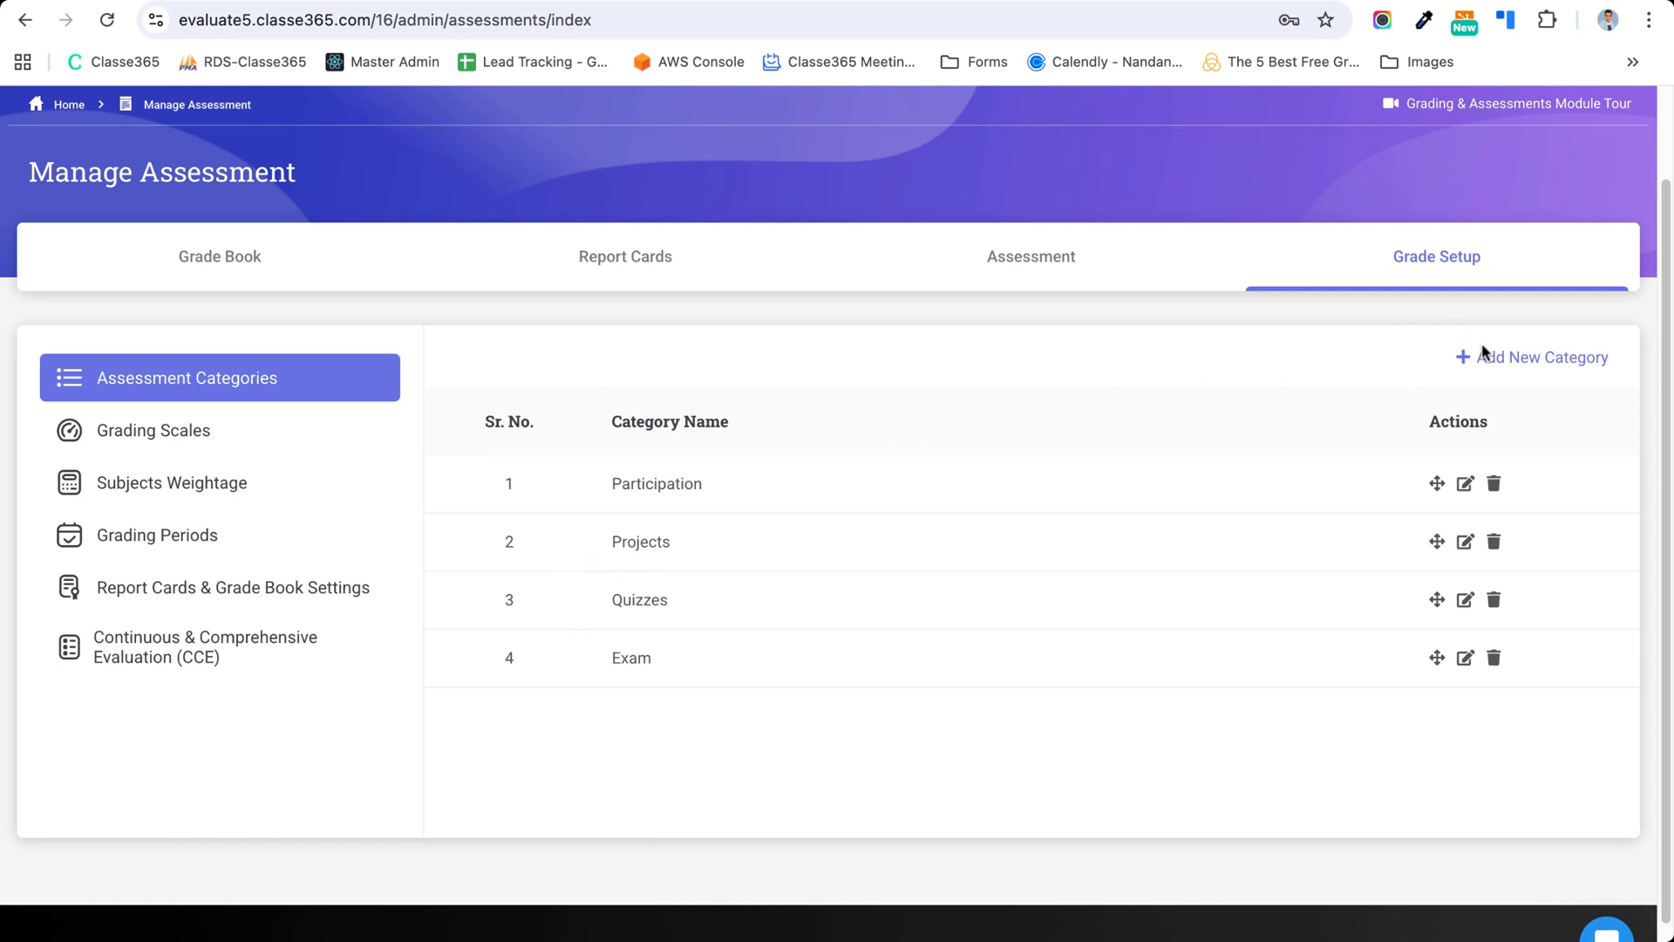
- Open the form for a new assessment category and close it without adding one
{"action": "left_click", "coordinate": [1515, 361]}
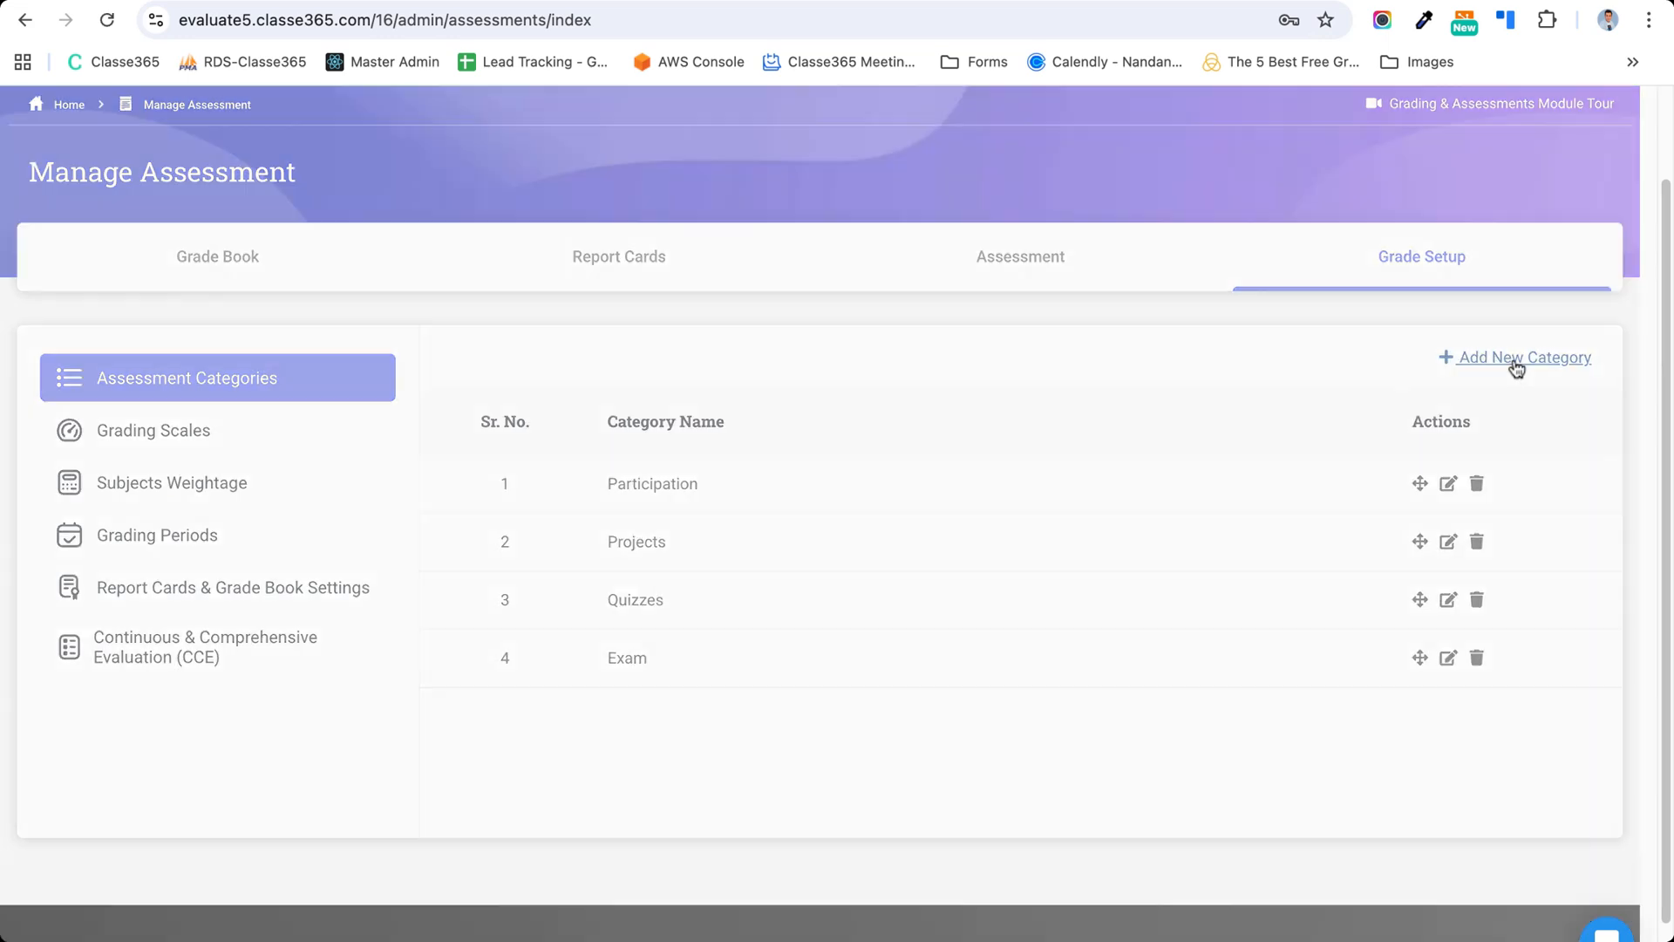
{"action": "left_click", "coordinate": [1101, 338]}
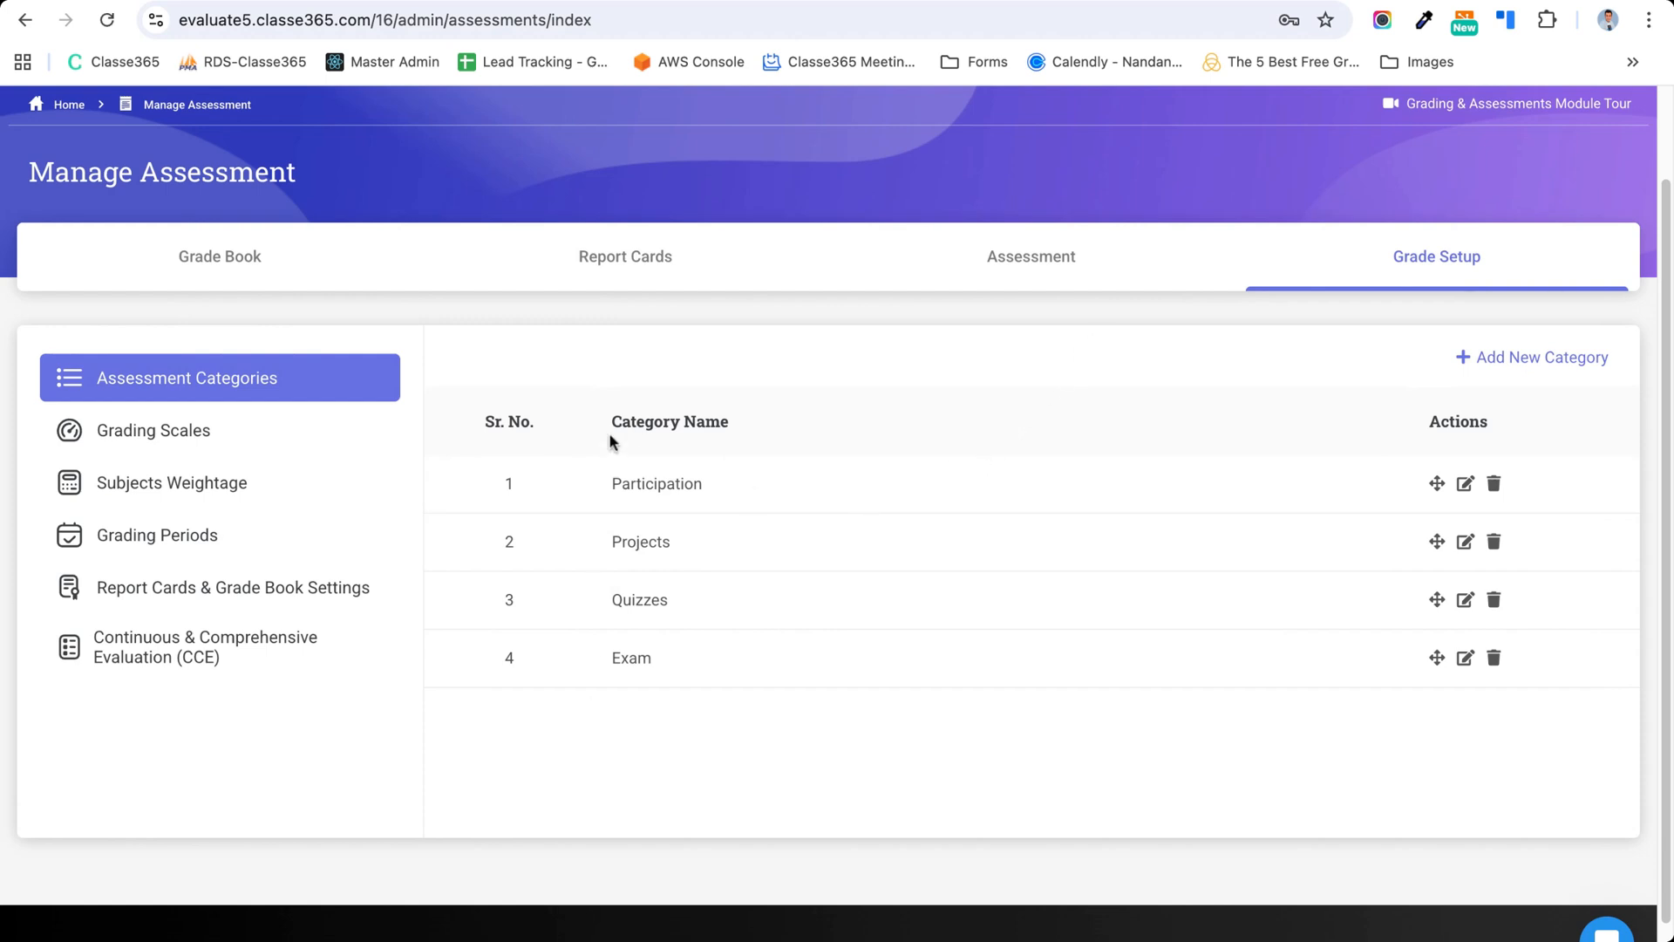
- Try toggling the GPA grade points and entering 7 points for grade A in the New Grading Scale - Transmutation grading scale, discarding the edits
{"action": "left_click", "coordinate": [253, 446]}
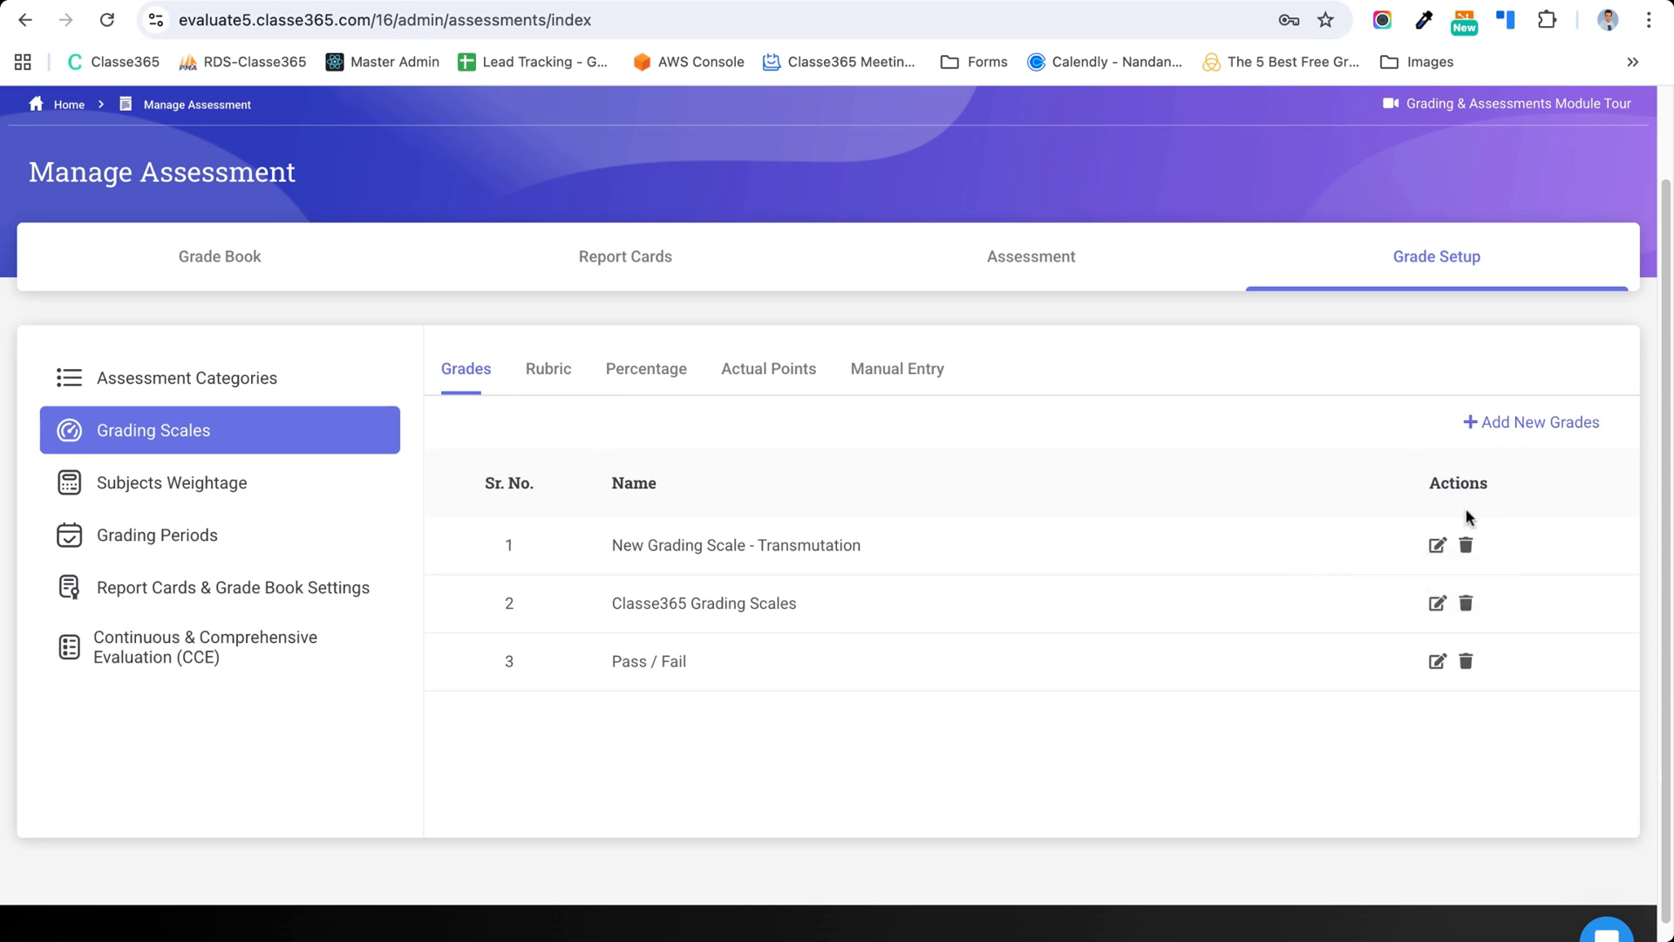
{"action": "left_click", "coordinate": [1437, 550]}
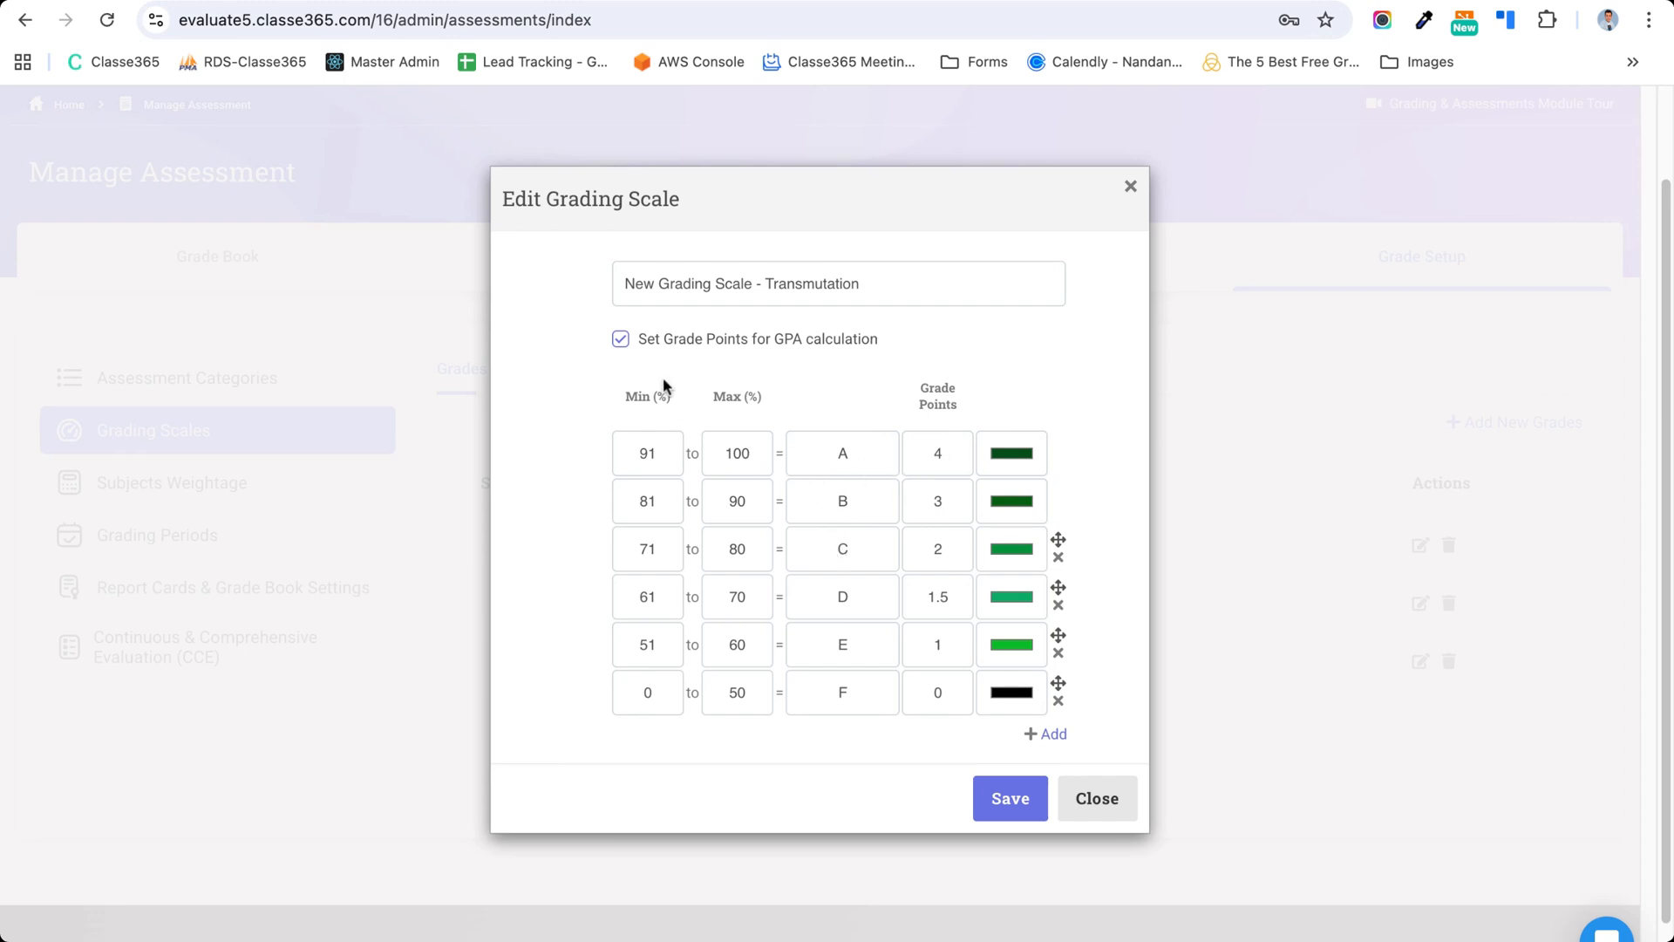
{"action": "left_click", "coordinate": [682, 346]}
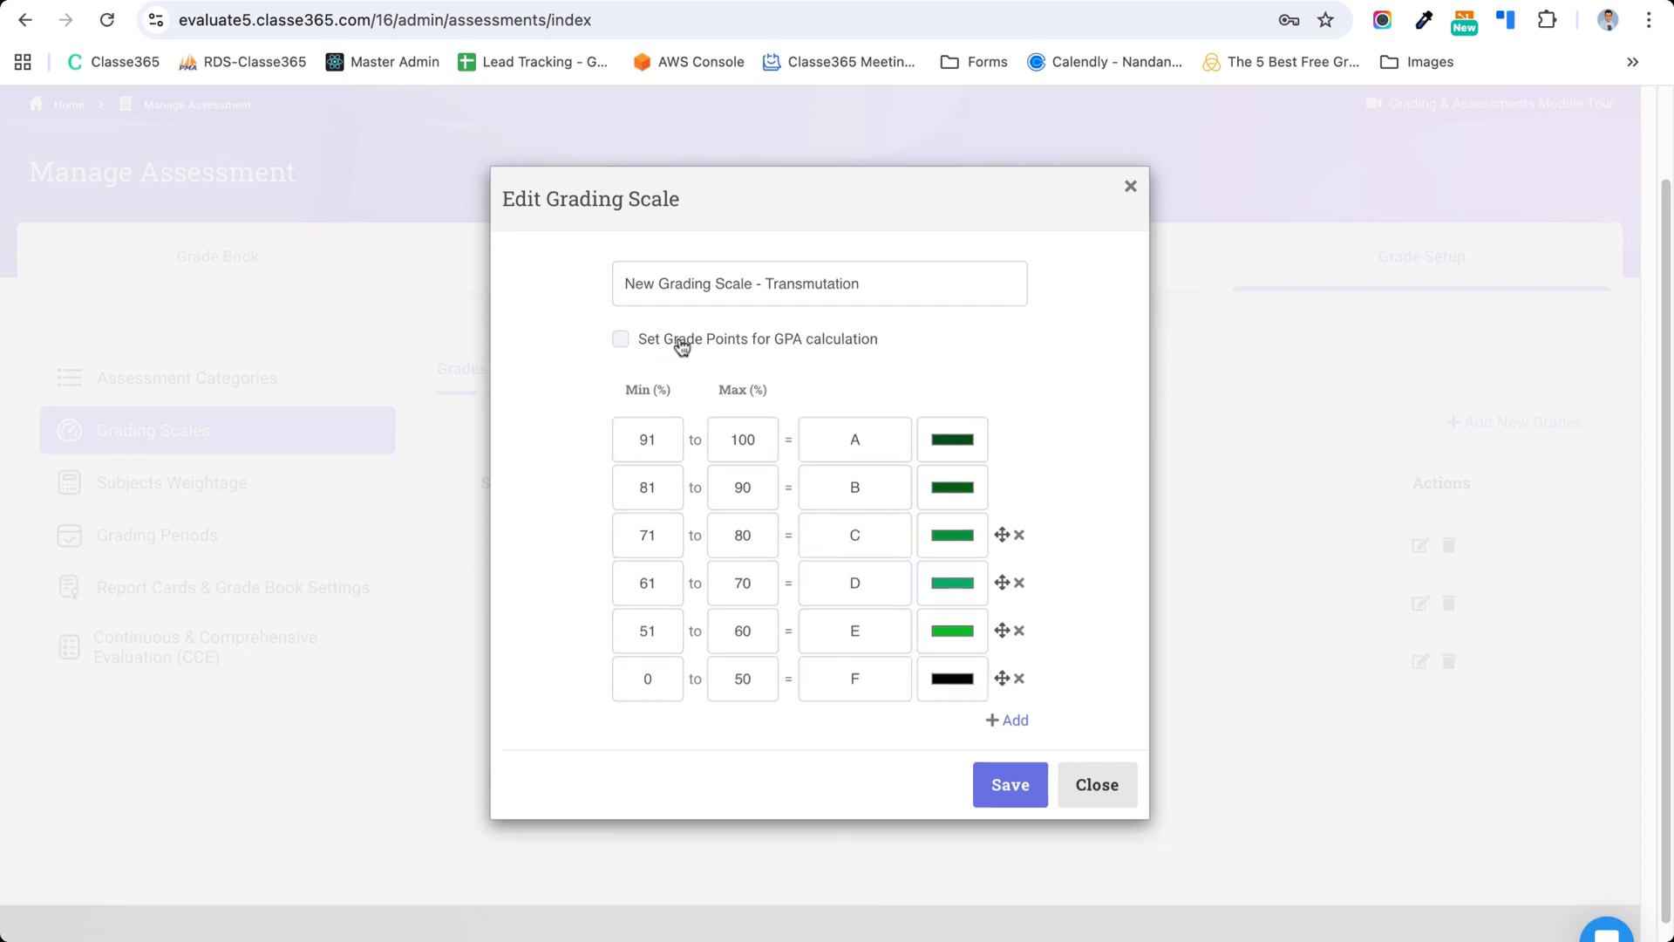
{"action": "left_click", "coordinate": [682, 346]}
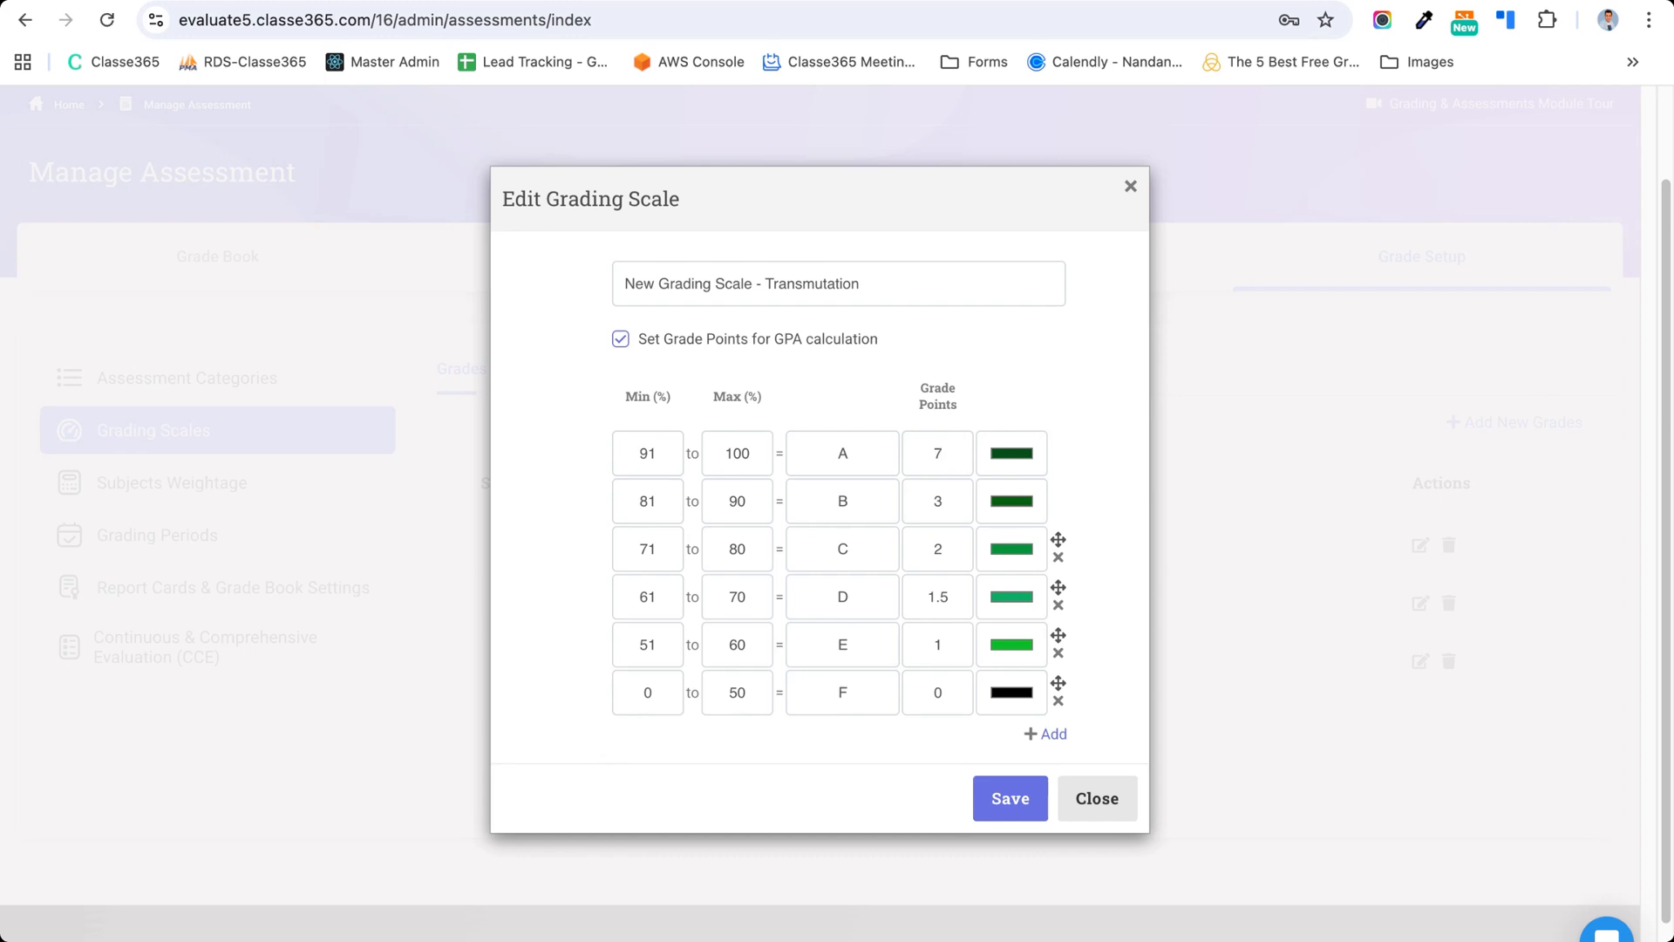
{"action": "double_click", "coordinate": [940, 502]}
{"action": "left_click", "coordinate": [1097, 799]}
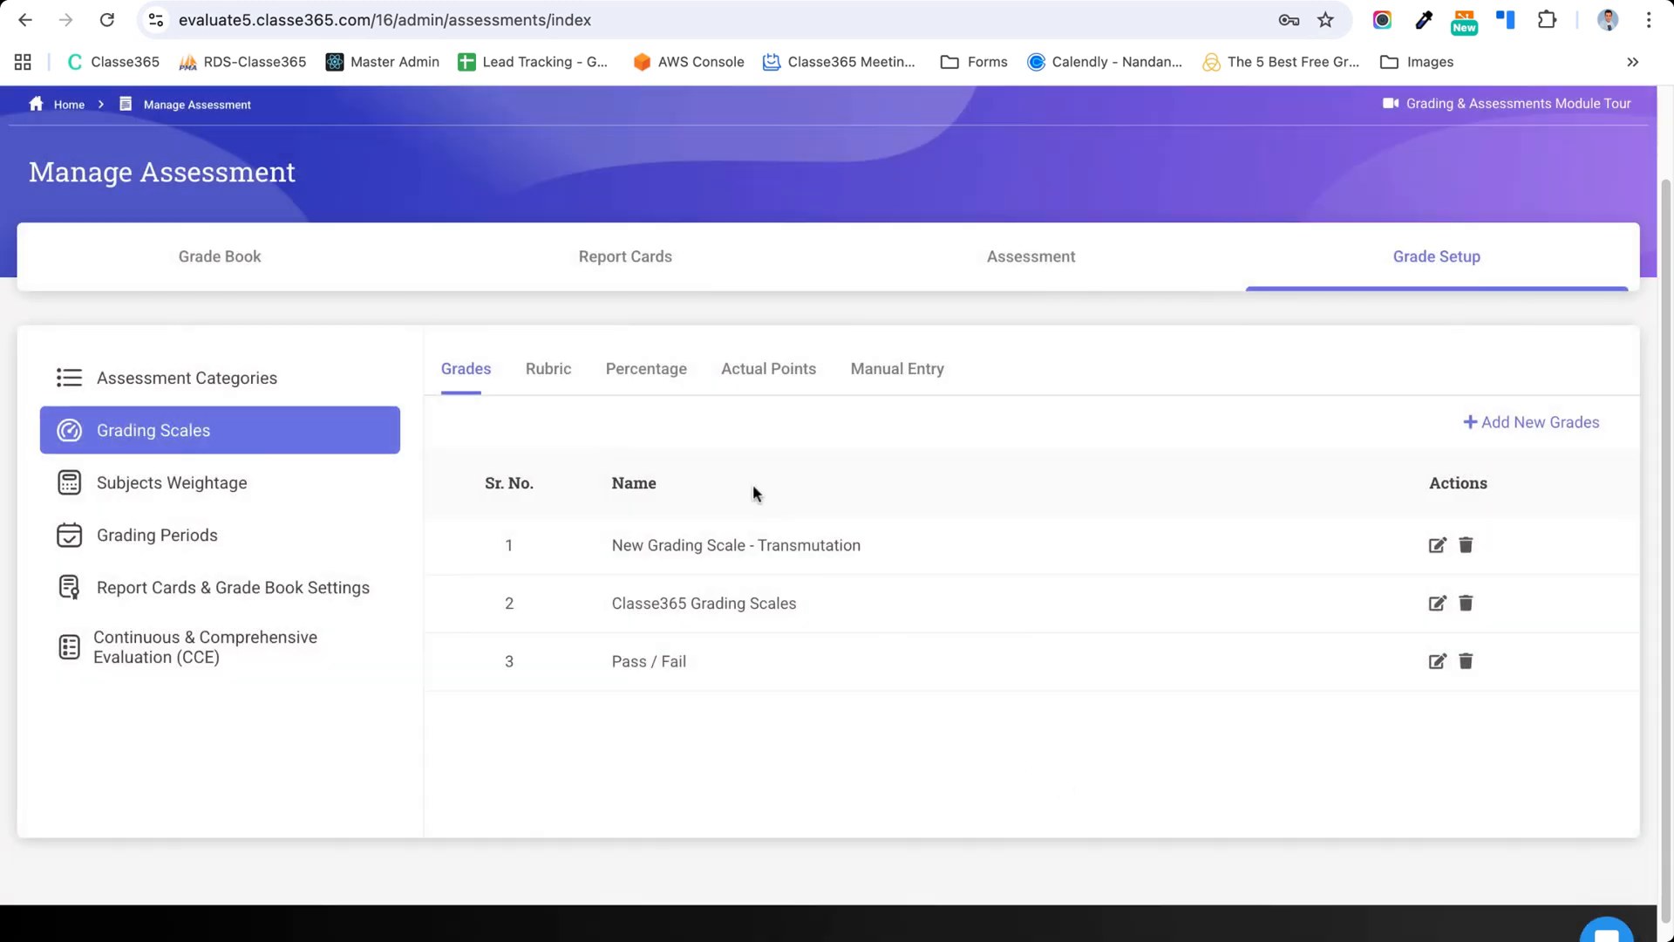
- Examine the criteria, descriptions and grading levels of the Conduct Rubric, and close it without saving
{"action": "left_click", "coordinate": [552, 385]}
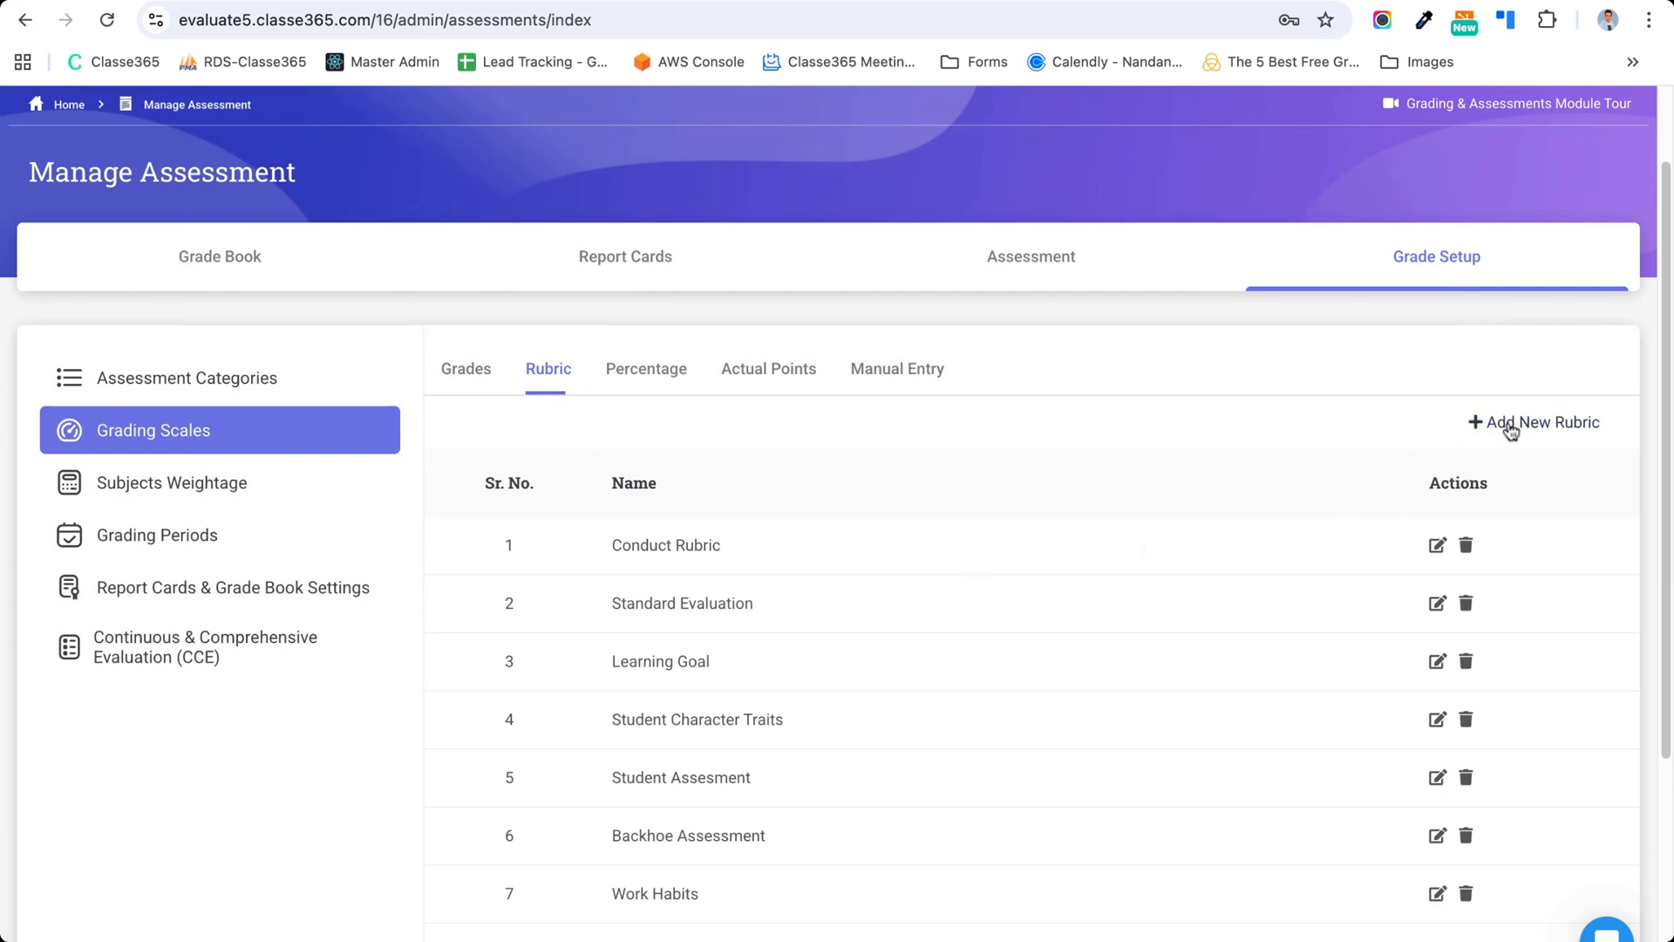
{"action": "left_click", "coordinate": [1437, 545]}
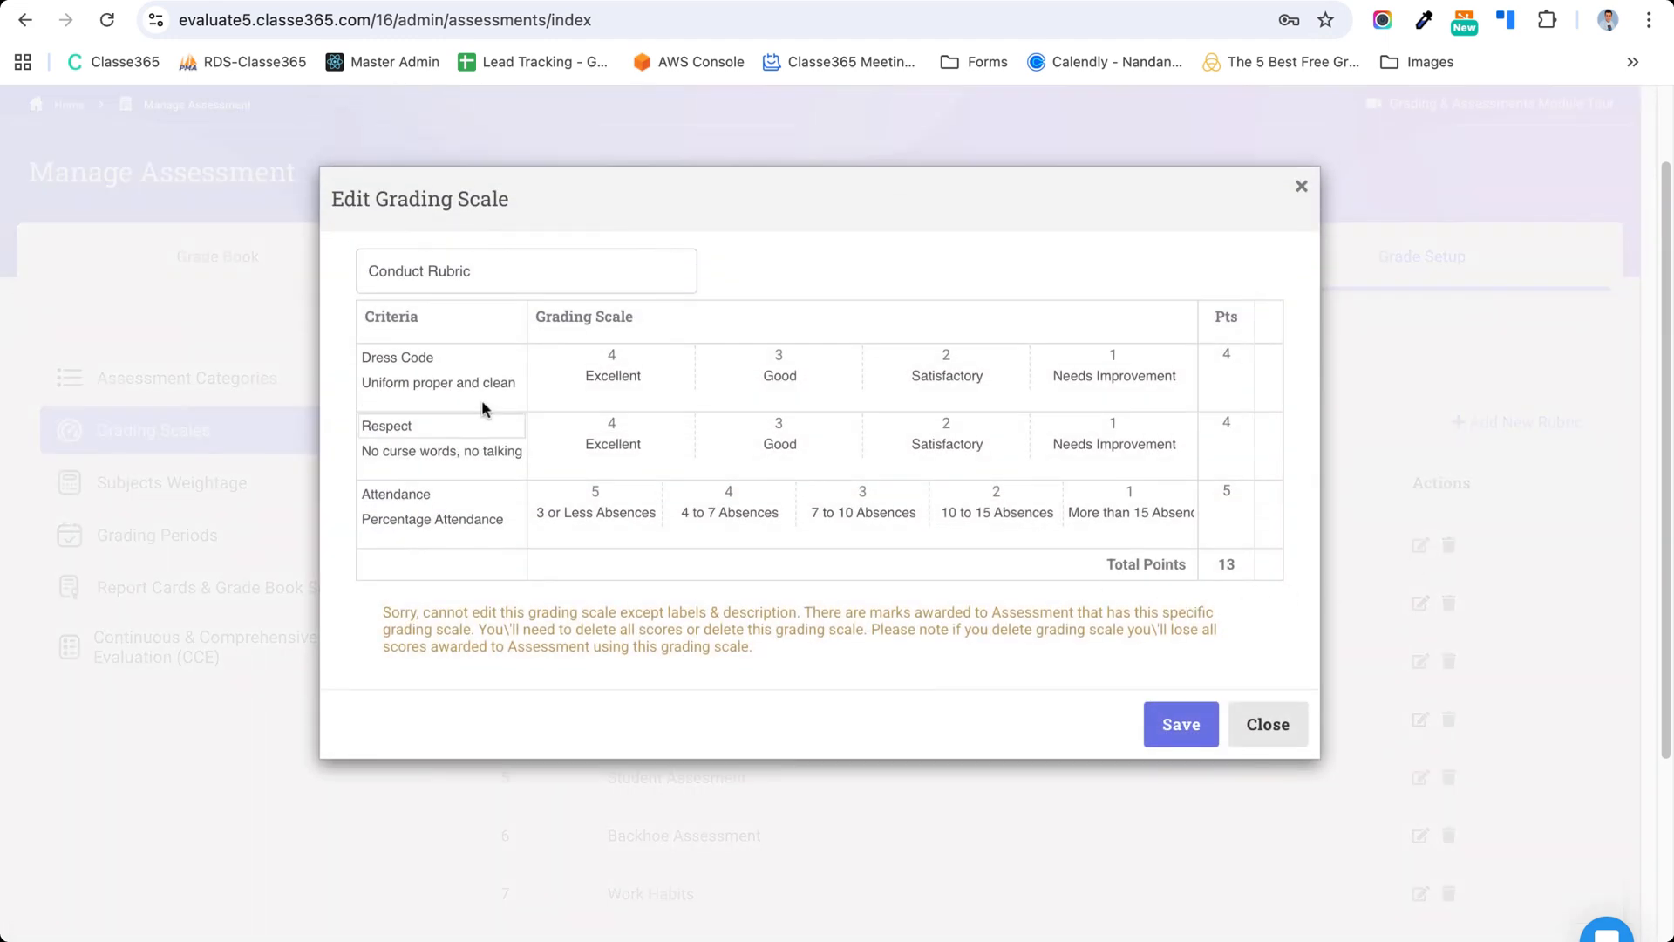
{"action": "triple_click", "coordinate": [392, 385]}
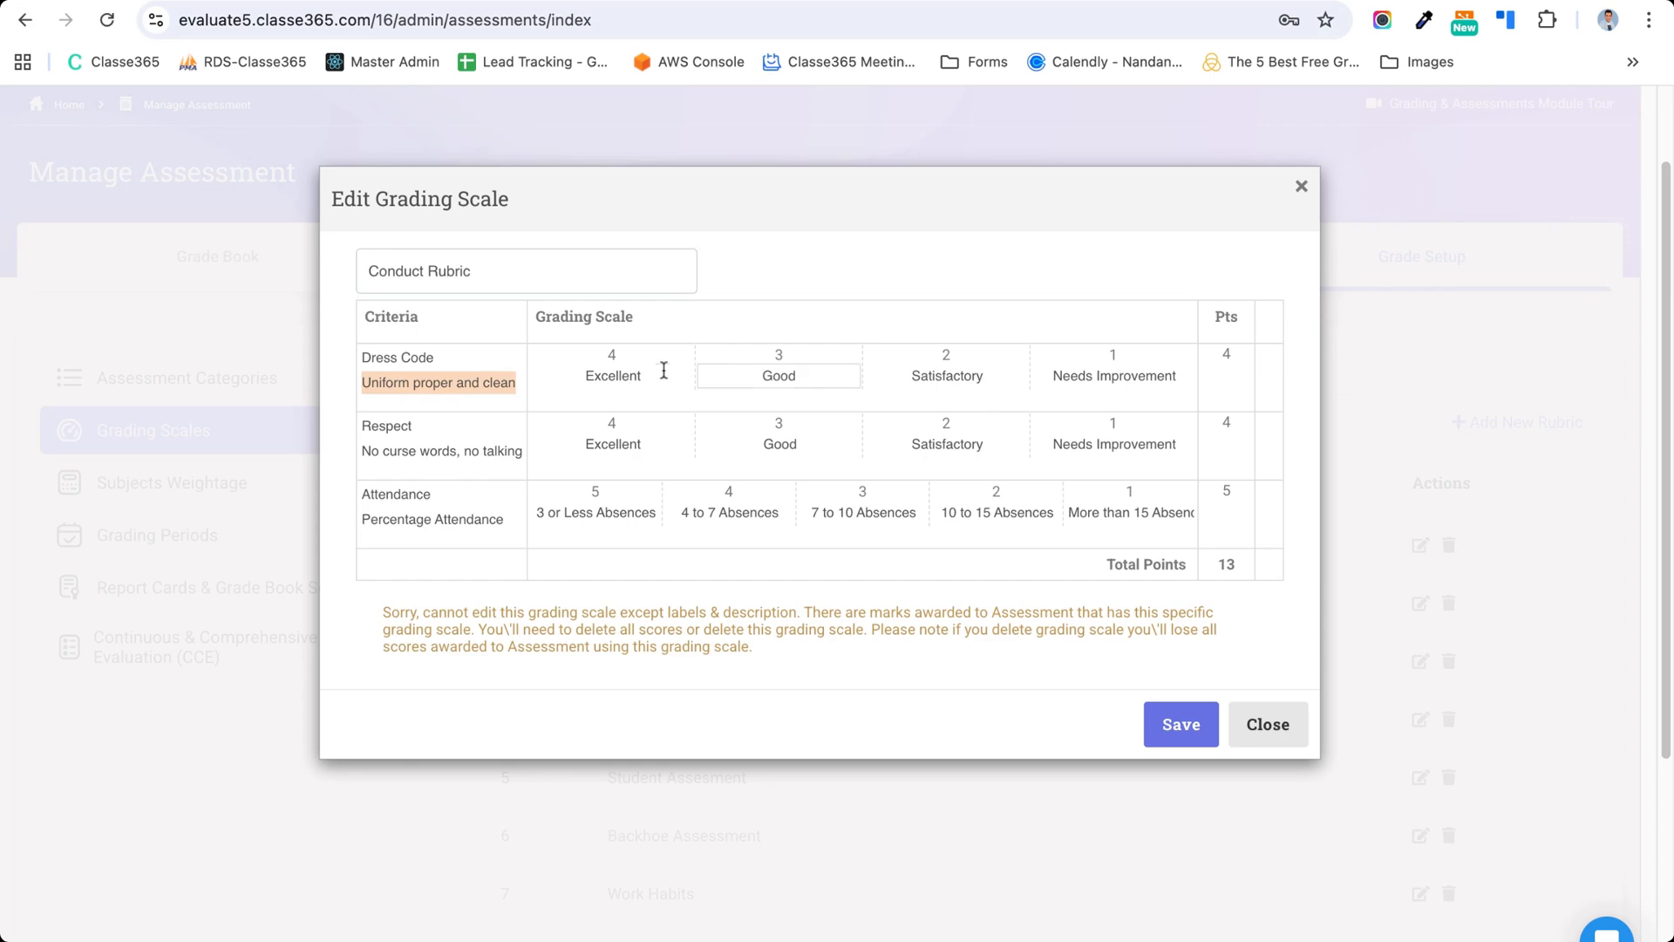
{"action": "left_click", "coordinate": [1269, 723]}
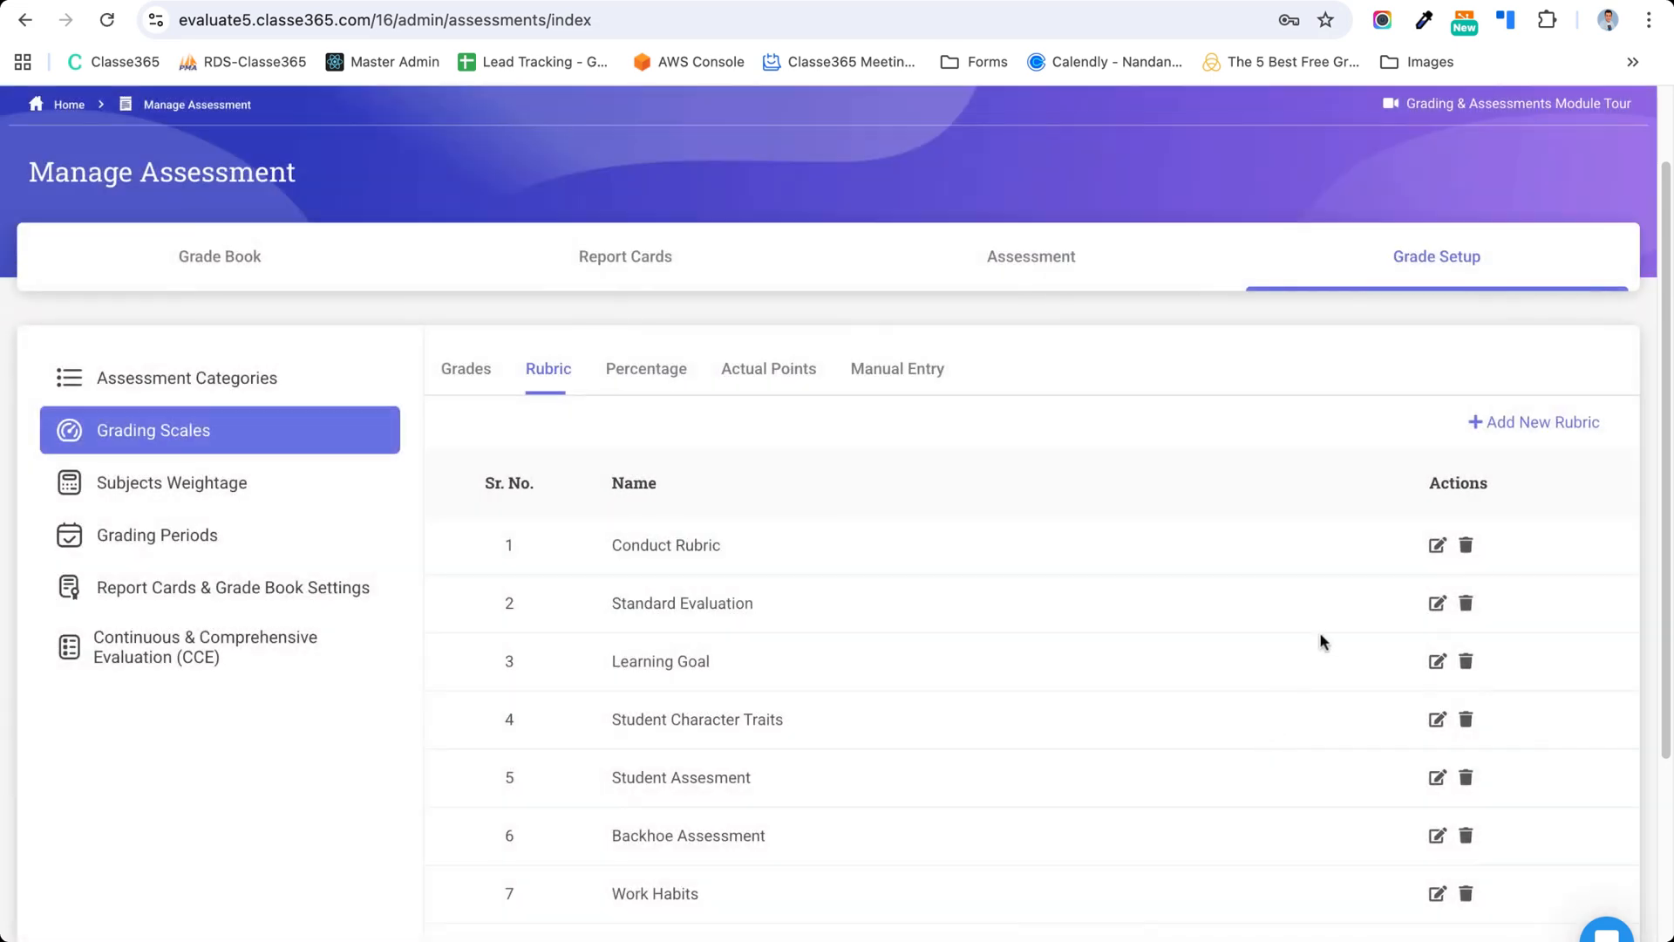
- Try a new rubric with extra Good and Satisfactory levels and 5 points for the first criterion's Excellent level, closing it unsaved
{"action": "left_click", "coordinate": [1500, 425]}
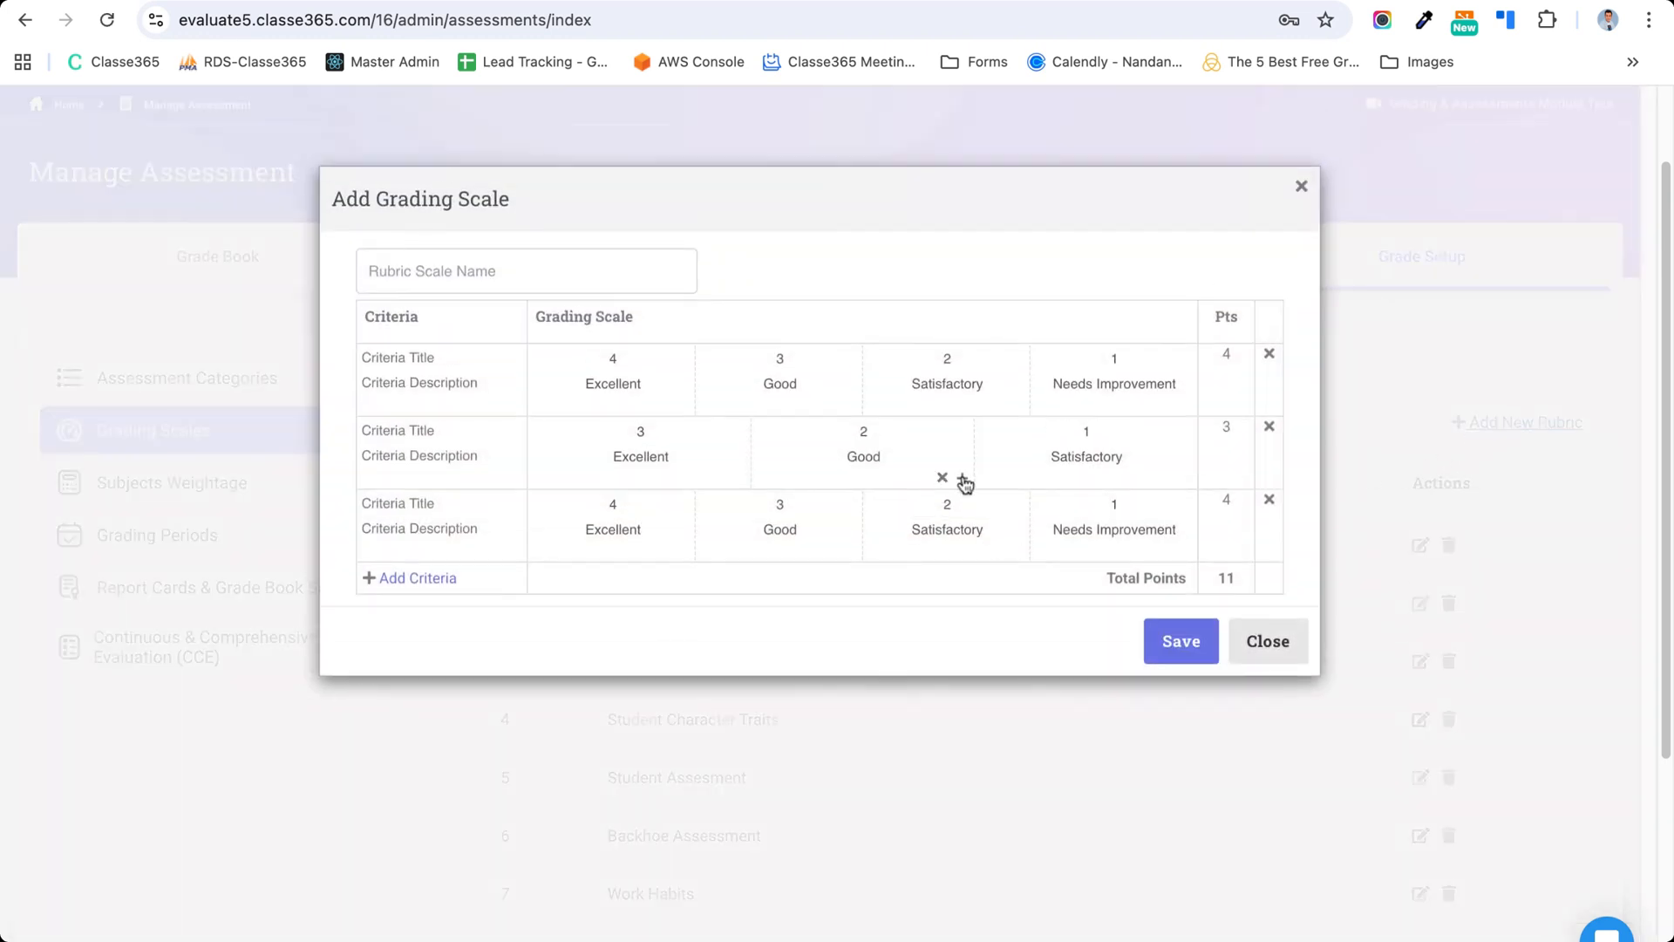
{"action": "left_click", "coordinate": [963, 478]}
{"action": "left_click", "coordinate": [1018, 480]}
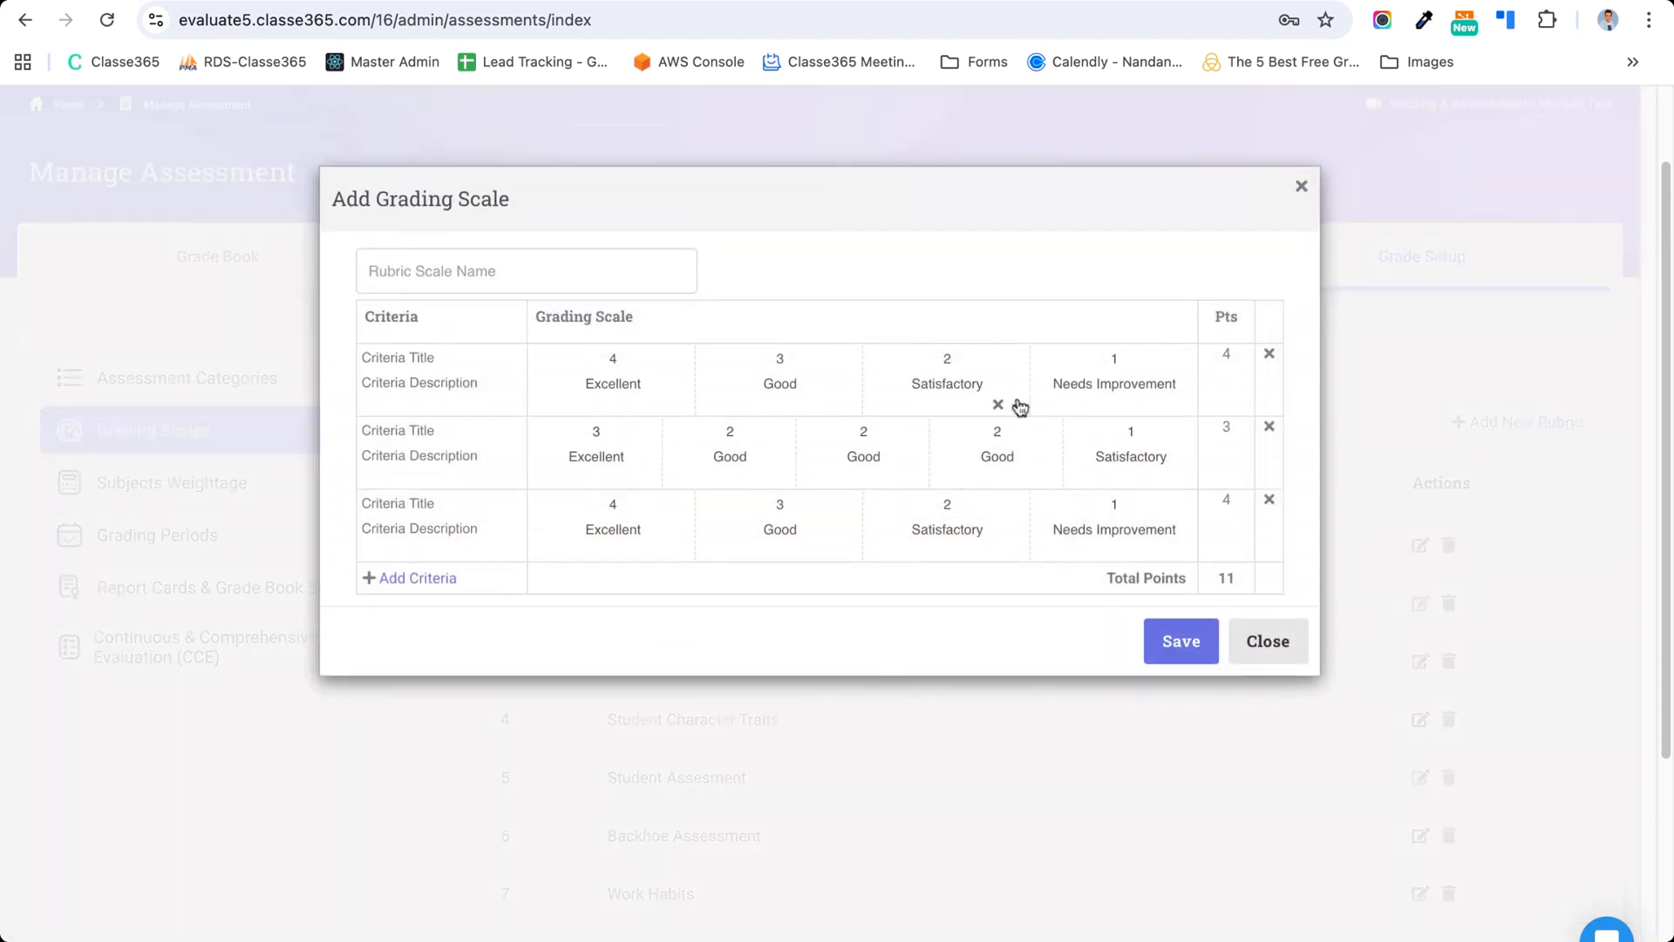
{"action": "left_click", "coordinate": [1021, 407]}
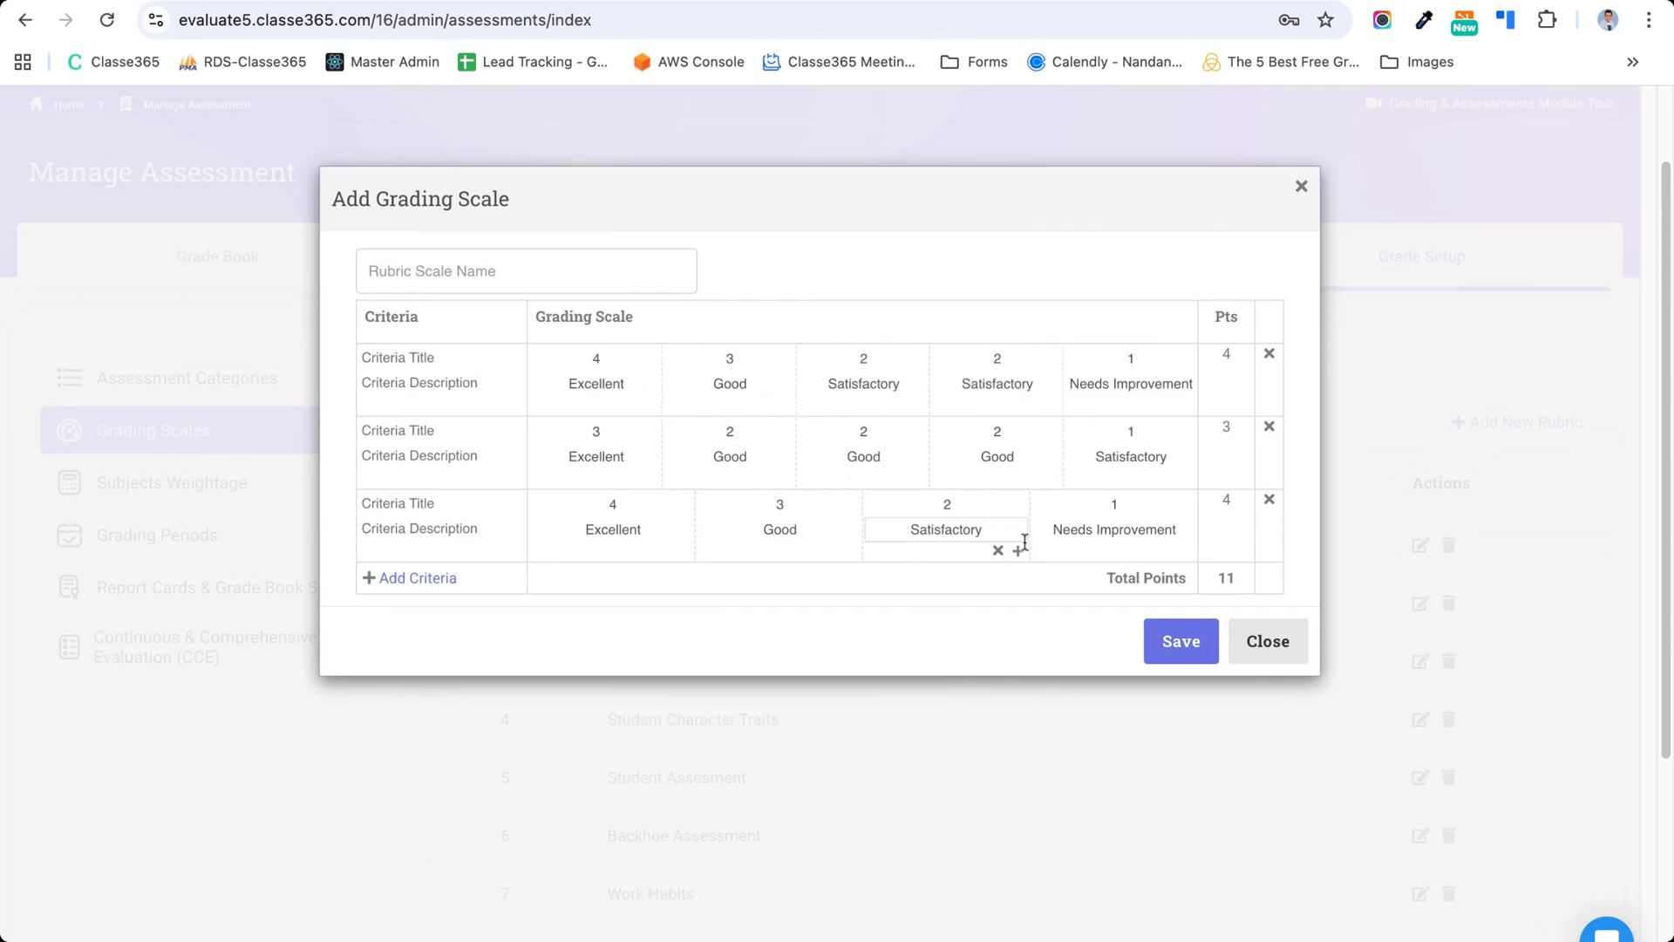
{"action": "left_click", "coordinate": [1018, 553]}
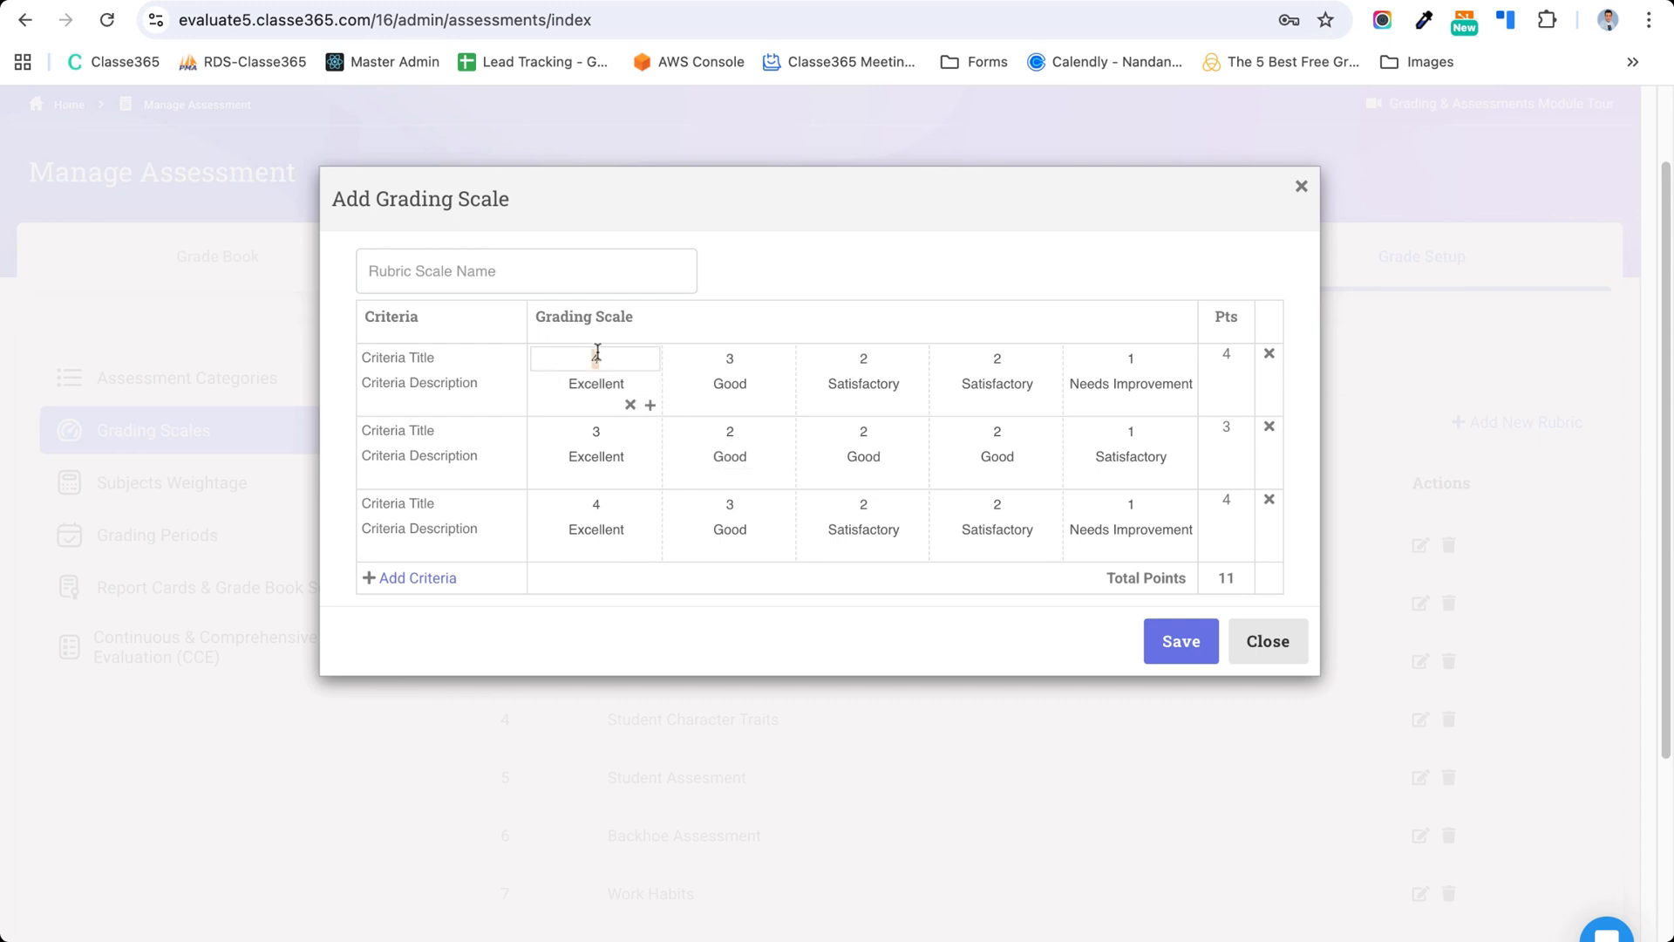
{"action": "type", "text": "5"}
{"action": "left_click", "coordinate": [1268, 656]}
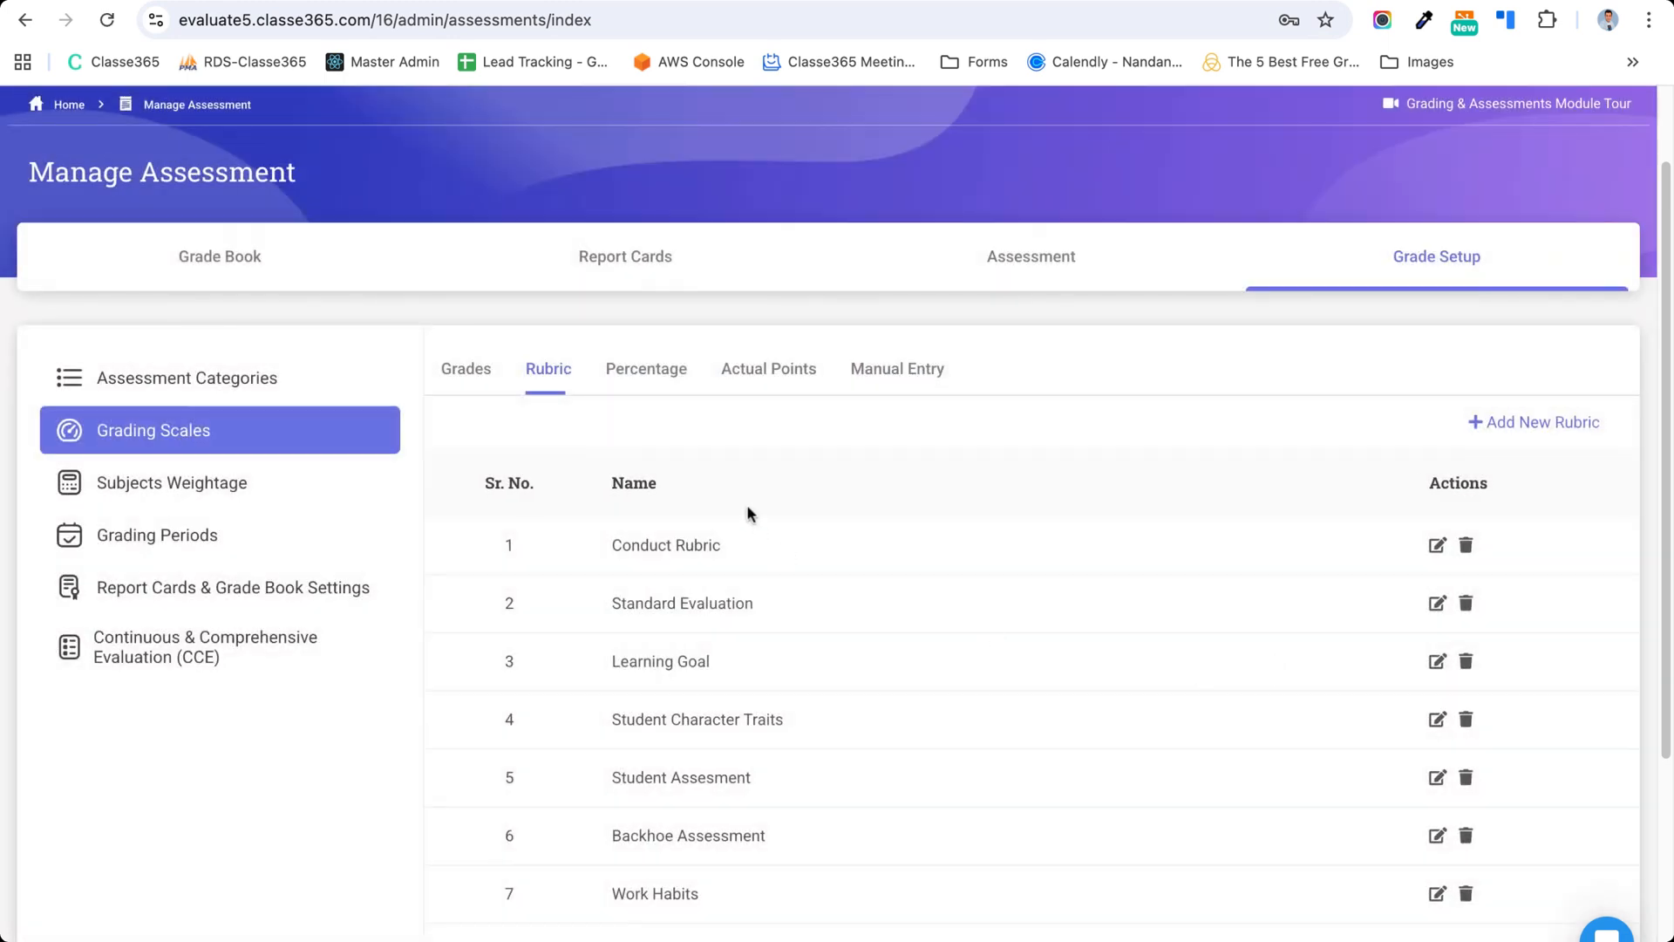
- Examine the descriptions of the Percentage, Actual Points and Manual Entry grading scale types
{"action": "left_click", "coordinate": [659, 388]}
{"action": "left_click", "coordinate": [756, 390]}
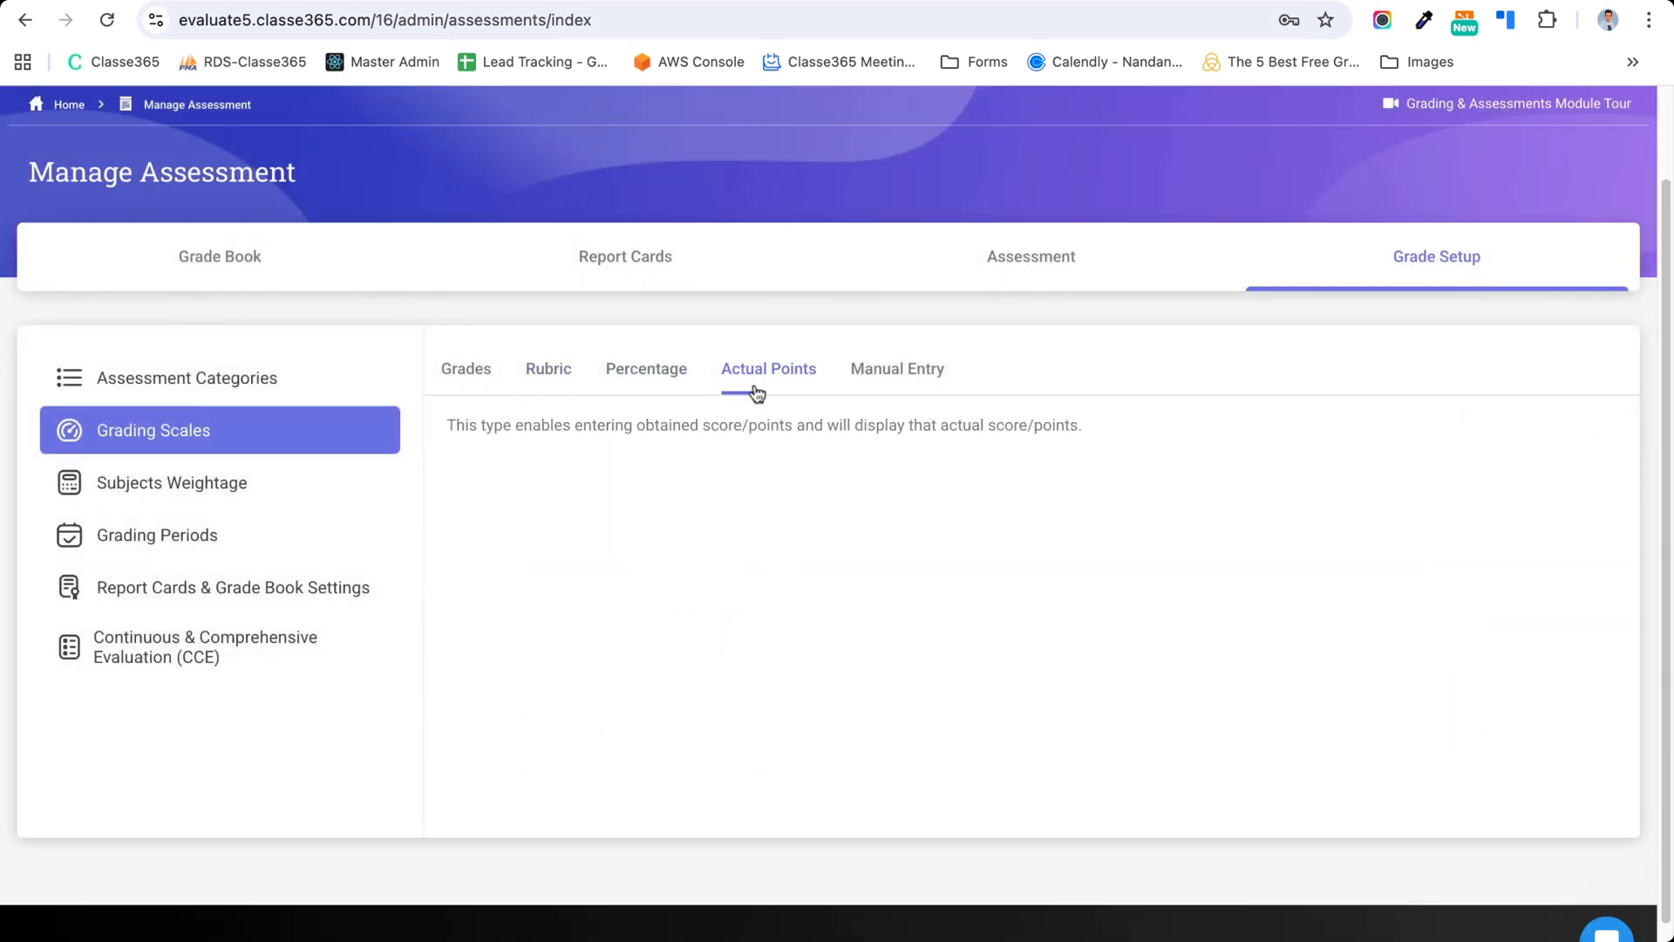
{"action": "left_click", "coordinate": [881, 379]}
{"action": "left_click", "coordinate": [639, 390]}
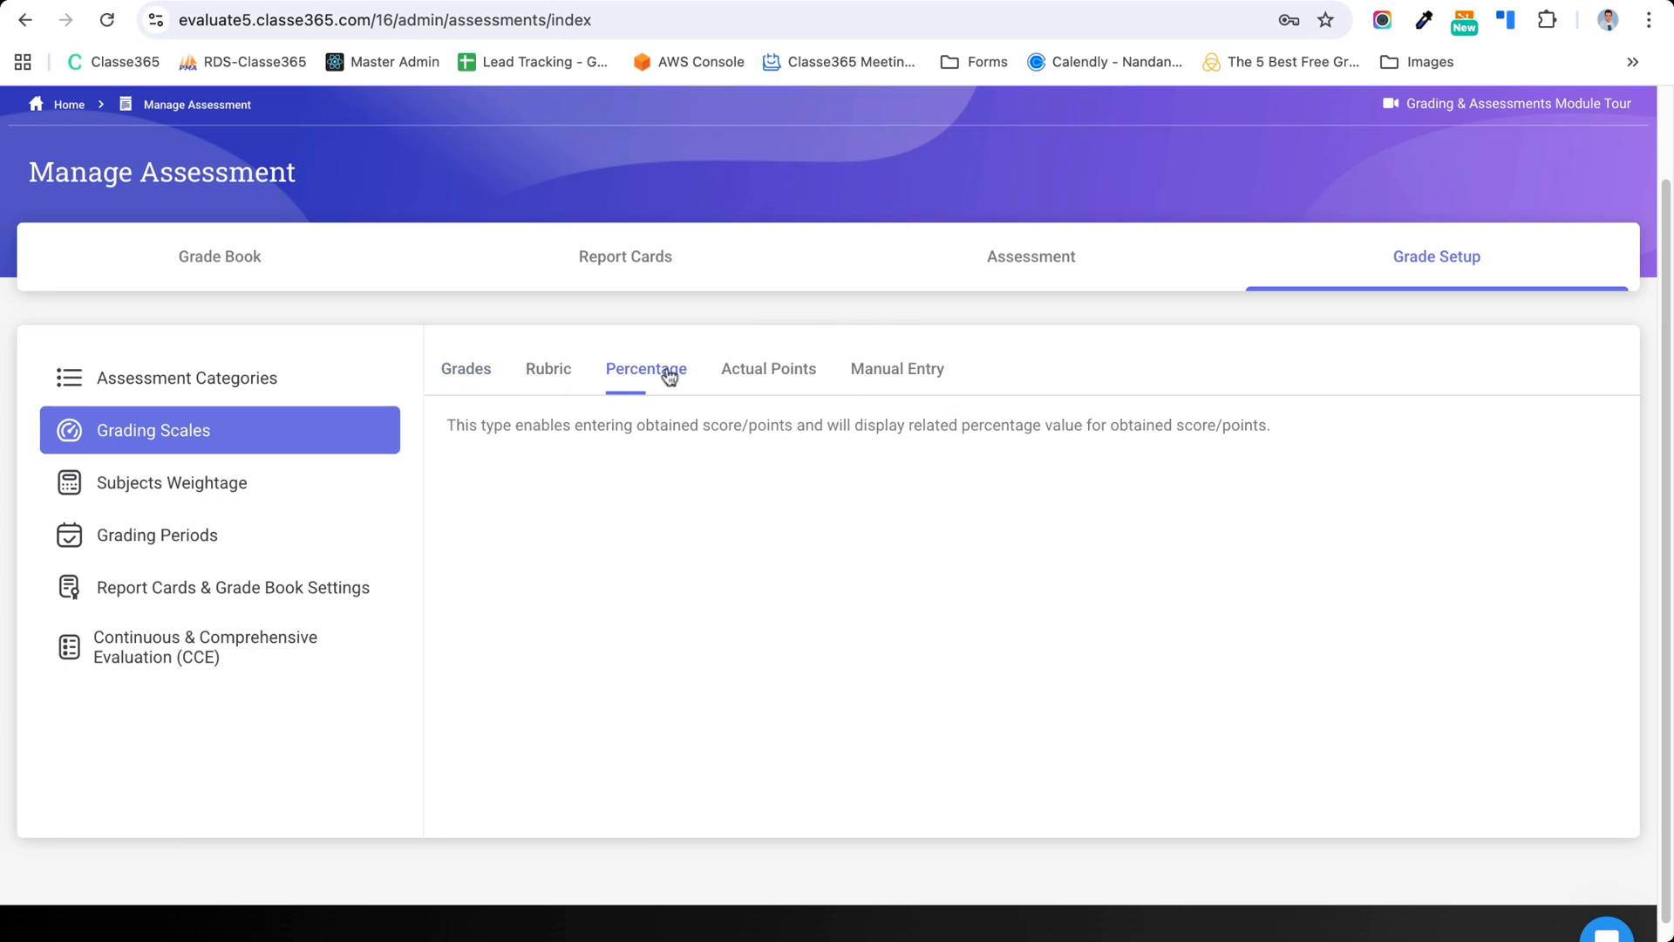
{"action": "left_click", "coordinate": [761, 381]}
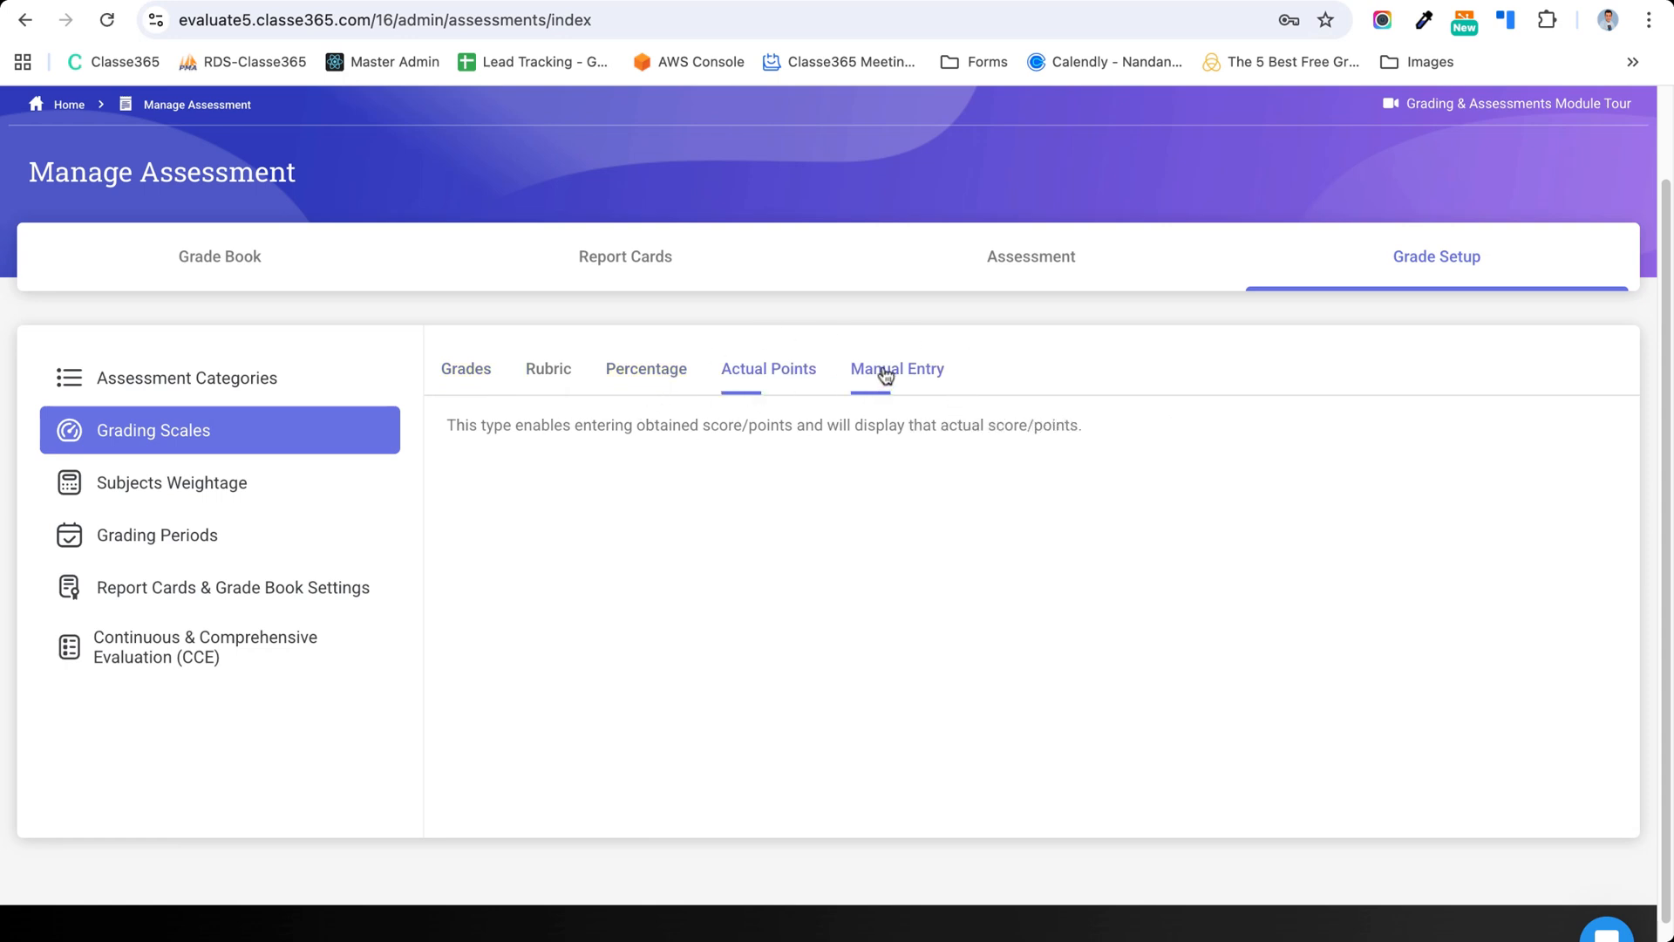
{"action": "left_click", "coordinate": [886, 376]}
{"action": "left_click", "coordinate": [758, 379]}
{"action": "left_click", "coordinate": [661, 380]}
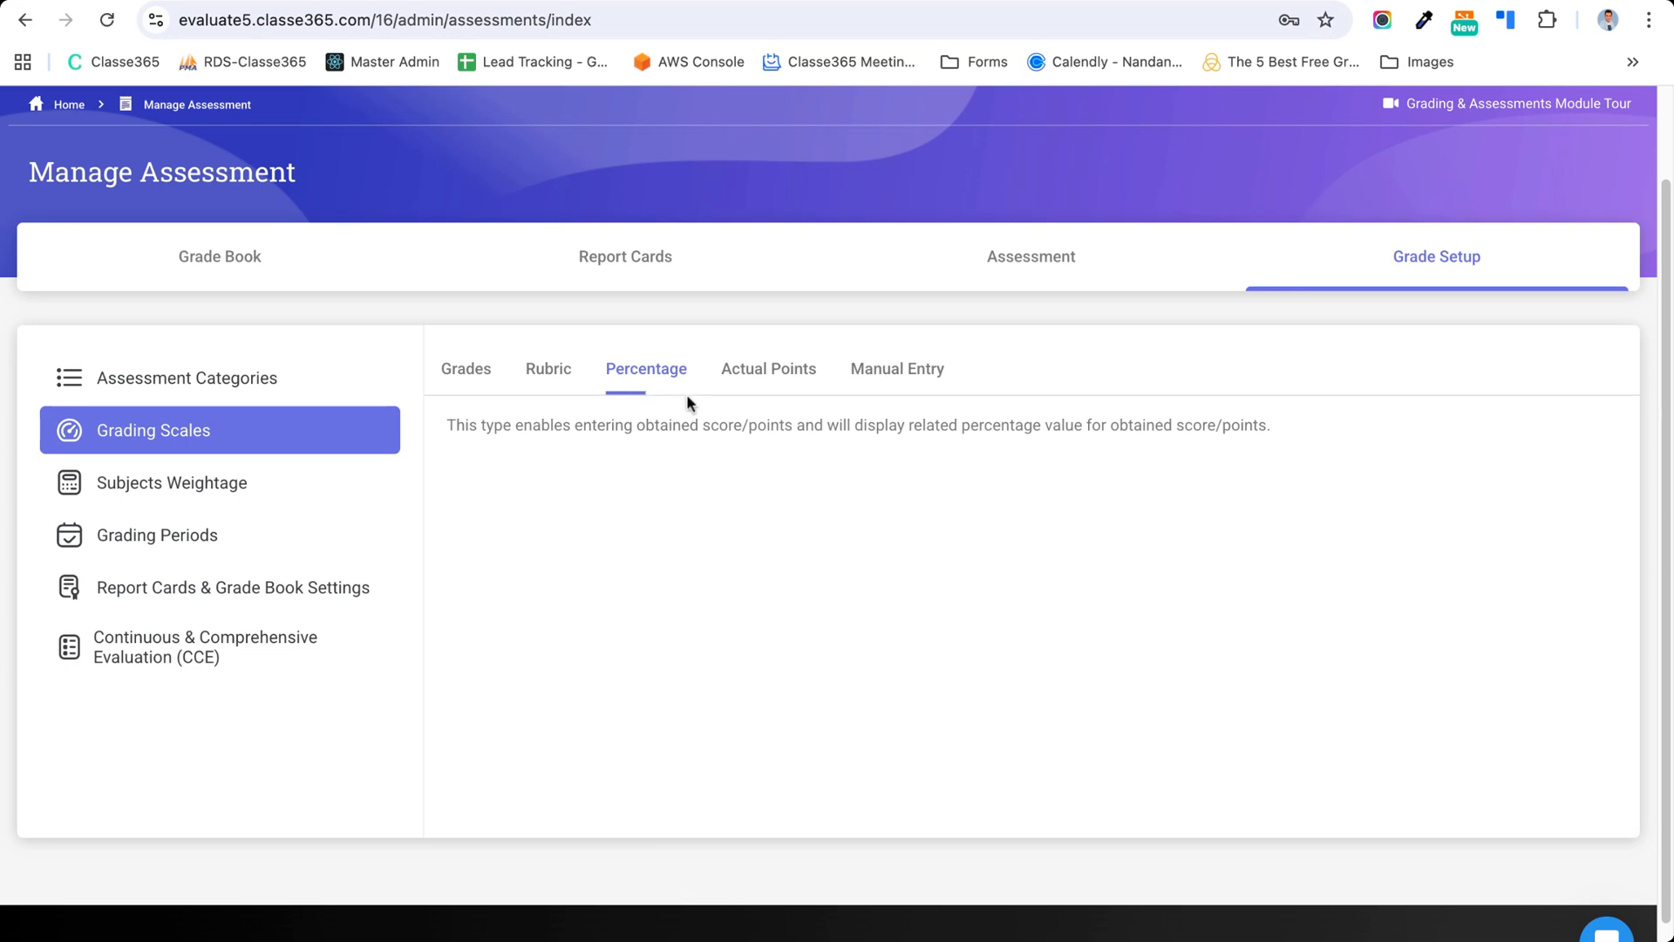
- Open the subjects weightage settings and switch weighted categories to No and back to Yes
{"action": "left_click", "coordinate": [268, 501]}
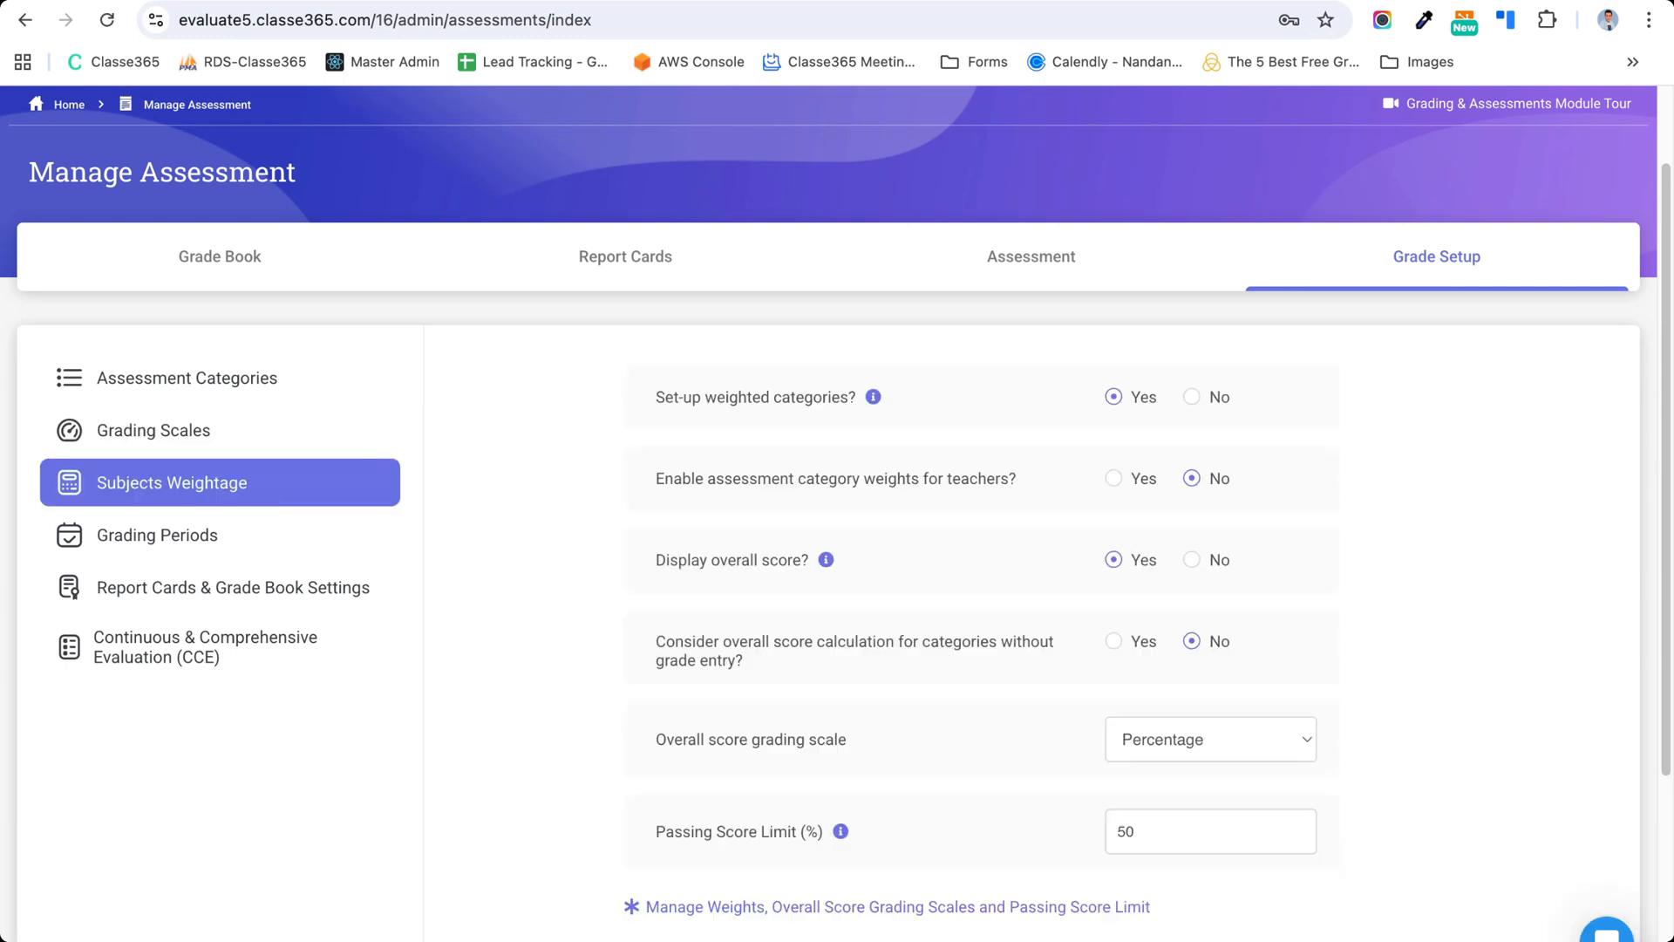
{"action": "left_click", "coordinate": [1191, 399]}
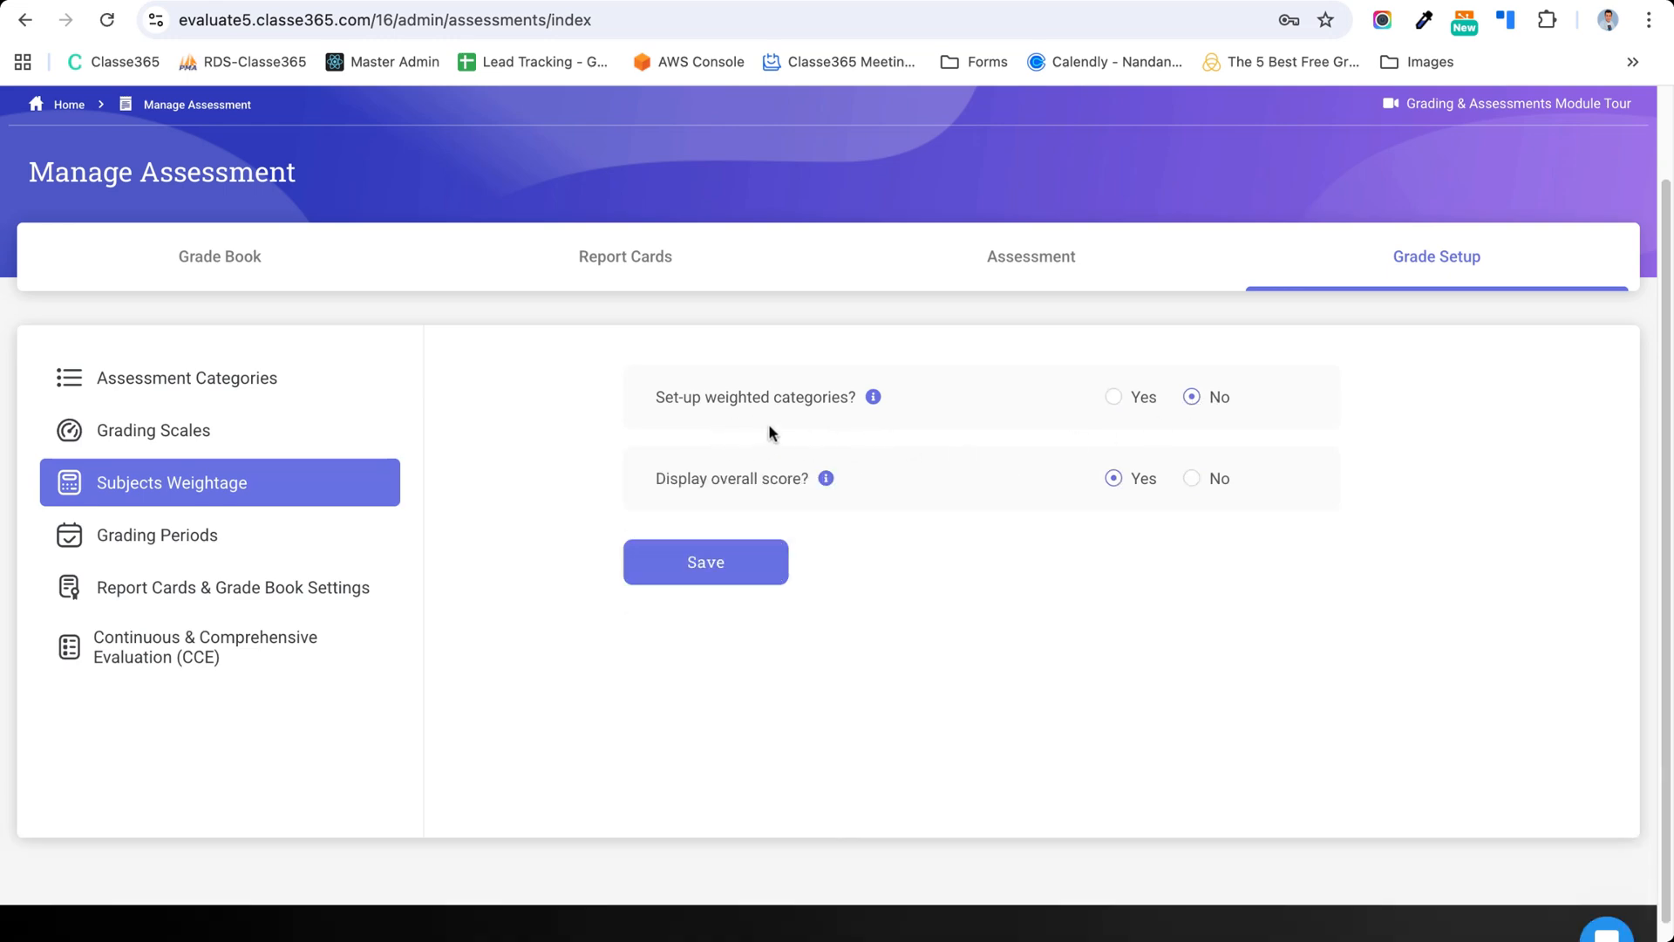
{"action": "left_click", "coordinate": [1115, 398]}
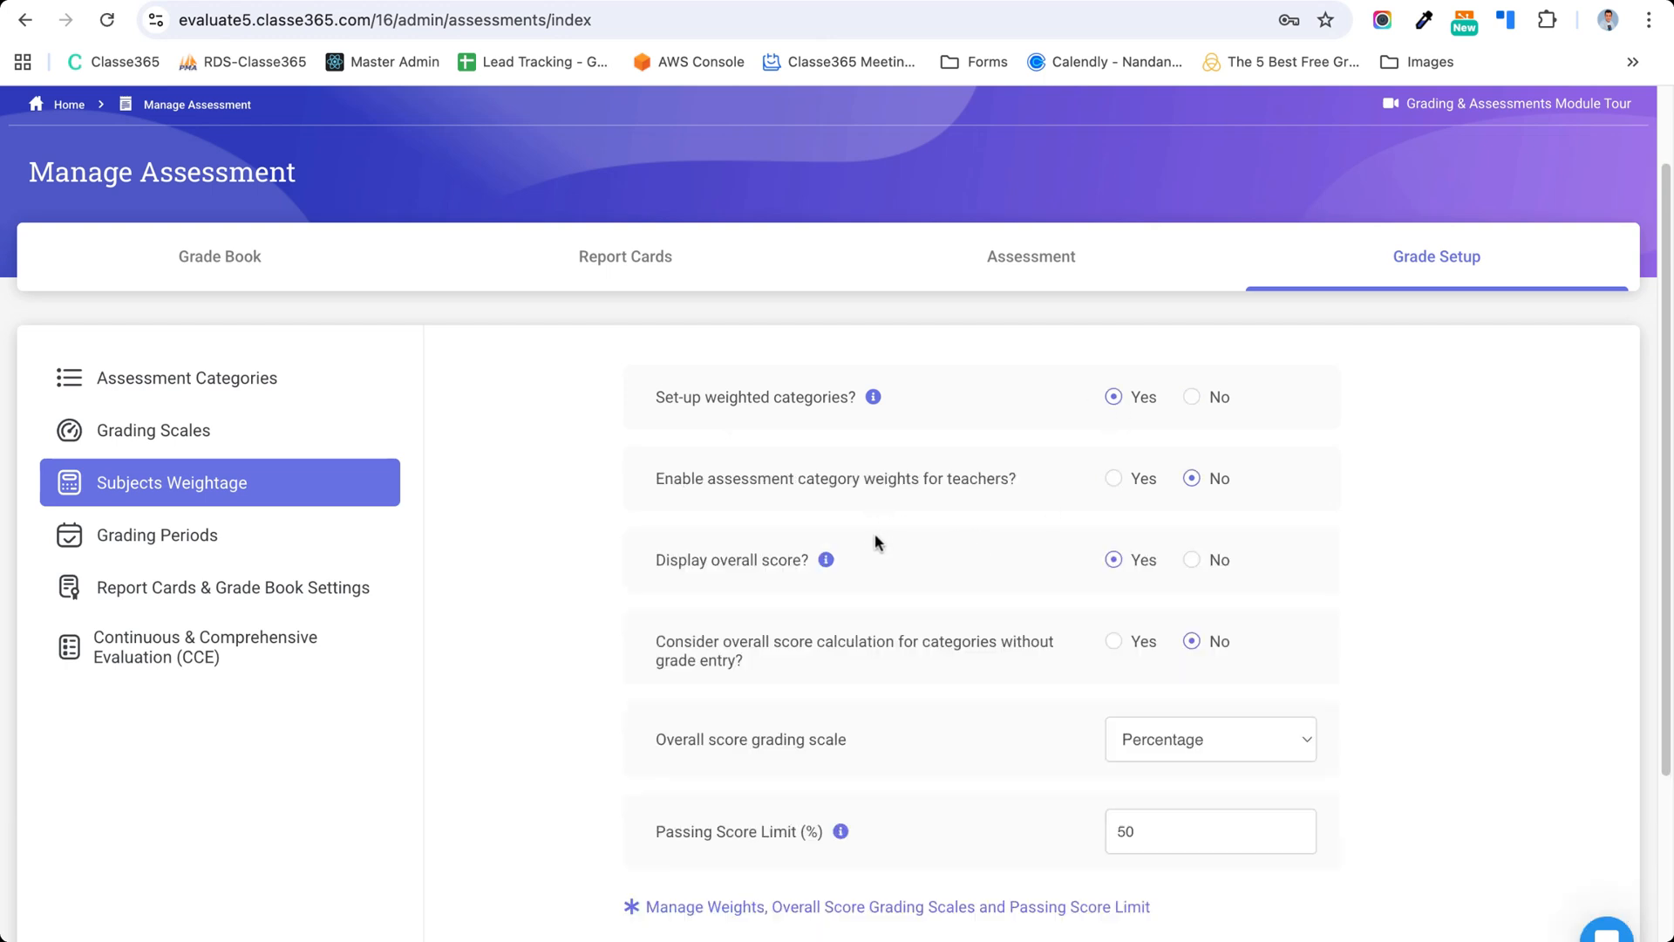
- Review the subjects weightage options and open the management of weights, overall score grading scales and passing score limit
{"action": "scroll", "coordinate": [883, 517], "scroll_direction": "down", "scroll_amount": 1}
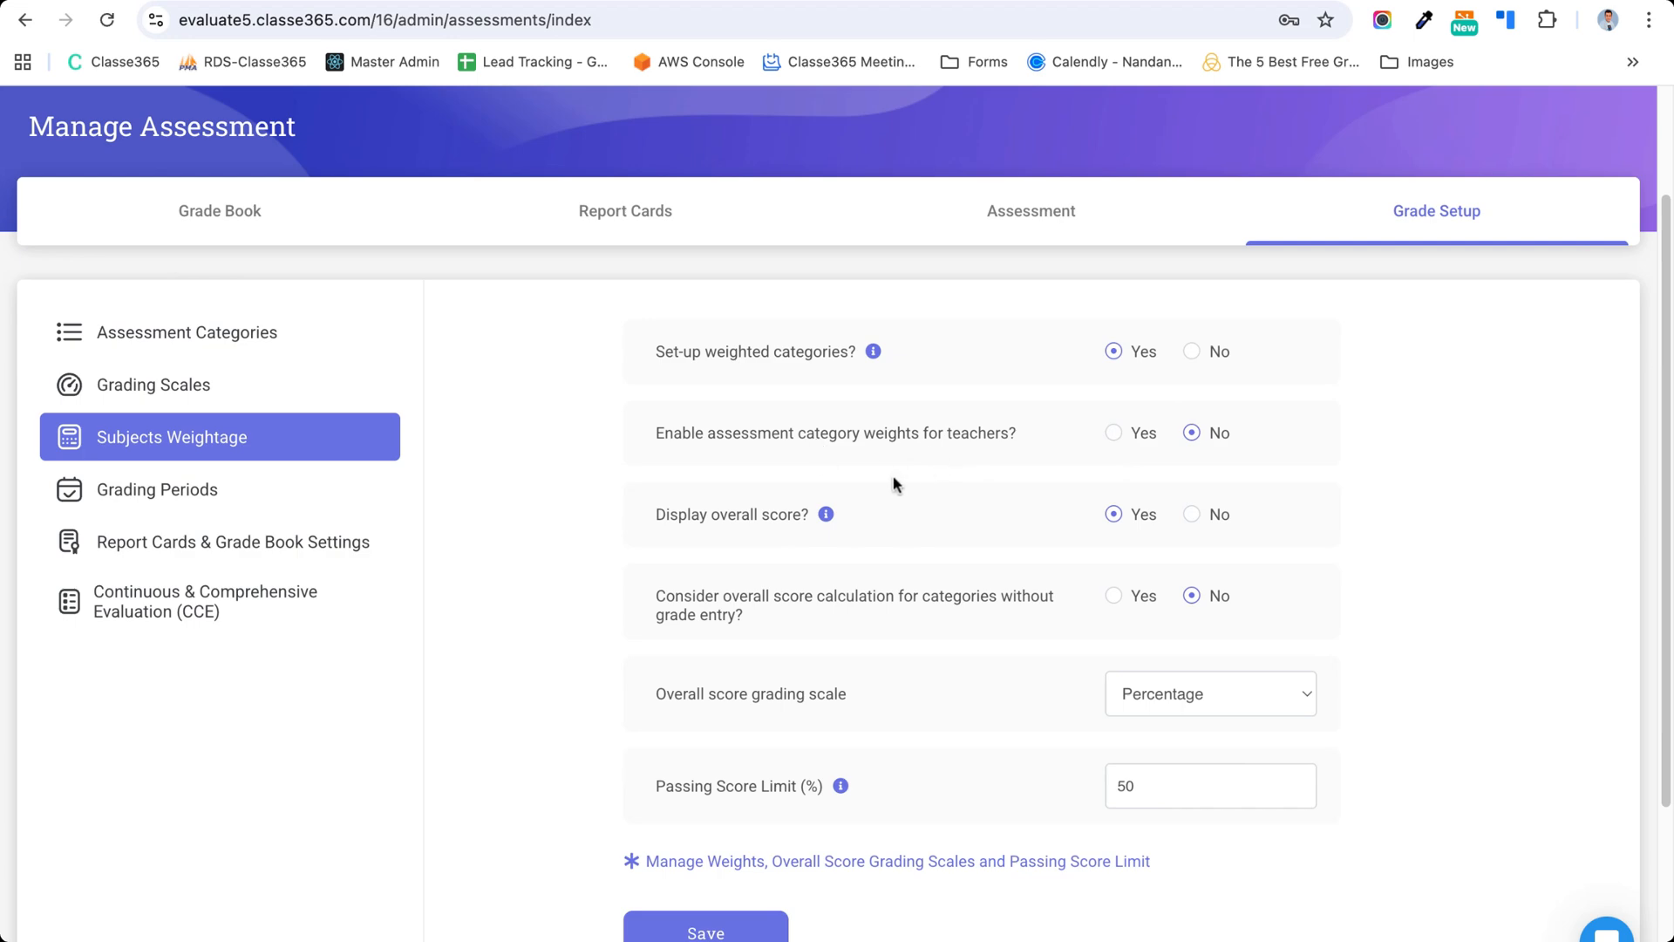
{"action": "scroll", "coordinate": [893, 484], "scroll_direction": "down", "scroll_amount": 1}
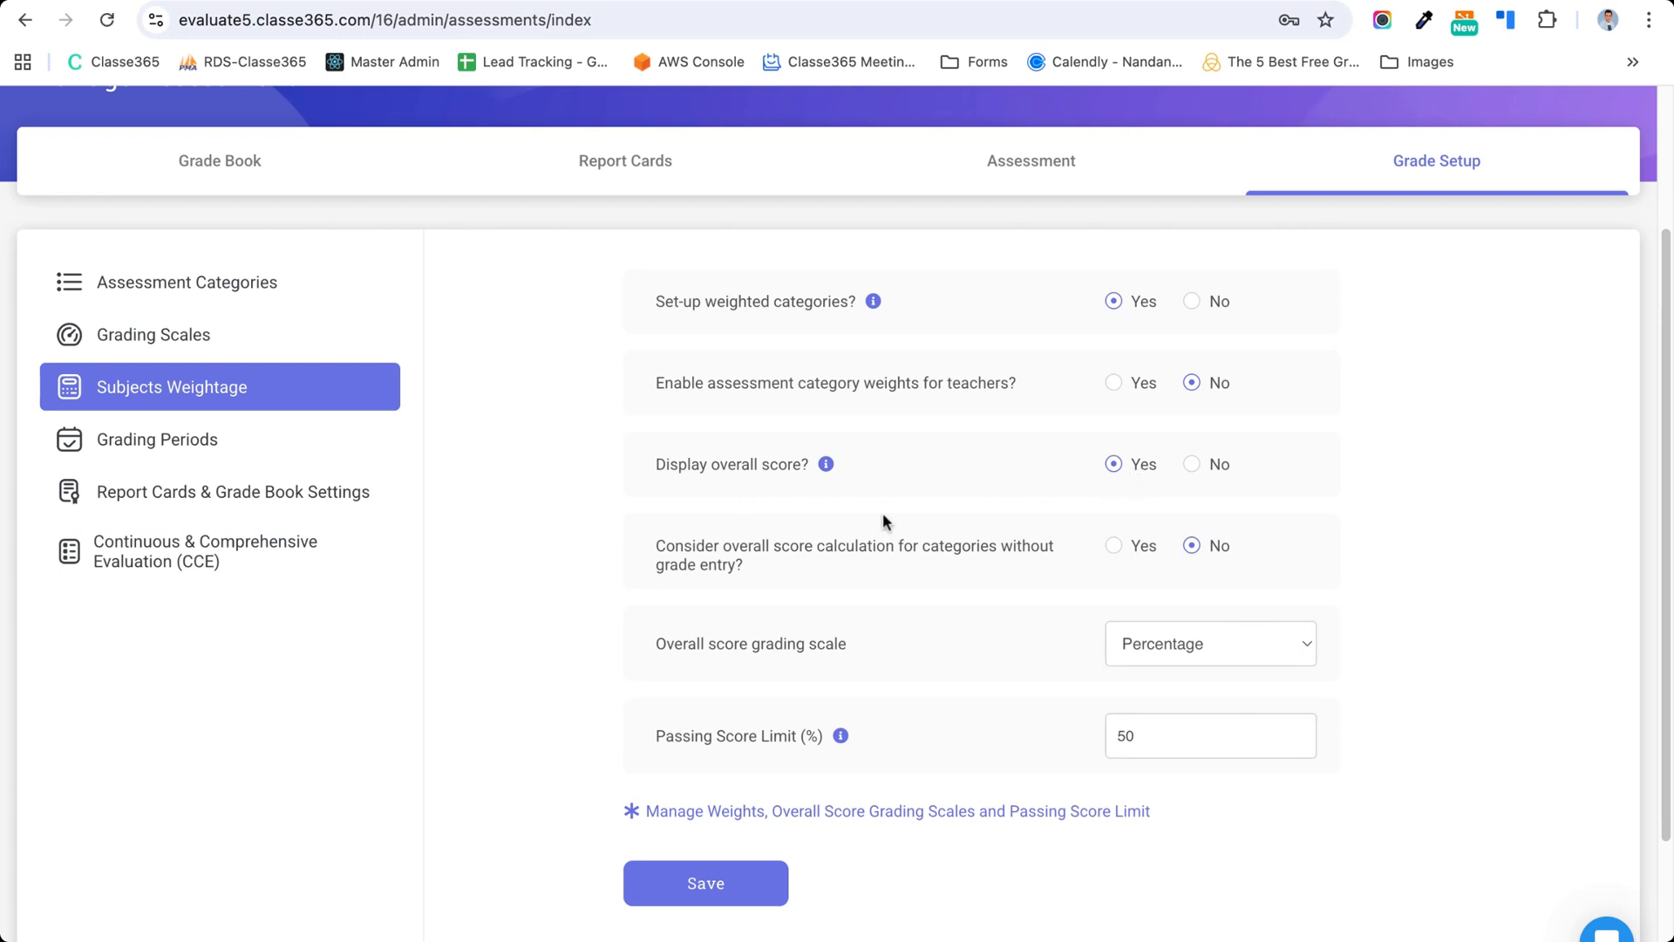
{"action": "scroll", "coordinate": [882, 514], "scroll_direction": "down", "scroll_amount": 1}
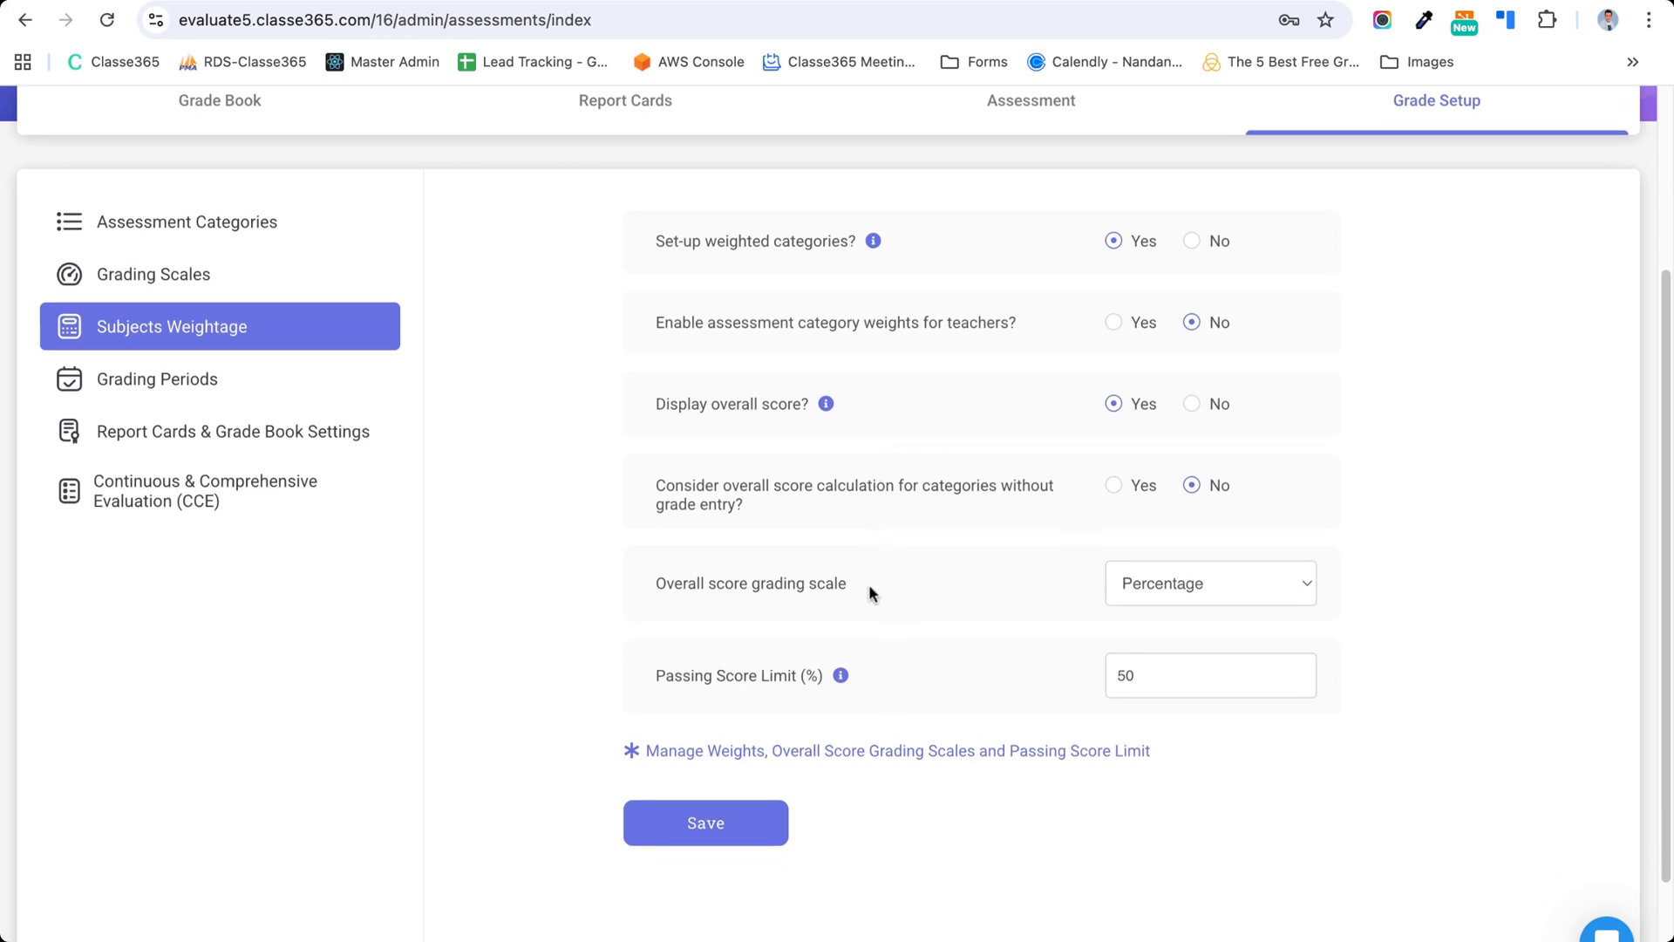
{"action": "left_click", "coordinate": [772, 759]}
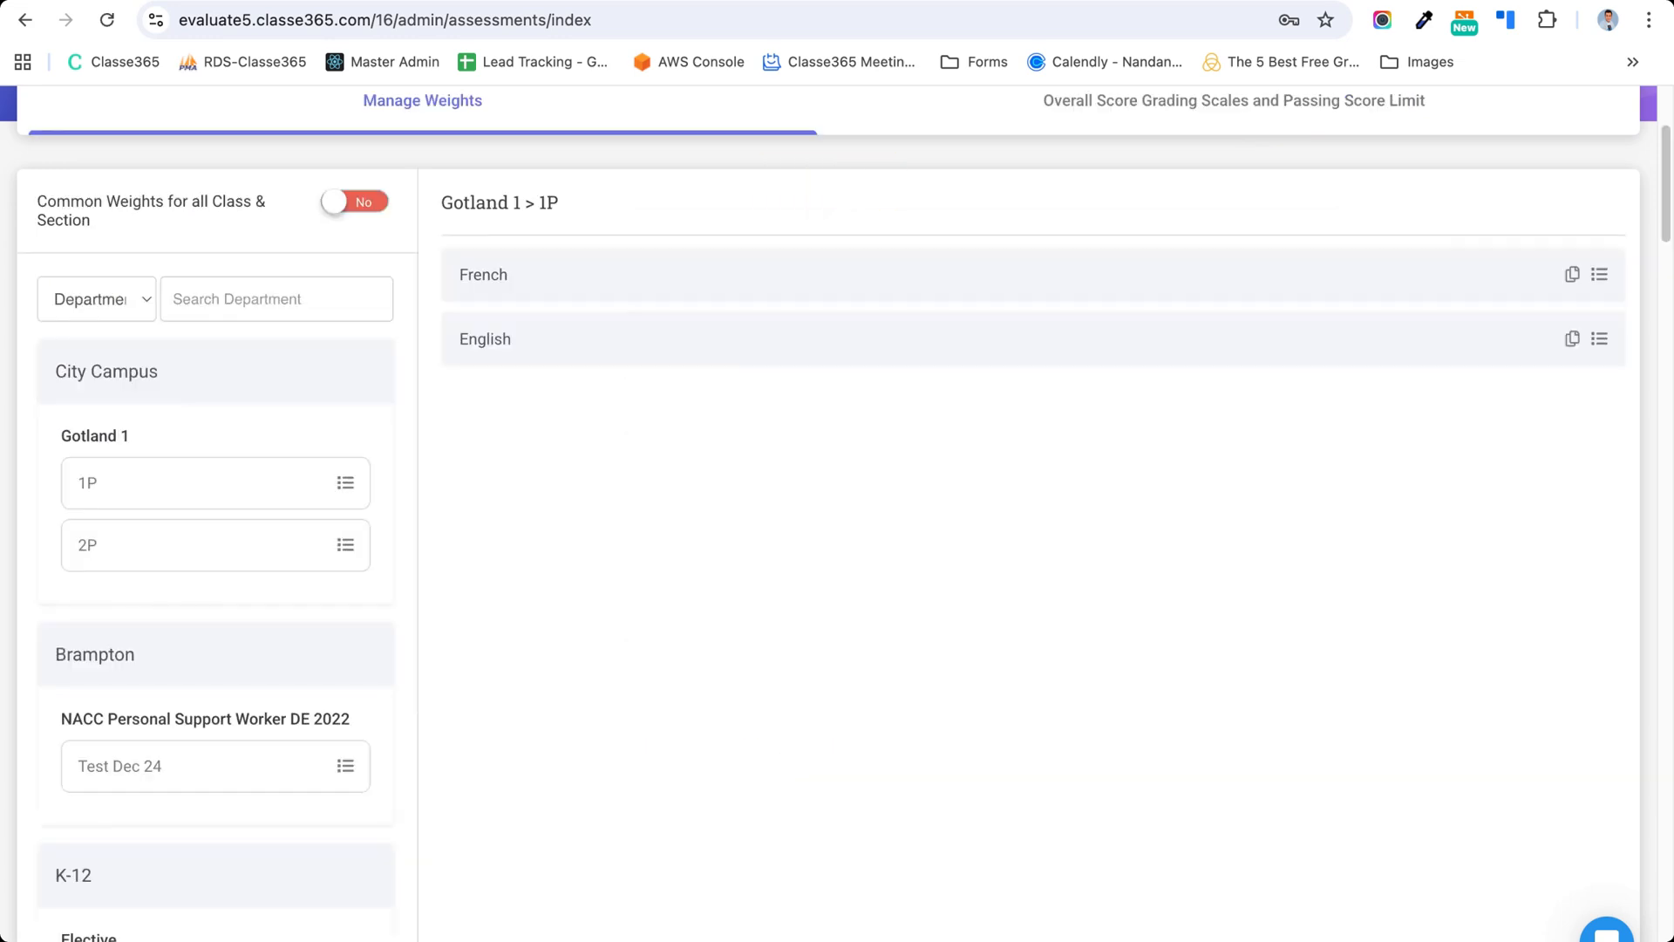
{"action": "scroll", "coordinate": [420, 433], "scroll_direction": "up", "scroll_amount": 2}
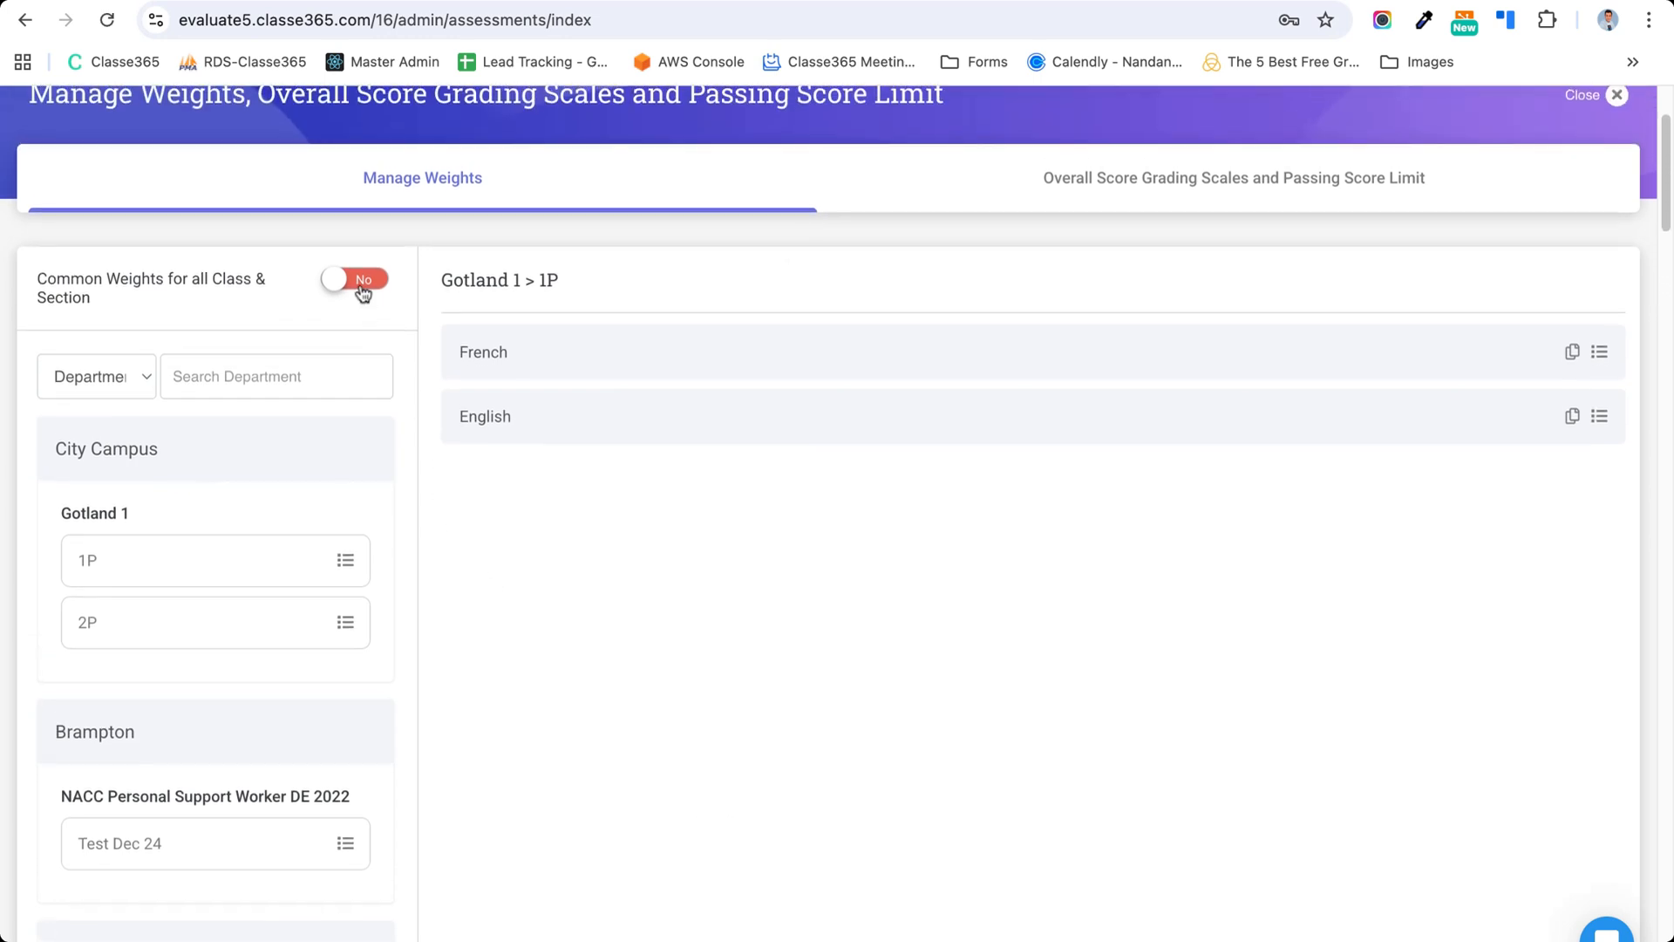
- Switch common weights for all classes and sections on to view the shared weights, and switch it back off
{"action": "left_click", "coordinate": [359, 280]}
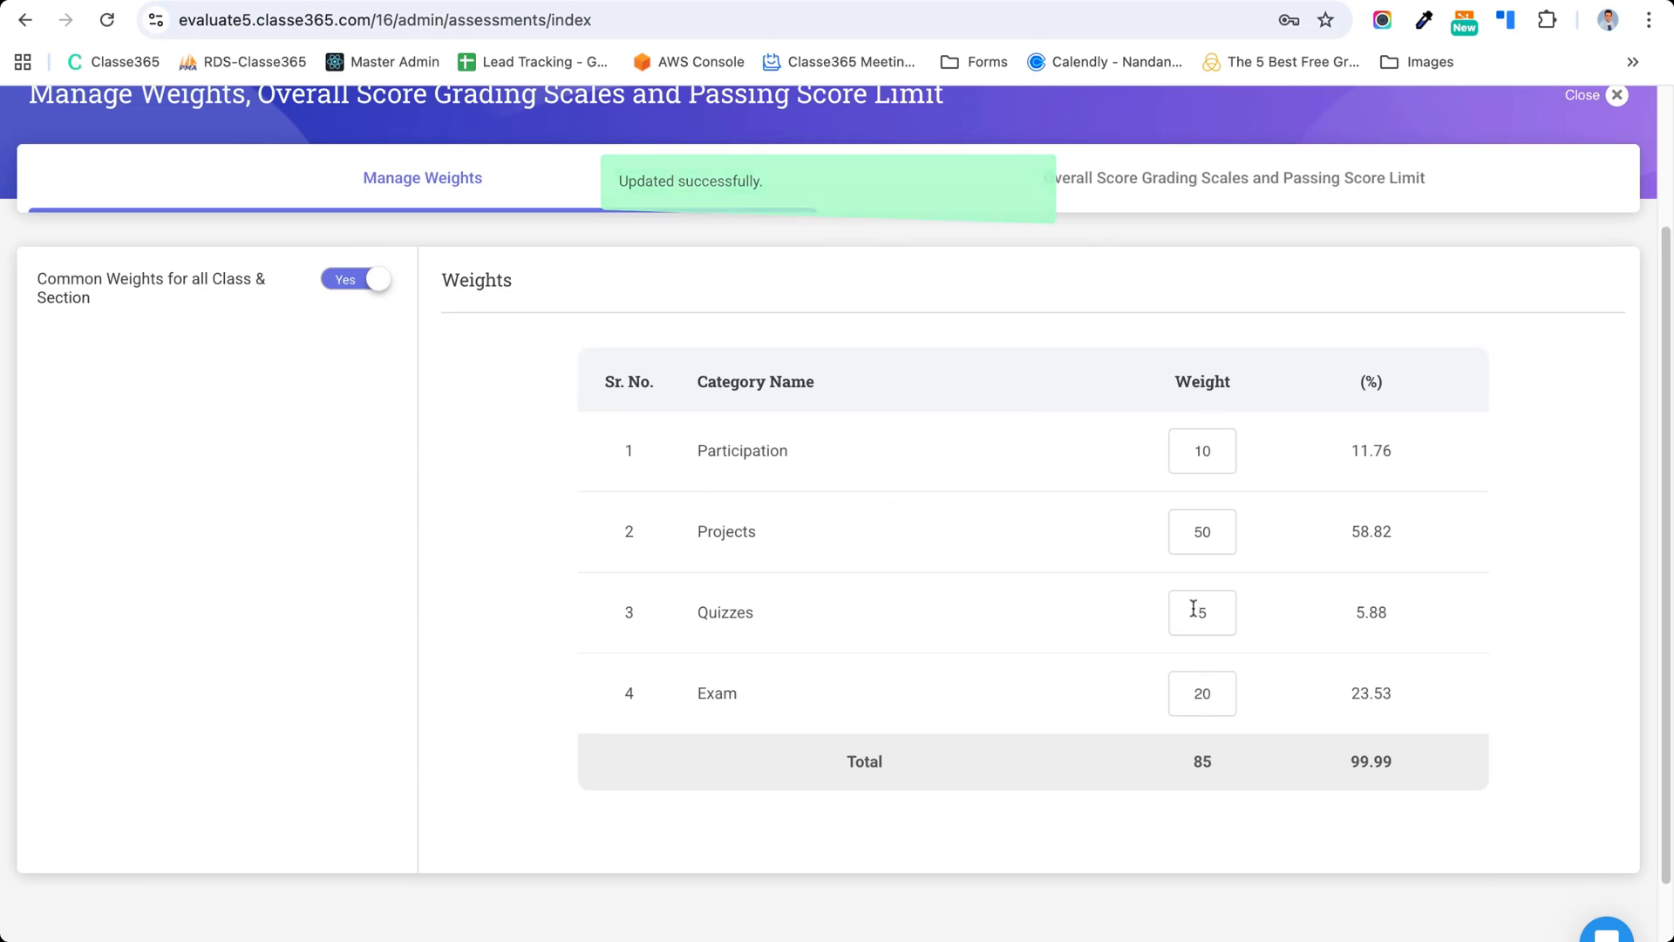
{"action": "left_click", "coordinate": [358, 280]}
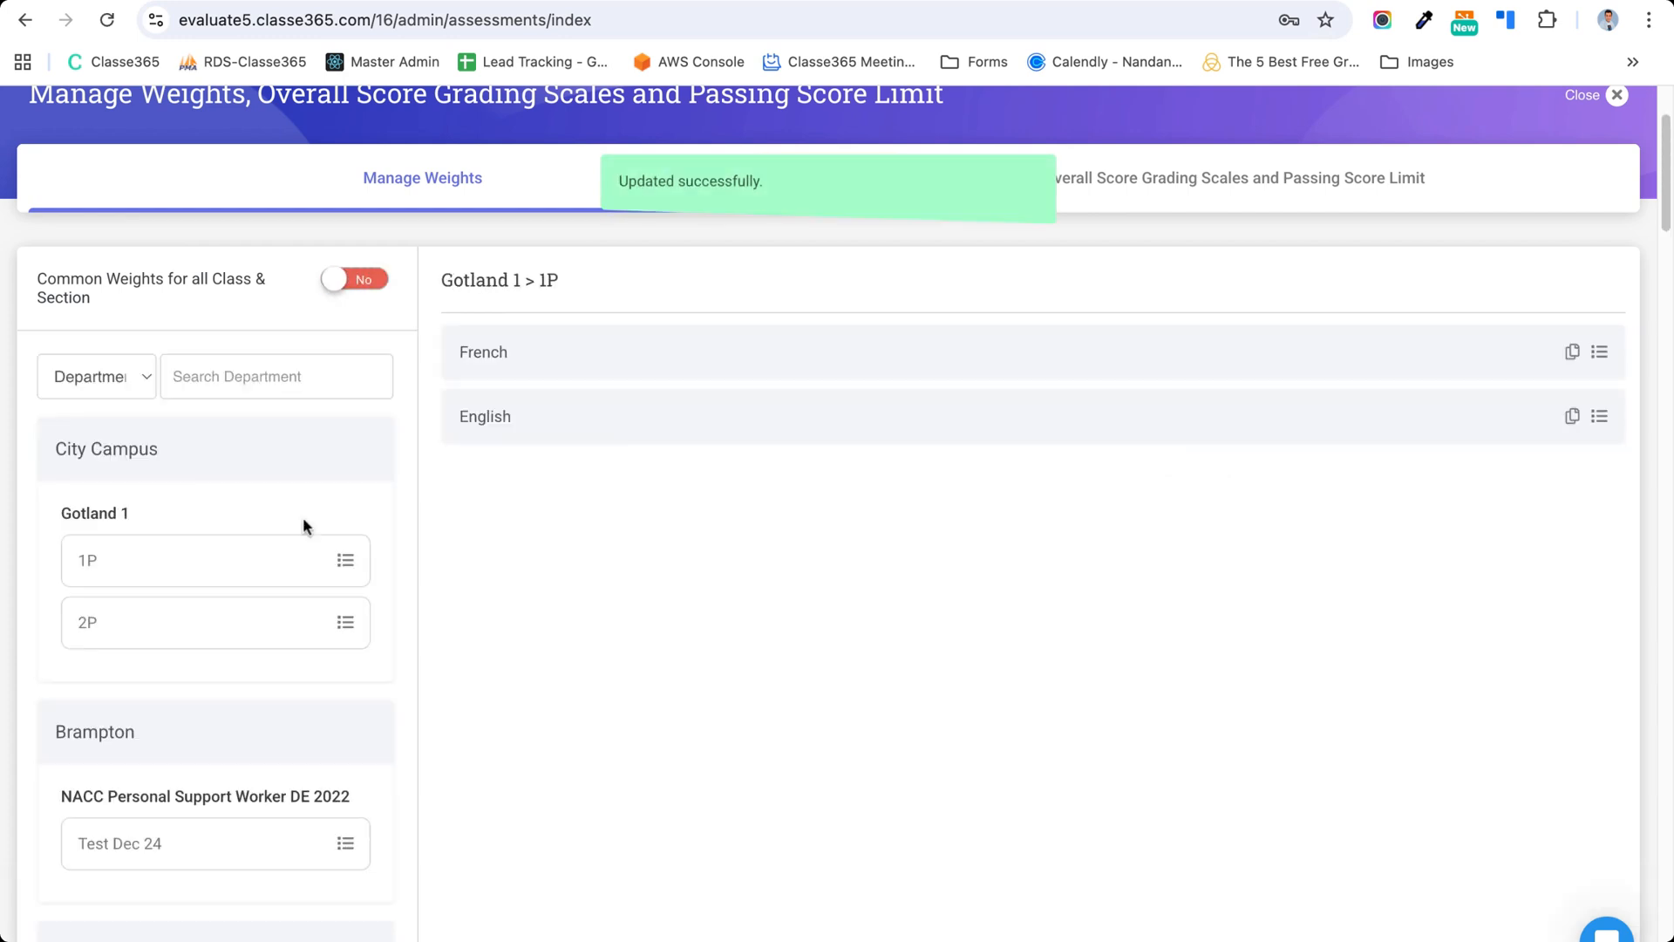
- Load the subjects of section 1P under Gotland 1 and display the category weights for French
{"action": "left_click", "coordinate": [344, 560]}
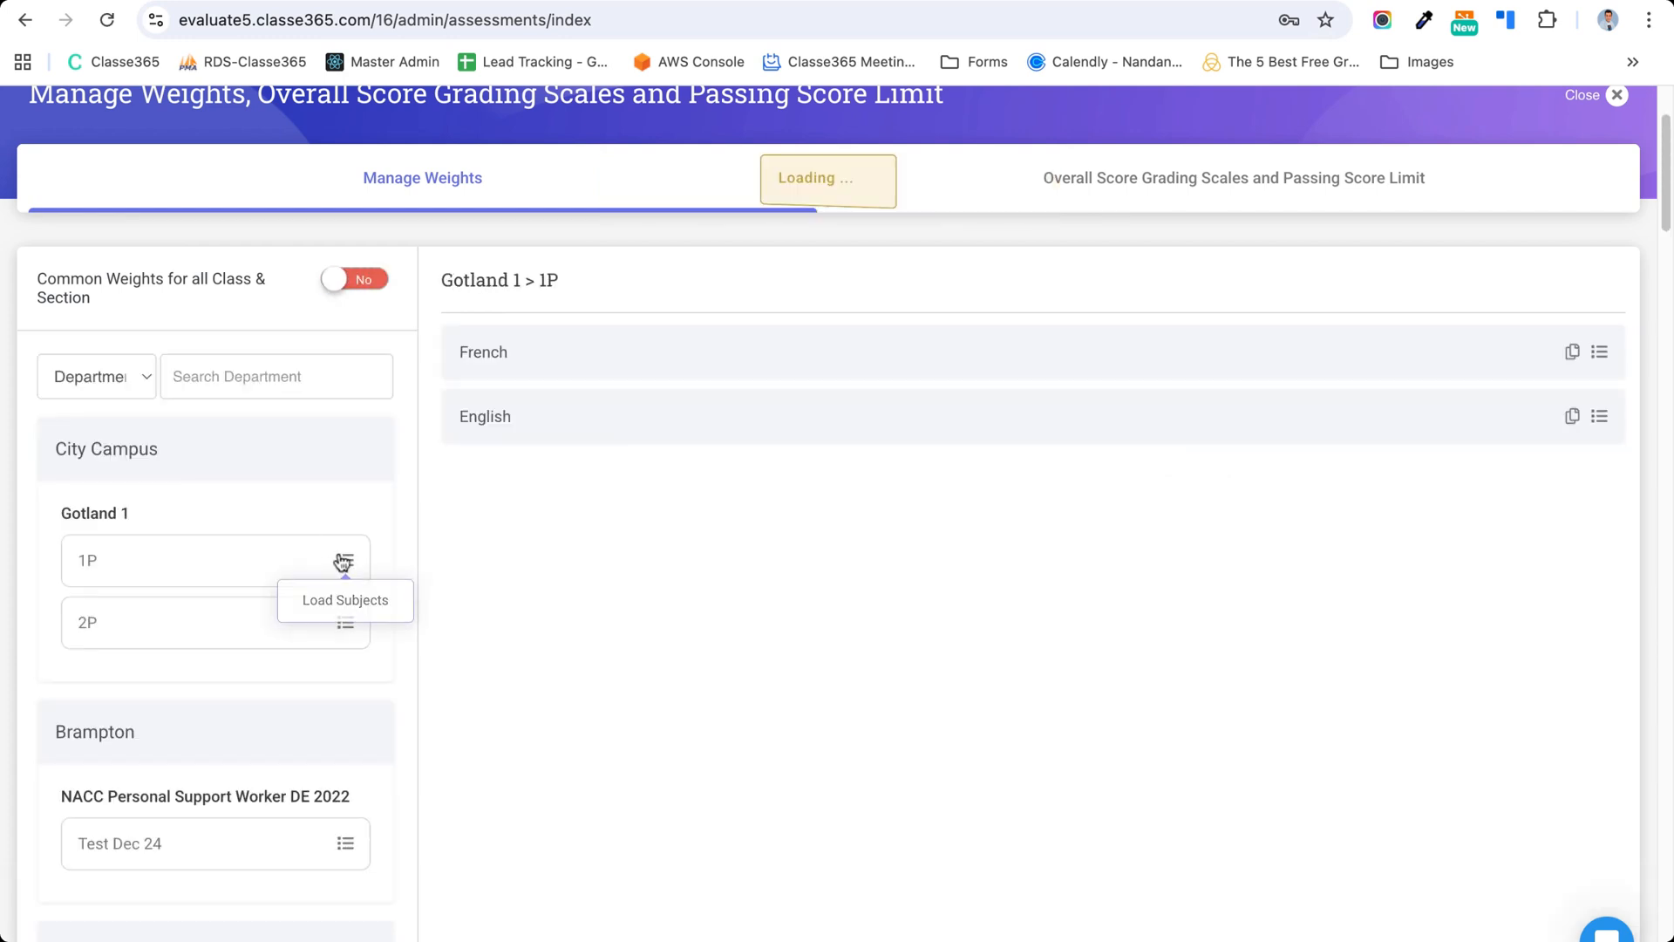
{"action": "left_click", "coordinate": [1598, 353]}
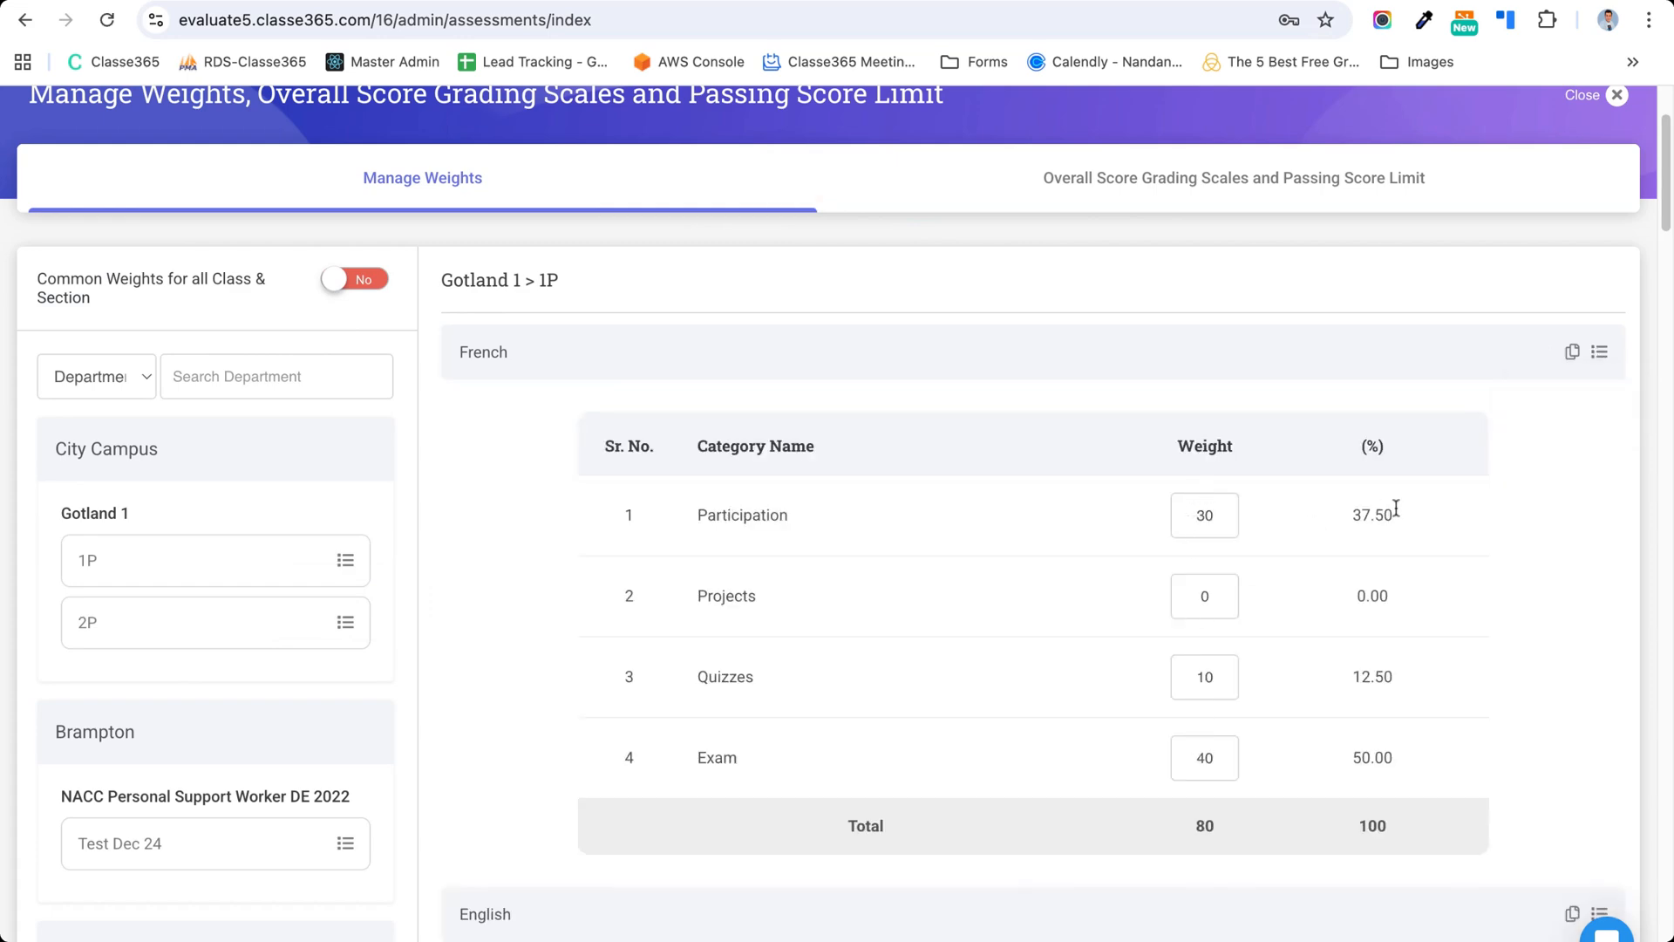
- Select all subjects matching "eng" as copy targets for the French weights, and close without copying
{"action": "left_click", "coordinate": [1574, 355]}
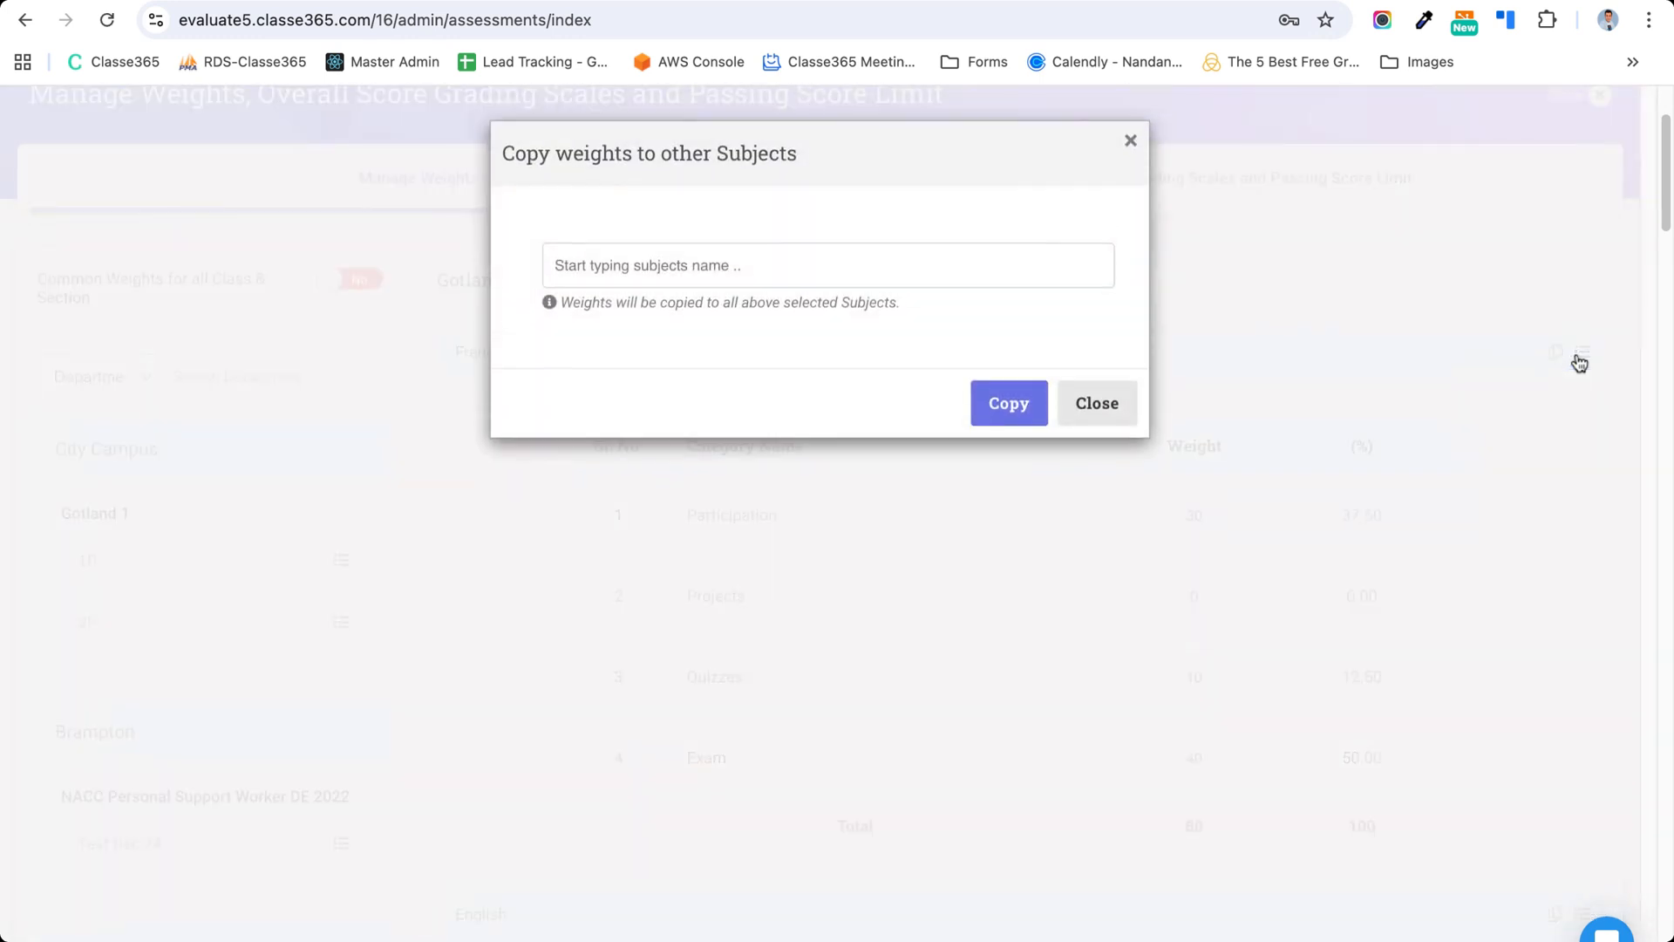
{"action": "left_click", "coordinate": [858, 264]}
{"action": "type", "text": "e"}
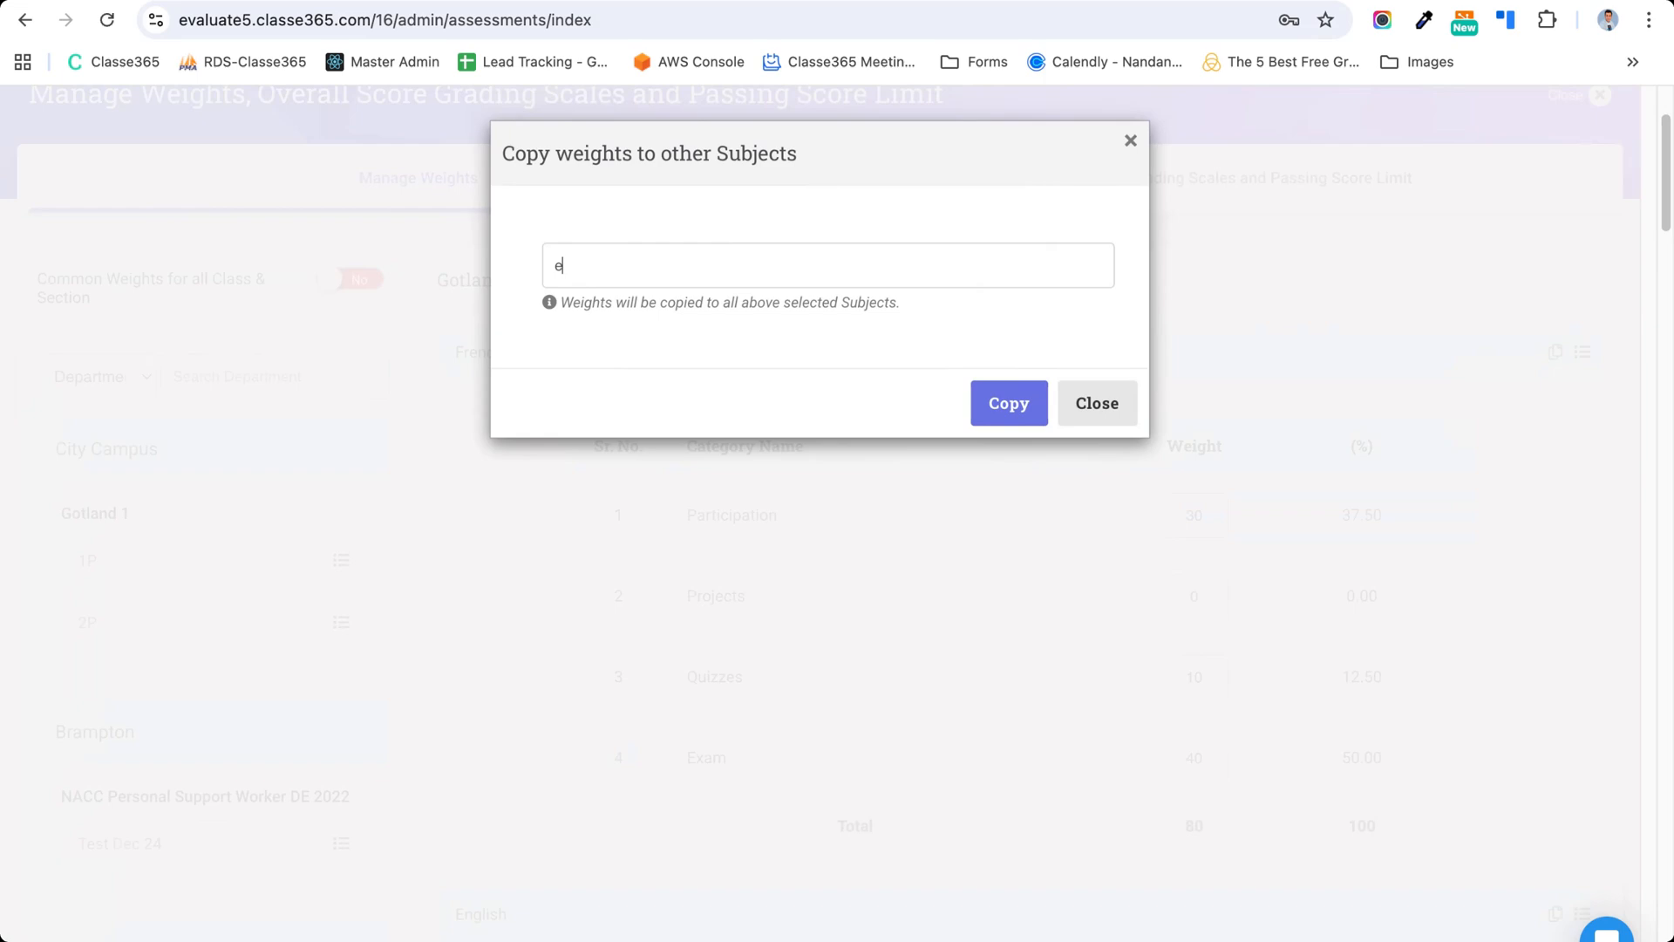
{"action": "type", "text": "ag"}
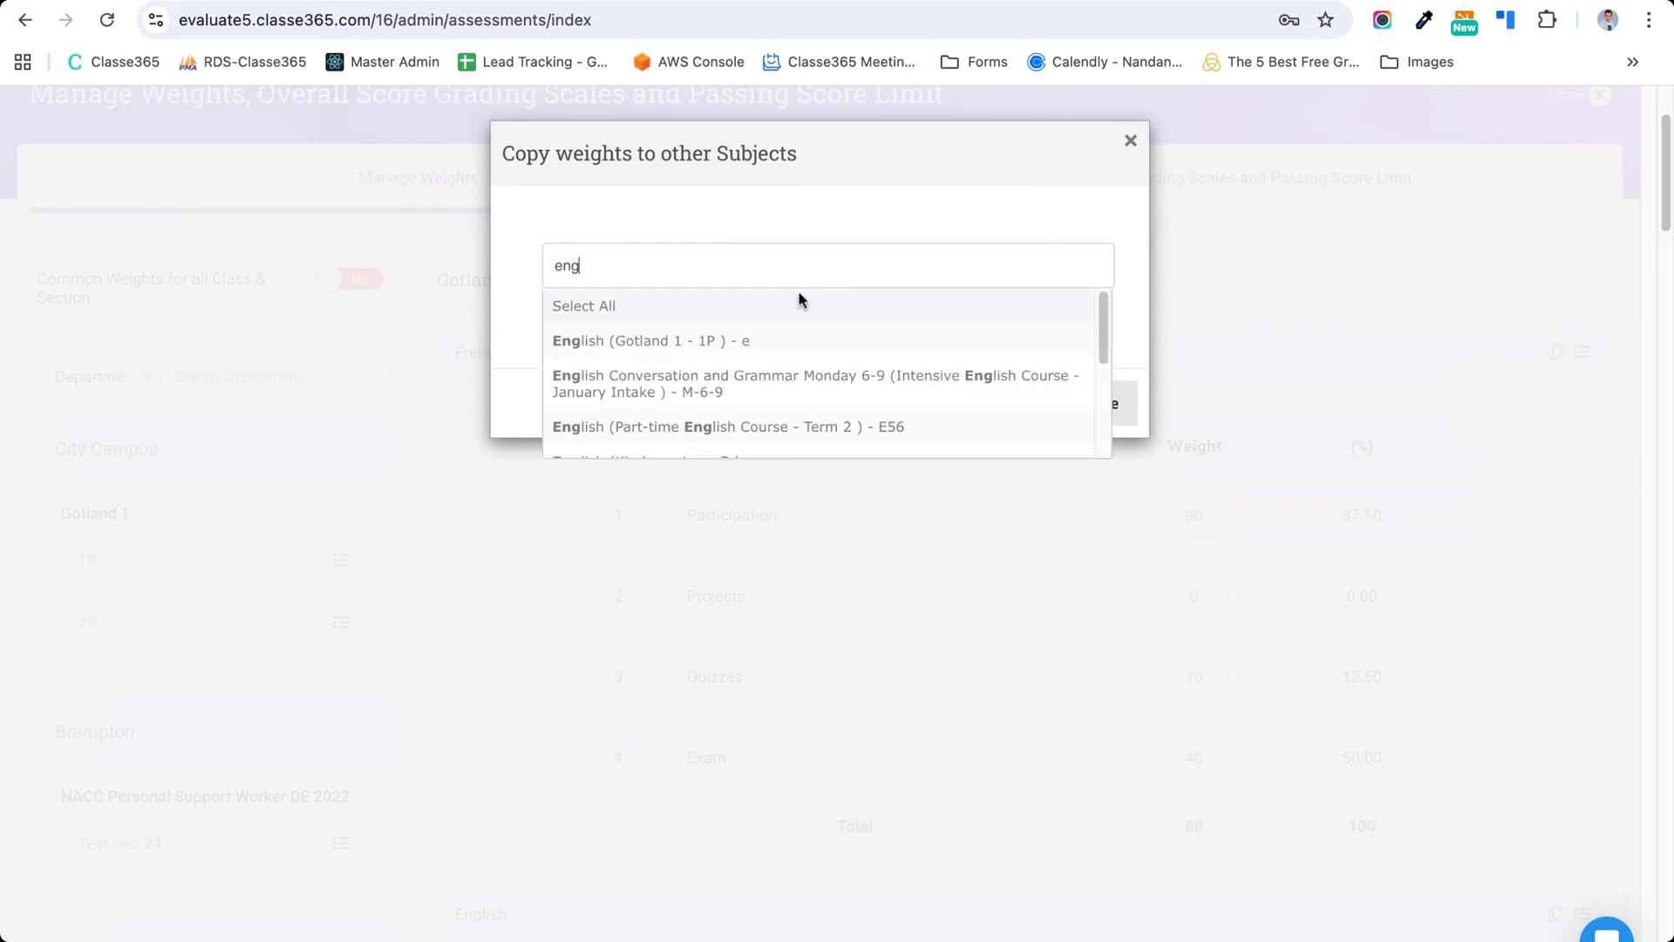
{"action": "left_click", "coordinate": [794, 304]}
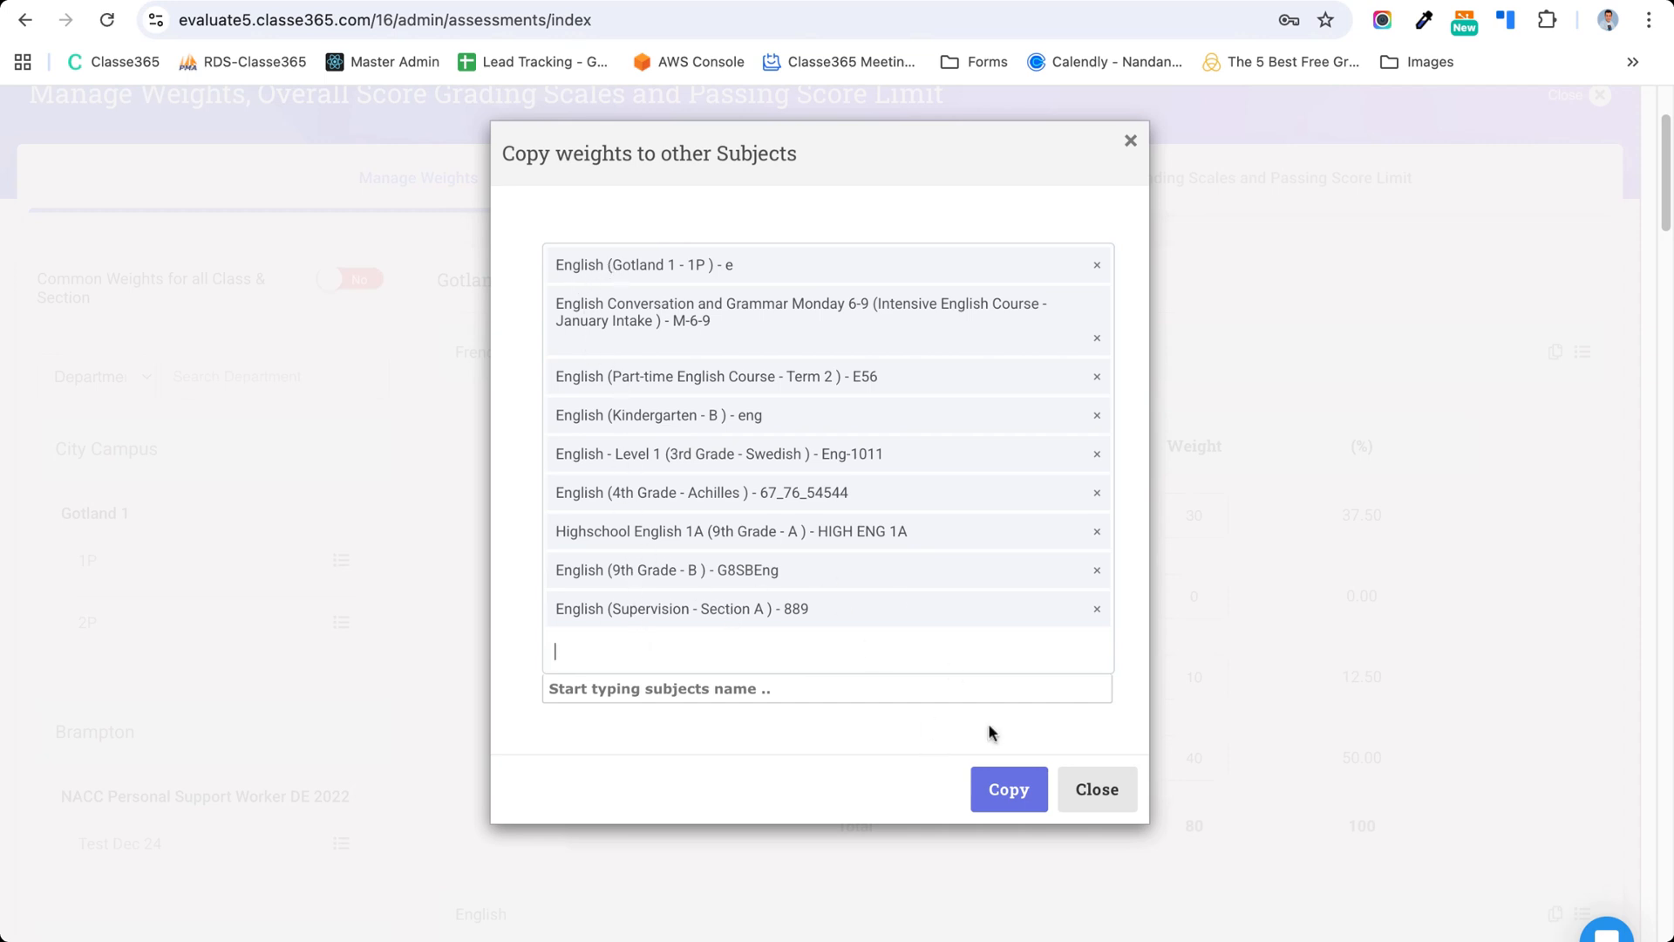
{"action": "left_click", "coordinate": [1097, 791]}
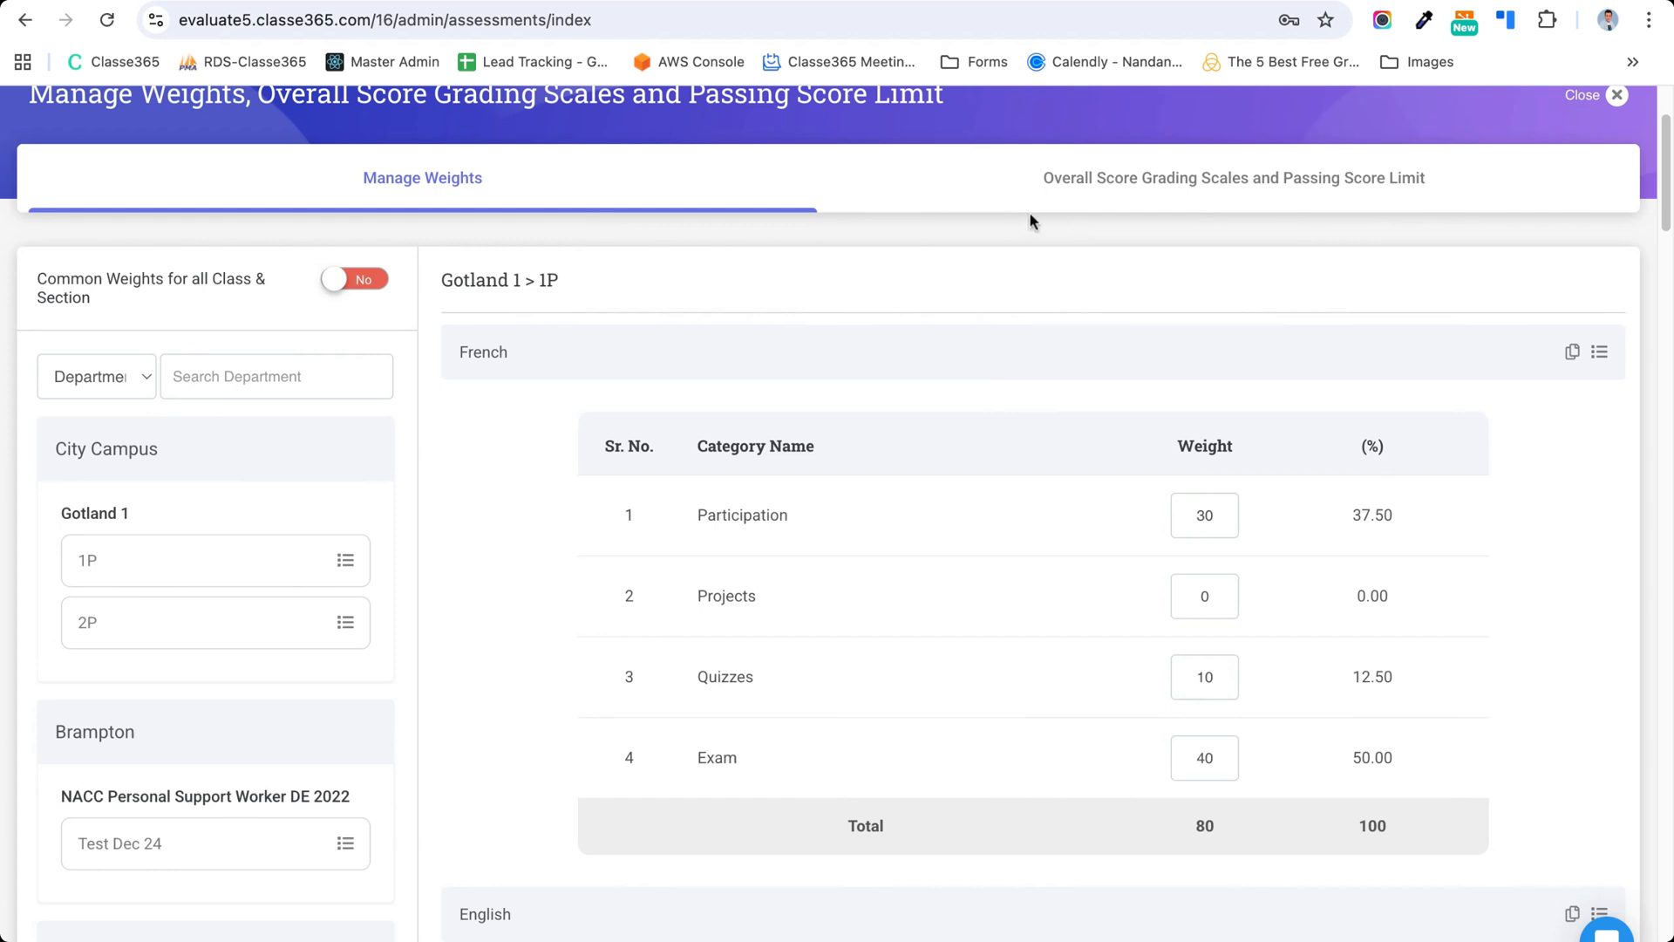
- Display the overall score grading scales and passing score limits for class Specialist, section Semester 1 (Teacher)
{"action": "left_click", "coordinate": [1147, 183]}
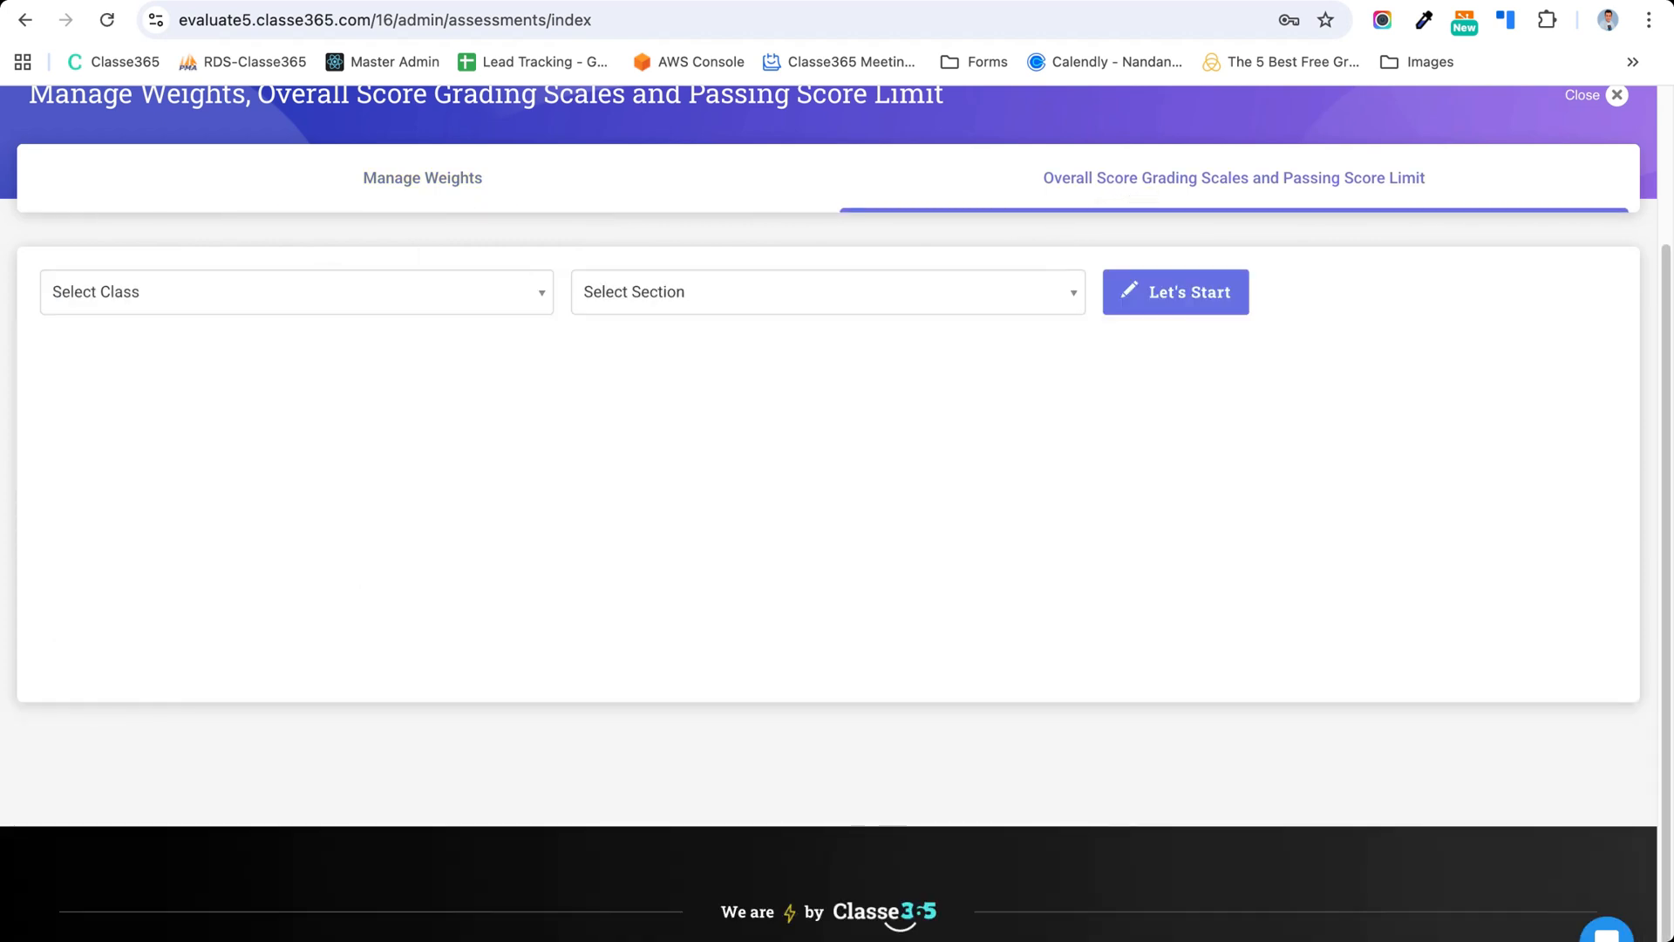
{"action": "left_click", "coordinate": [367, 305]}
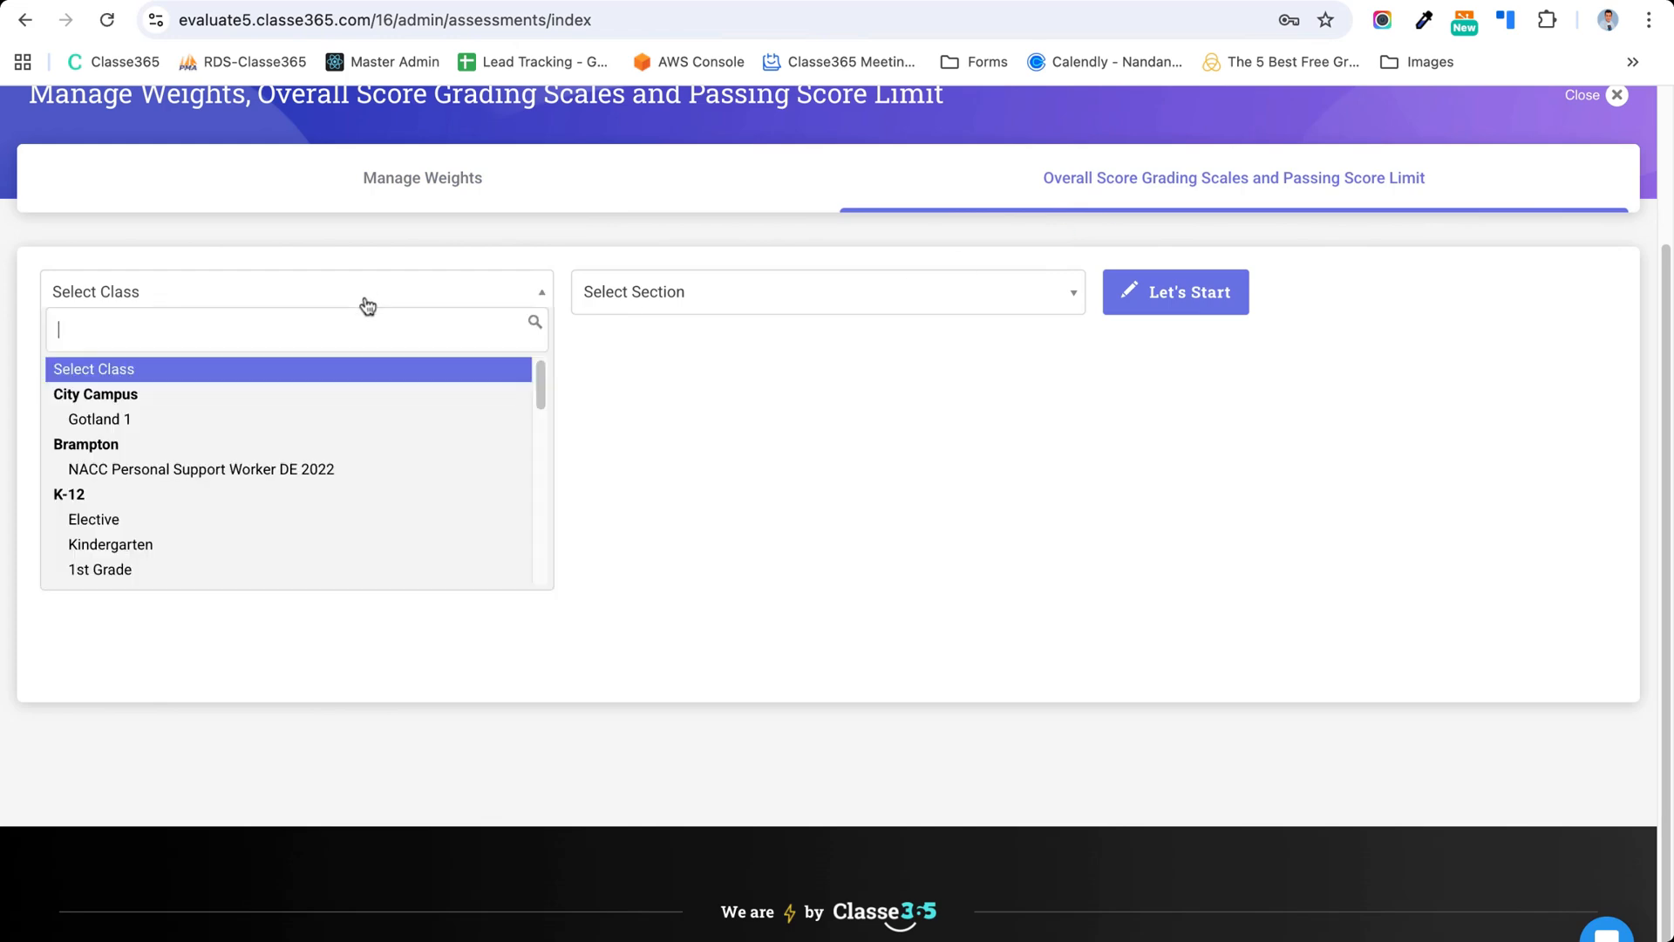
{"action": "type", "text": "sp"}
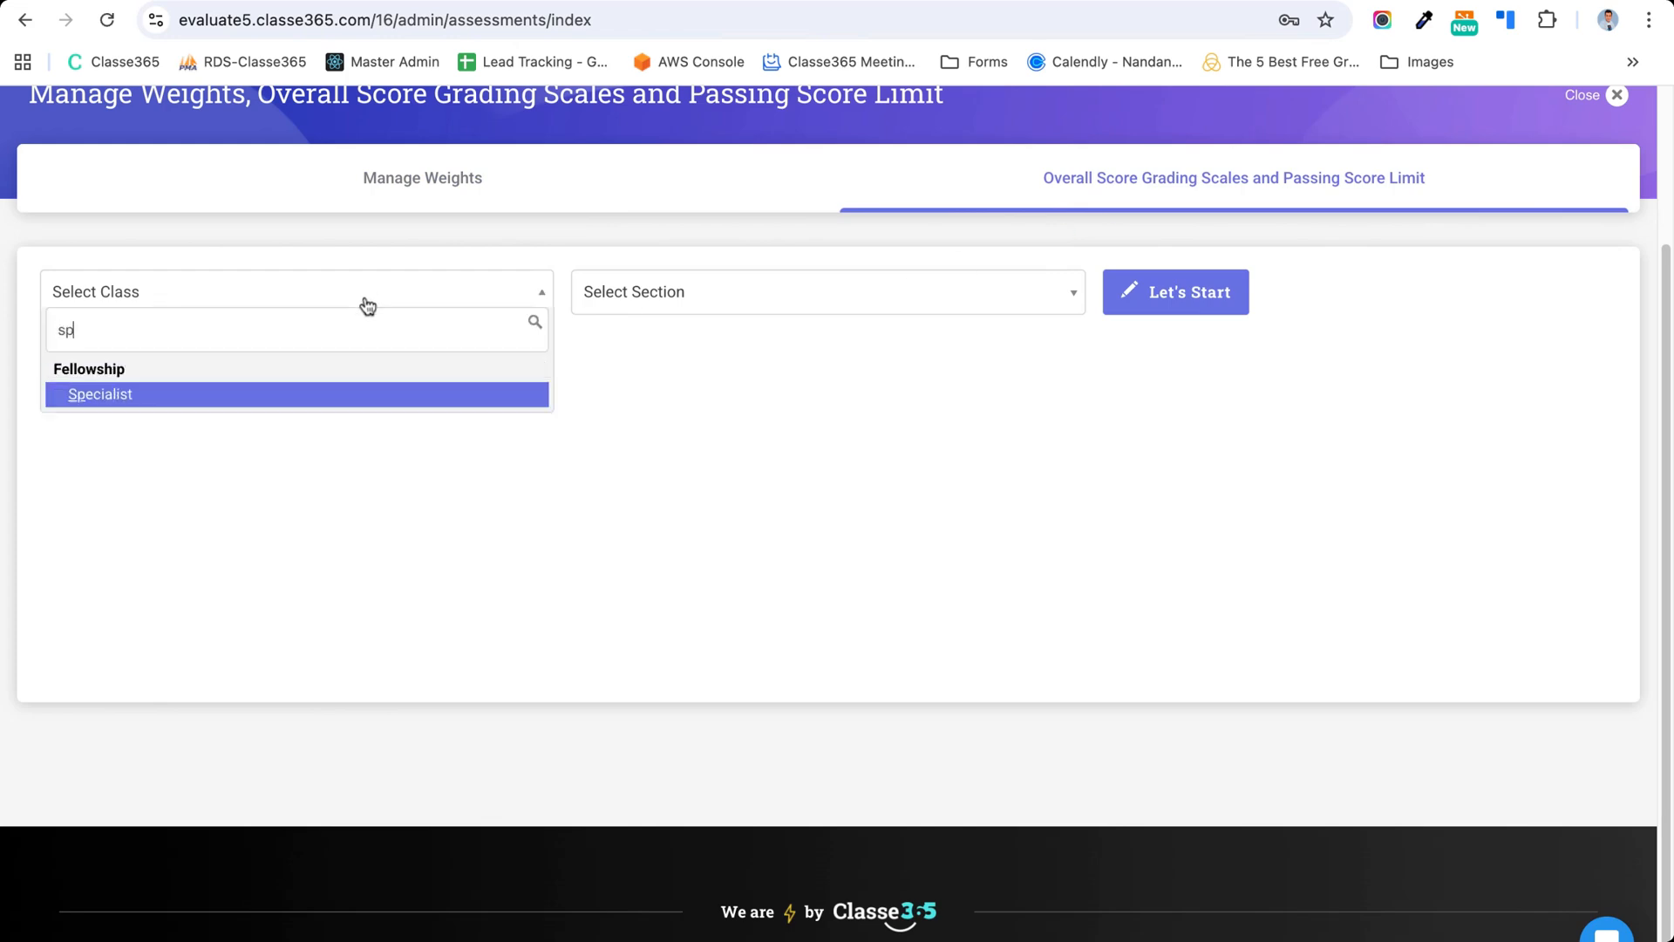
{"action": "left_click", "coordinate": [317, 402]}
{"action": "left_click", "coordinate": [656, 313]}
{"action": "left_click", "coordinate": [686, 420]}
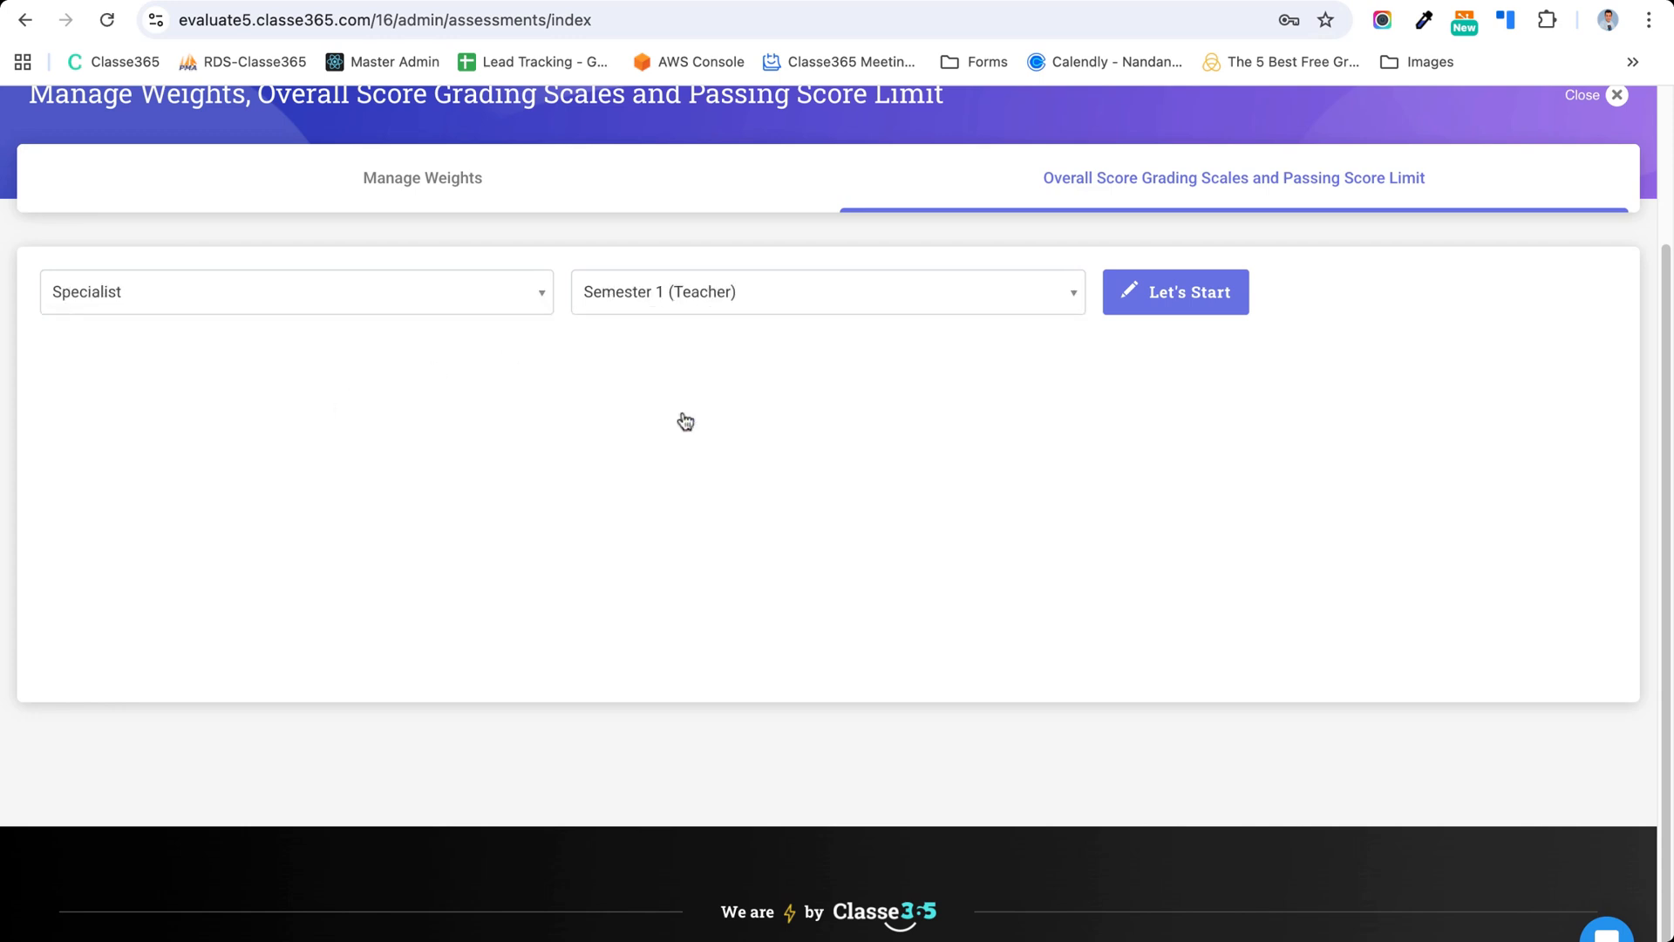
{"action": "left_click", "coordinate": [1139, 313]}
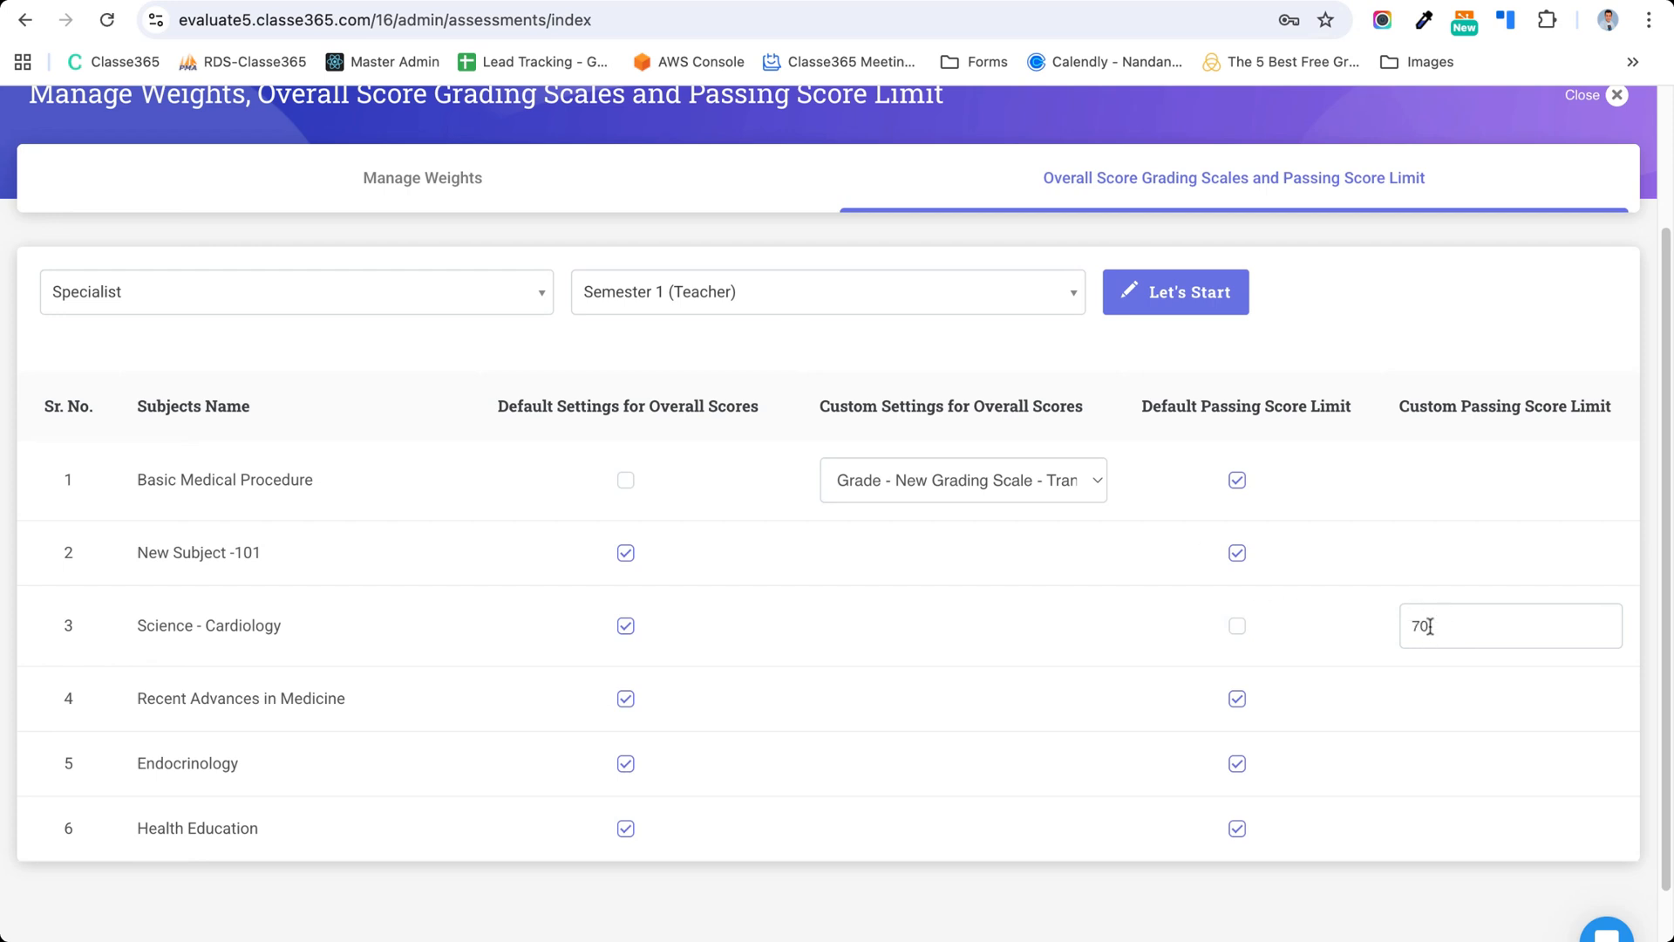
- Go back to the weights management and close it to return to the subjects weightage settings
{"action": "left_click", "coordinate": [405, 180]}
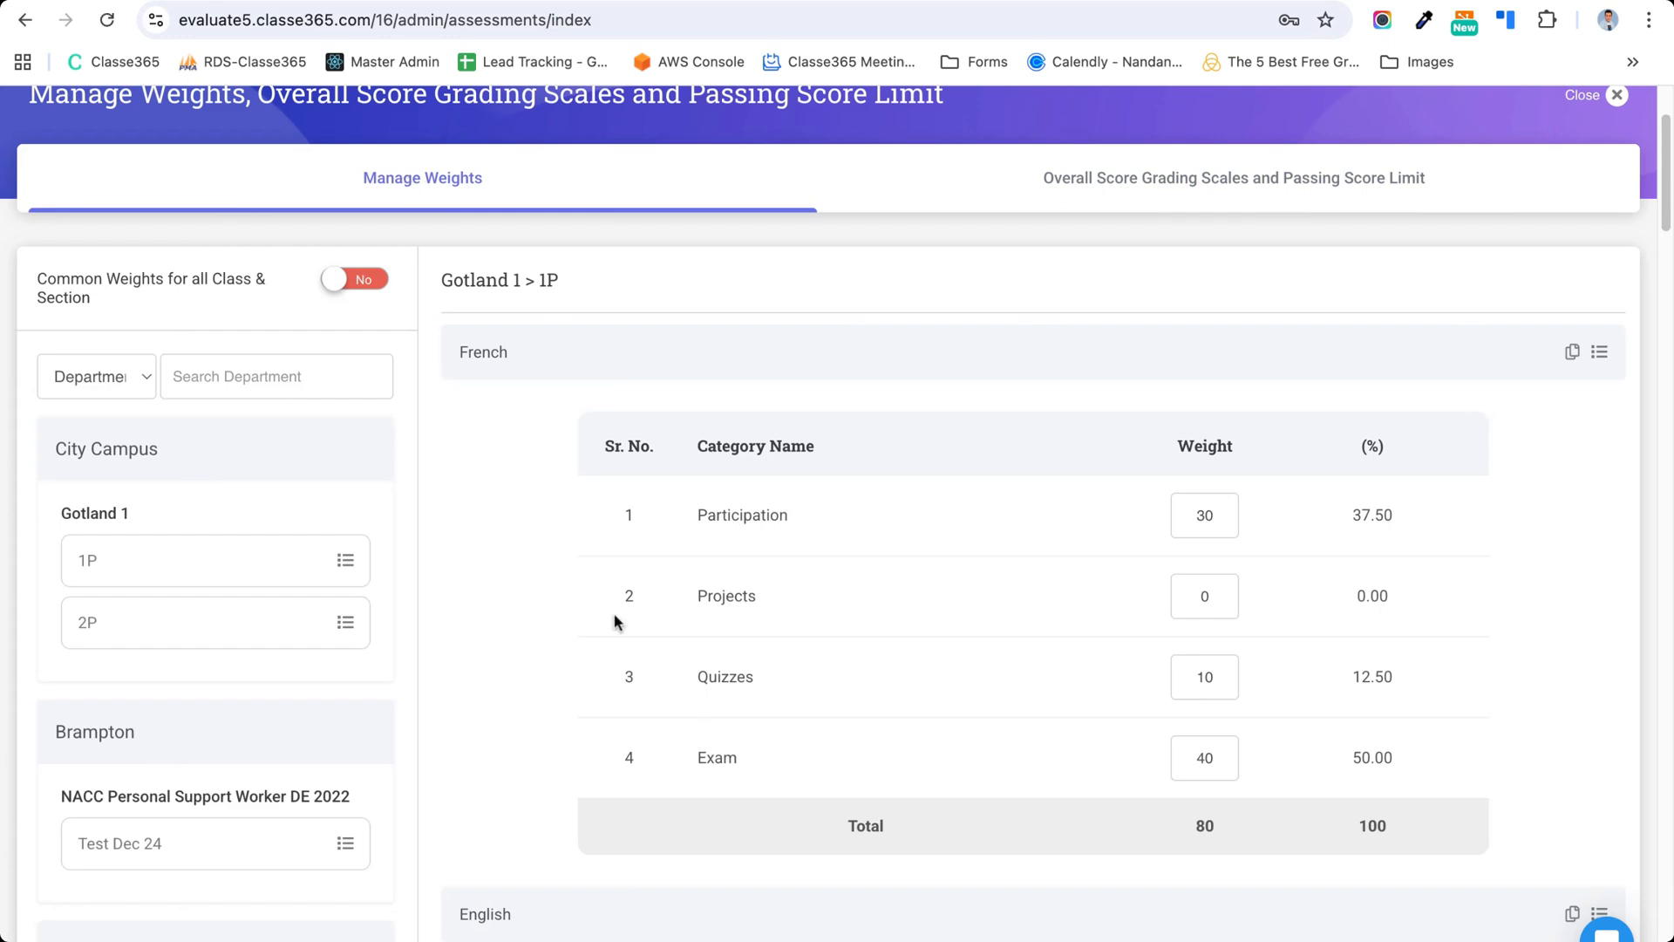
{"action": "scroll", "coordinate": [451, 352], "scroll_direction": "up", "scroll_amount": 3}
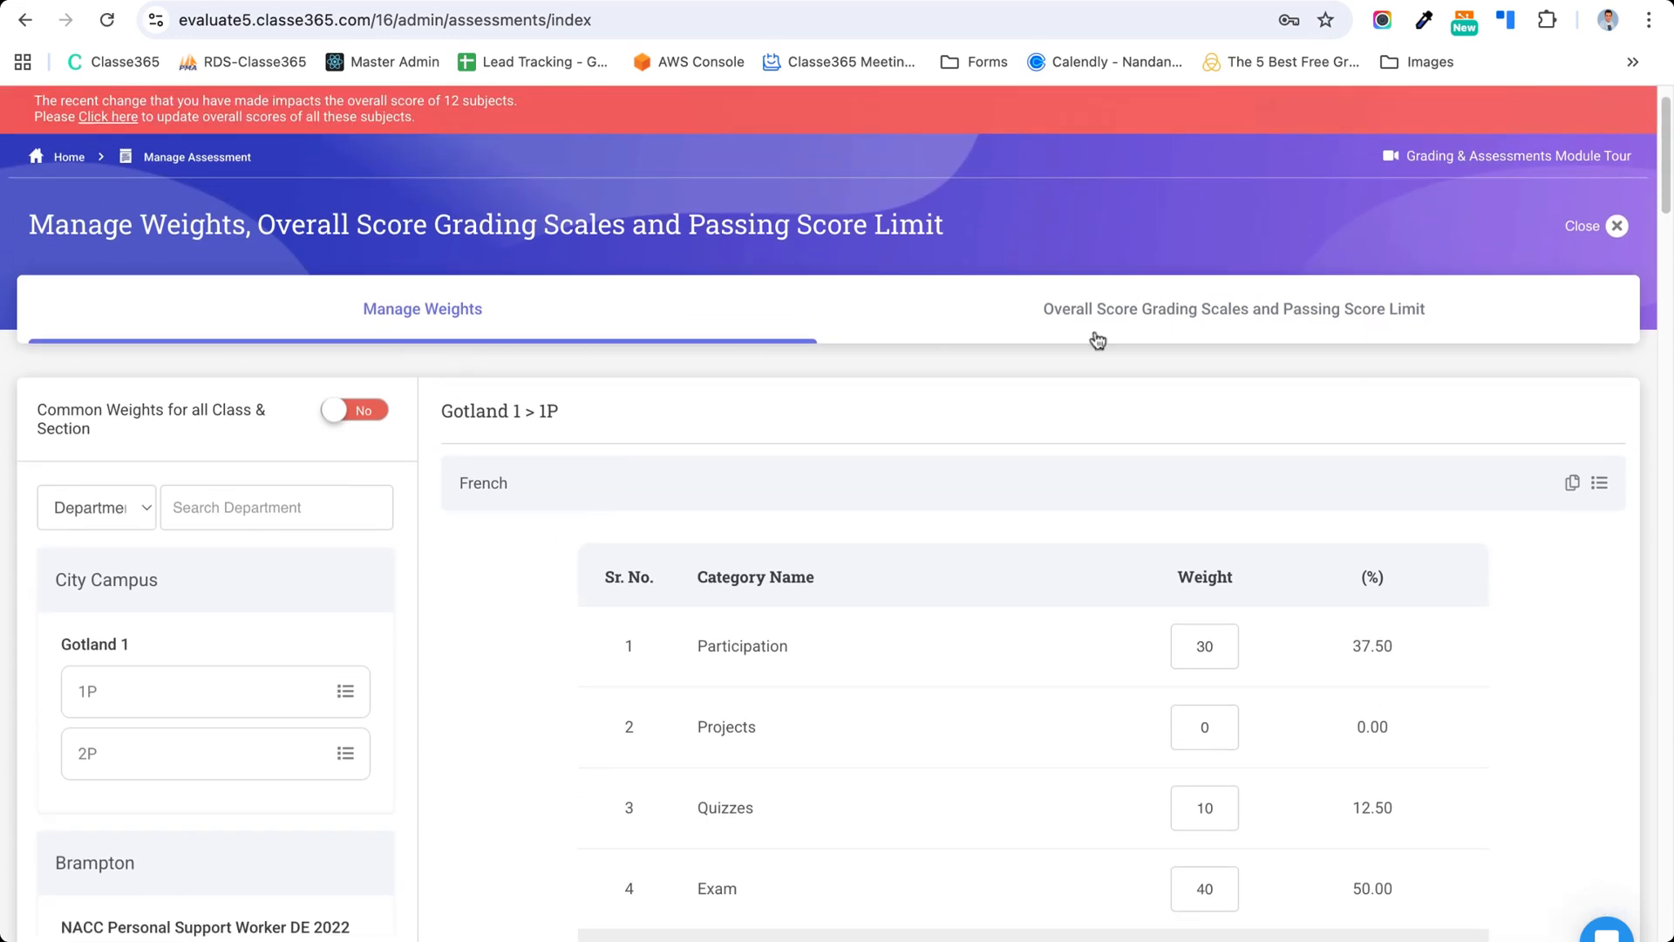
{"action": "left_click", "coordinate": [1592, 241]}
{"action": "scroll", "coordinate": [902, 402], "scroll_direction": "down", "scroll_amount": 3}
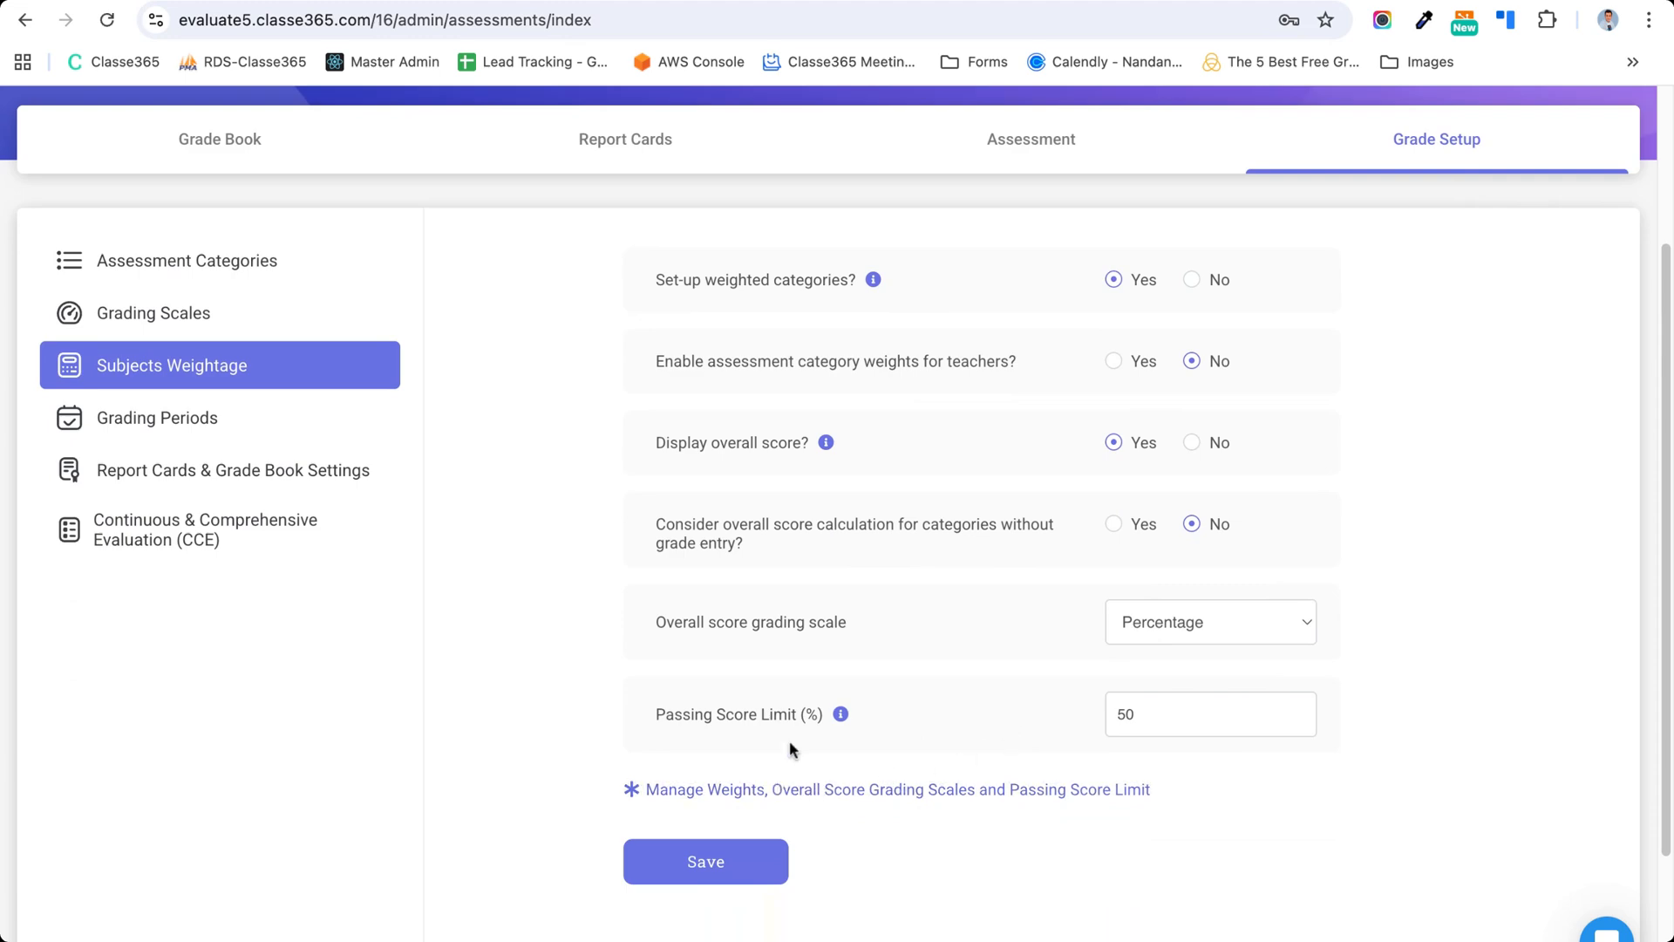
- Reopen the management of weights and display the category weights for English in Gotland 1 section 1P
{"action": "left_click", "coordinate": [779, 800]}
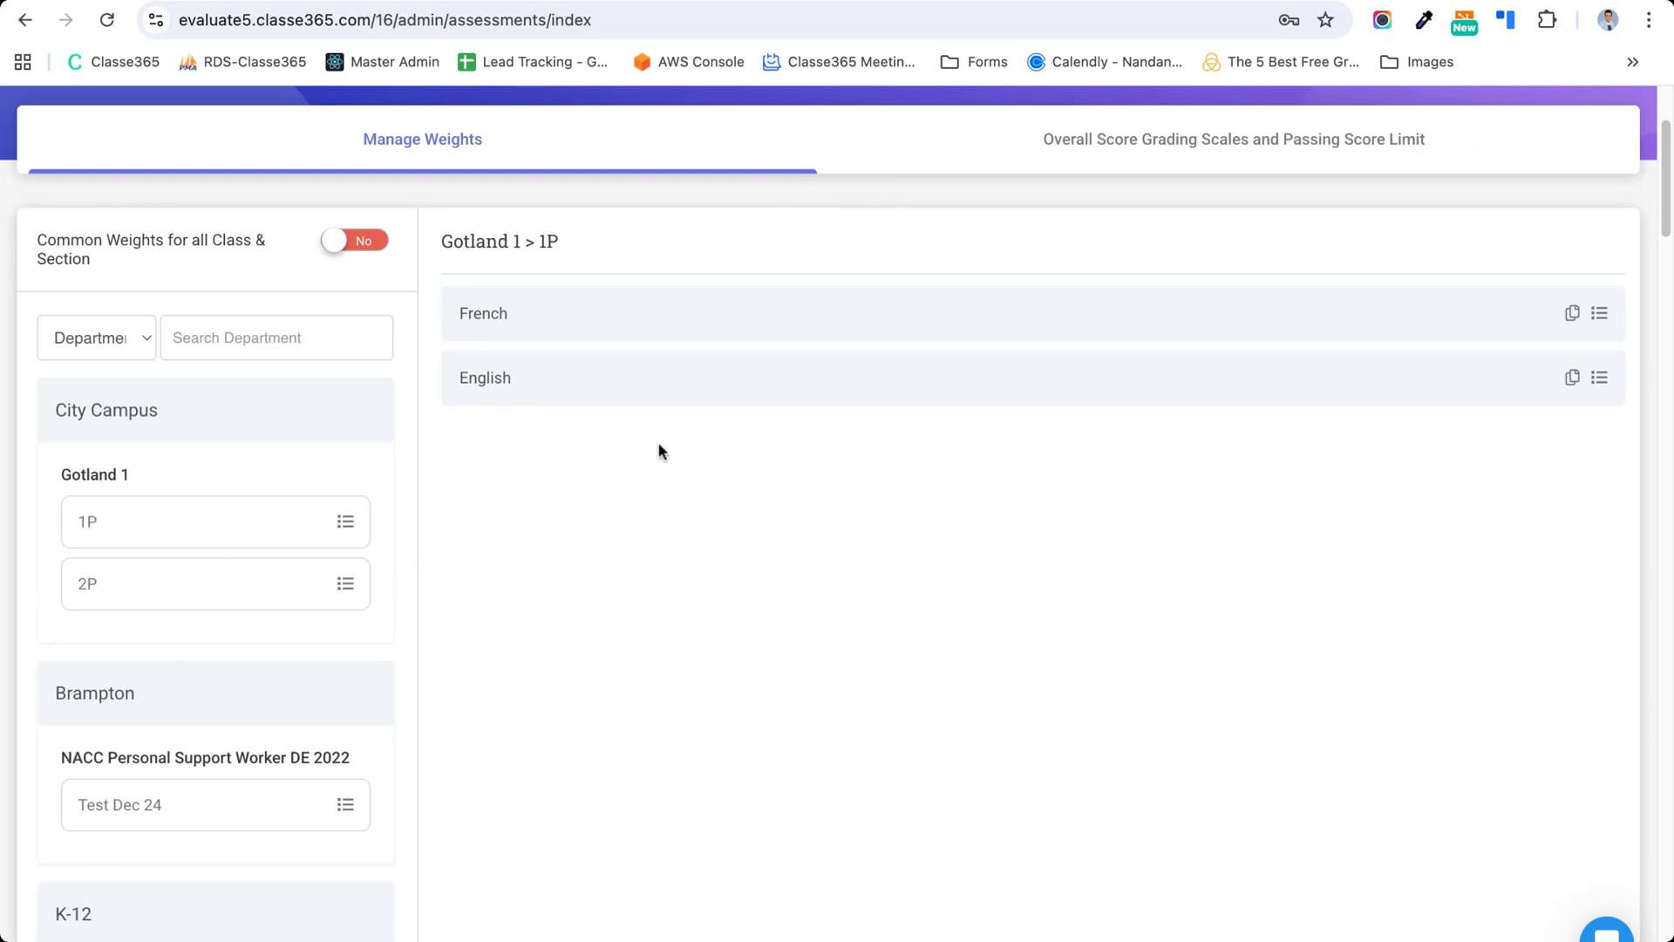
{"action": "scroll", "coordinate": [657, 441], "scroll_direction": "up", "scroll_amount": 3}
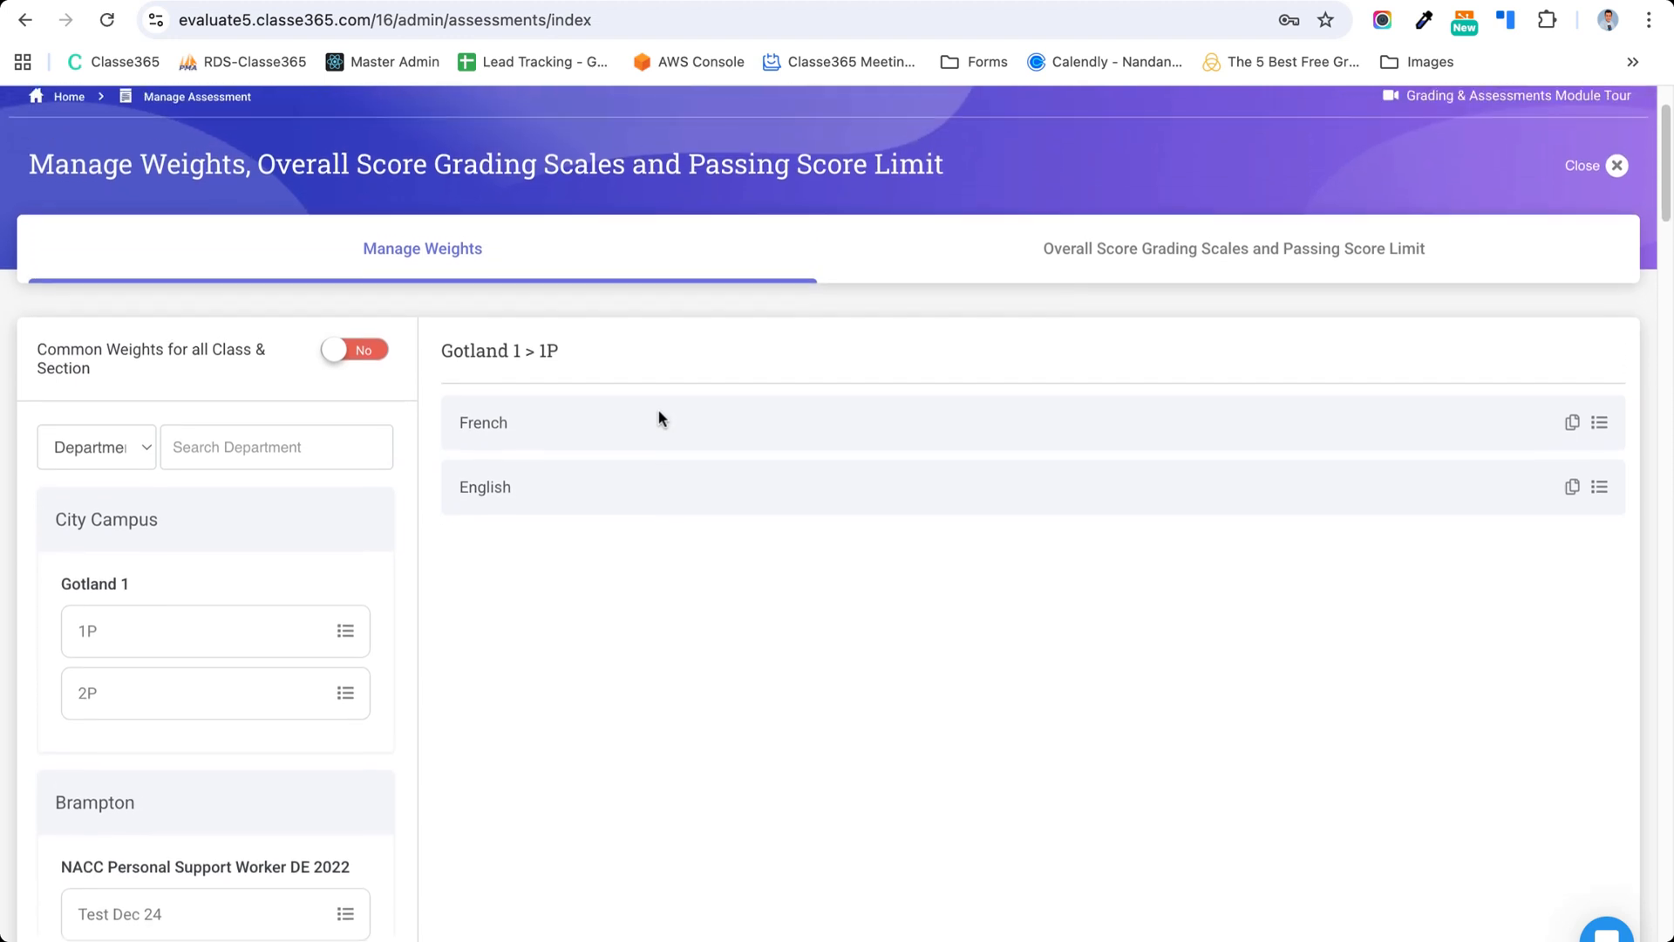
{"action": "scroll", "coordinate": [660, 419], "scroll_direction": "up", "scroll_amount": 3}
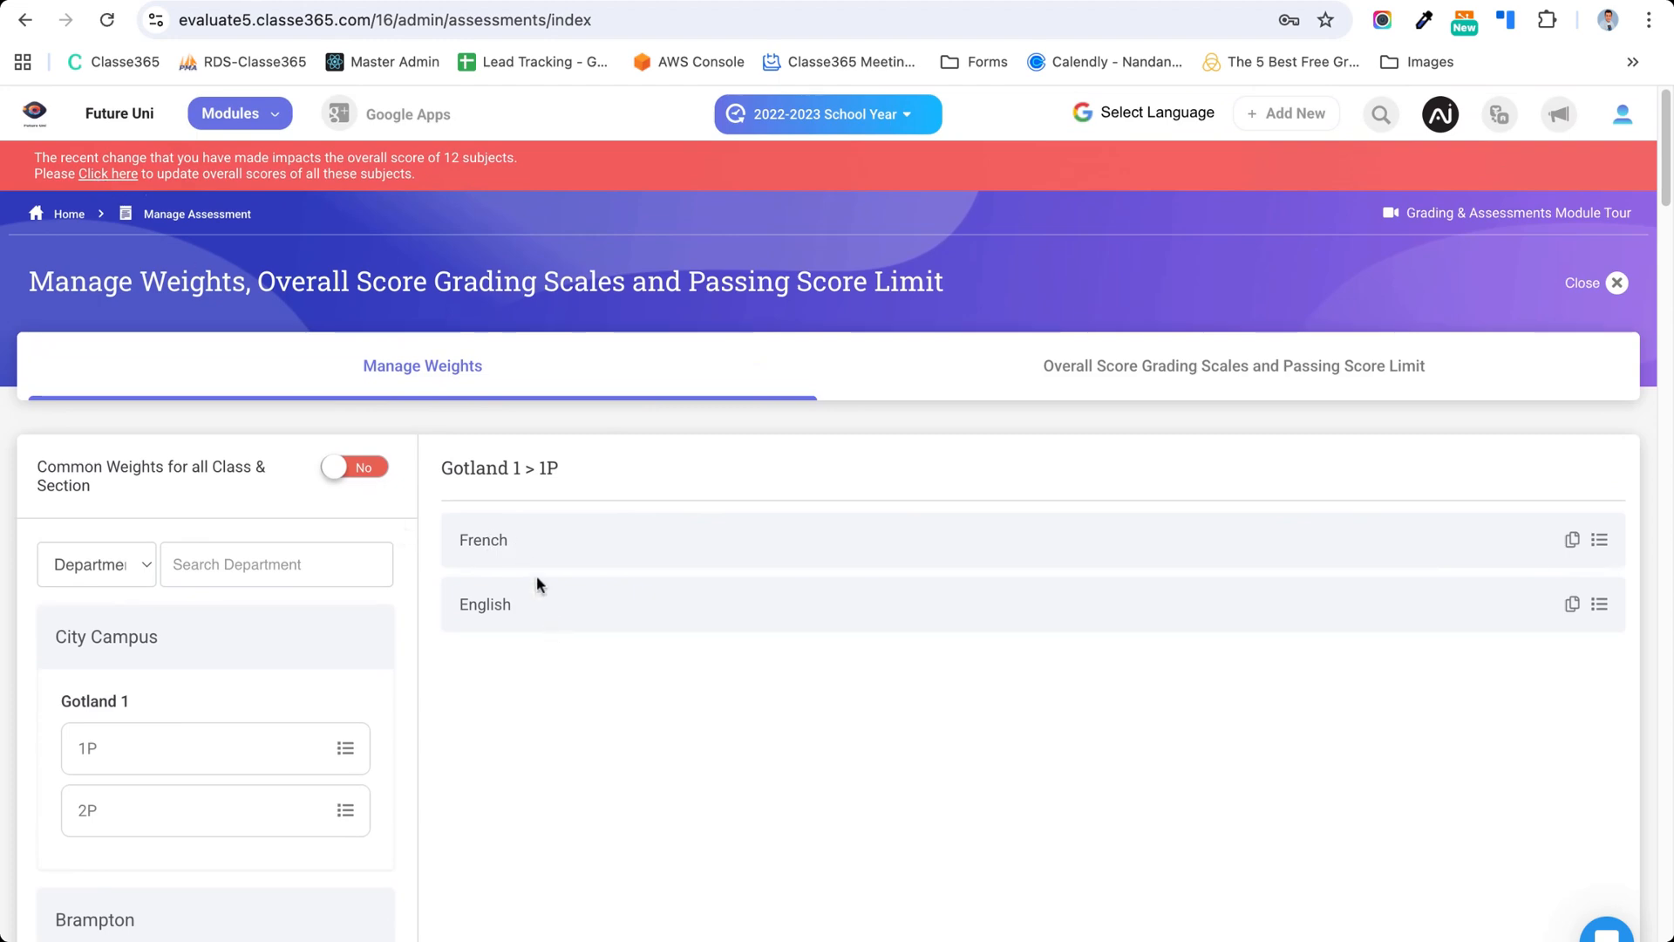
{"action": "left_click", "coordinate": [1599, 604]}
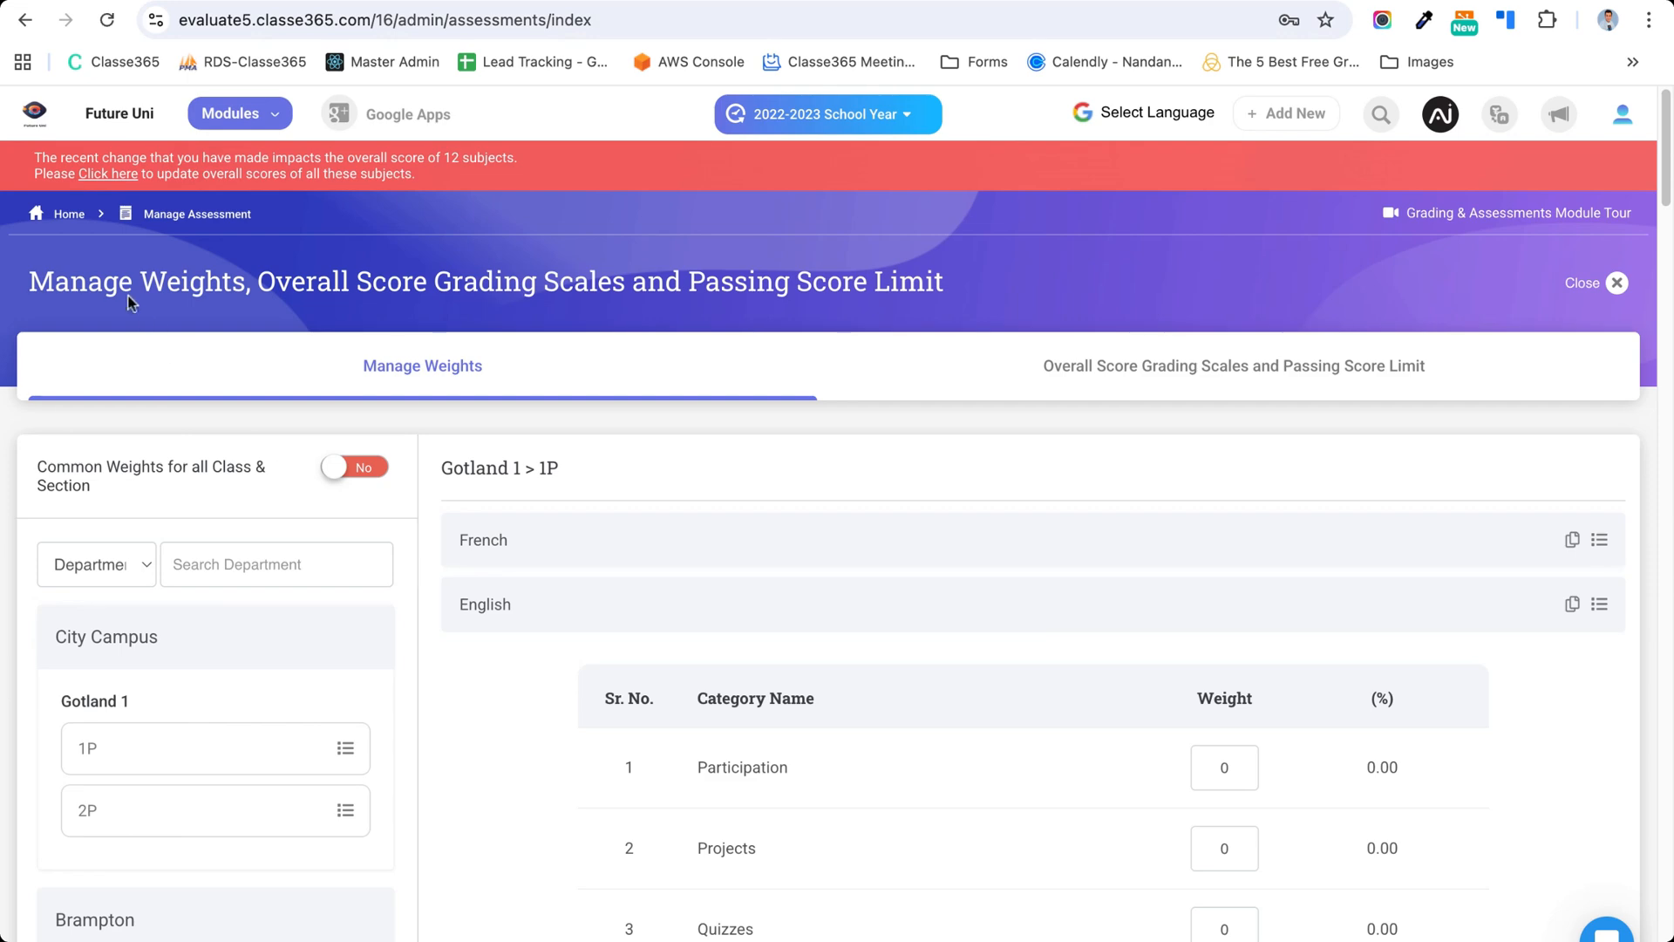
- Run the overall score auto update for all listed subjects and close the update list
{"action": "left_click", "coordinate": [97, 175]}
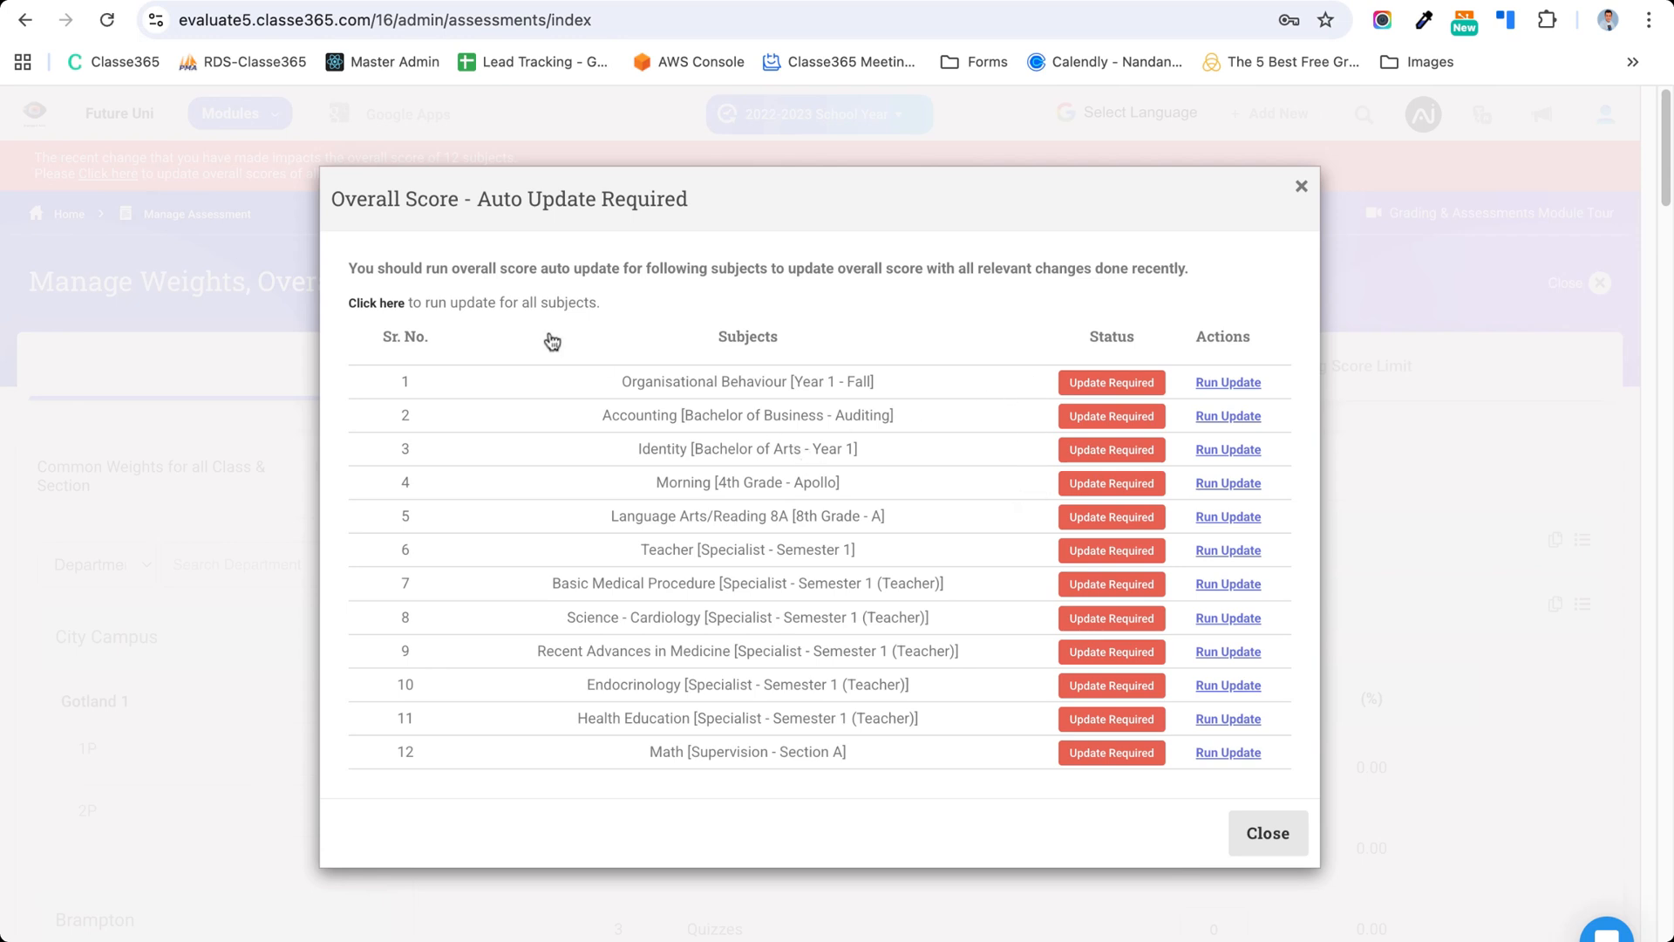
{"action": "left_click", "coordinate": [380, 303]}
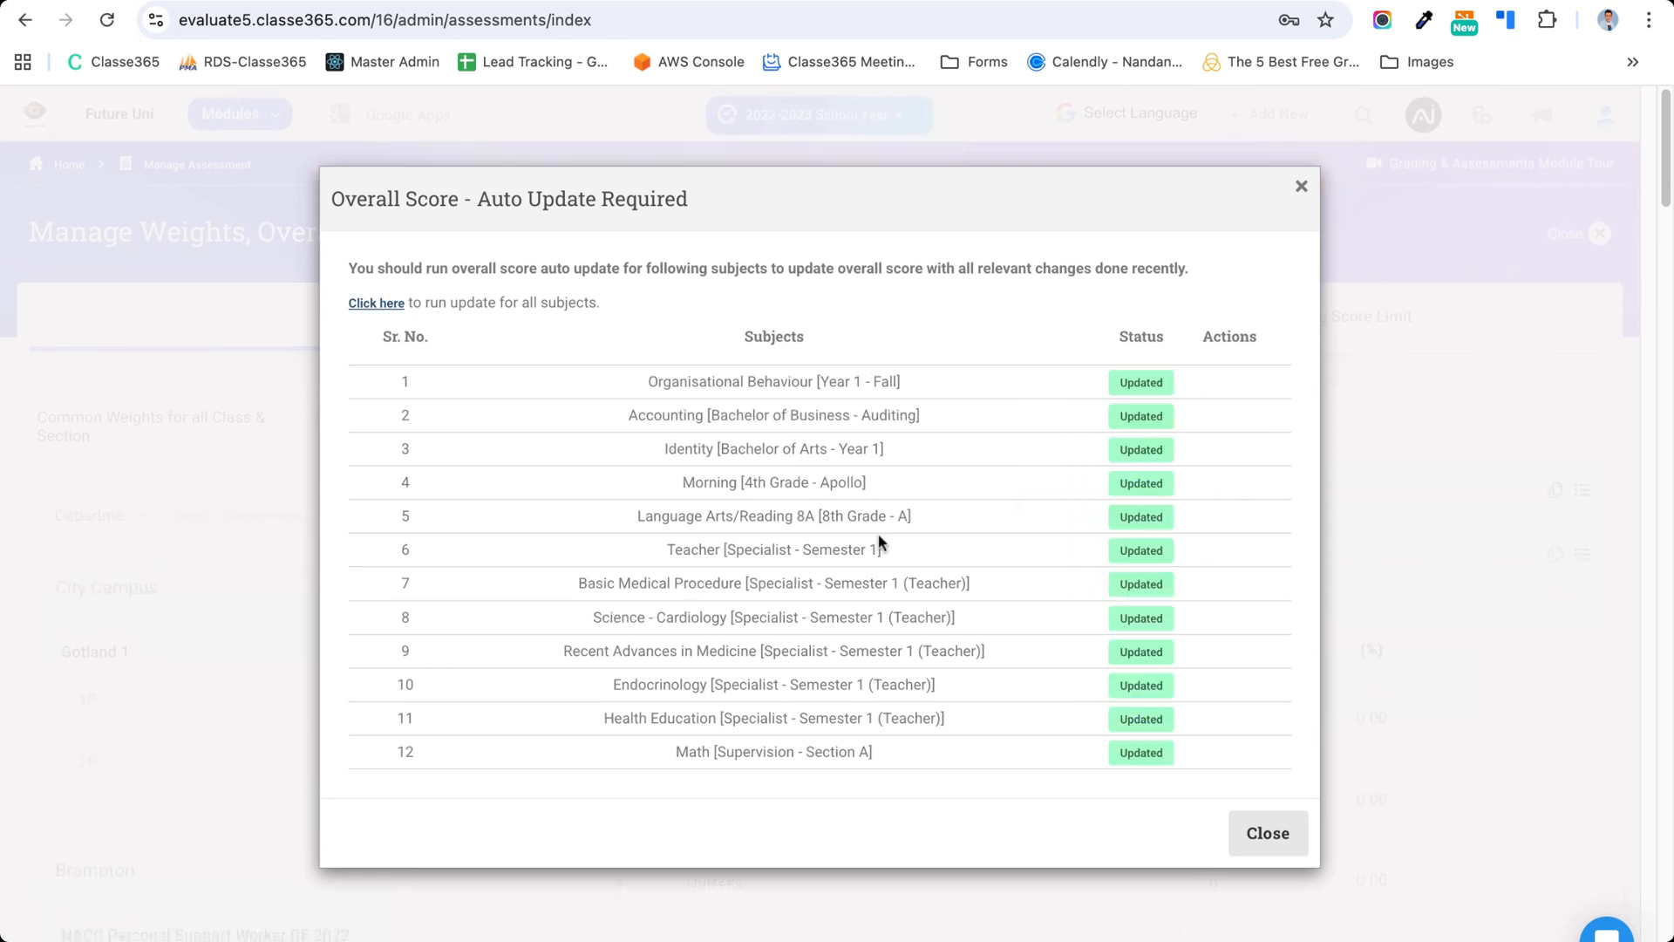
{"action": "left_click", "coordinate": [1268, 847]}
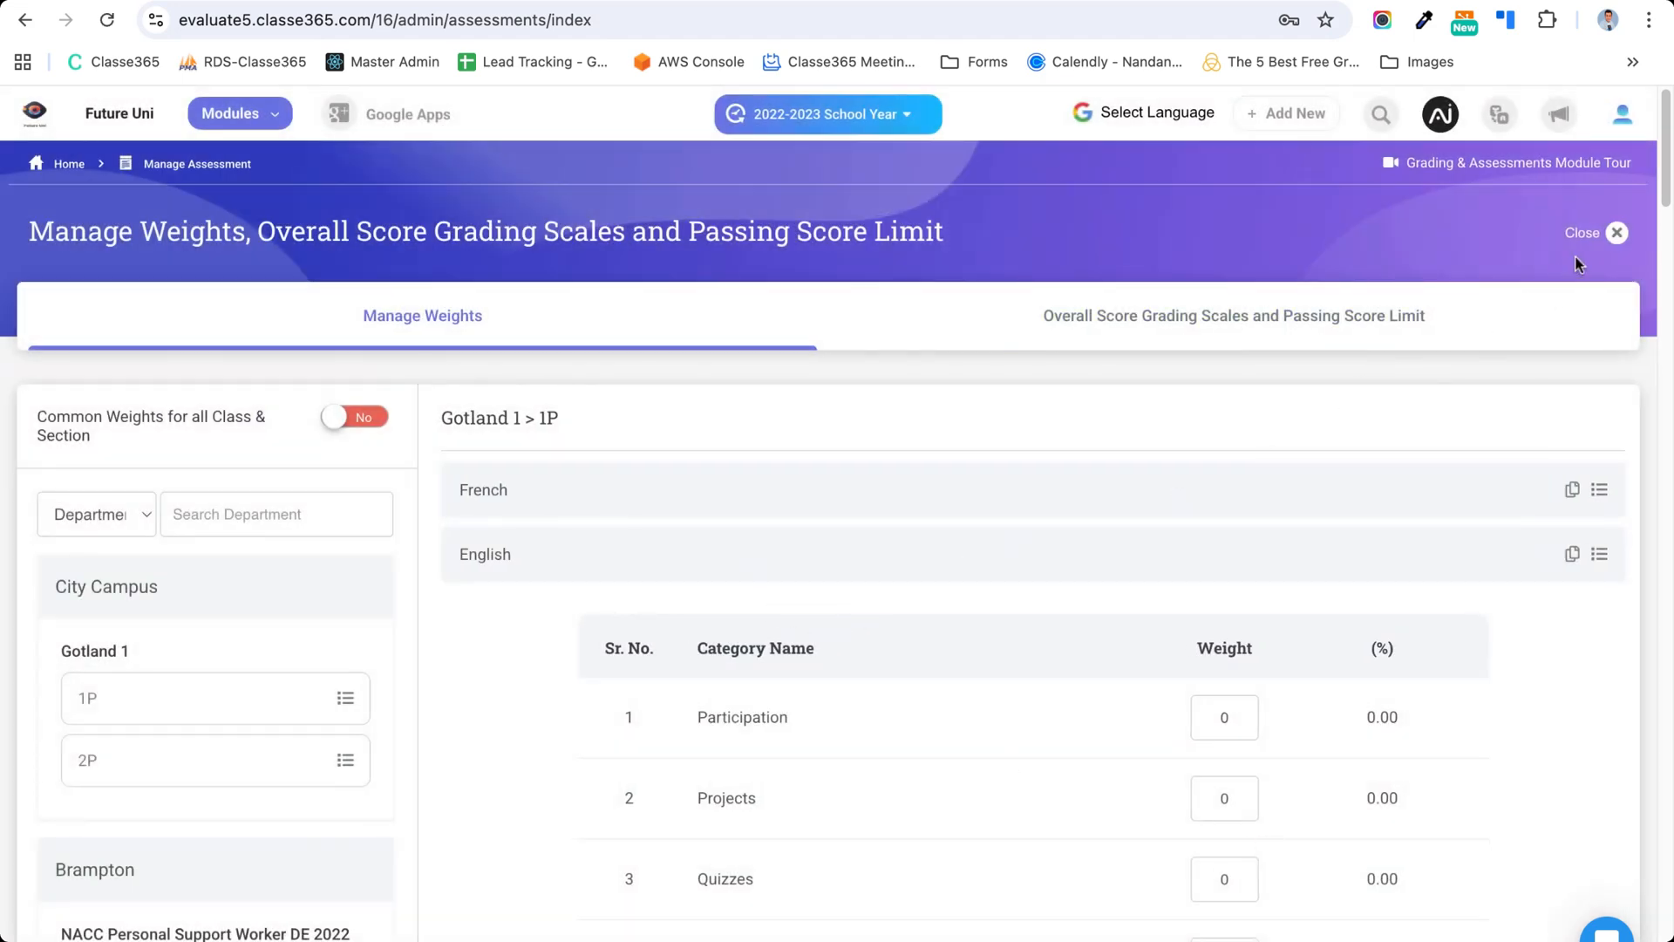
- Close the weights management and check the set-up option in the grading periods settings
{"action": "left_click", "coordinate": [1613, 236]}
{"action": "scroll", "coordinate": [828, 715], "scroll_direction": "down", "scroll_amount": 3}
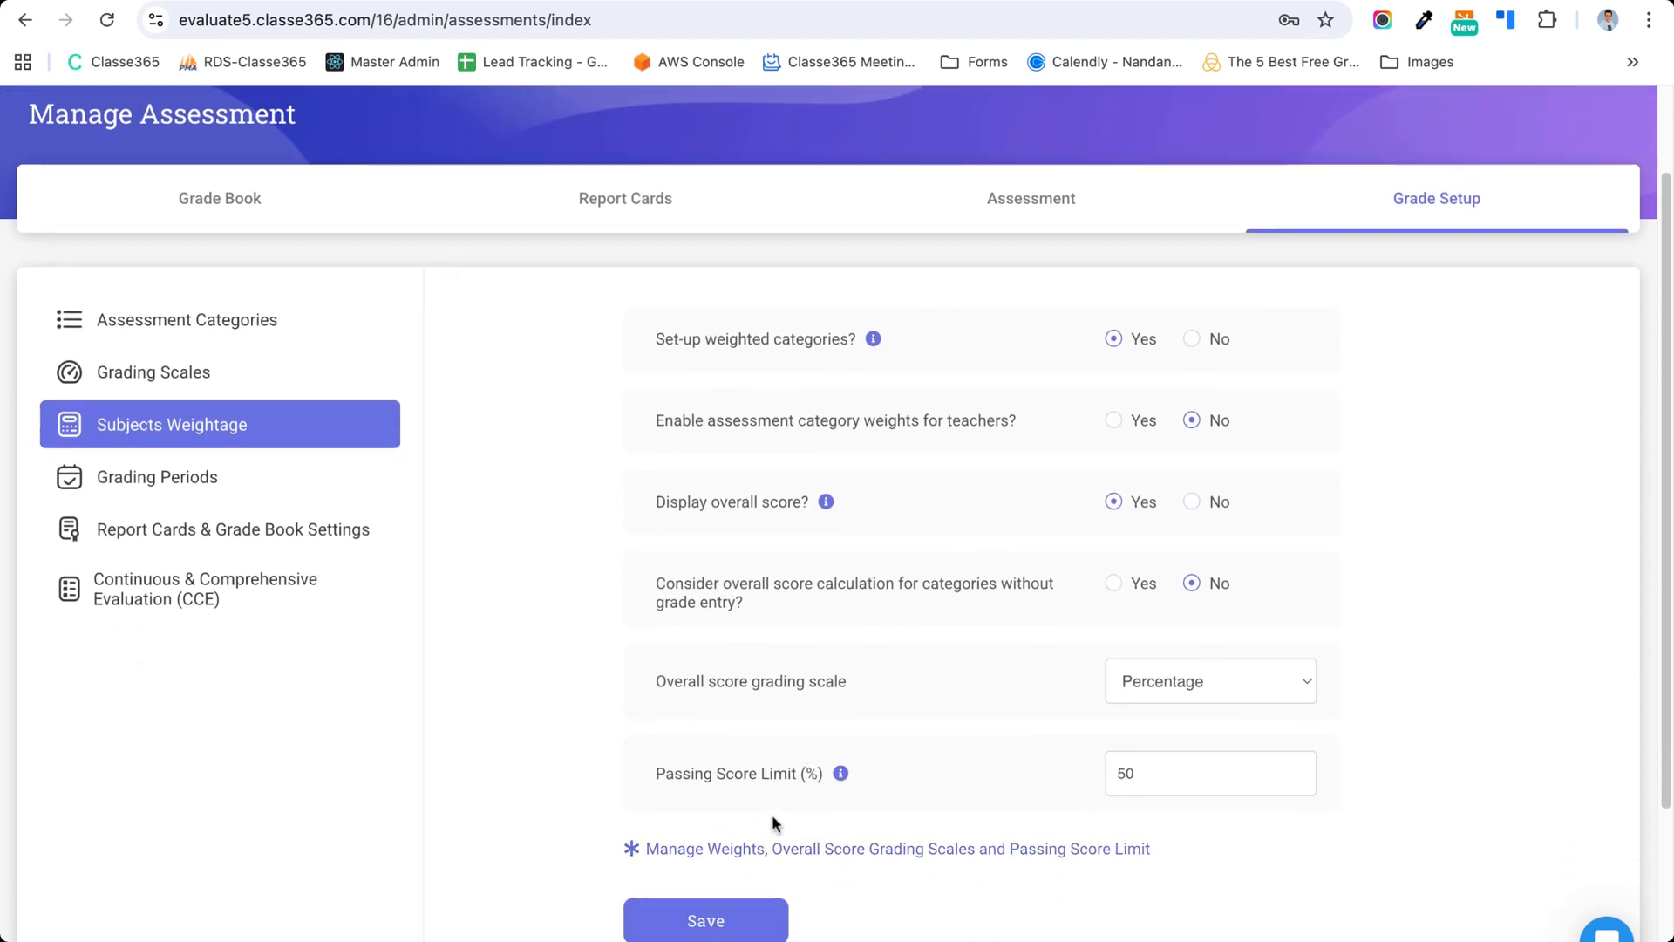
{"action": "left_click", "coordinate": [199, 488]}
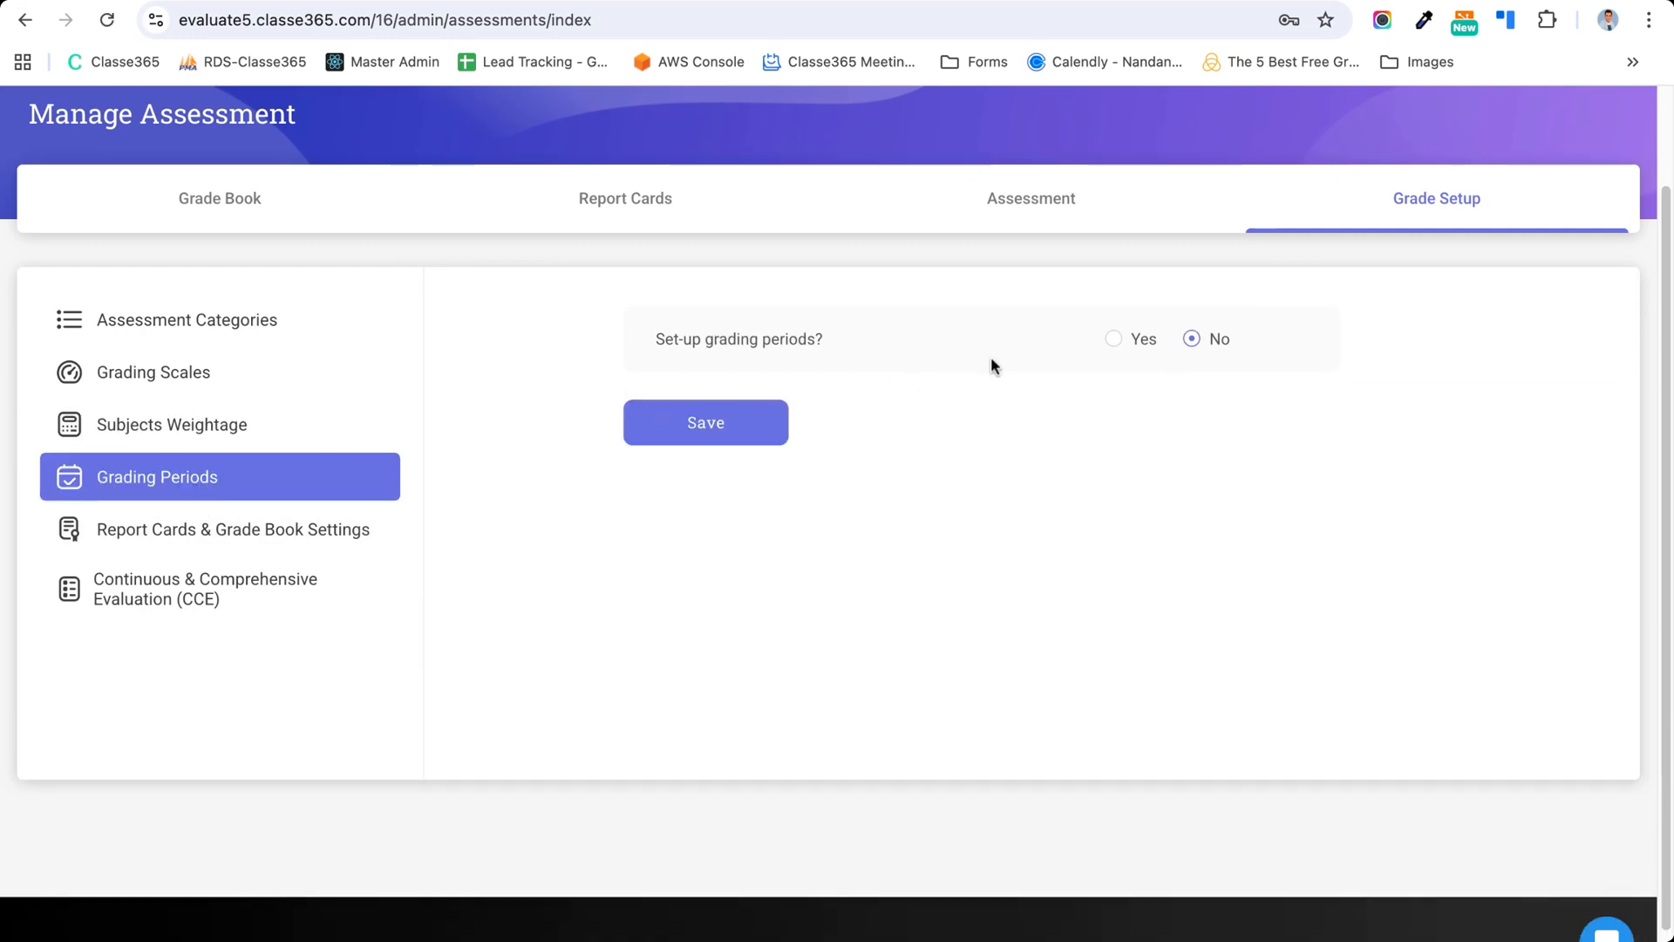
{"action": "mouse_move", "coordinate": [1135, 342]}
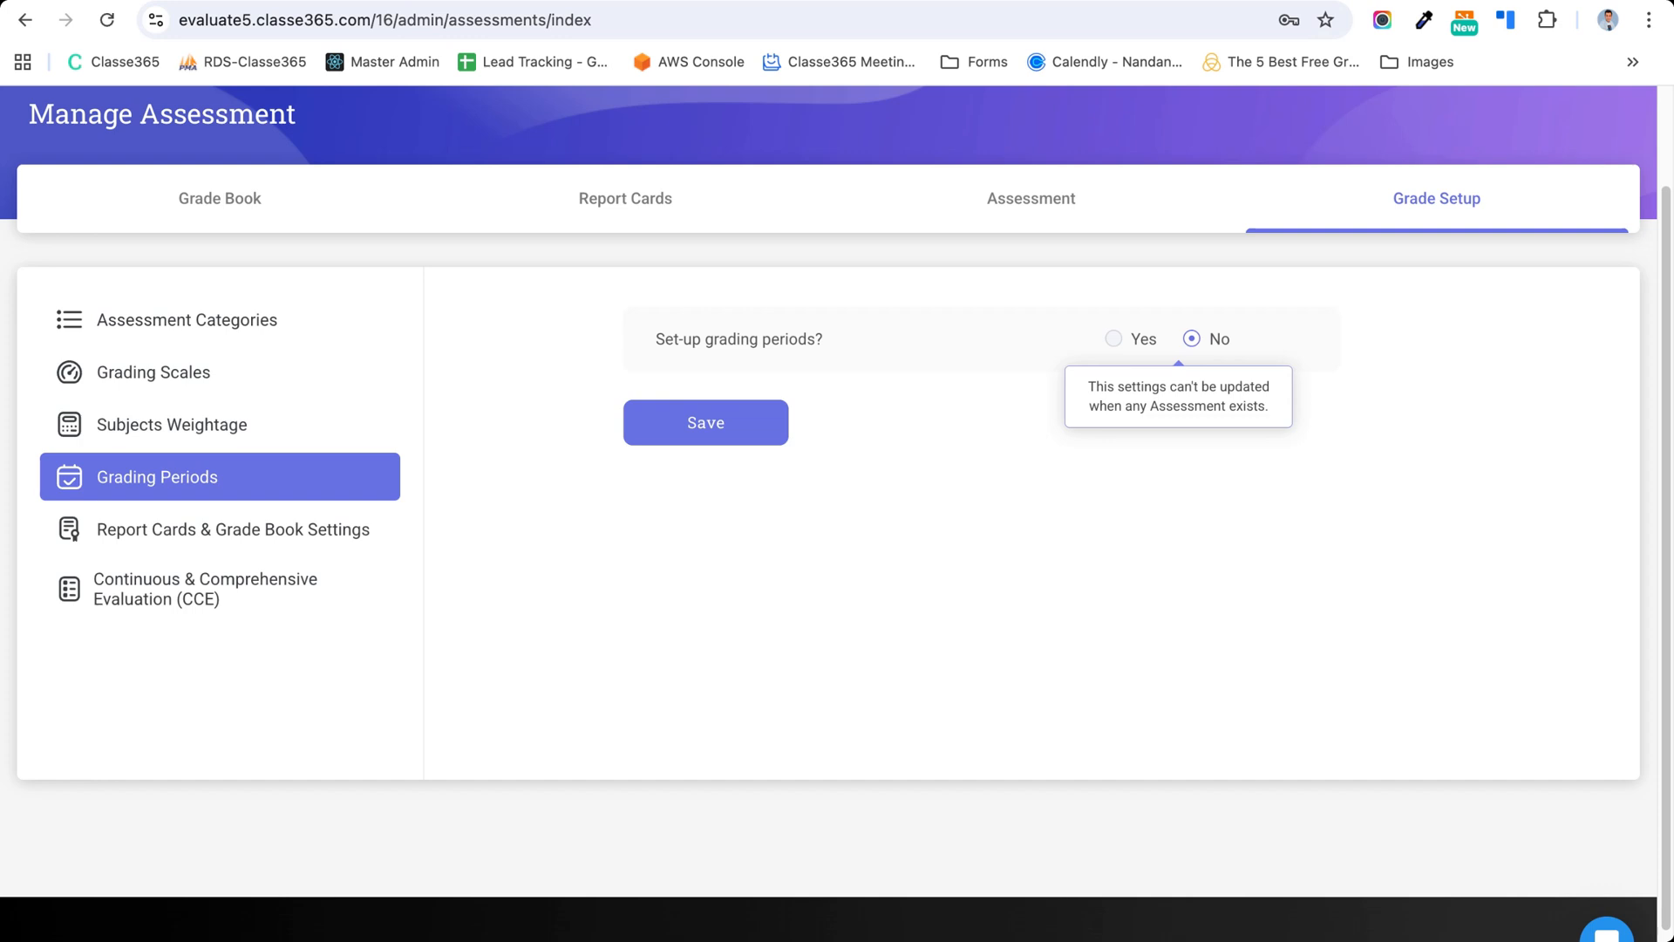
- Open the report cards and grade book settings and review the display and printing options for students and parents
{"action": "left_click", "coordinate": [239, 542]}
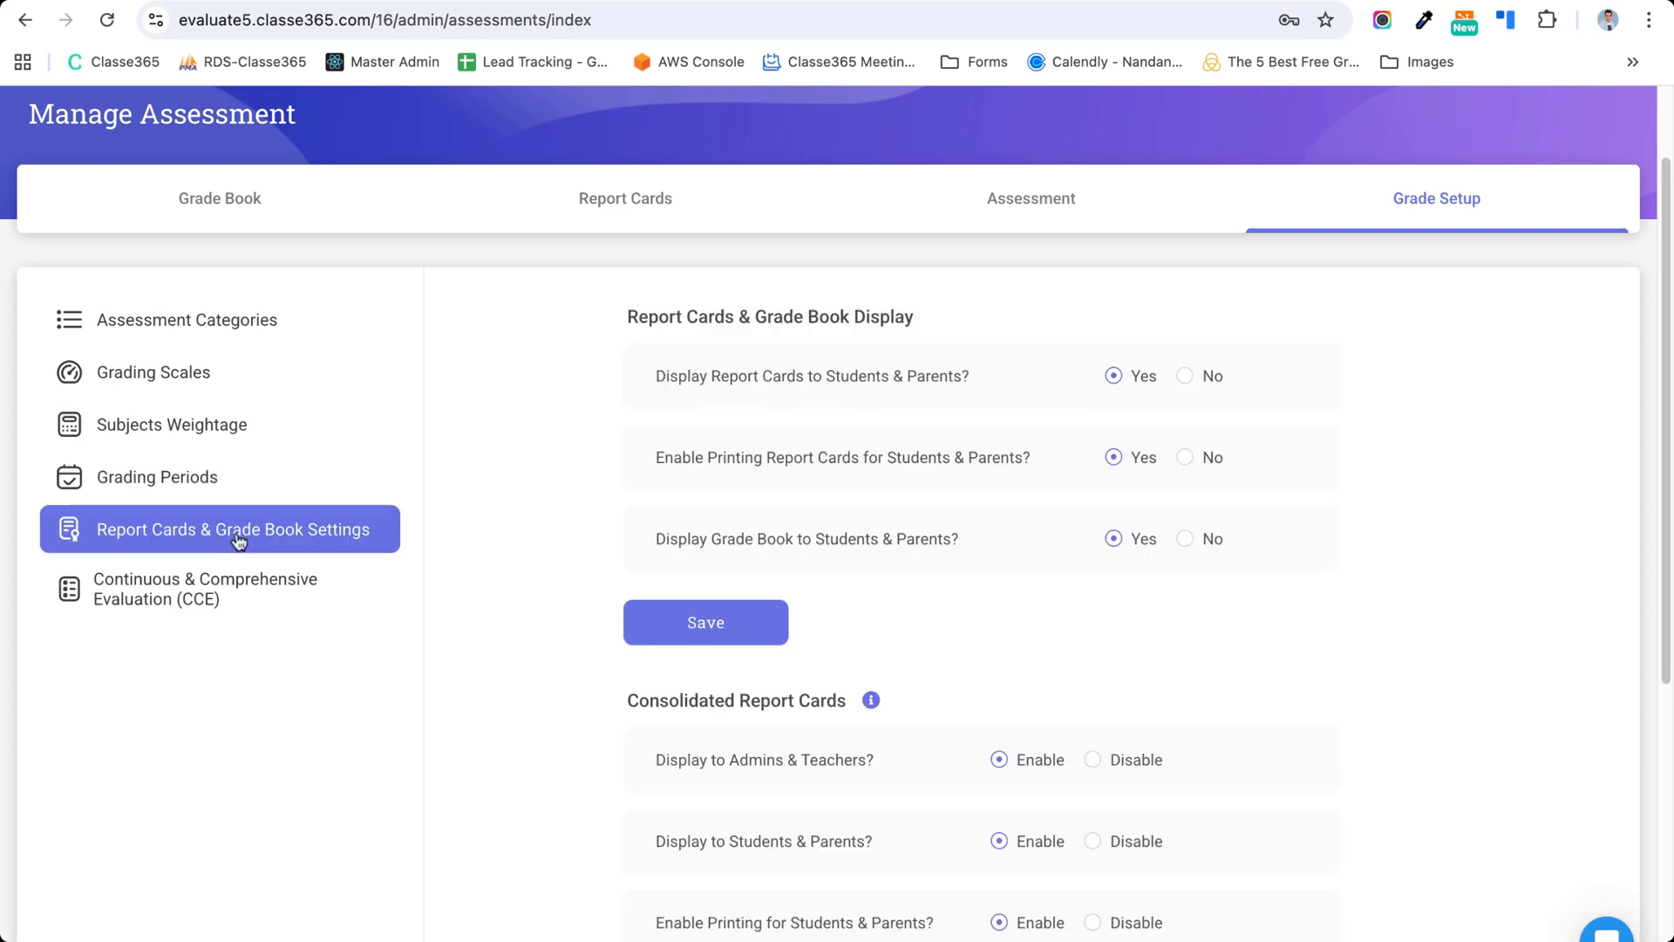
{"action": "scroll", "coordinate": [678, 473], "scroll_direction": "down", "scroll_amount": 4}
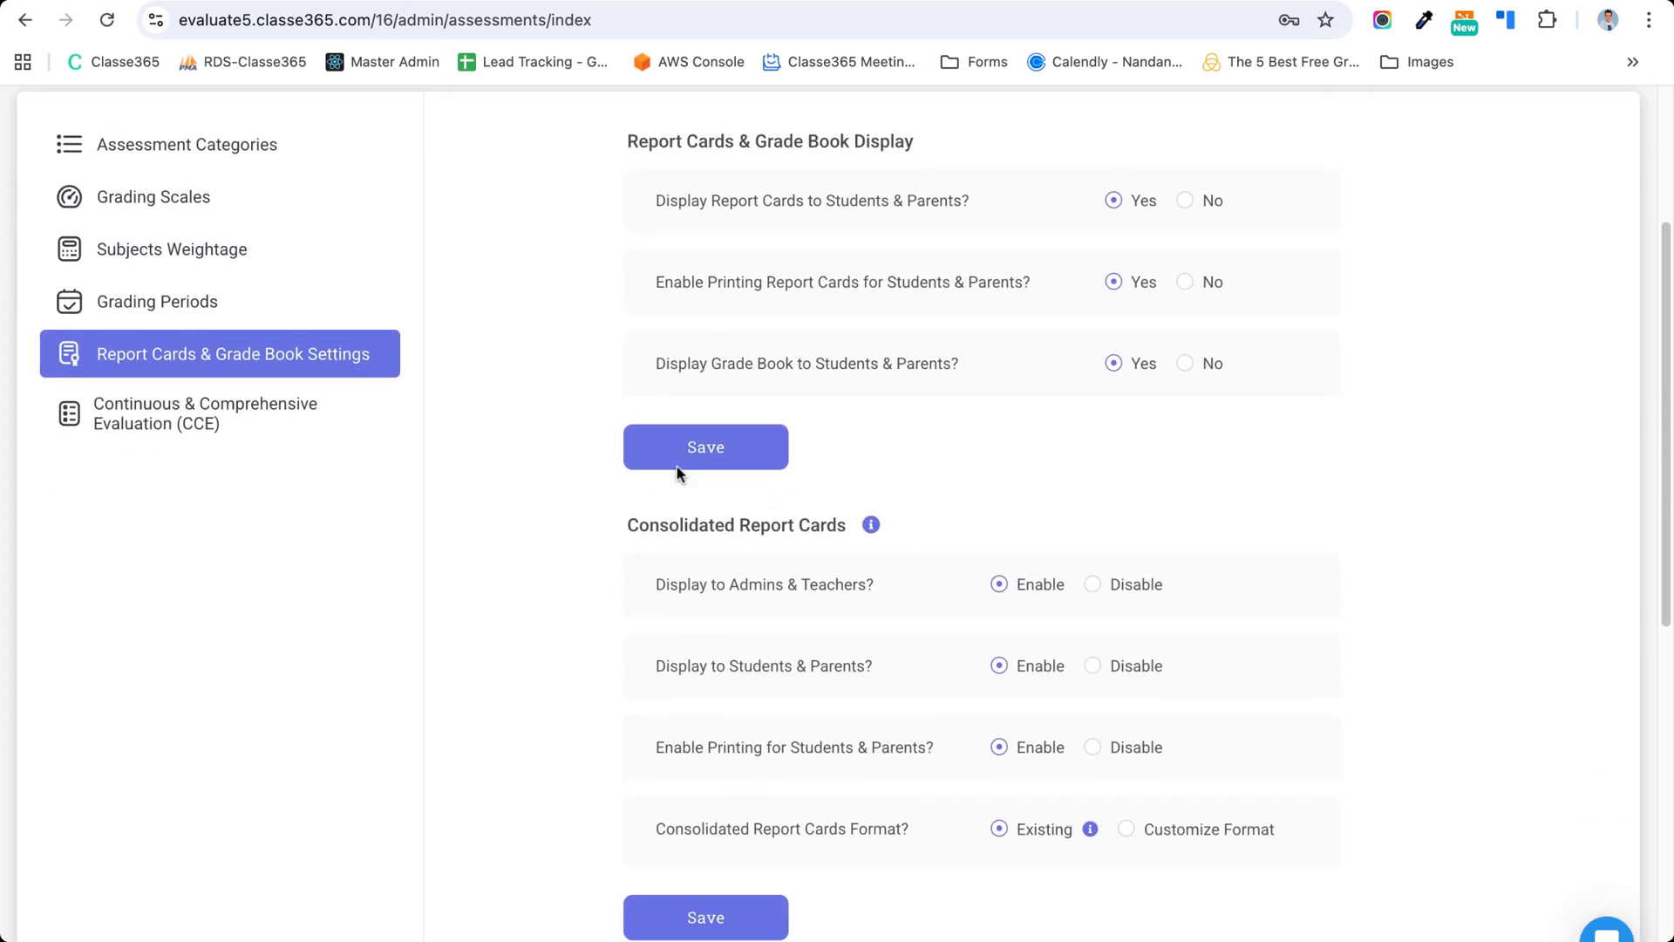
{"action": "scroll", "coordinate": [678, 471], "scroll_direction": "up", "scroll_amount": 2}
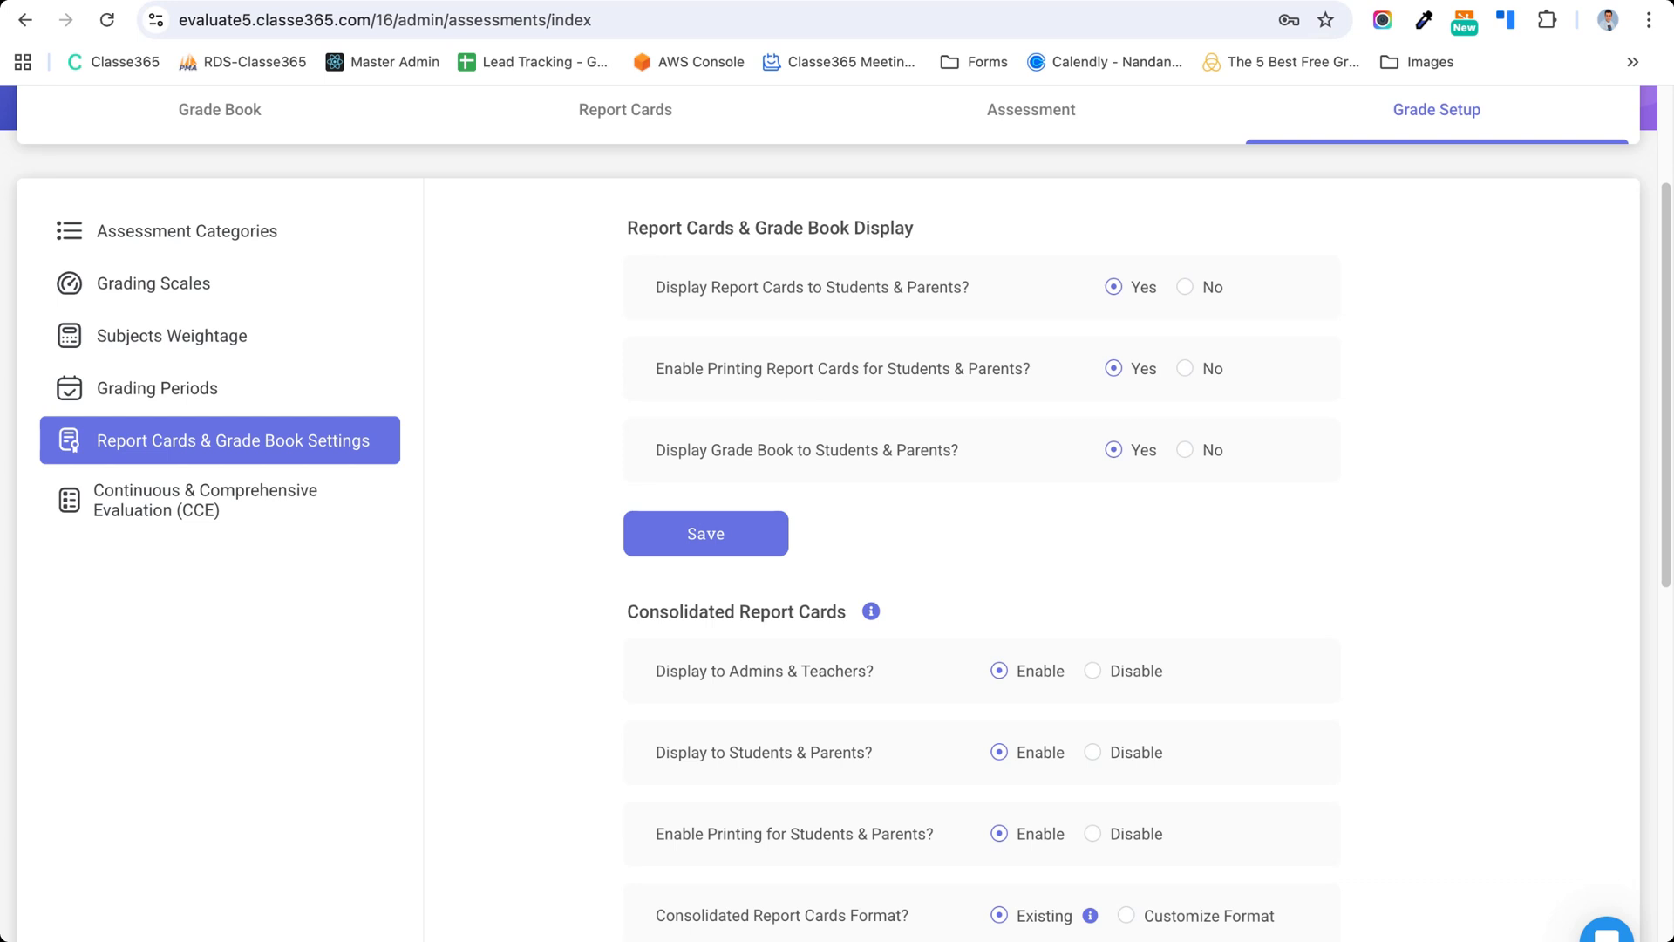
{"action": "scroll", "coordinate": [829, 513], "scroll_direction": "down", "scroll_amount": 1}
{"action": "scroll", "coordinate": [828, 512], "scroll_direction": "up", "scroll_amount": 3}
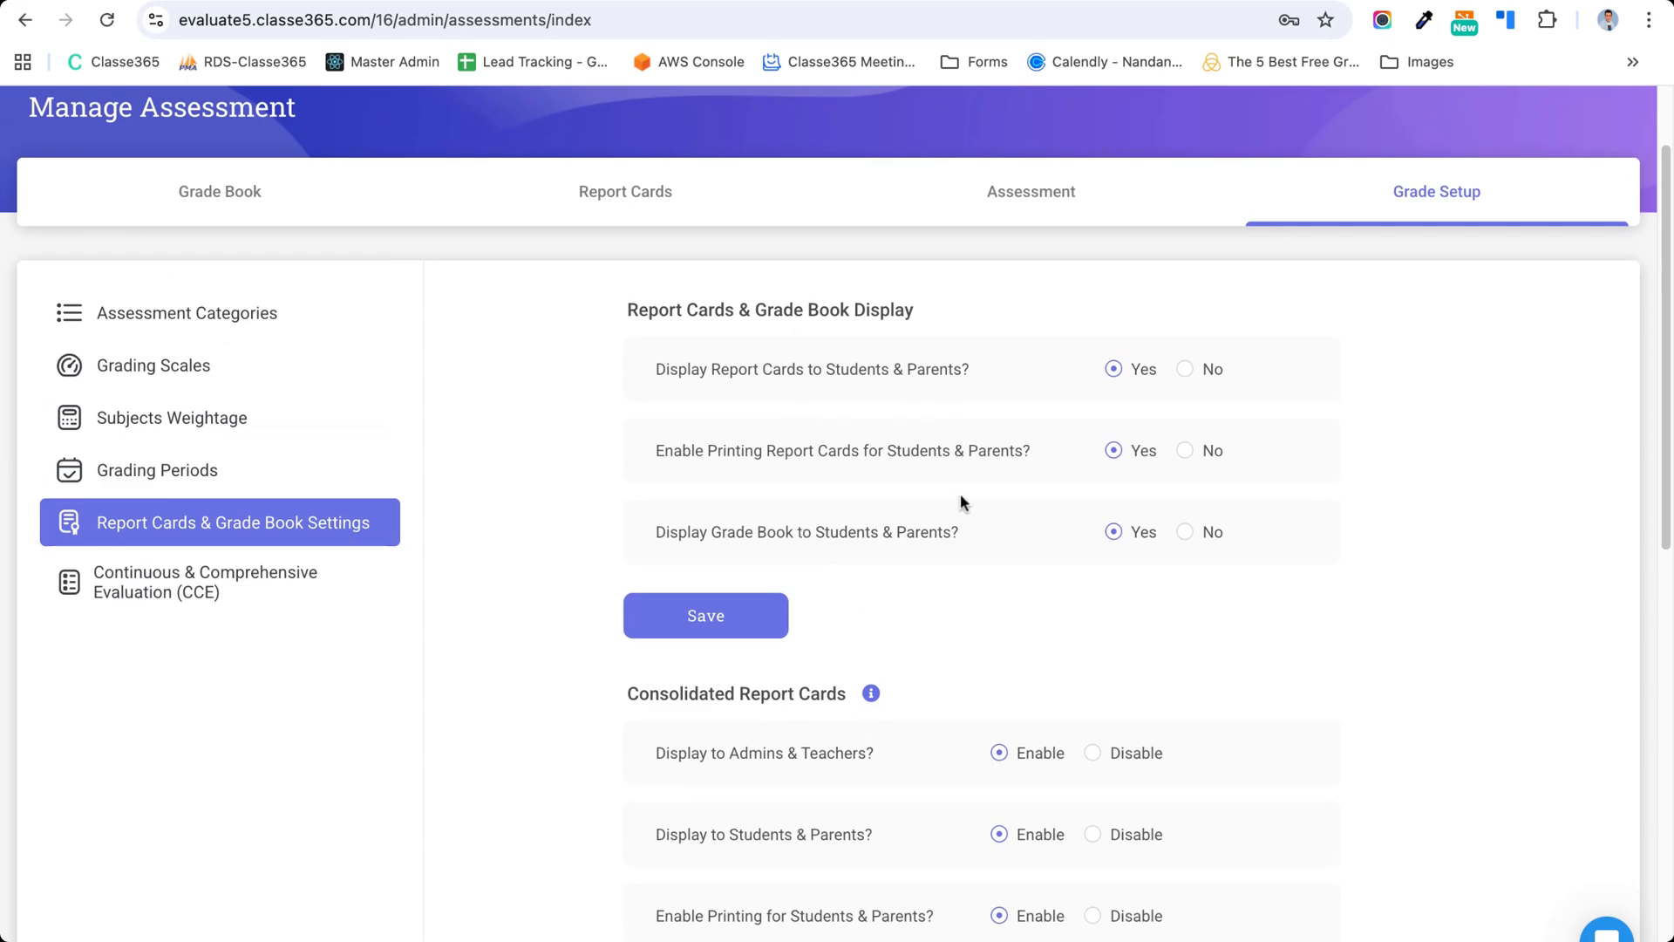
{"action": "scroll", "coordinate": [960, 494], "scroll_direction": "down", "scroll_amount": 1}
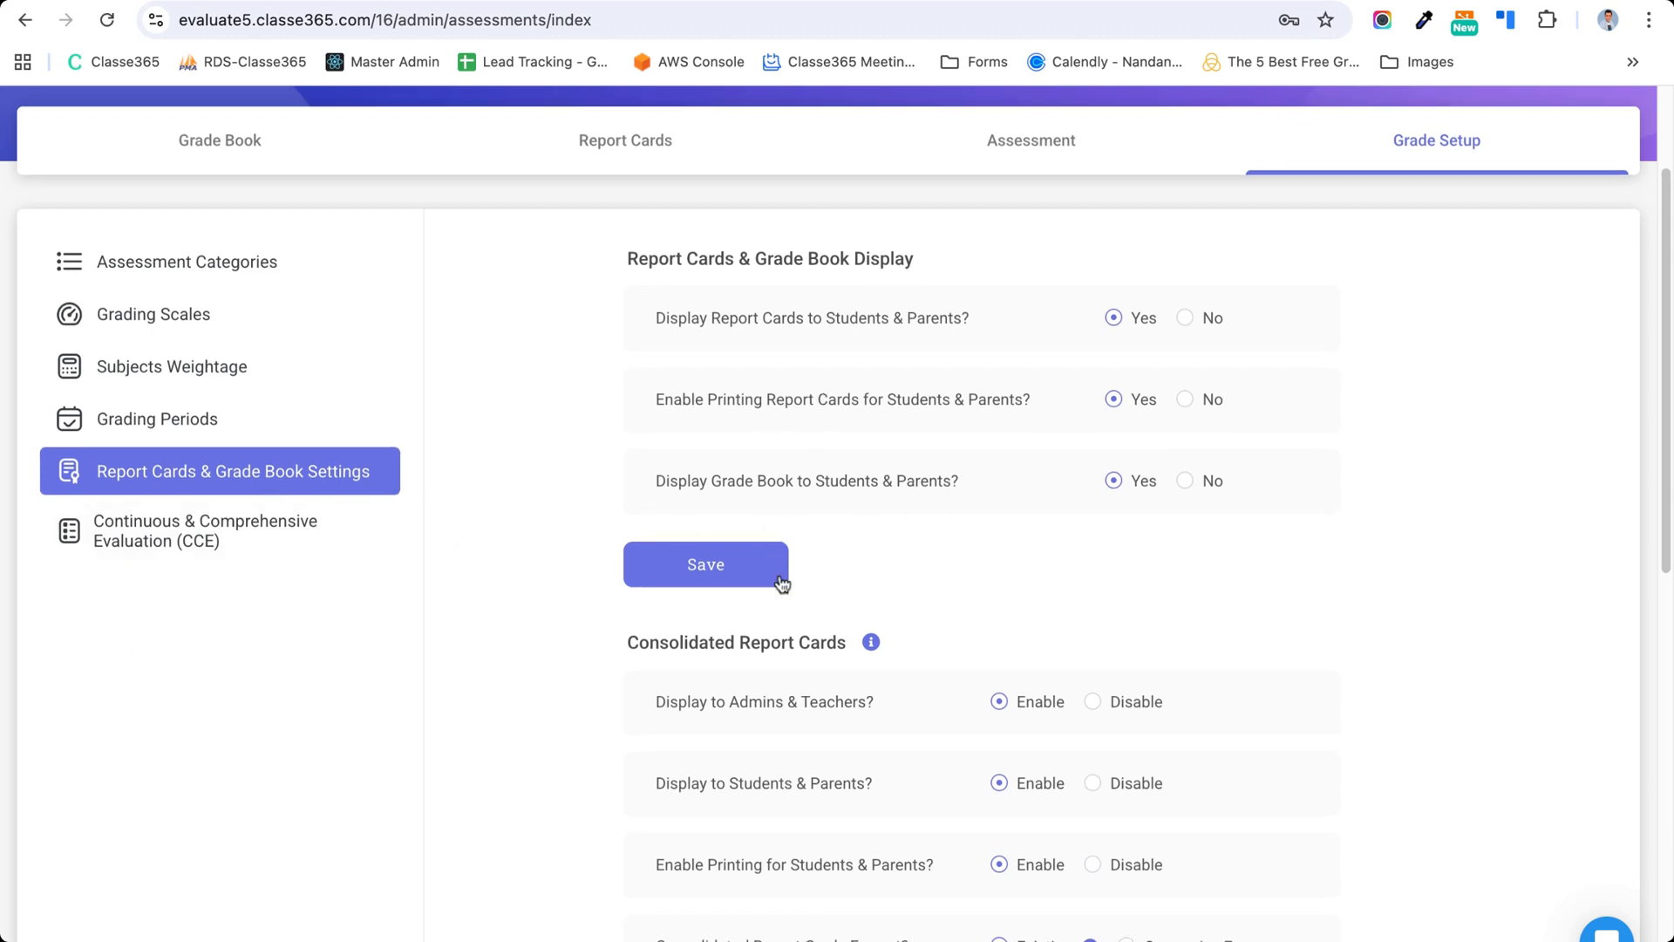
{"action": "scroll", "coordinate": [782, 584], "scroll_direction": "down", "scroll_amount": 1}
{"action": "scroll", "coordinate": [734, 347], "scroll_direction": "up", "scroll_amount": 1}
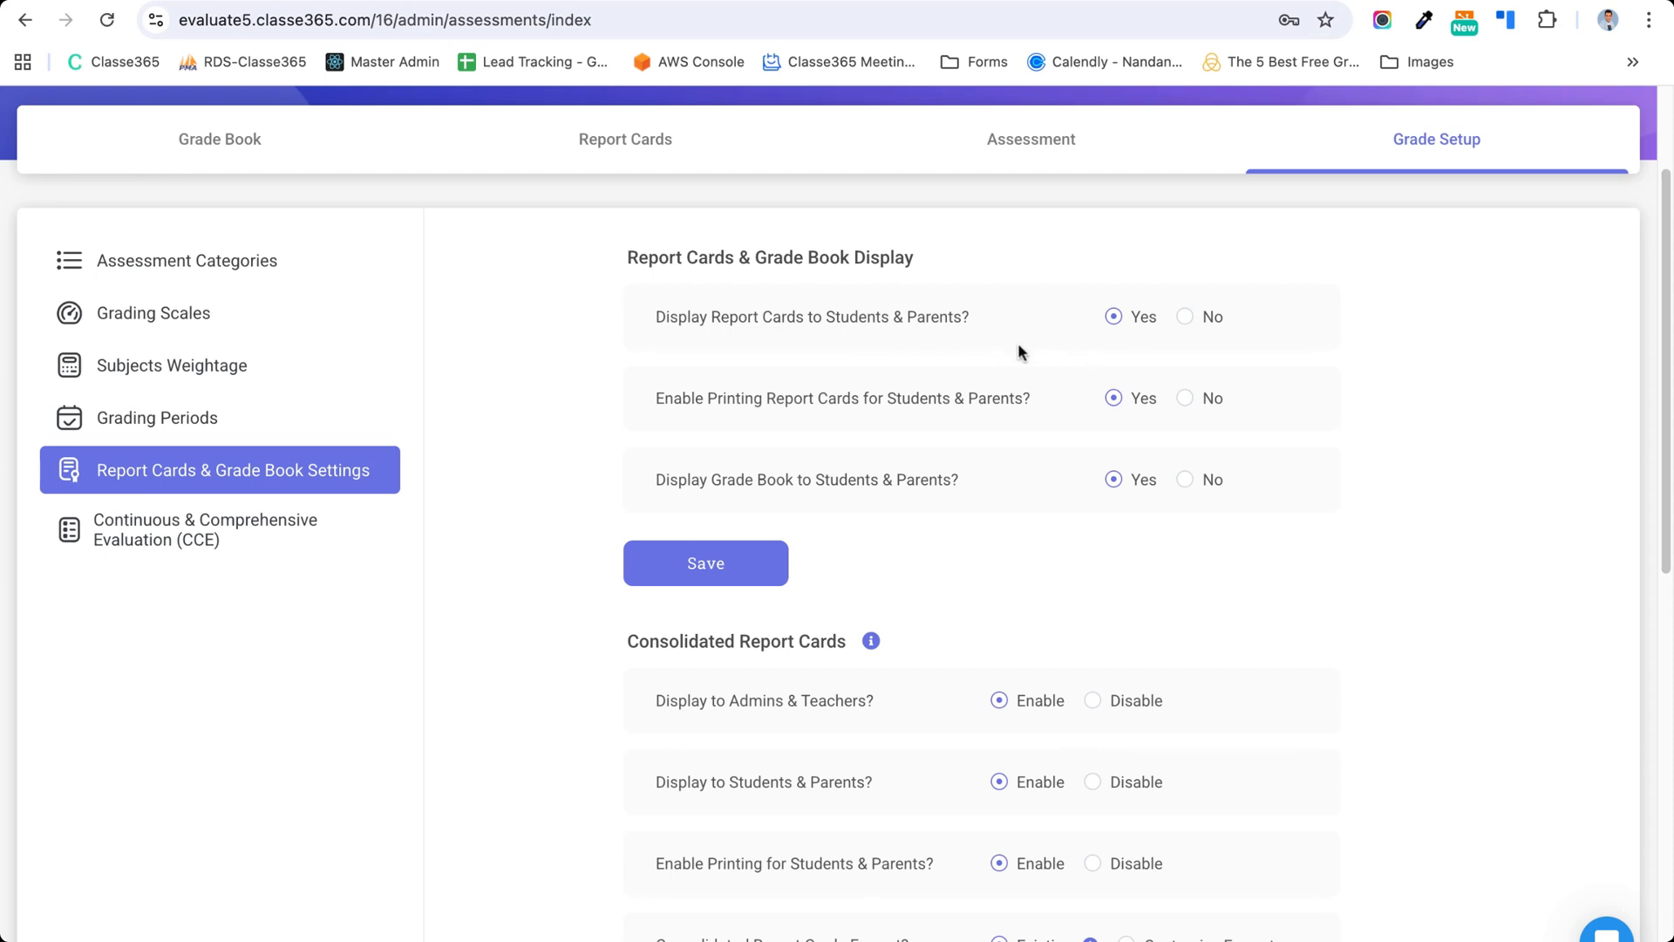
{"action": "scroll", "coordinate": [1018, 348], "scroll_direction": "down", "scroll_amount": 1}
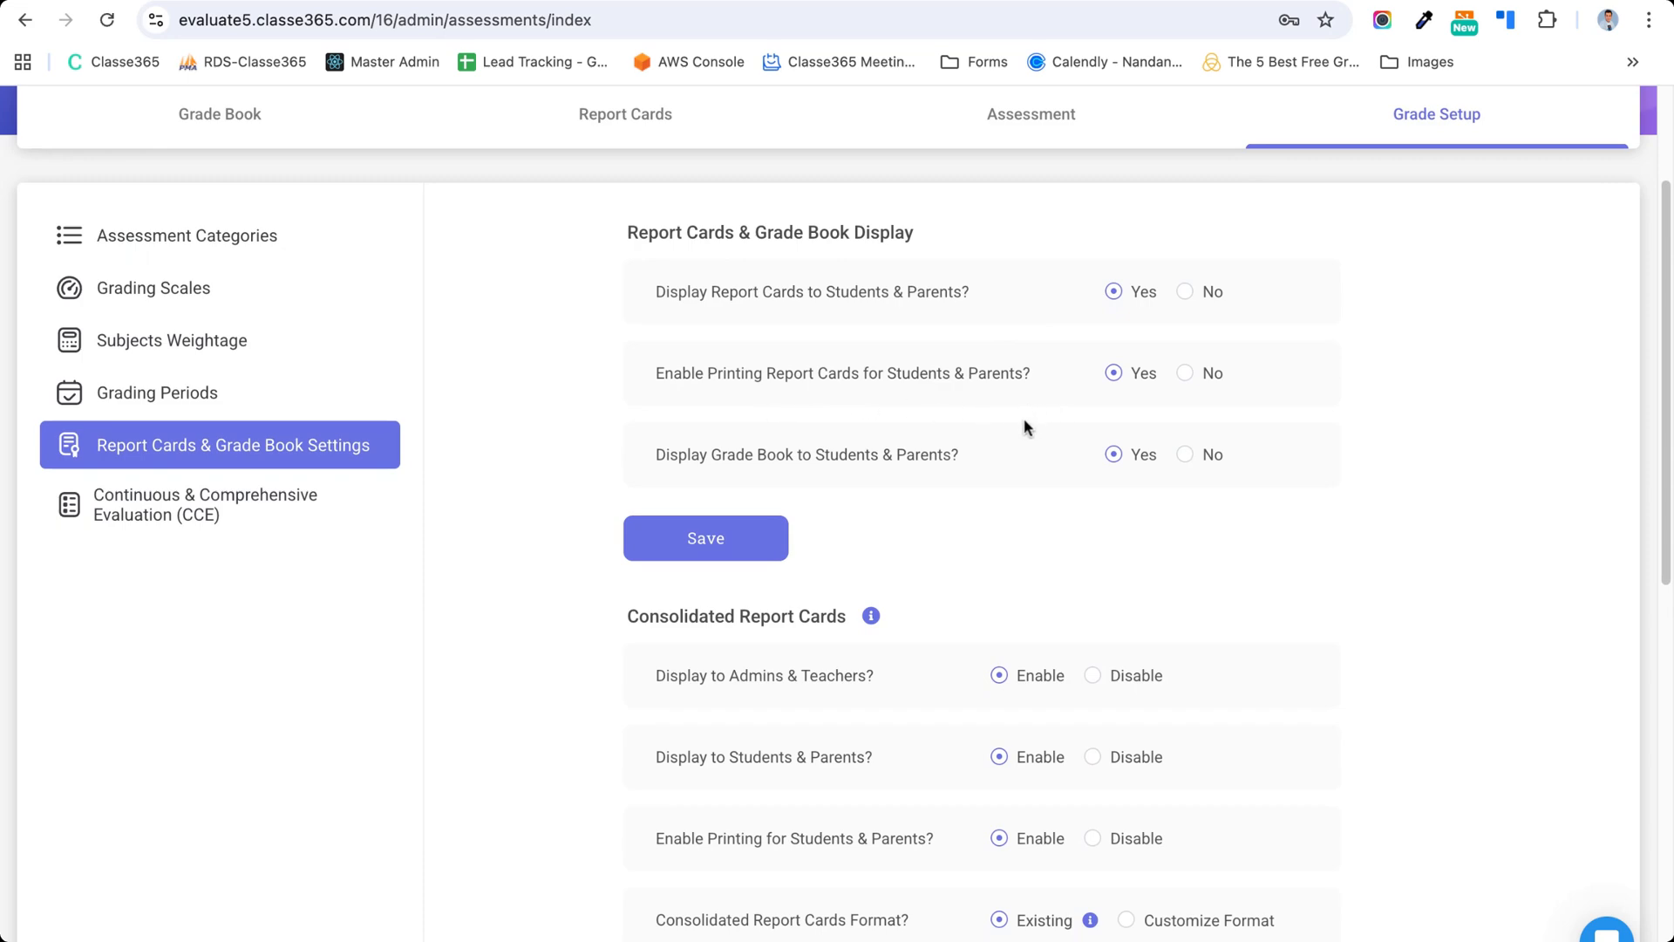
- Review the consolidated report cards options for display, printing and format
{"action": "scroll", "coordinate": [1024, 417], "scroll_direction": "down", "scroll_amount": 5}
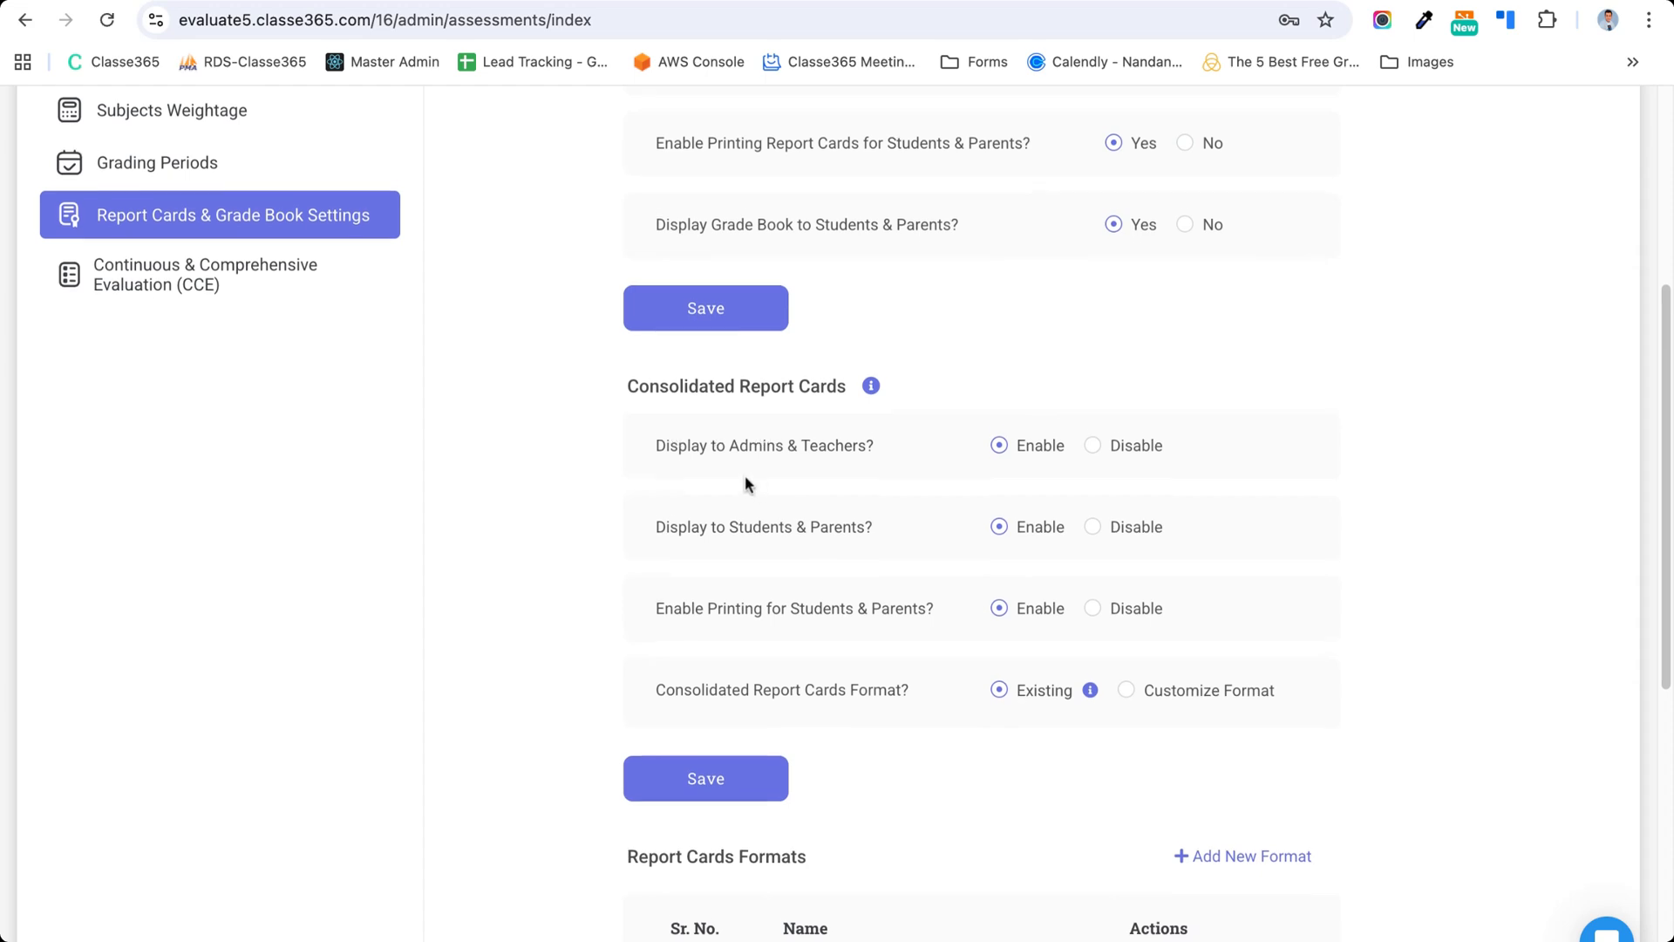
{"action": "scroll", "coordinate": [759, 482], "scroll_direction": "down", "scroll_amount": 1}
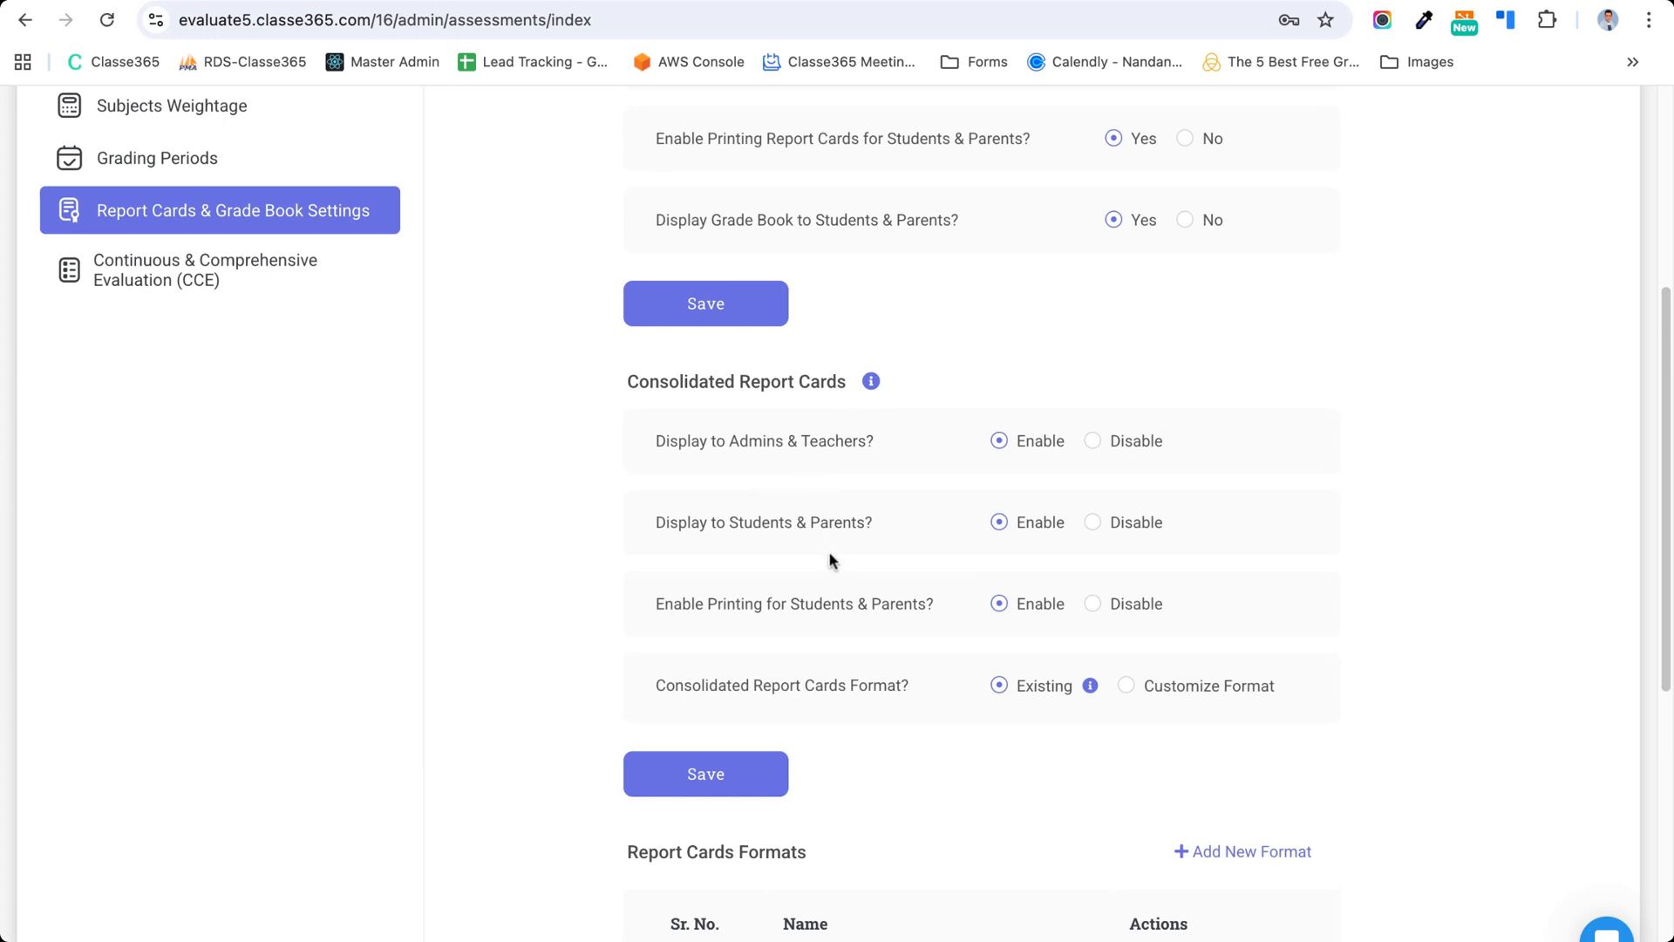
{"action": "scroll", "coordinate": [830, 558], "scroll_direction": "down", "scroll_amount": 1}
- Start a new report card format based on Default Template 1
{"action": "scroll", "coordinate": [842, 600], "scroll_direction": "down", "scroll_amount": 5}
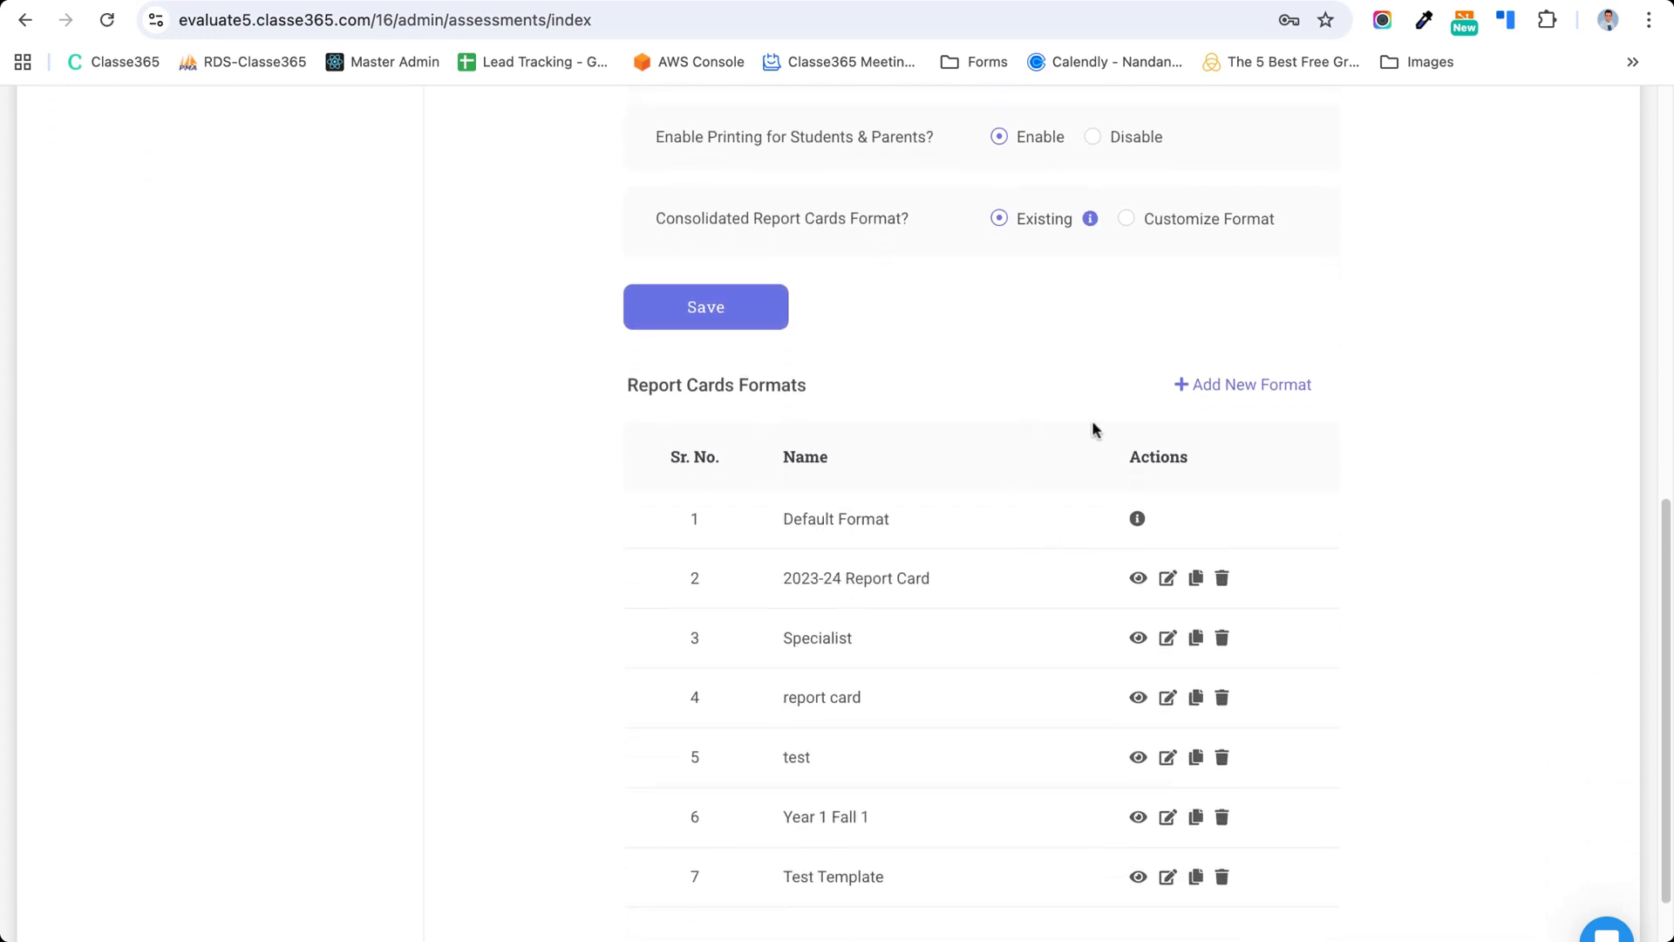
{"action": "left_click", "coordinate": [1231, 388]}
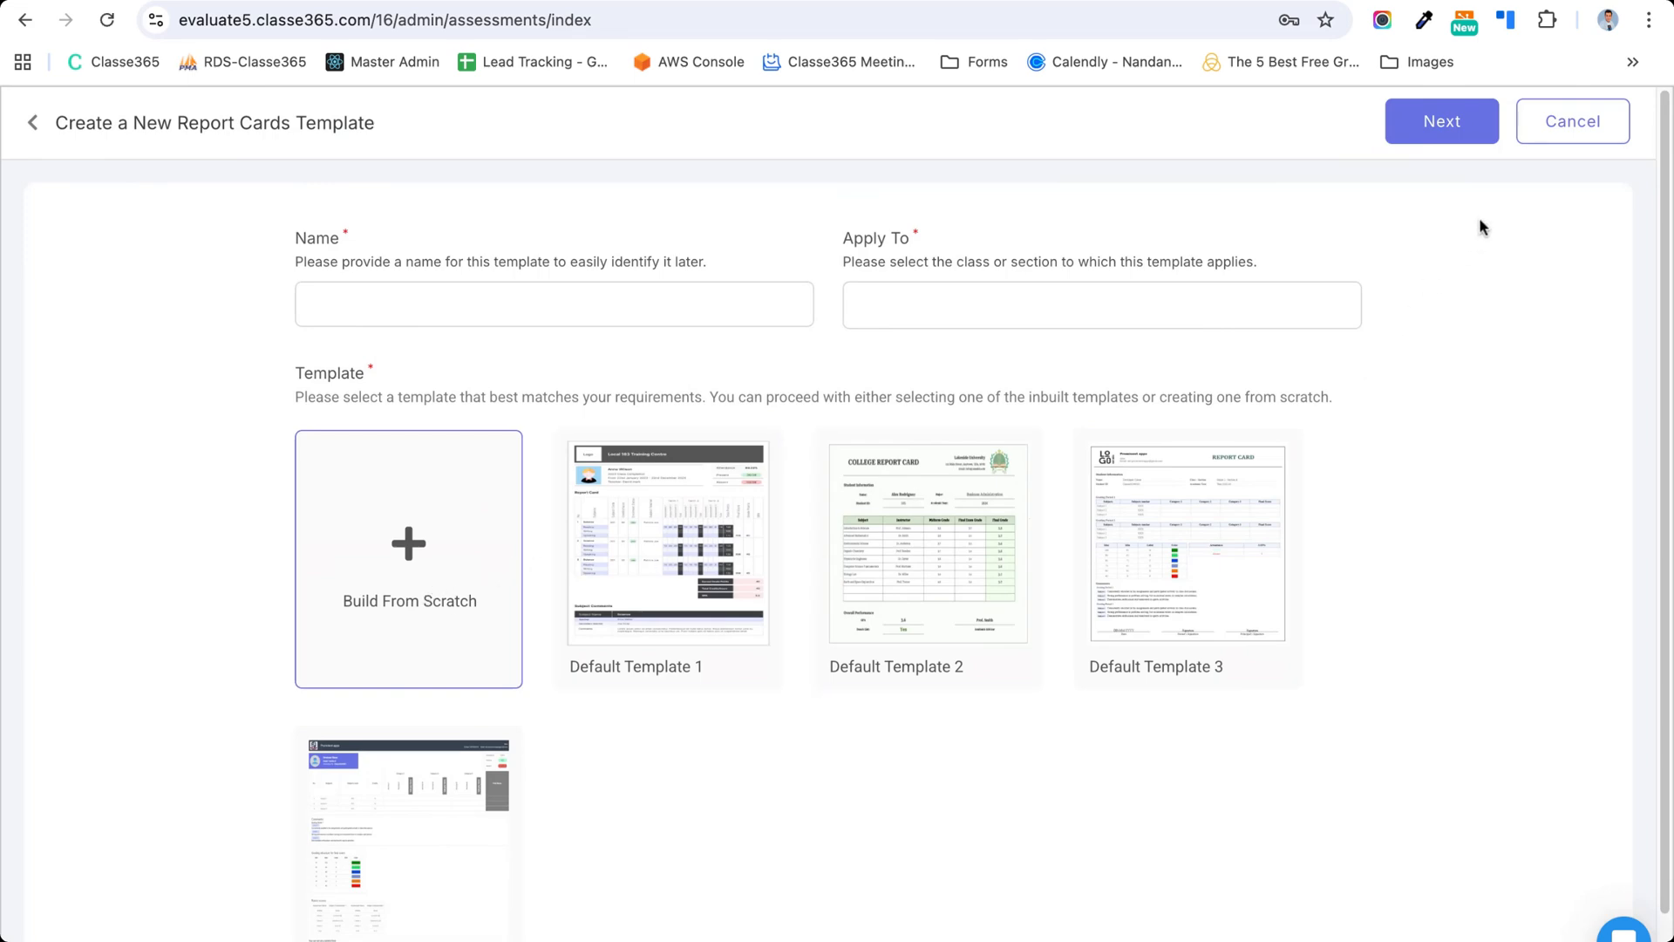
{"action": "left_click", "coordinate": [681, 537]}
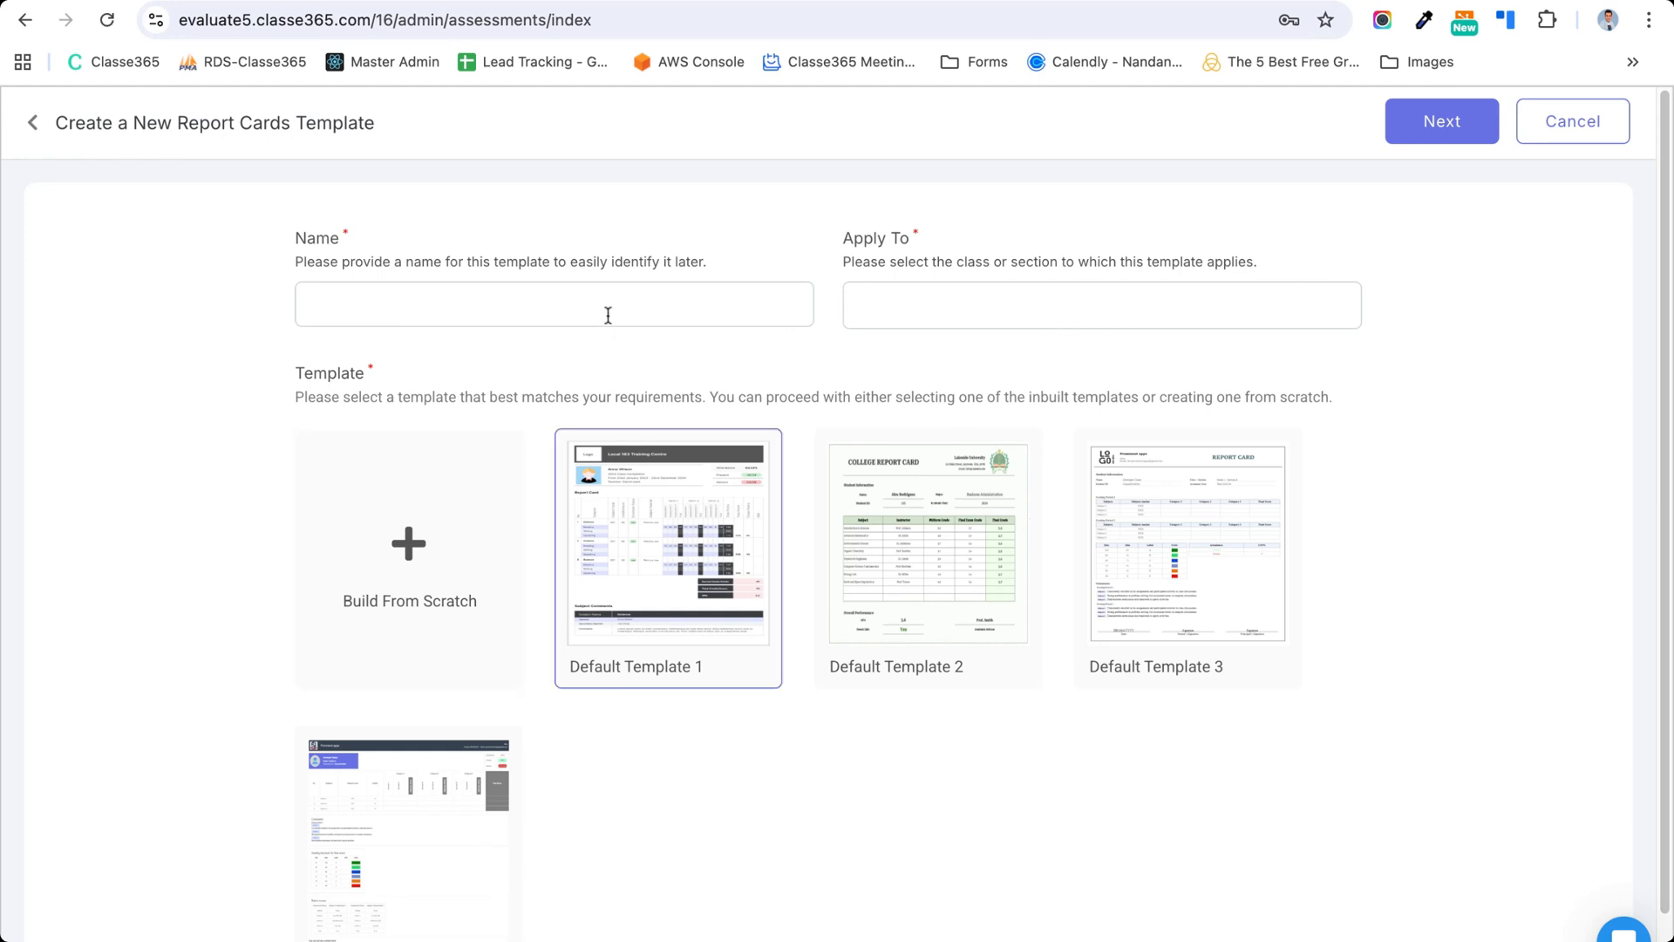
{"action": "left_click", "coordinate": [693, 305]}
- Apply the new template to Specialist - Semester 1 (Fellowship) and 1st Grade - Gryffindor (K-12), and cancel its creation
{"action": "left_click", "coordinate": [970, 301]}
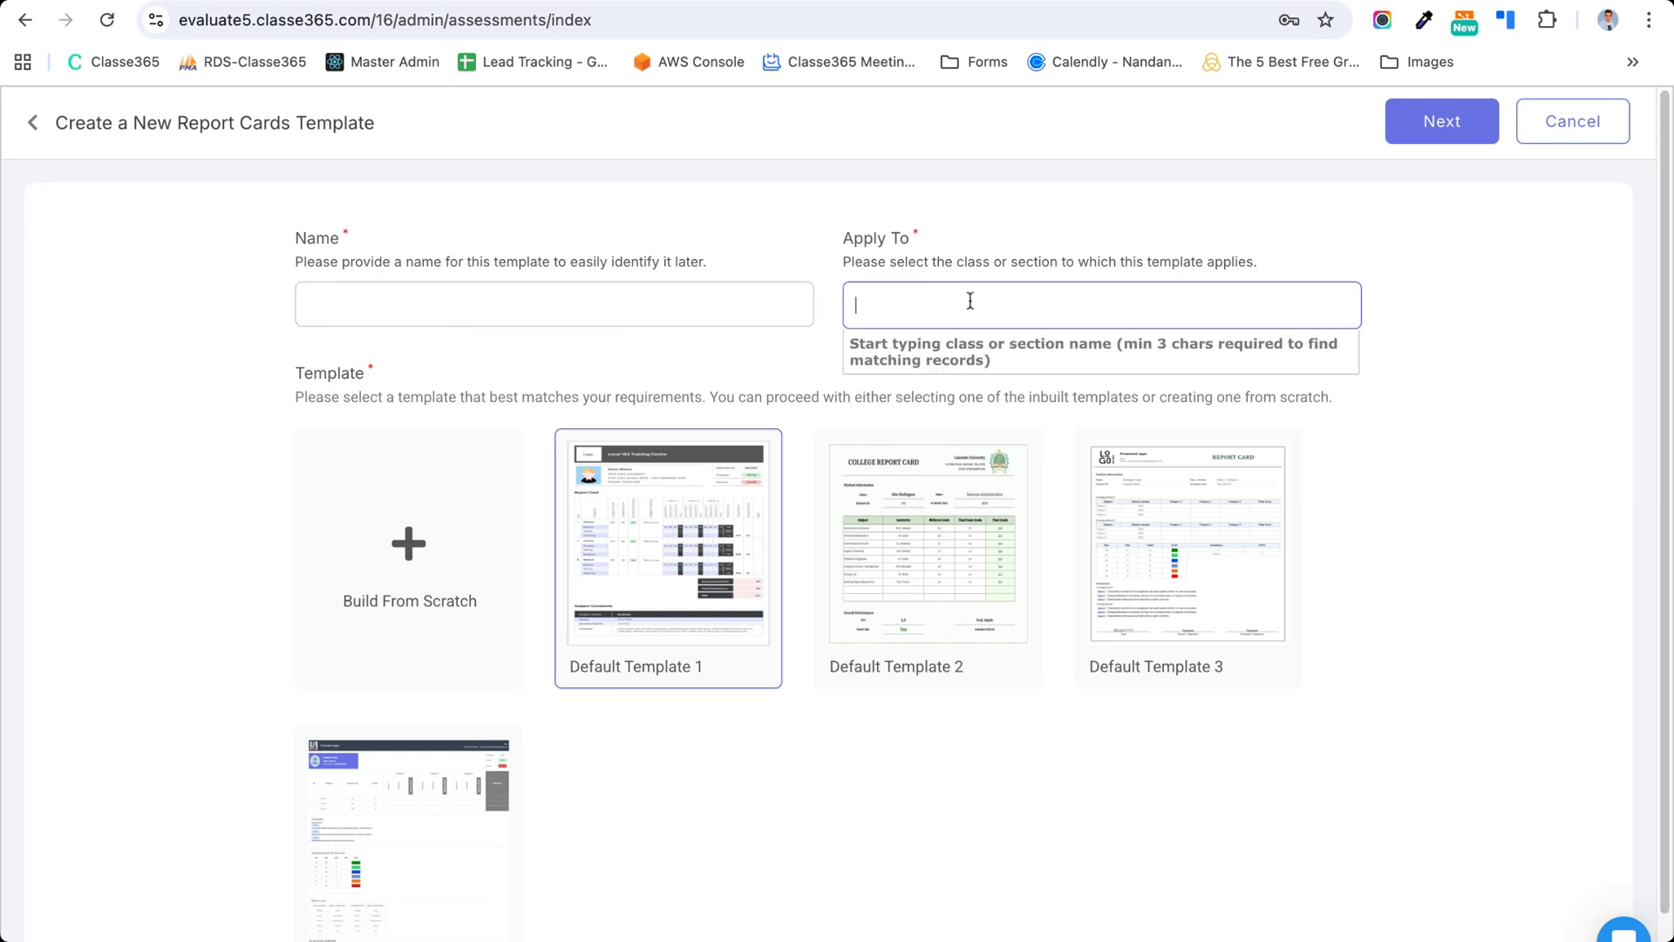
{"action": "type", "text": "r"}
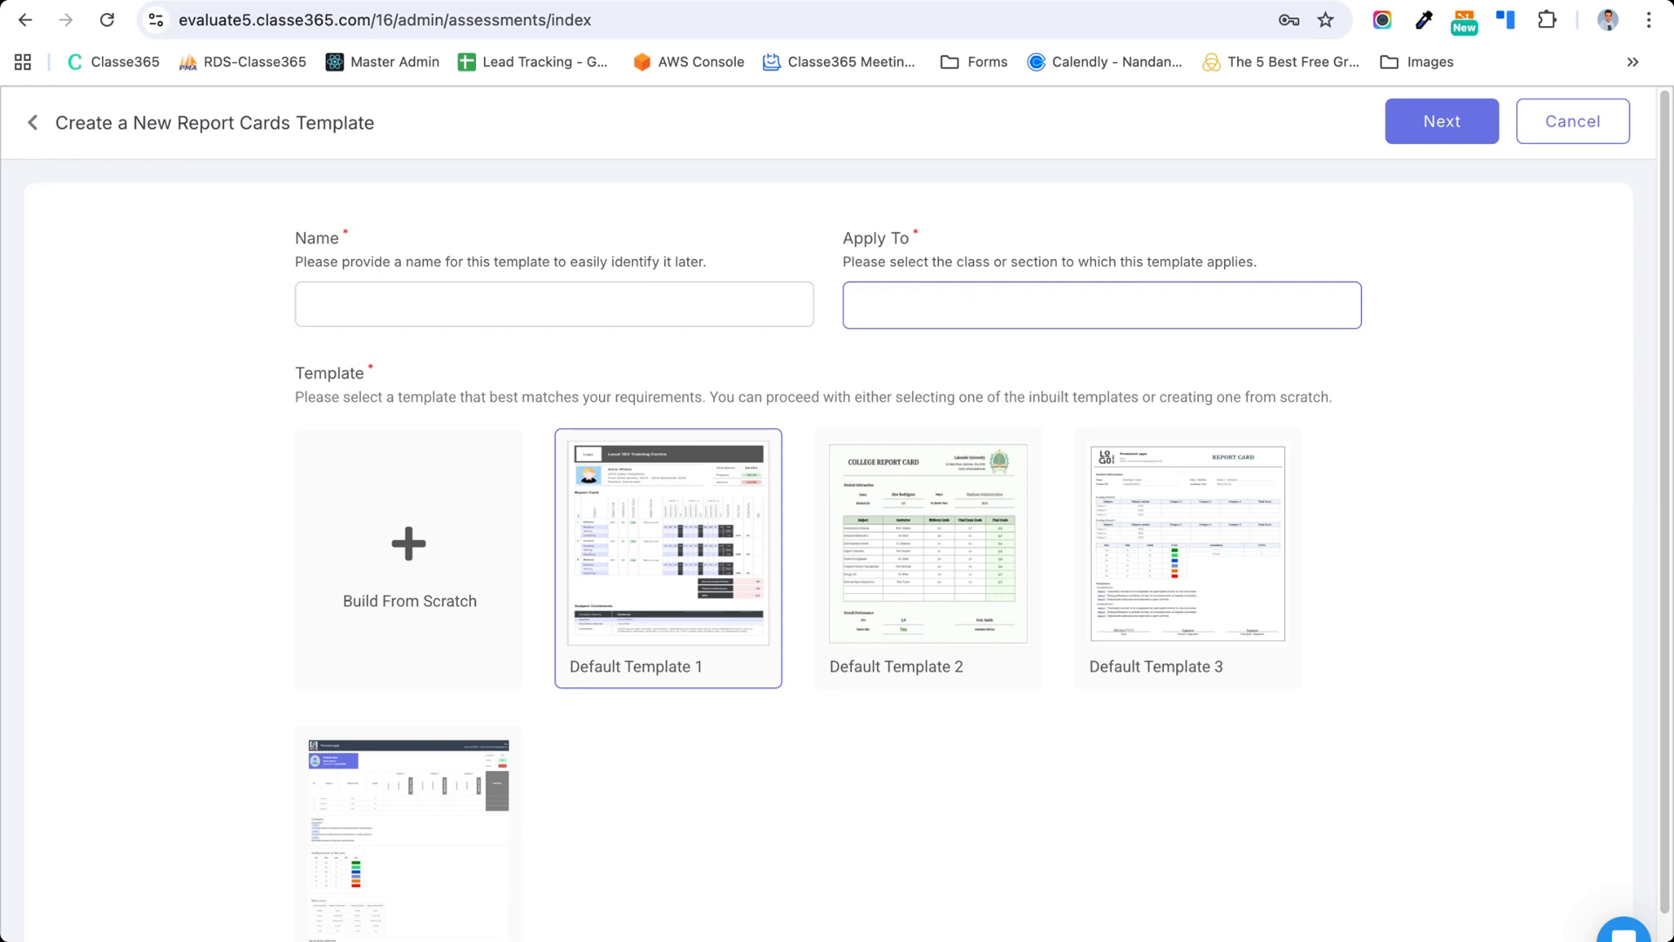
{"action": "type", "text": "spe"}
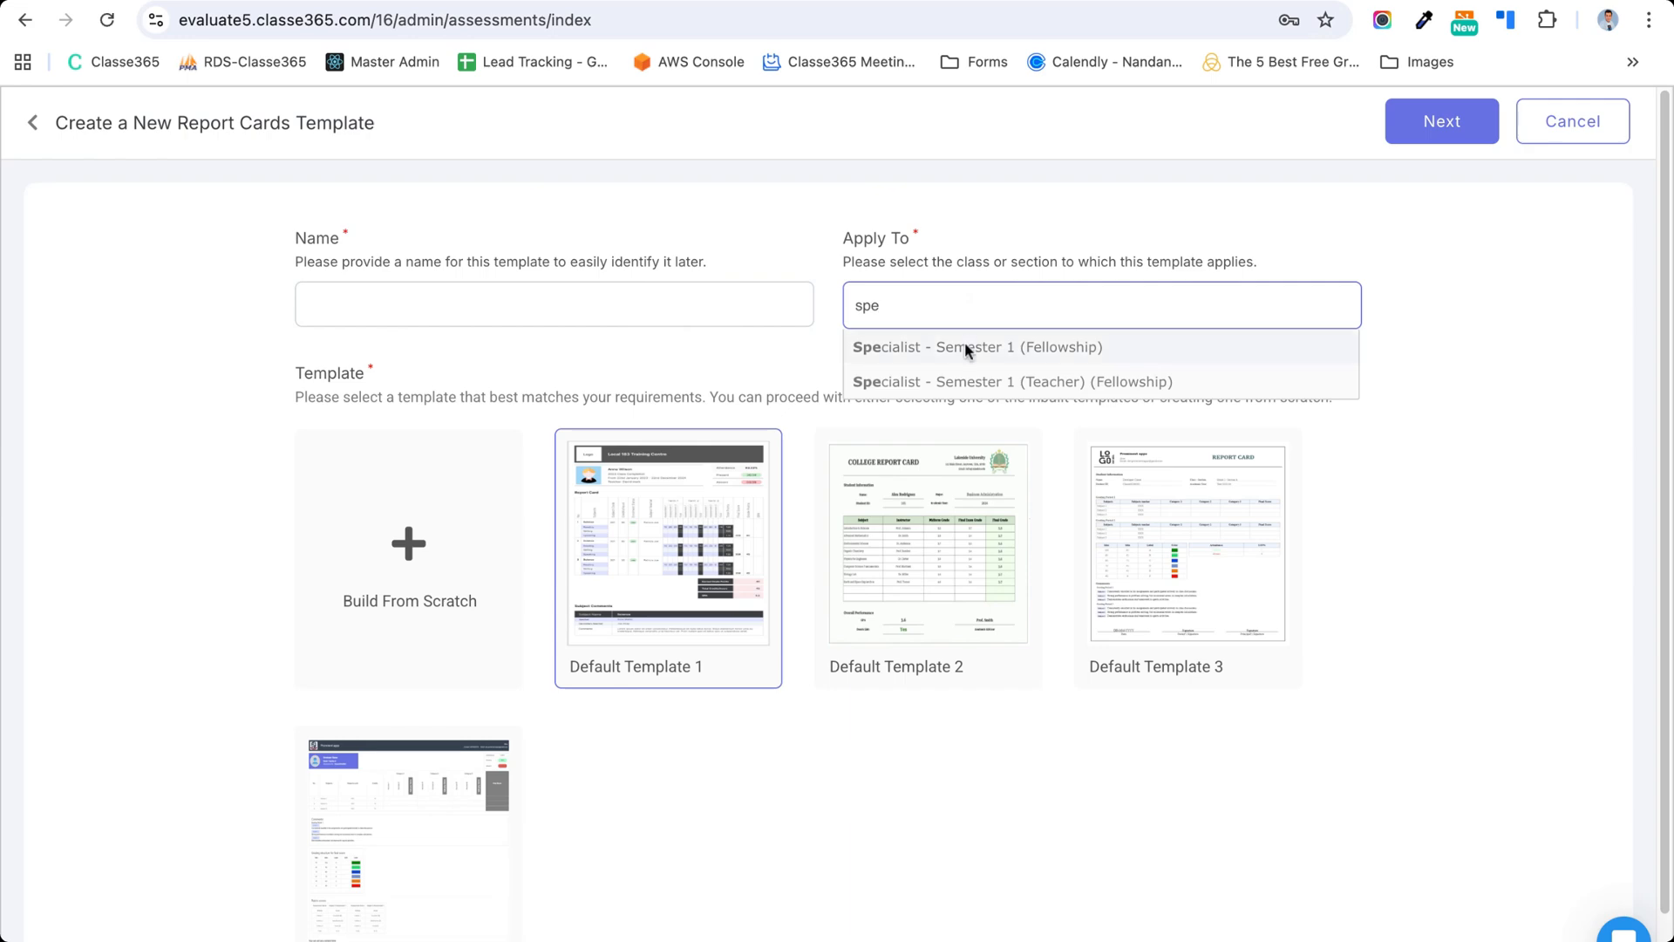
{"action": "left_click", "coordinate": [966, 347]}
{"action": "type", "text": "grade"}
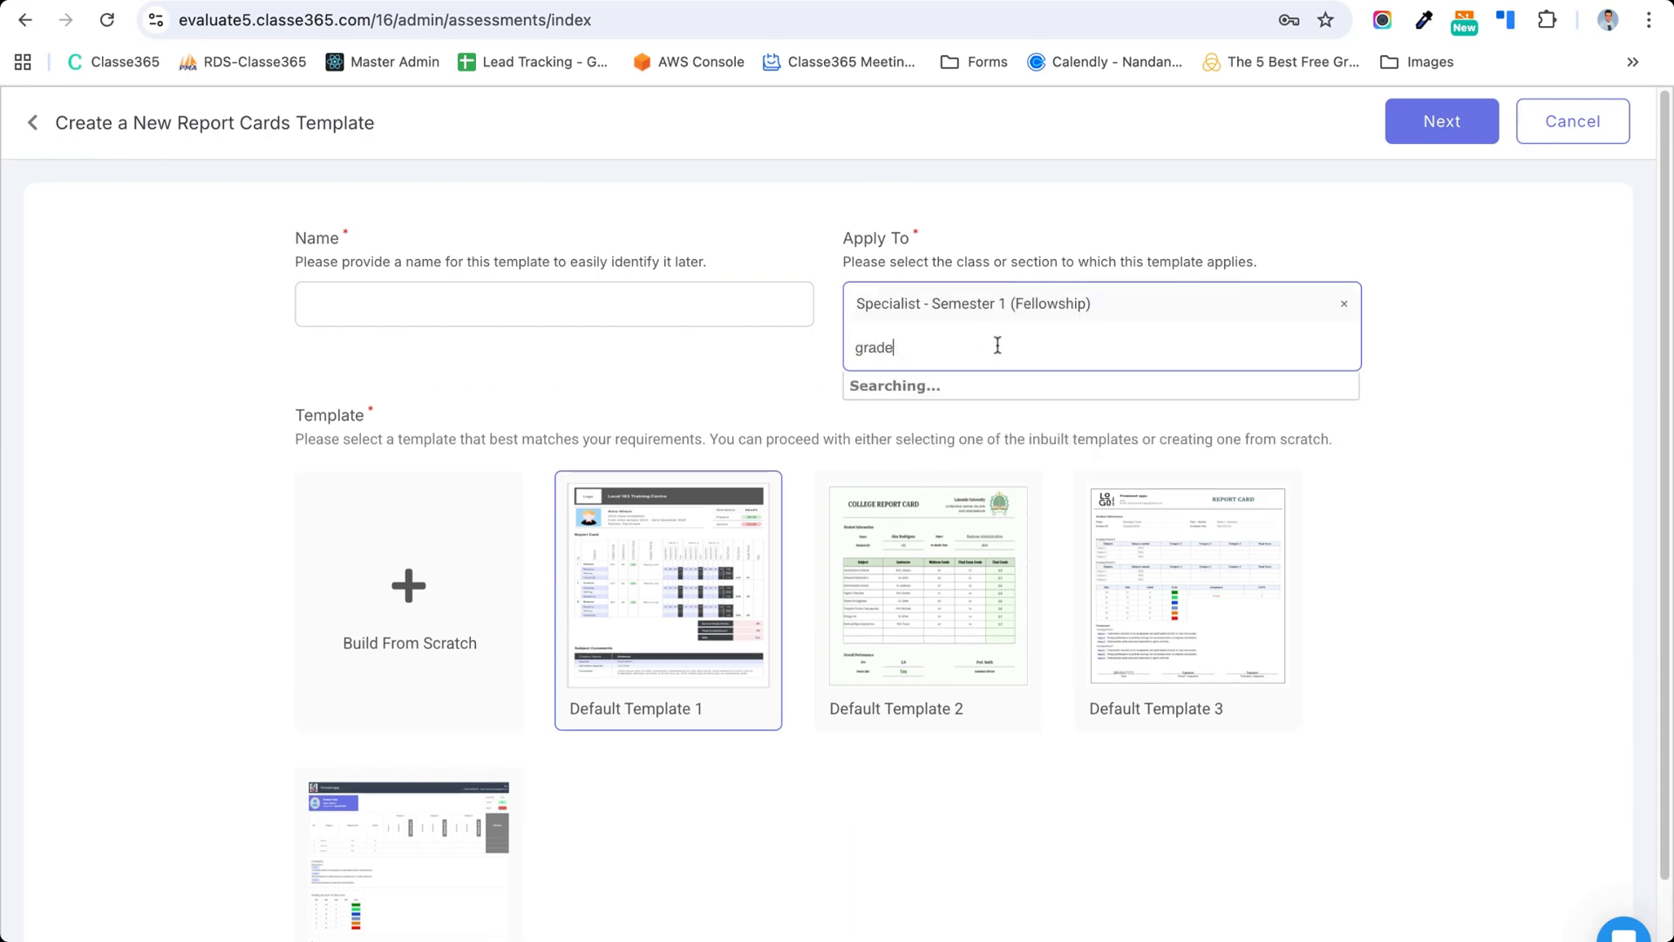
{"action": "left_click", "coordinate": [1002, 398]}
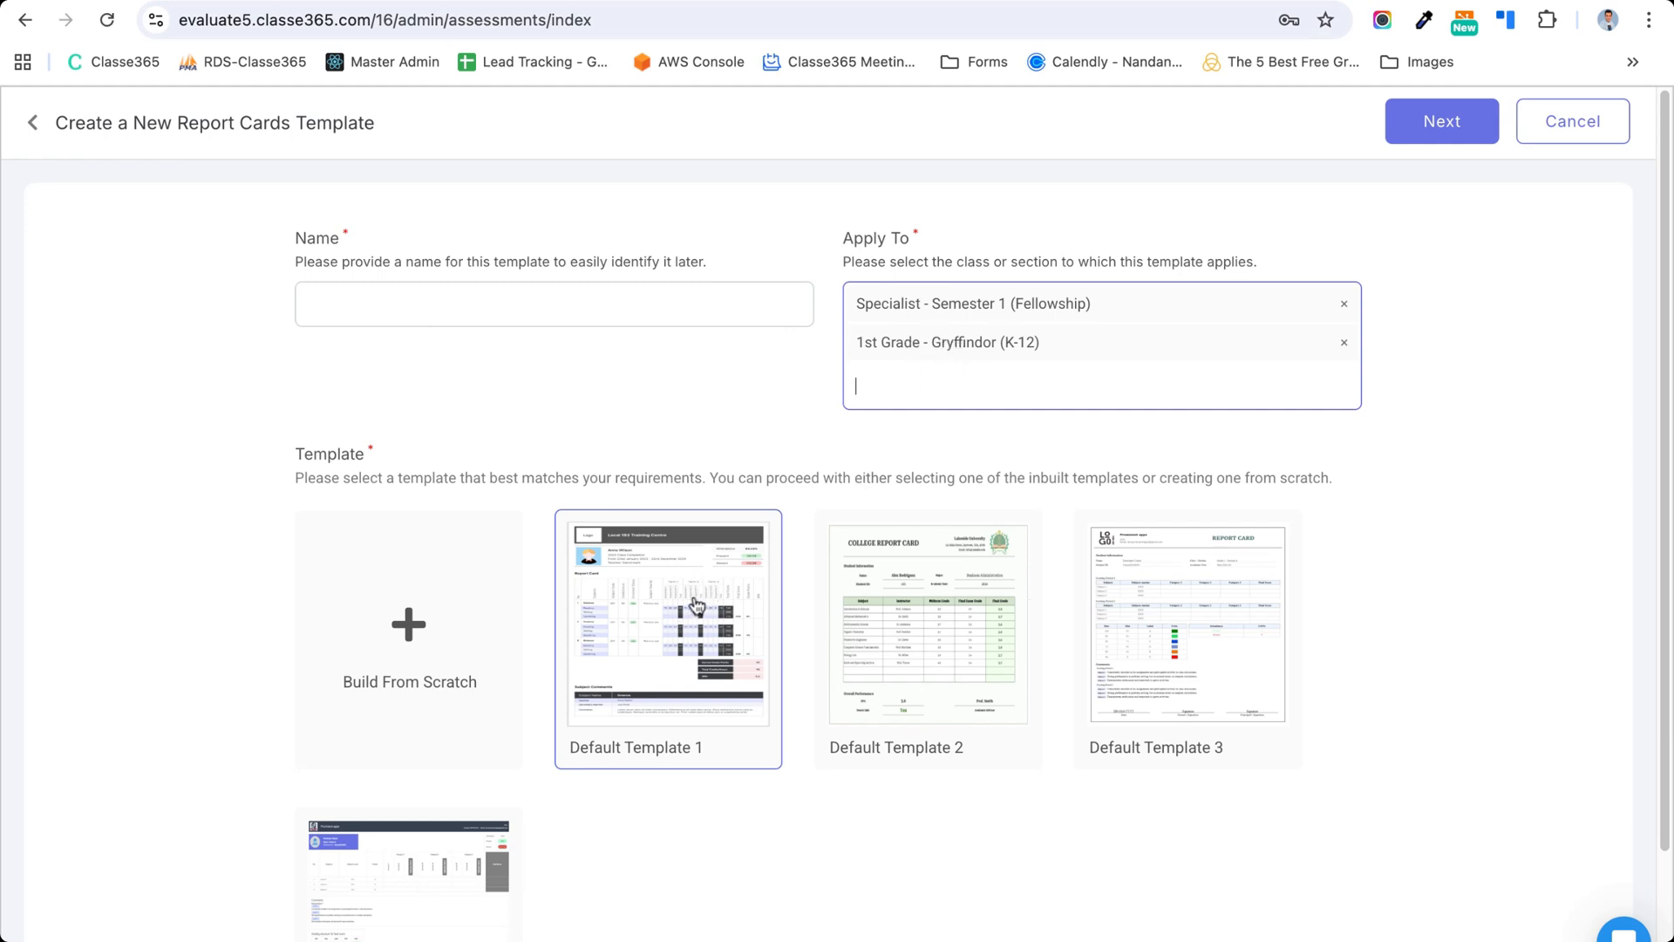
{"action": "left_click", "coordinate": [1557, 137]}
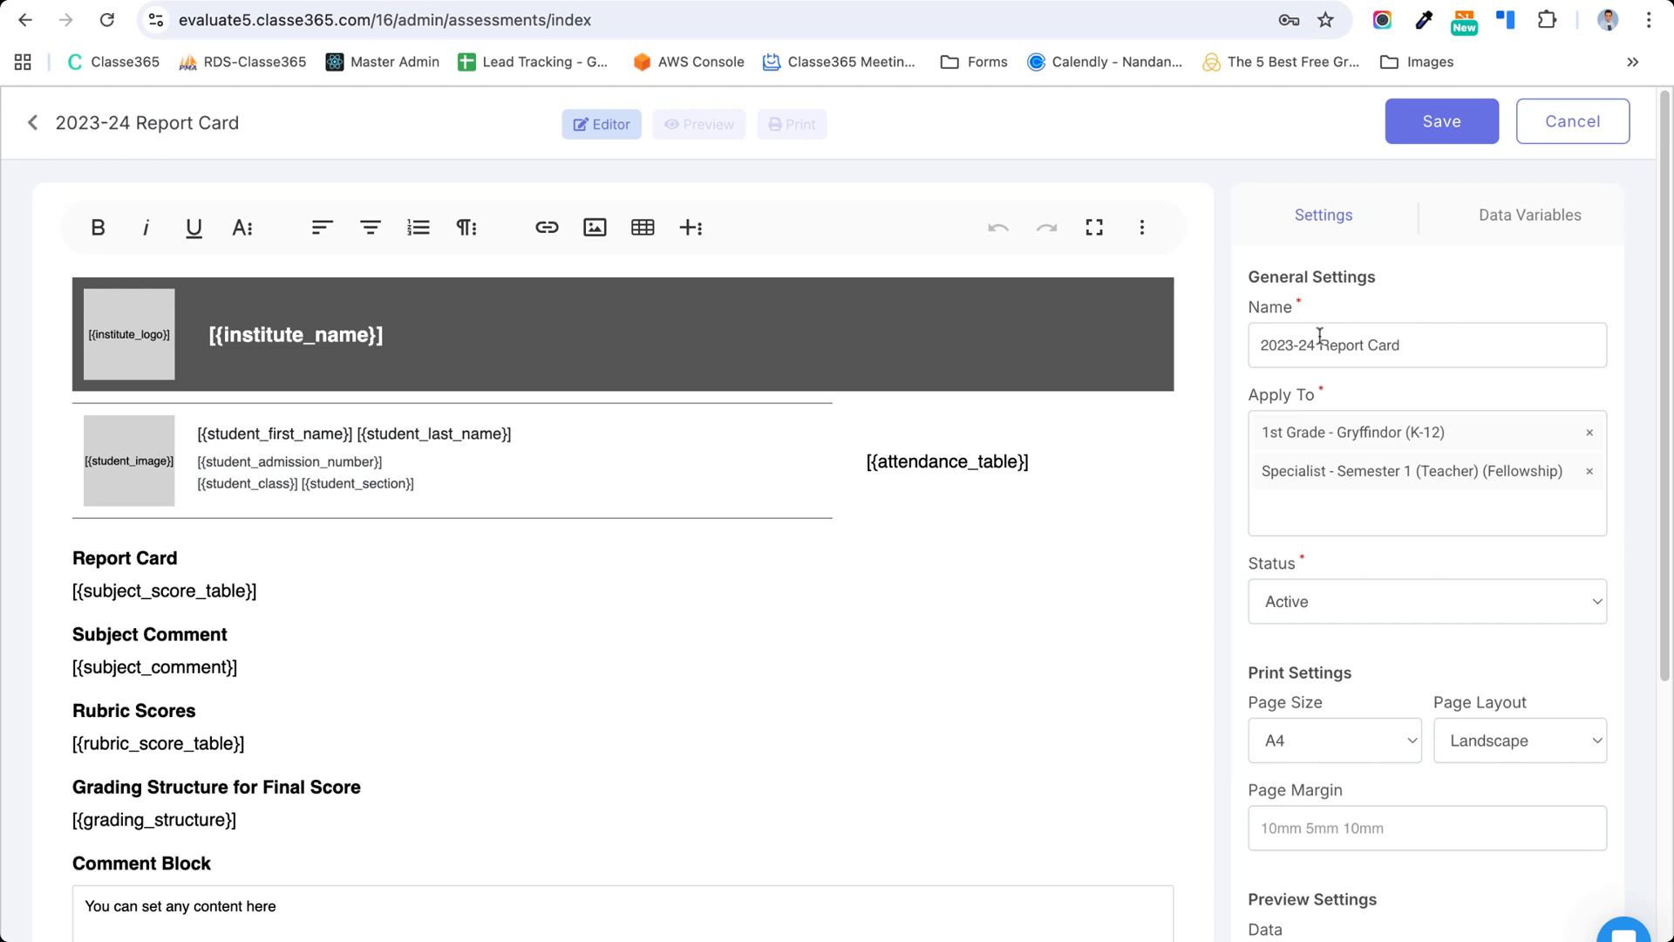
- Examine the 2023-24 Report Card template's general, print and preview settings
{"action": "scroll", "coordinate": [1315, 399], "scroll_direction": "down", "scroll_amount": 1}
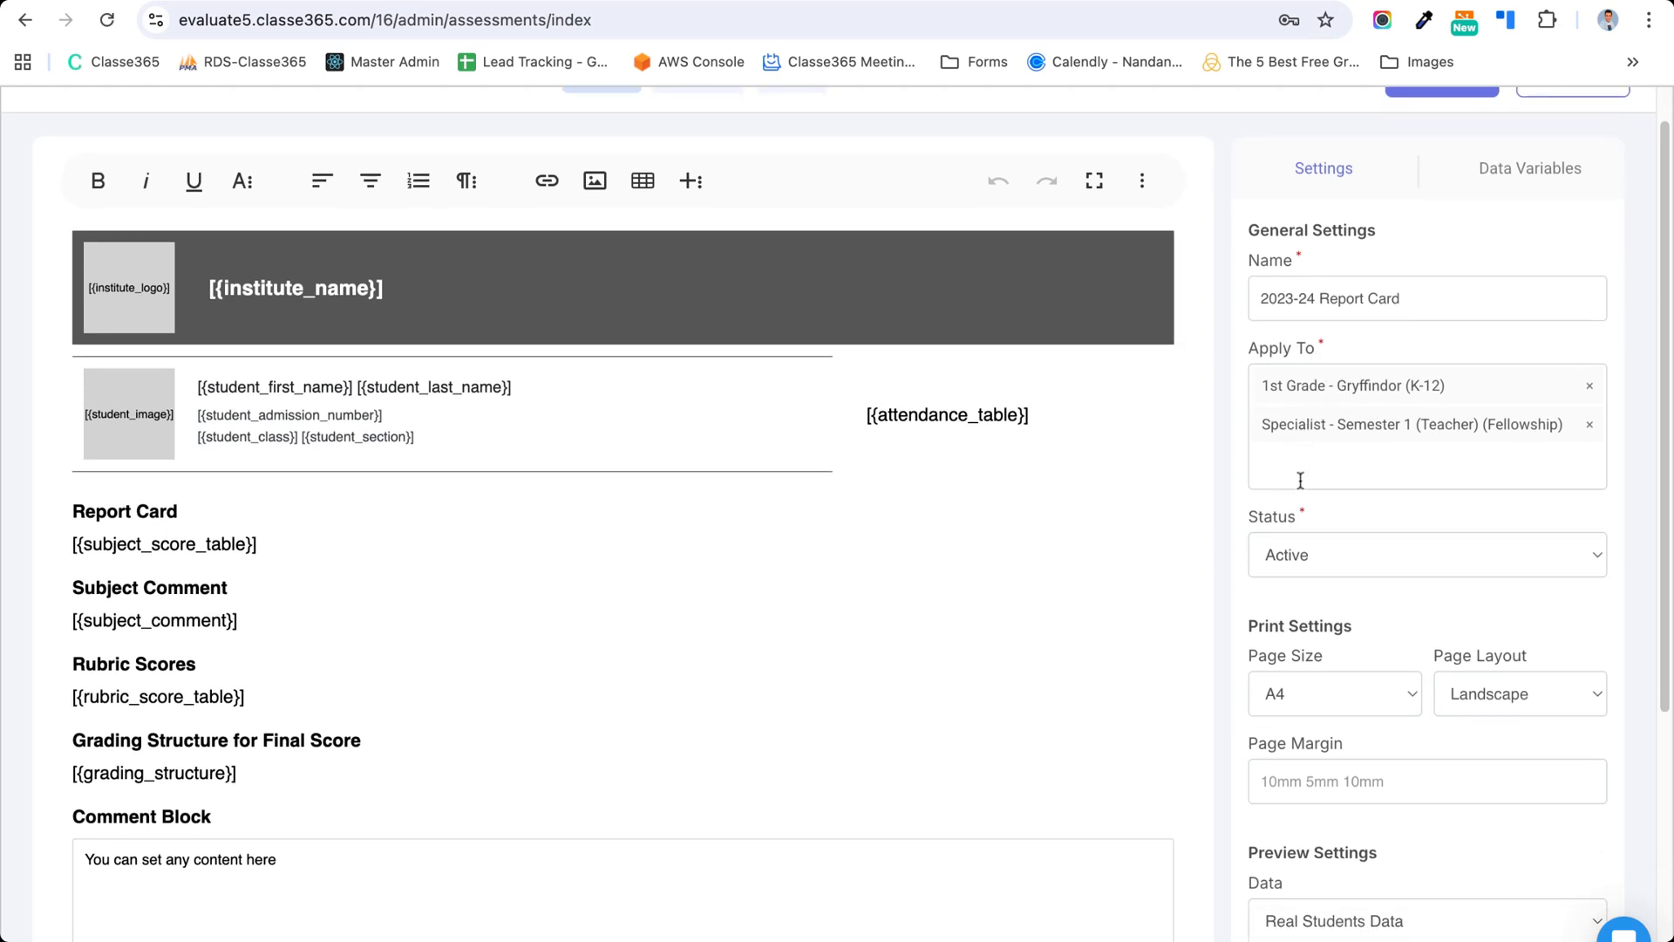
{"action": "left_click", "coordinate": [1297, 453]}
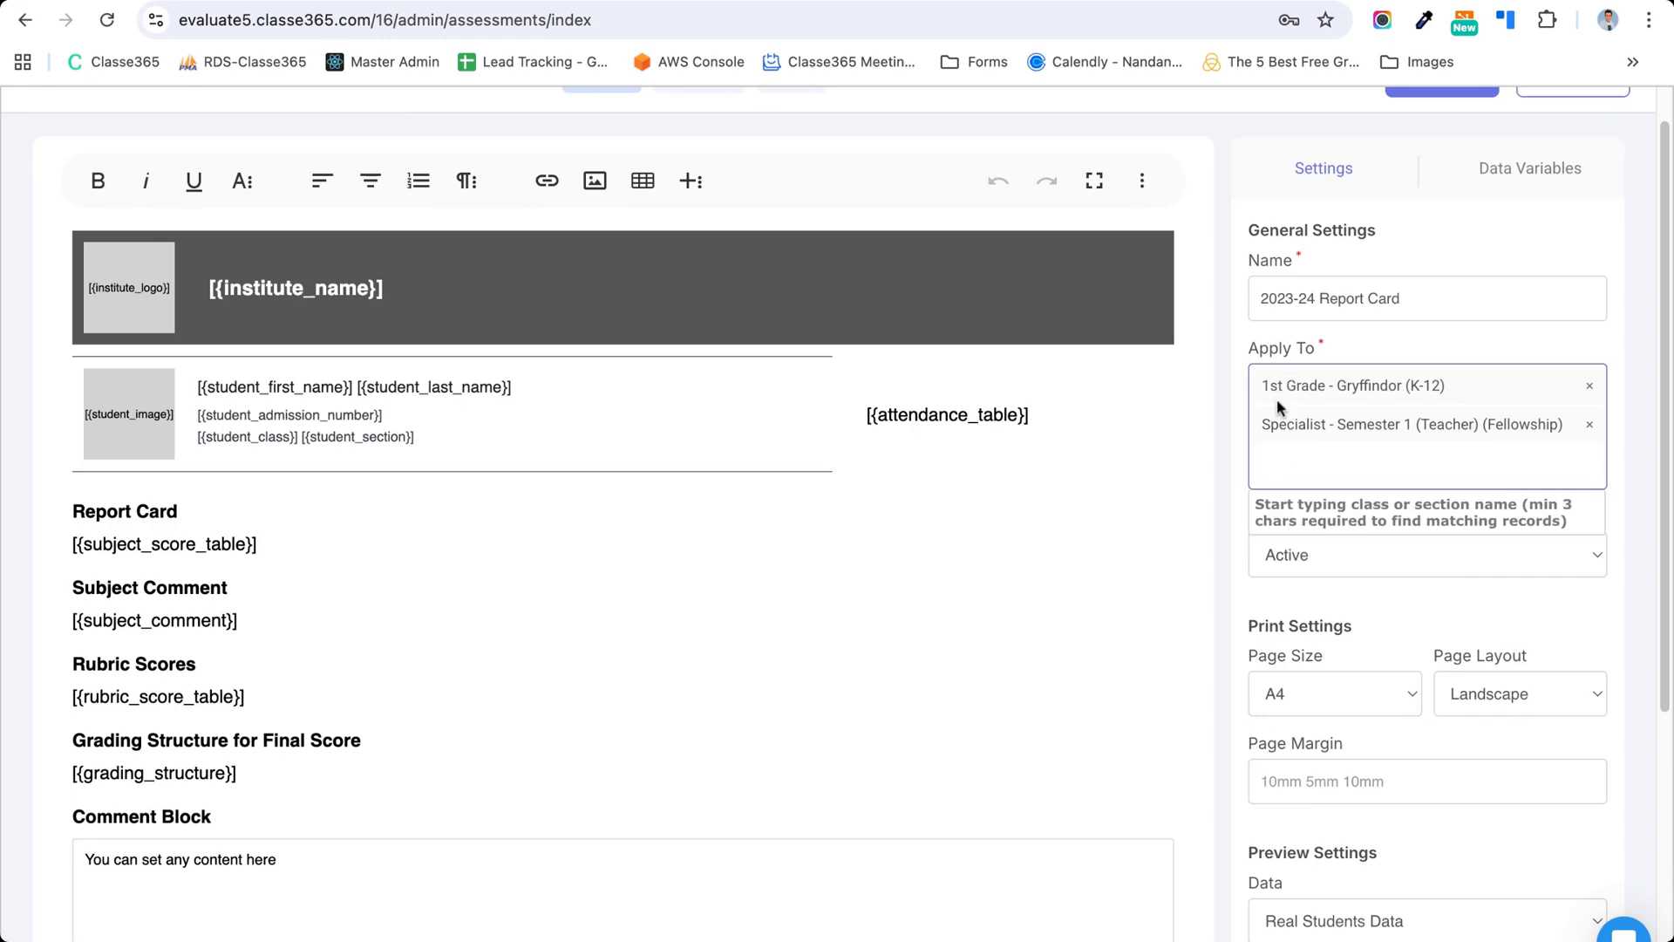
{"action": "scroll", "coordinate": [1275, 692], "scroll_direction": "down", "scroll_amount": 3}
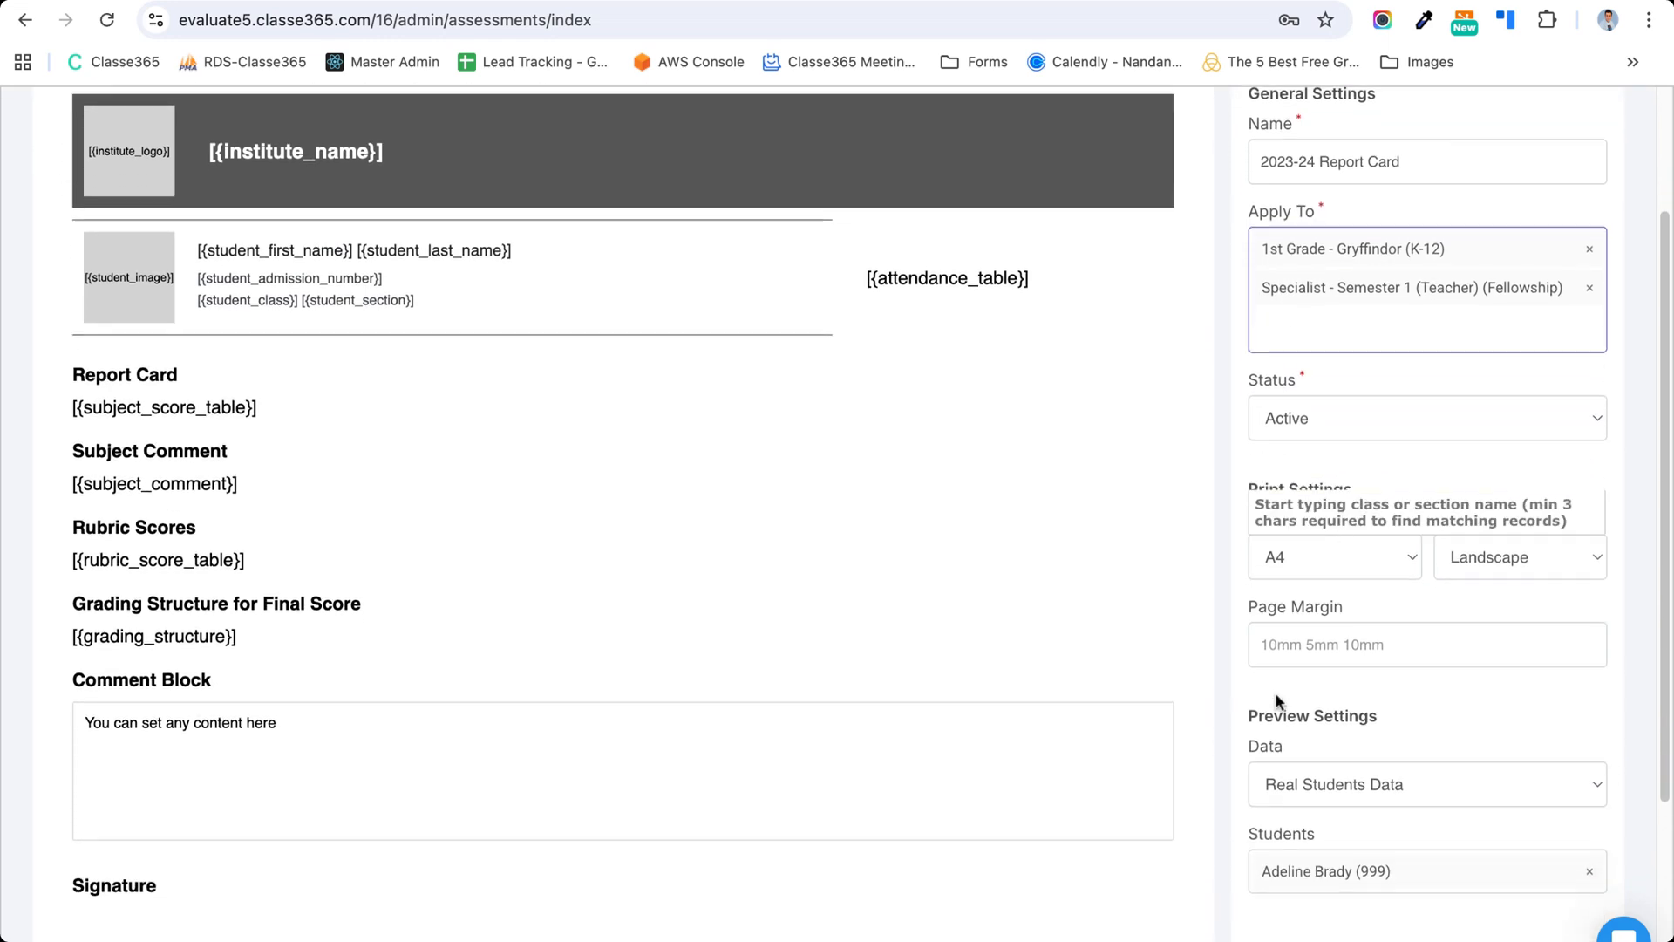
{"action": "scroll", "coordinate": [1277, 700], "scroll_direction": "down", "scroll_amount": 5}
{"action": "scroll", "coordinate": [1306, 608], "scroll_direction": "up", "scroll_amount": 4}
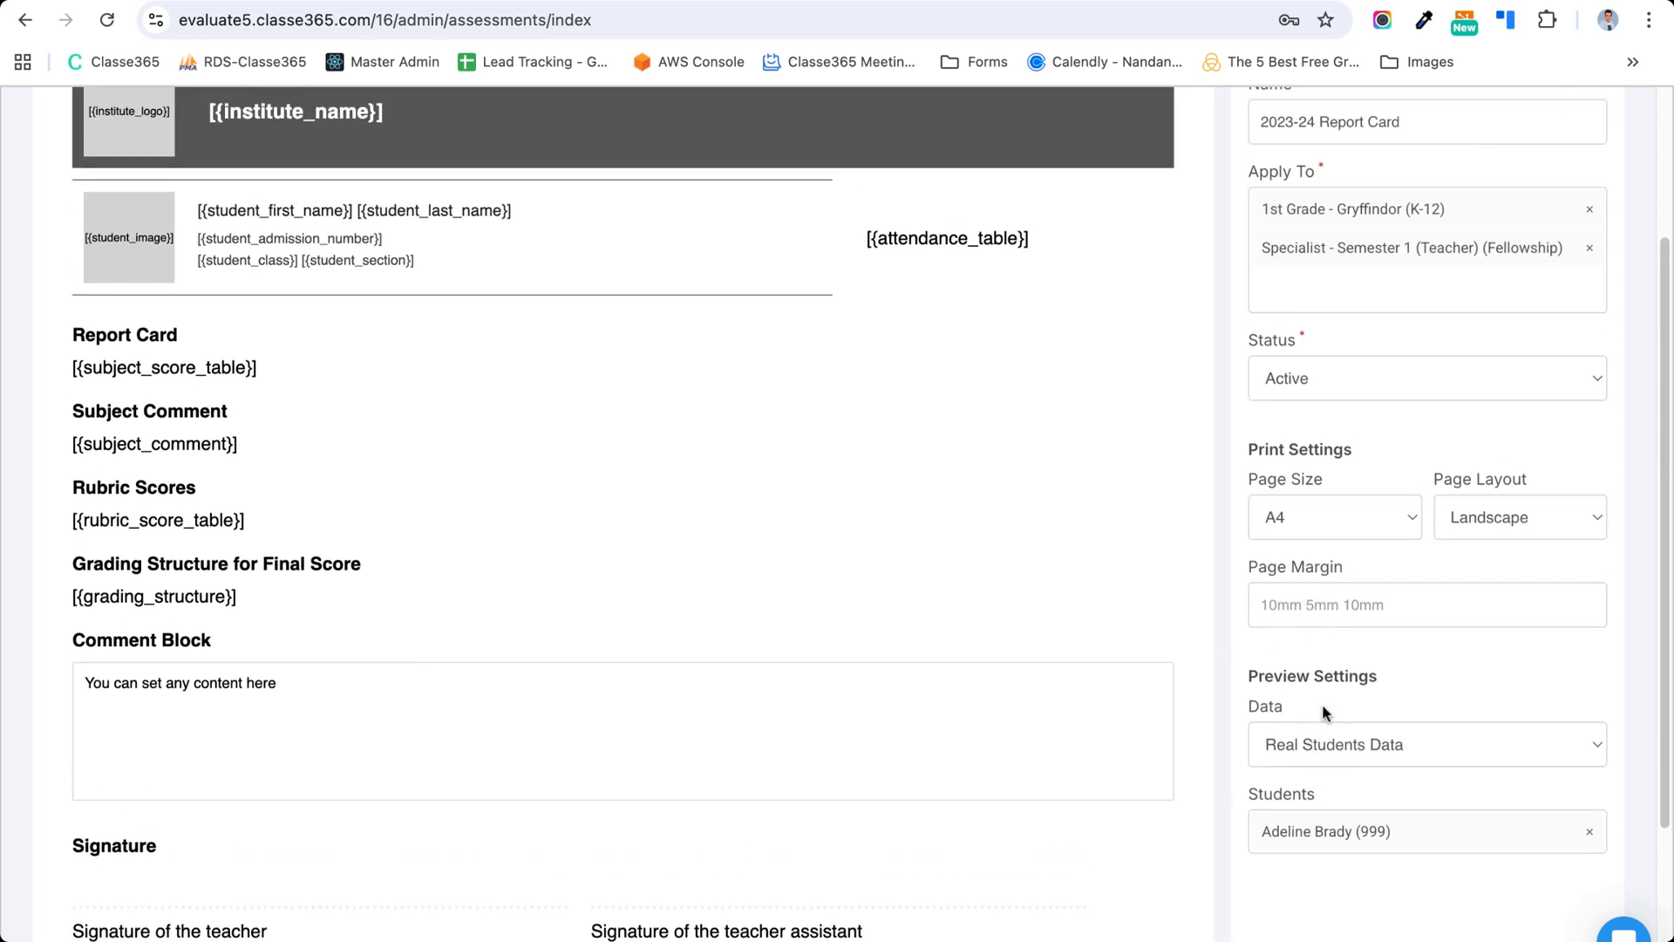
{"action": "scroll", "coordinate": [1046, 626], "scroll_direction": "up", "scroll_amount": 5}
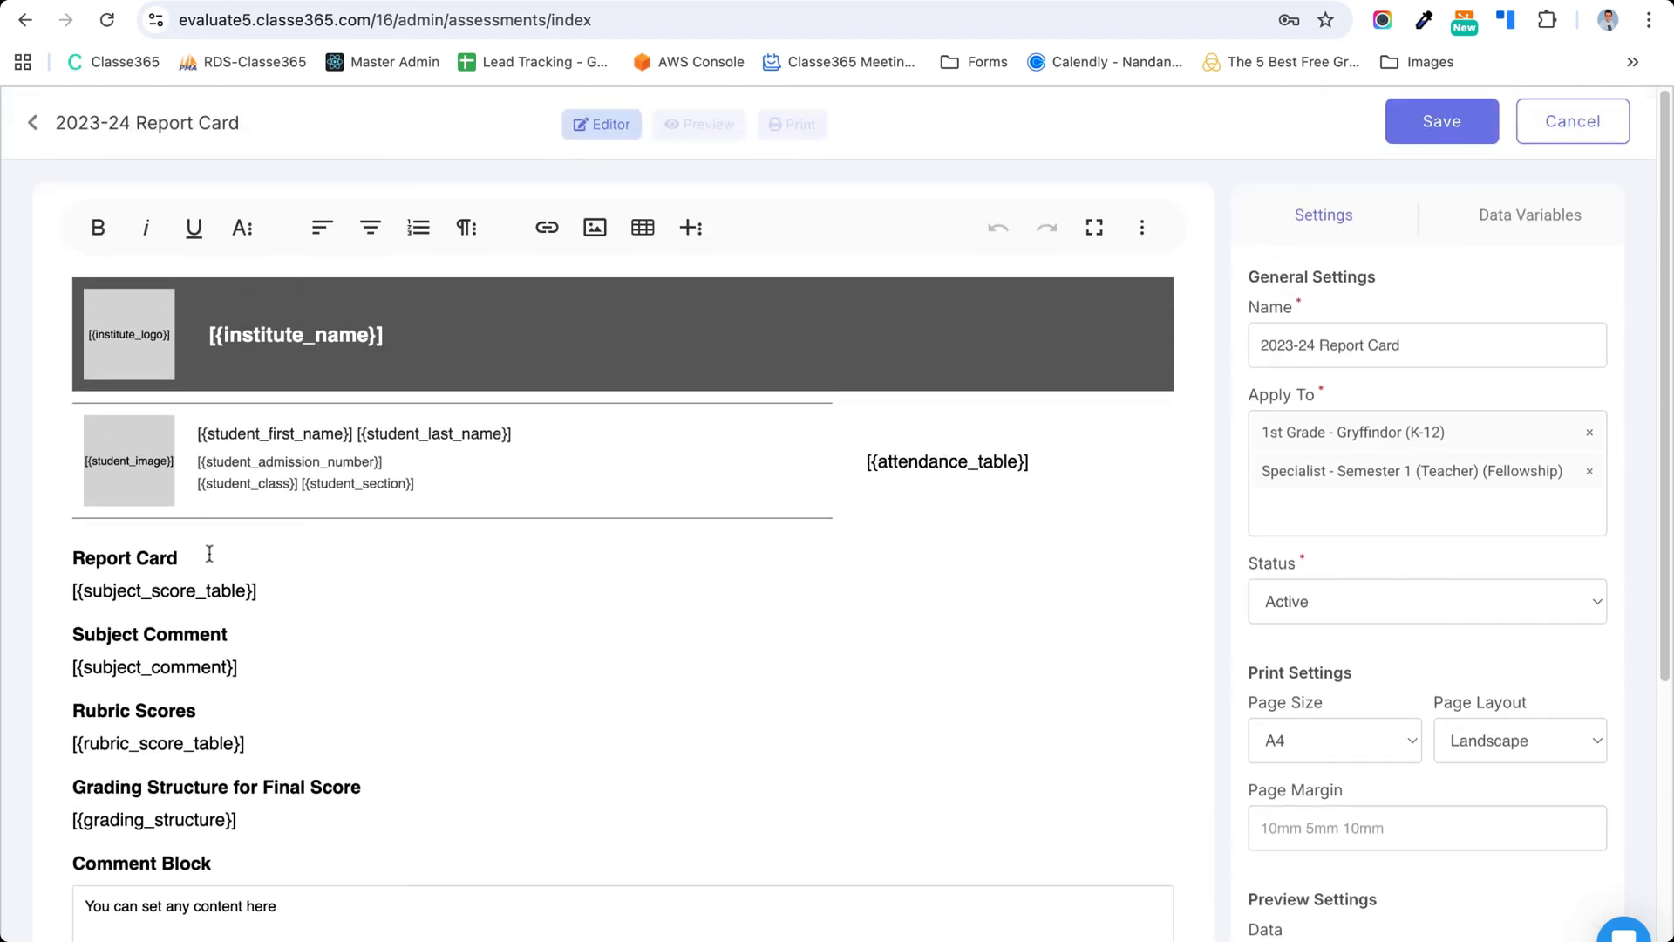
- Try editing the text around the Report Card heading in the template body and remove the trial changes
{"action": "key", "text": "Return"}
{"action": "key", "text": "Return"}
{"action": "key", "text": "BackSpace"}
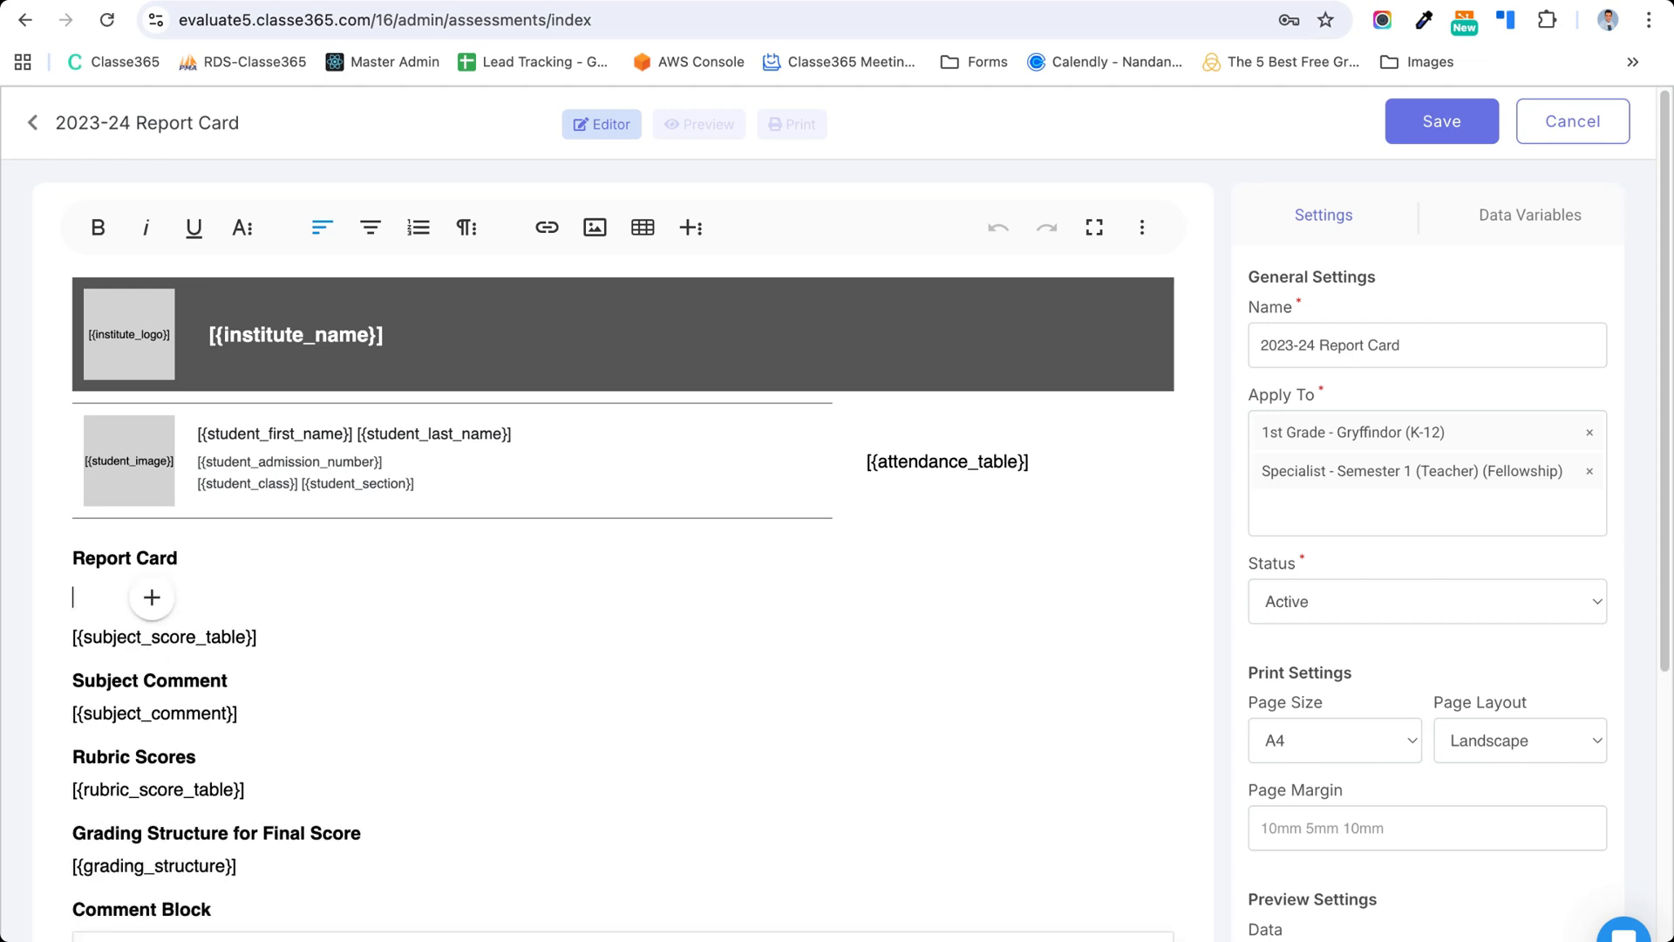
{"action": "type", "text": "sdws"}
{"action": "key", "text": "BackSpace"}
{"action": "left_click", "coordinate": [177, 558]}
{"action": "key", "text": "BackSpace"}
{"action": "key", "text": "BackSpace"}
{"action": "type", "text": "ard"}
{"action": "key", "text": "BackSpace"}
{"action": "key", "text": "BackSpace"}
{"action": "key", "text": "BackSpace"}
{"action": "key", "text": "BackSpace"}
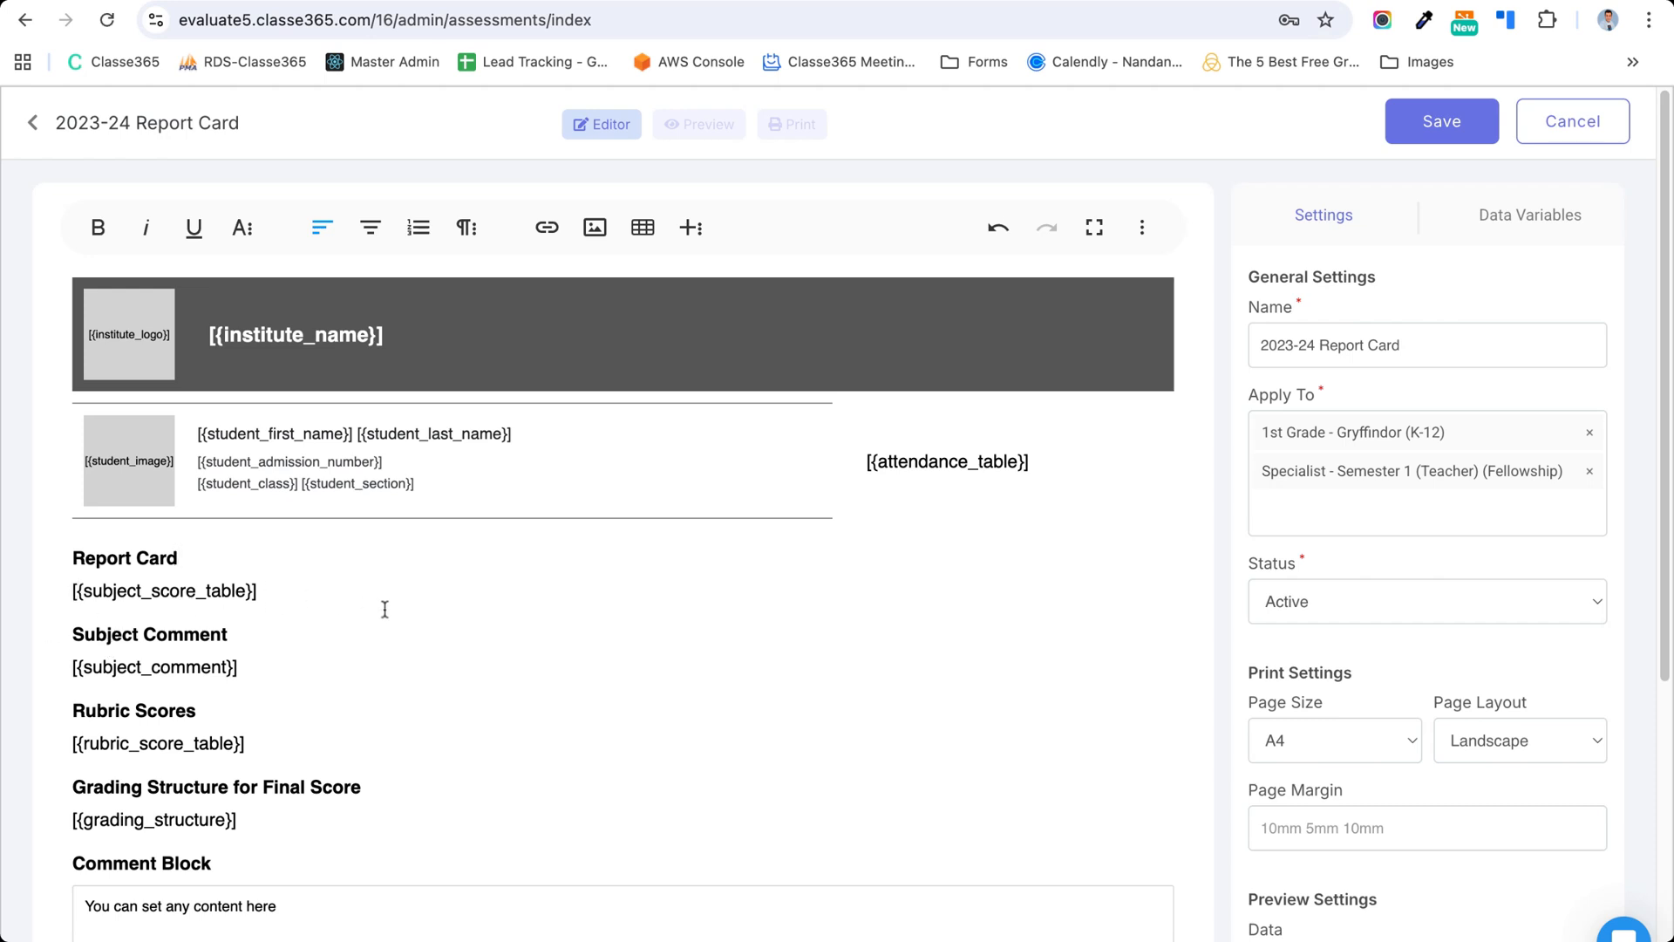
- Insert the [{institute_email}] data variable on a new line below the institute name in the template header
{"action": "left_click", "coordinate": [1509, 228]}
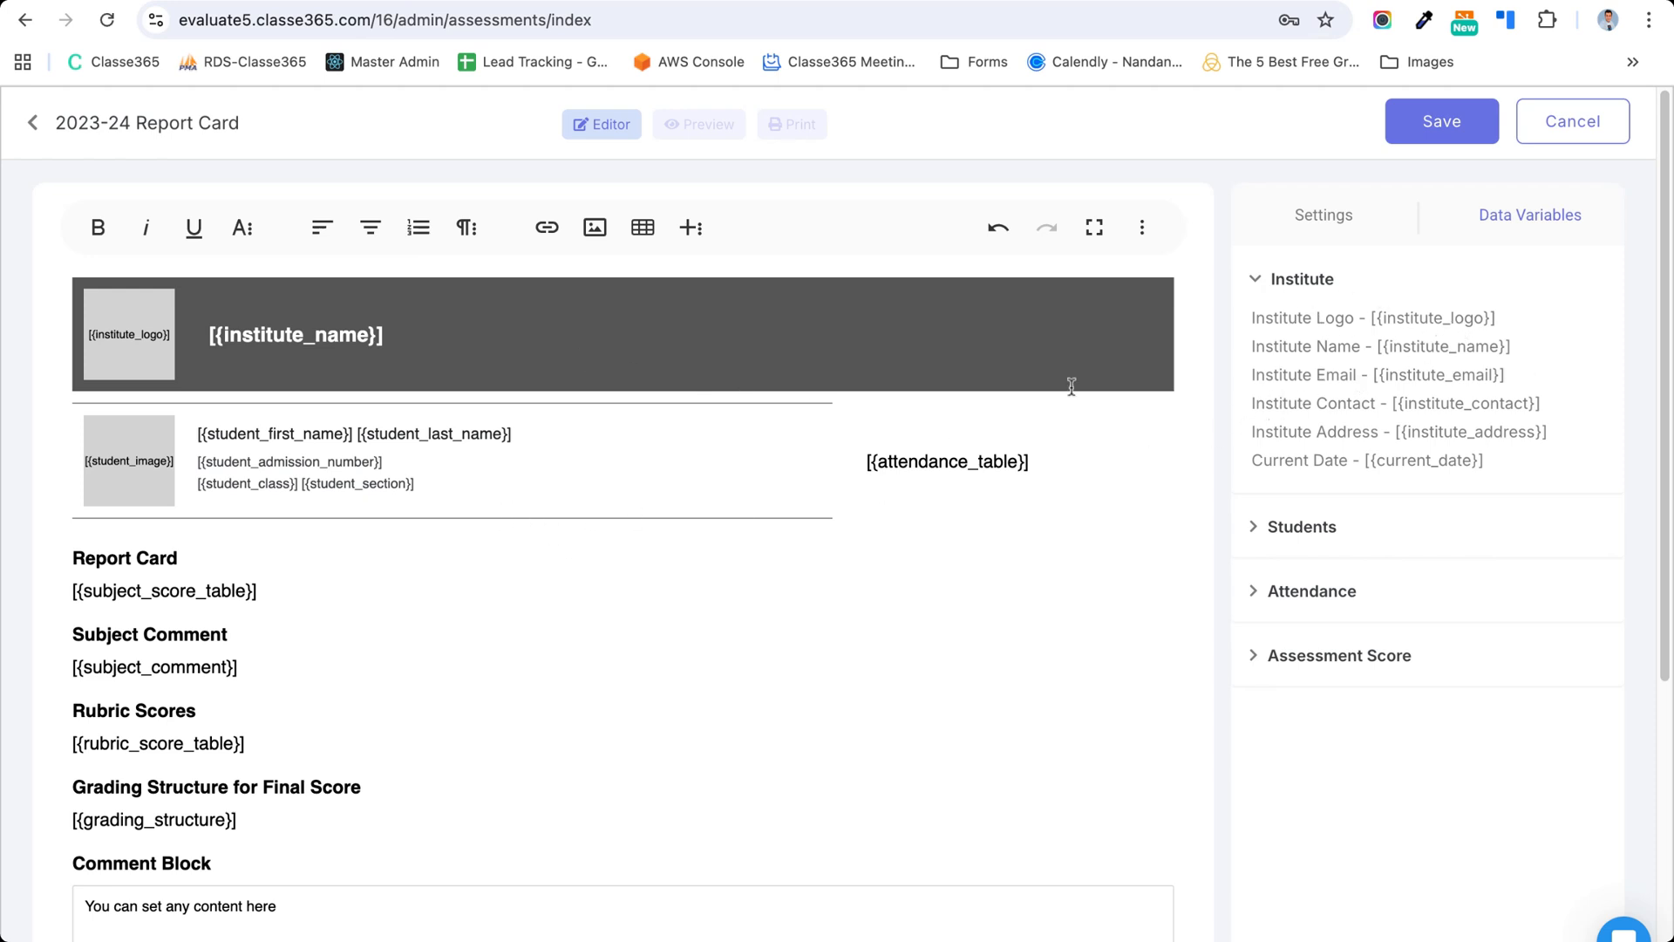
{"action": "mouse_move", "coordinate": [1326, 381]}
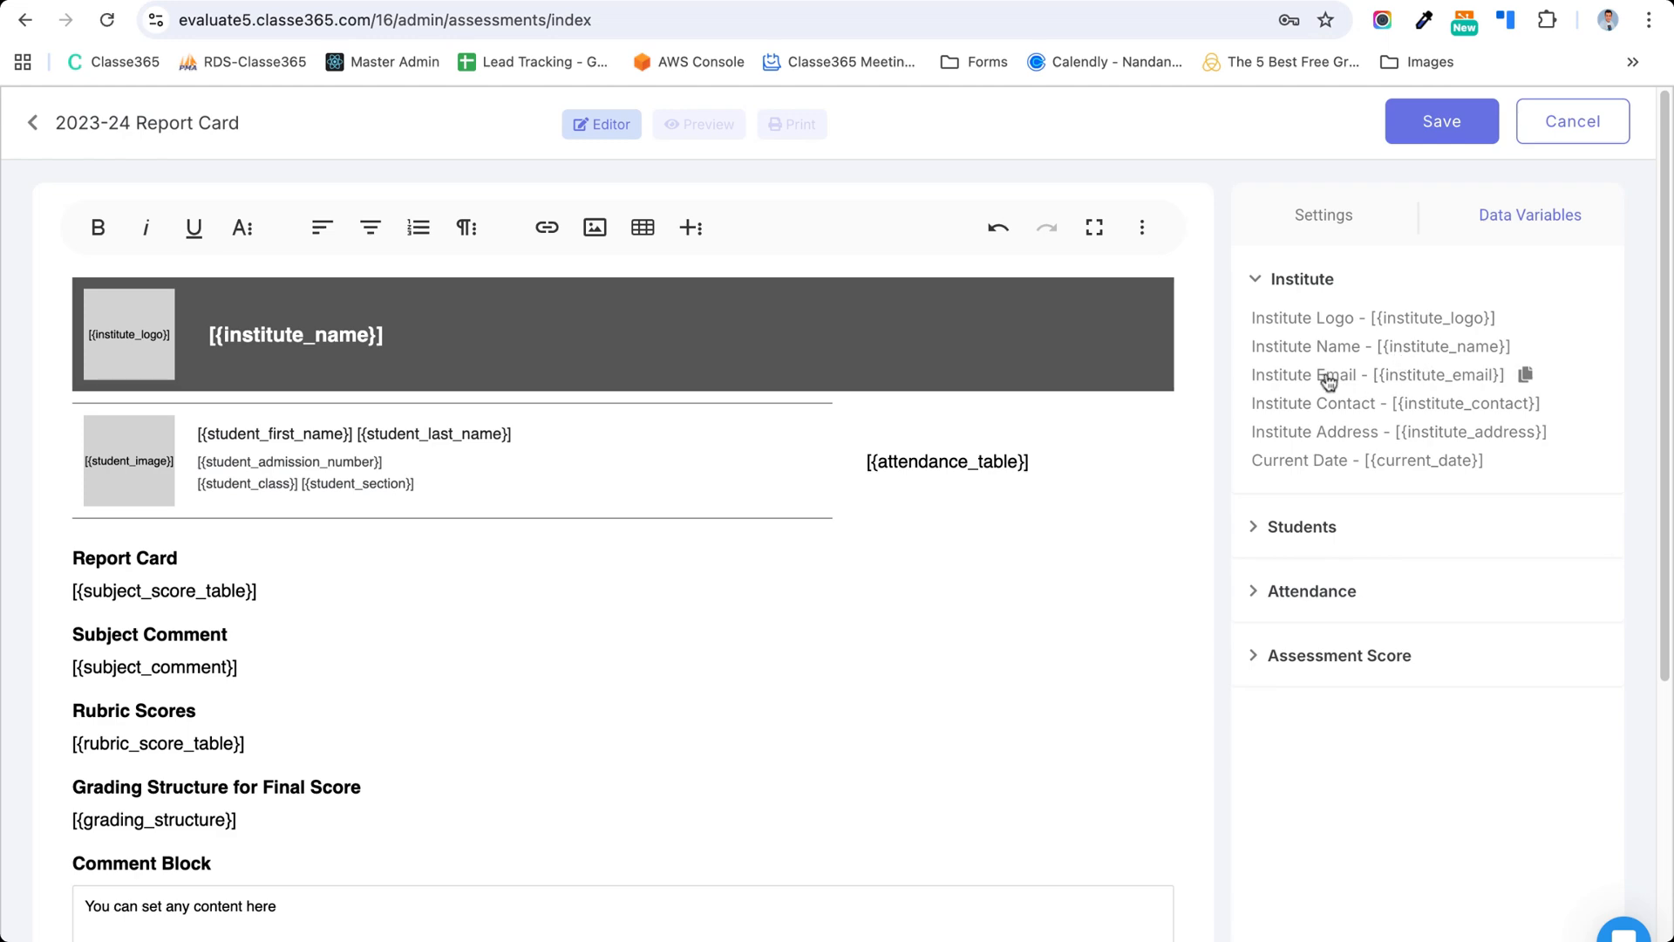
{"action": "left_click", "coordinate": [1528, 377]}
{"action": "key", "text": "Return"}
{"action": "key", "text": "super+v"}
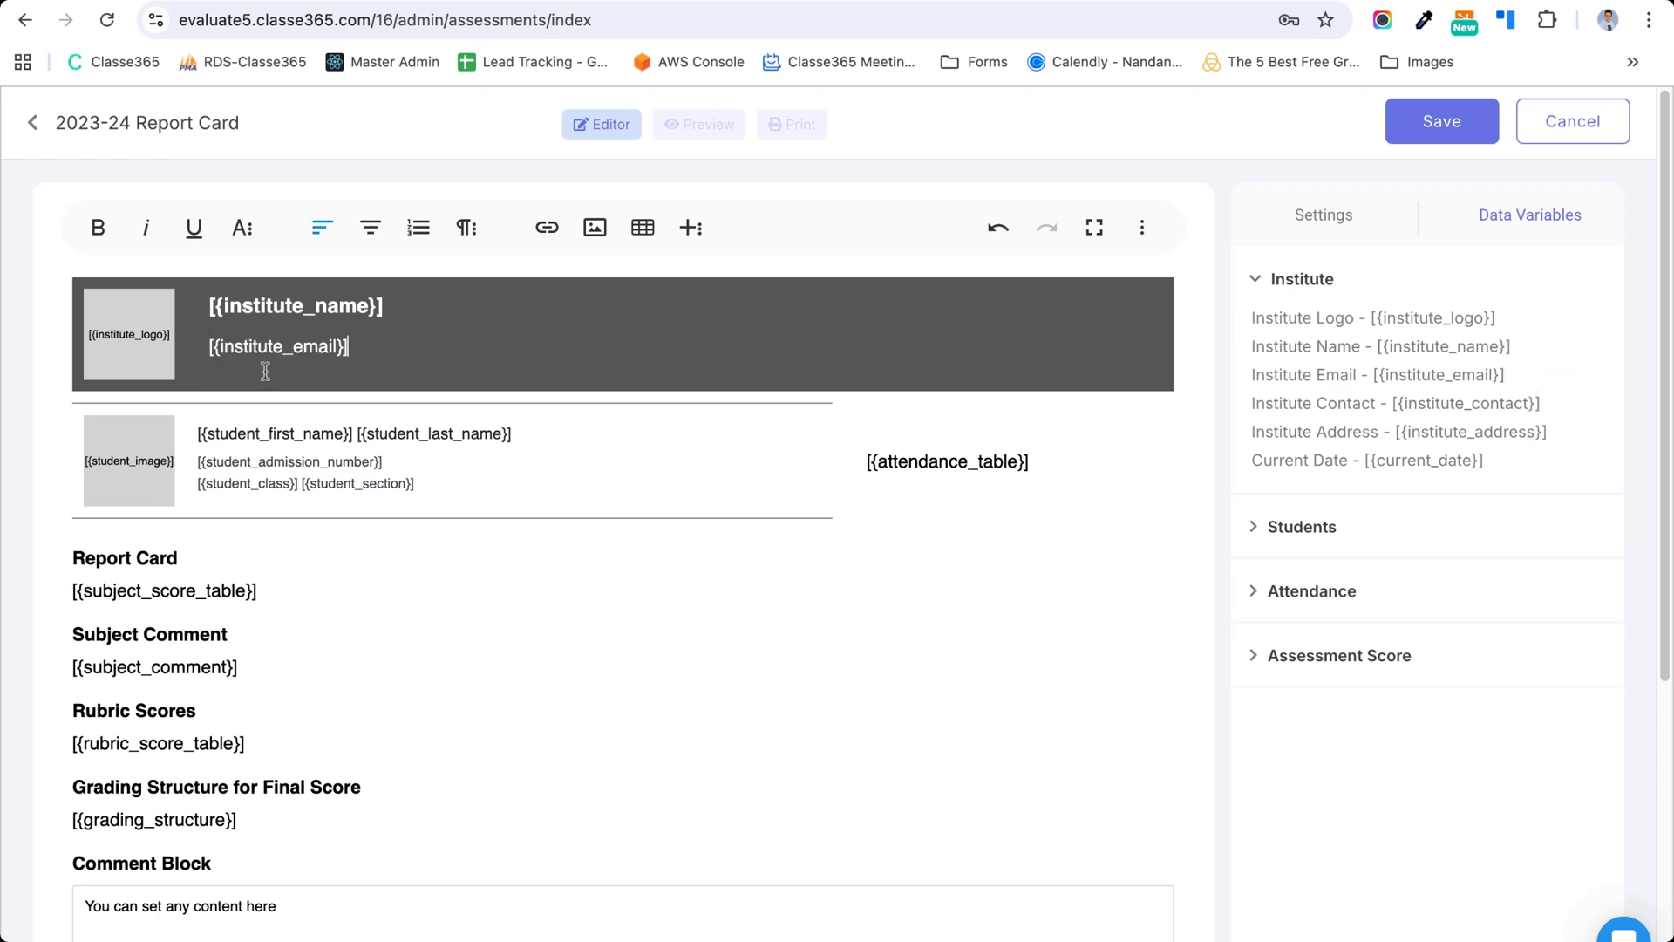
- Review the list of student data variables available for the template and collapse it
{"action": "left_click", "coordinate": [1256, 281]}
{"action": "left_click", "coordinate": [1255, 343]}
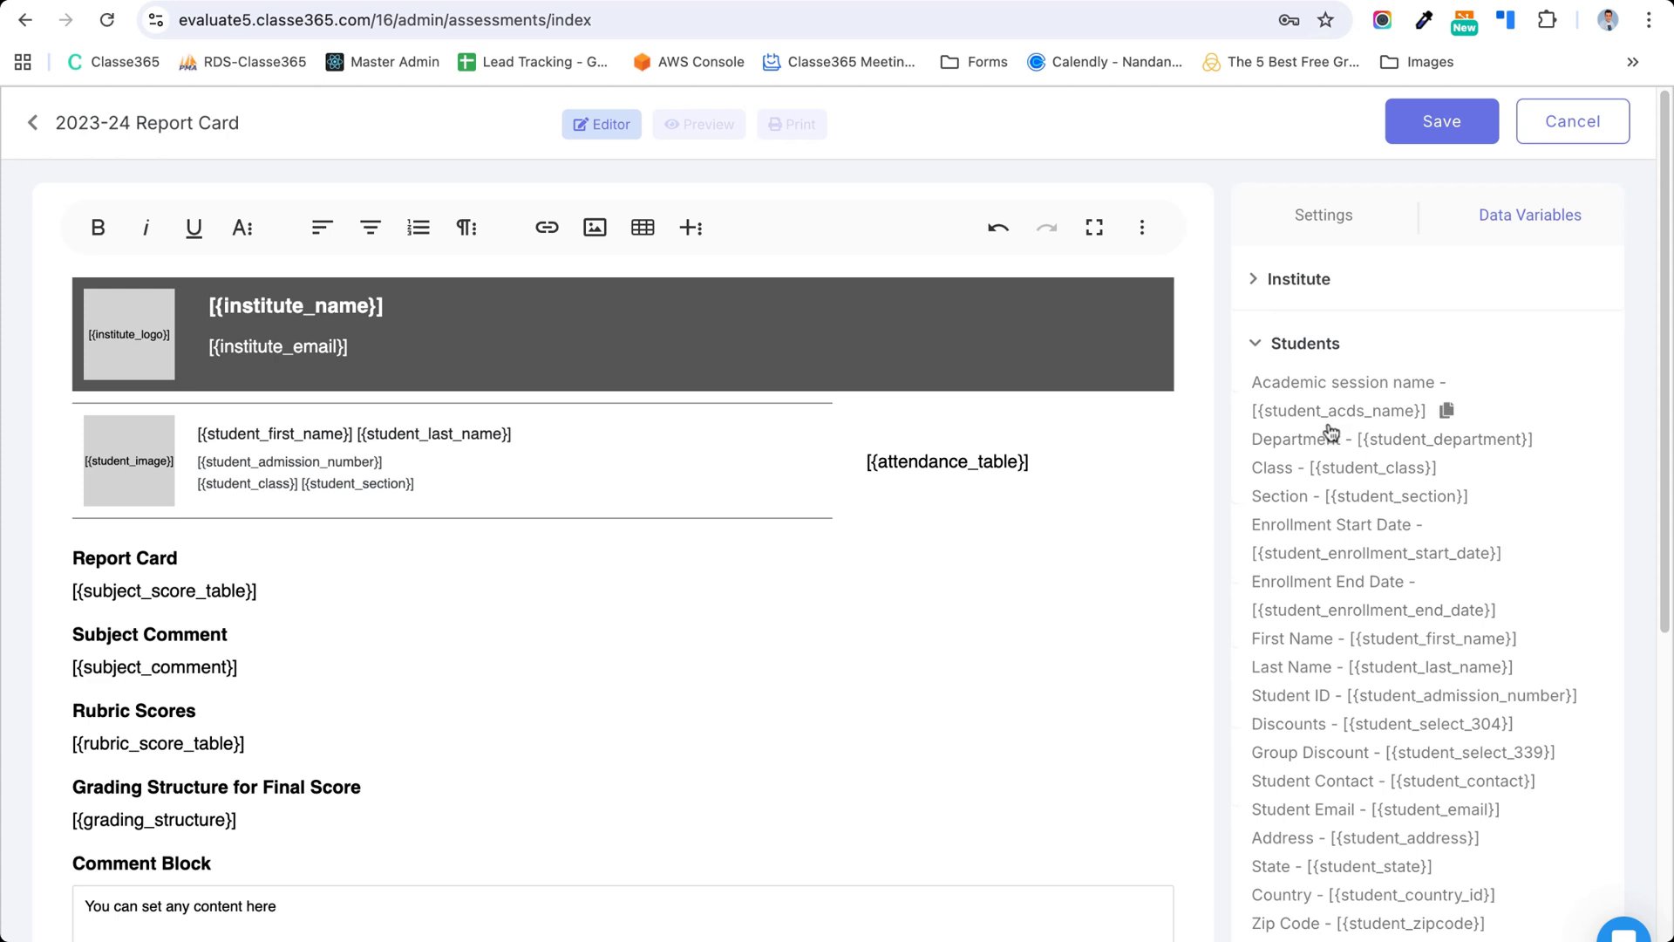
{"action": "scroll", "coordinate": [1325, 467], "scroll_direction": "down", "scroll_amount": 5}
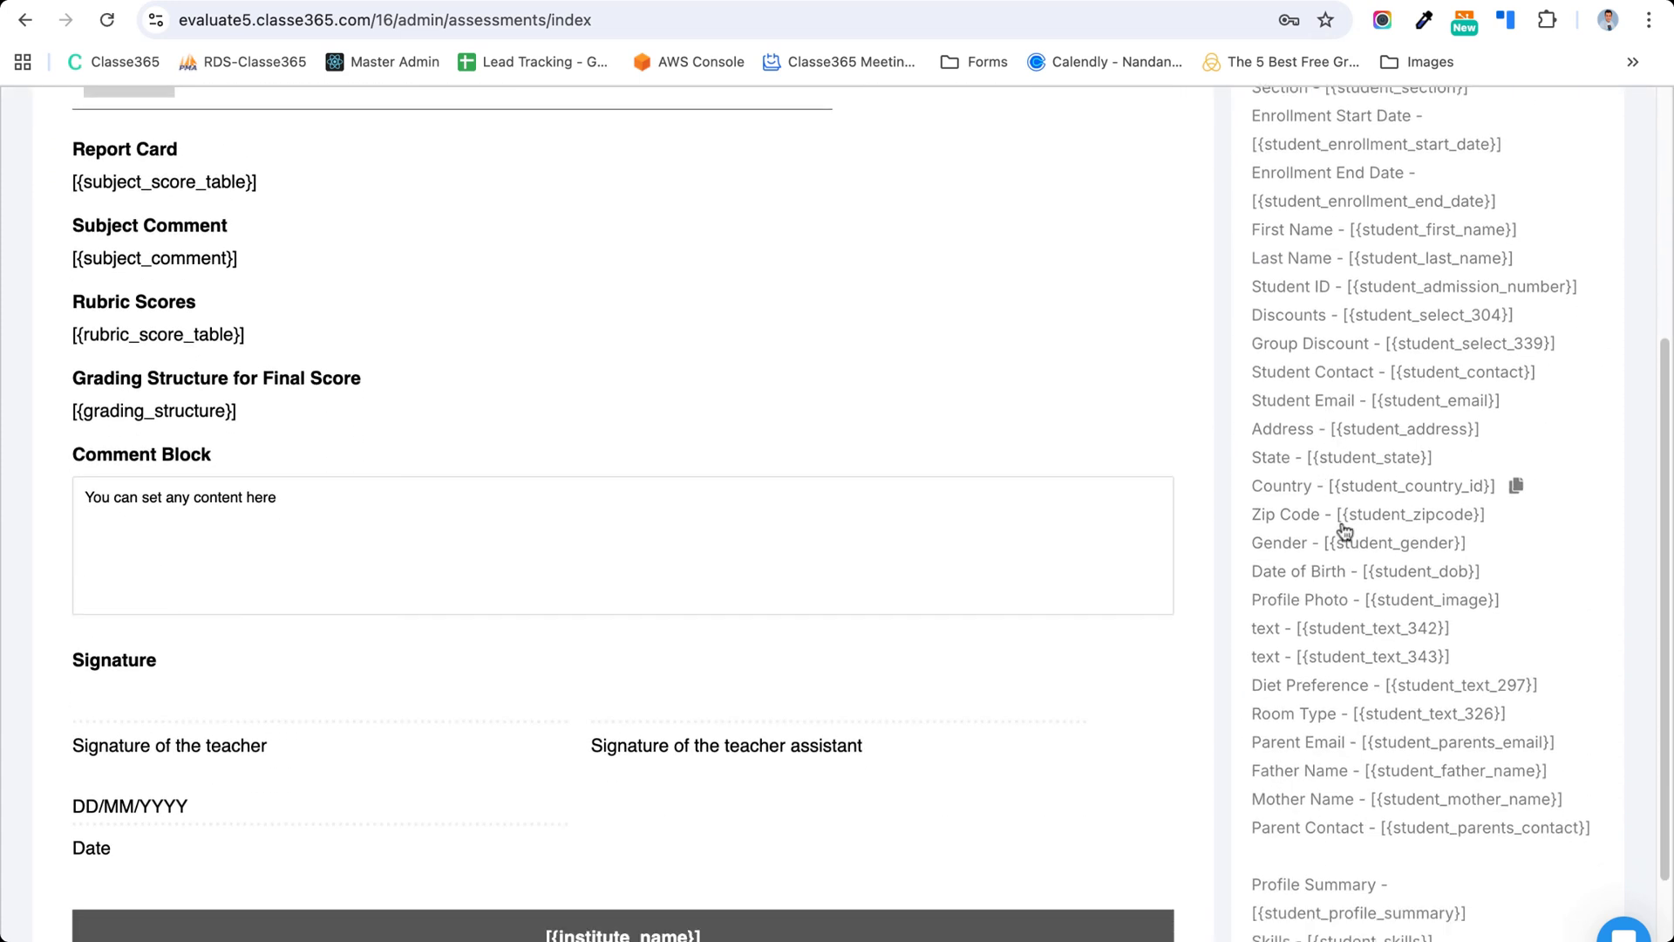
{"action": "scroll", "coordinate": [1366, 773], "scroll_direction": "up", "scroll_amount": 5}
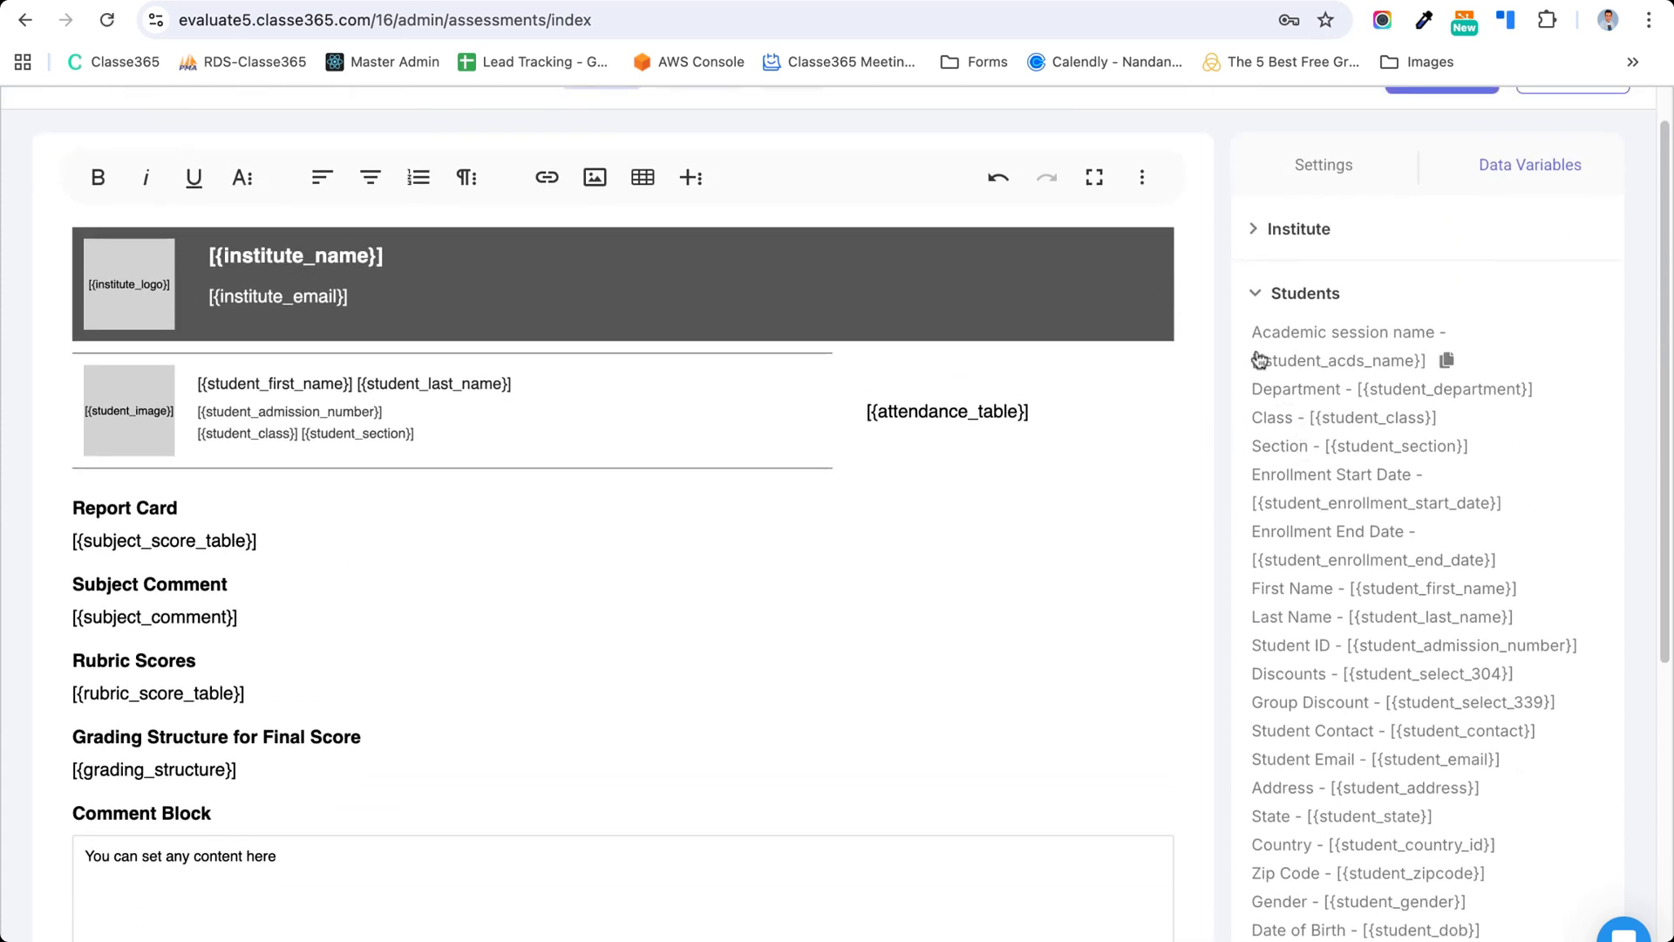
{"action": "left_click", "coordinate": [1258, 300]}
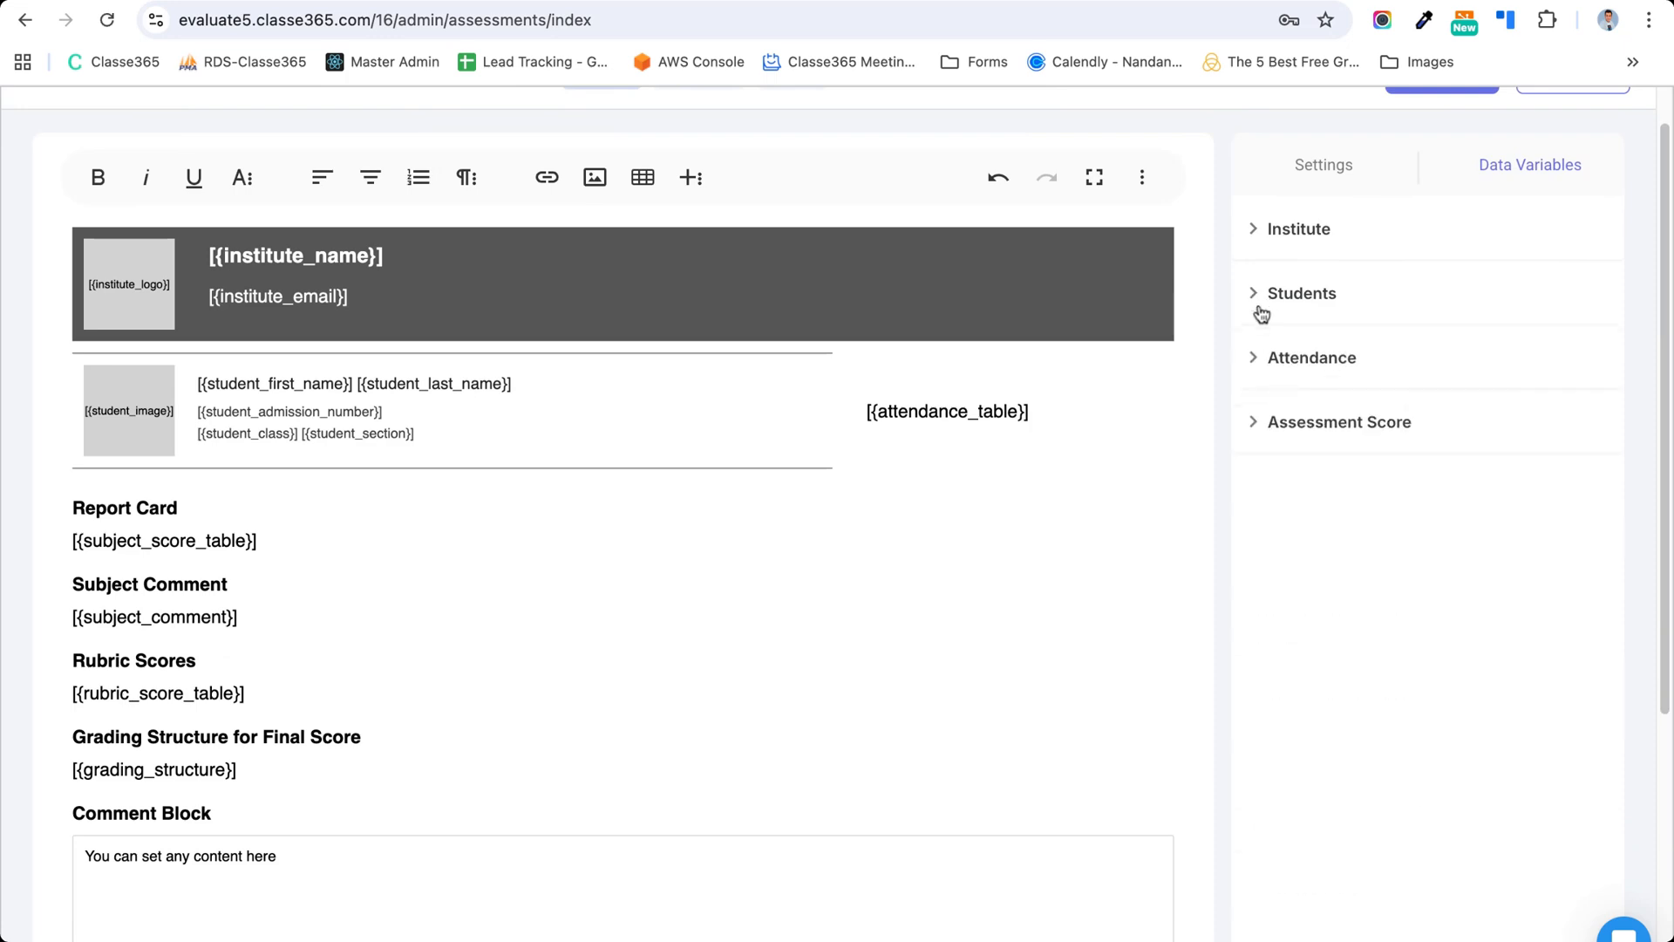
- Add Tardy and Class Cancelled to the attendance table settings and preview the report card
{"action": "left_click", "coordinate": [1263, 358]}
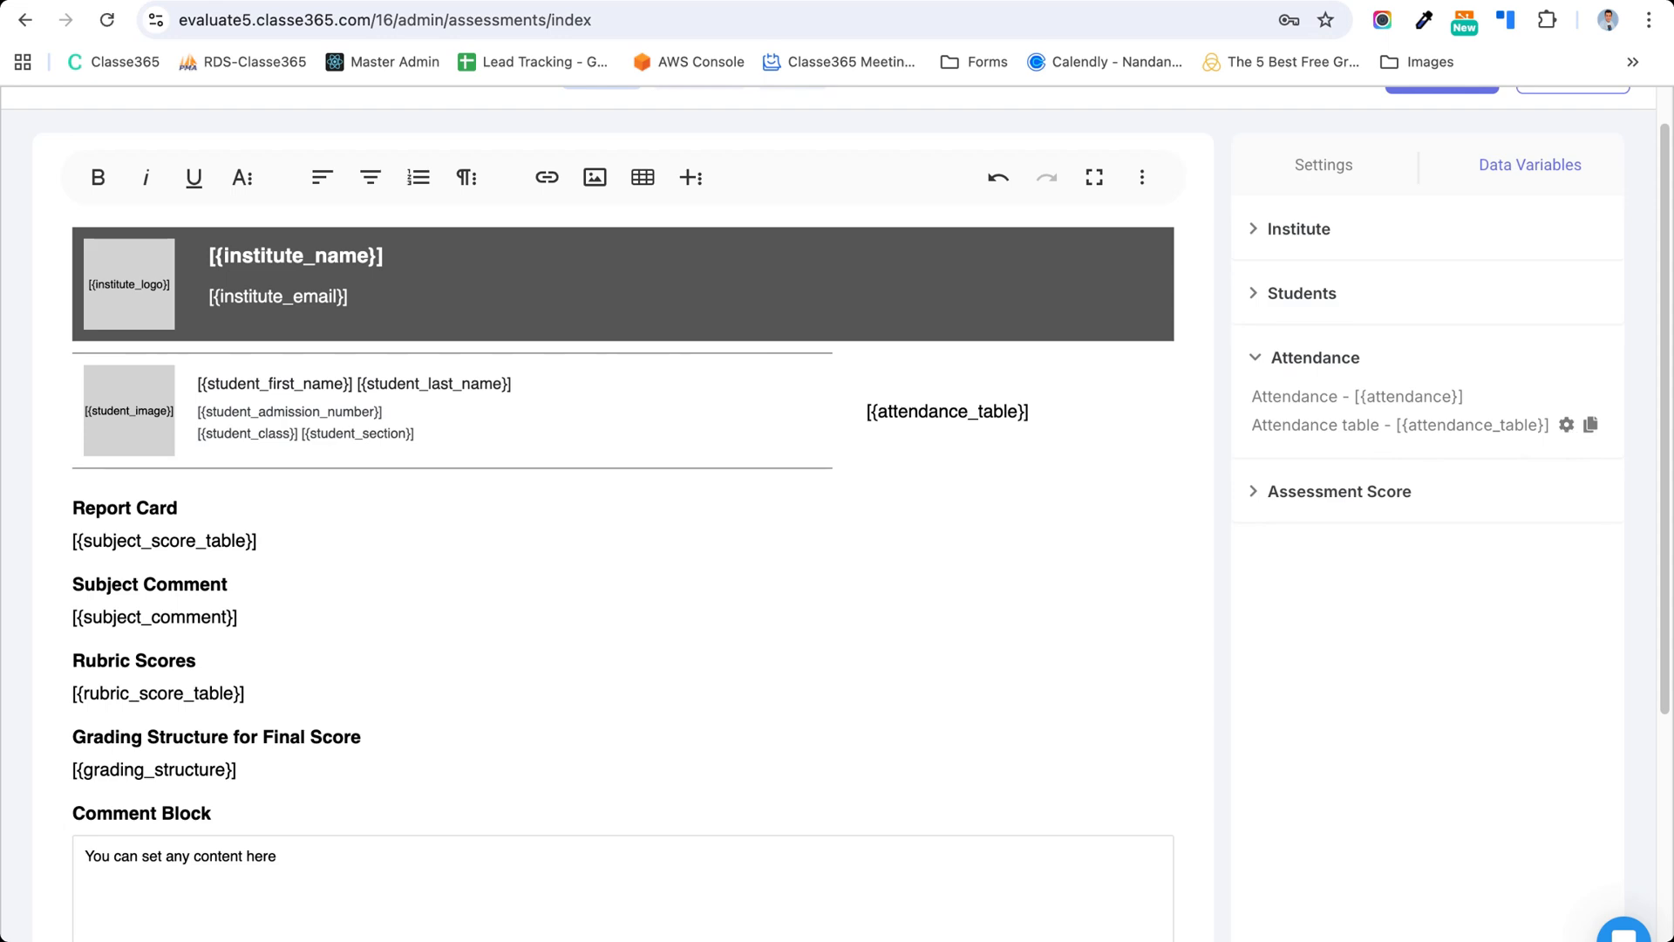
{"action": "left_click", "coordinate": [1567, 424]}
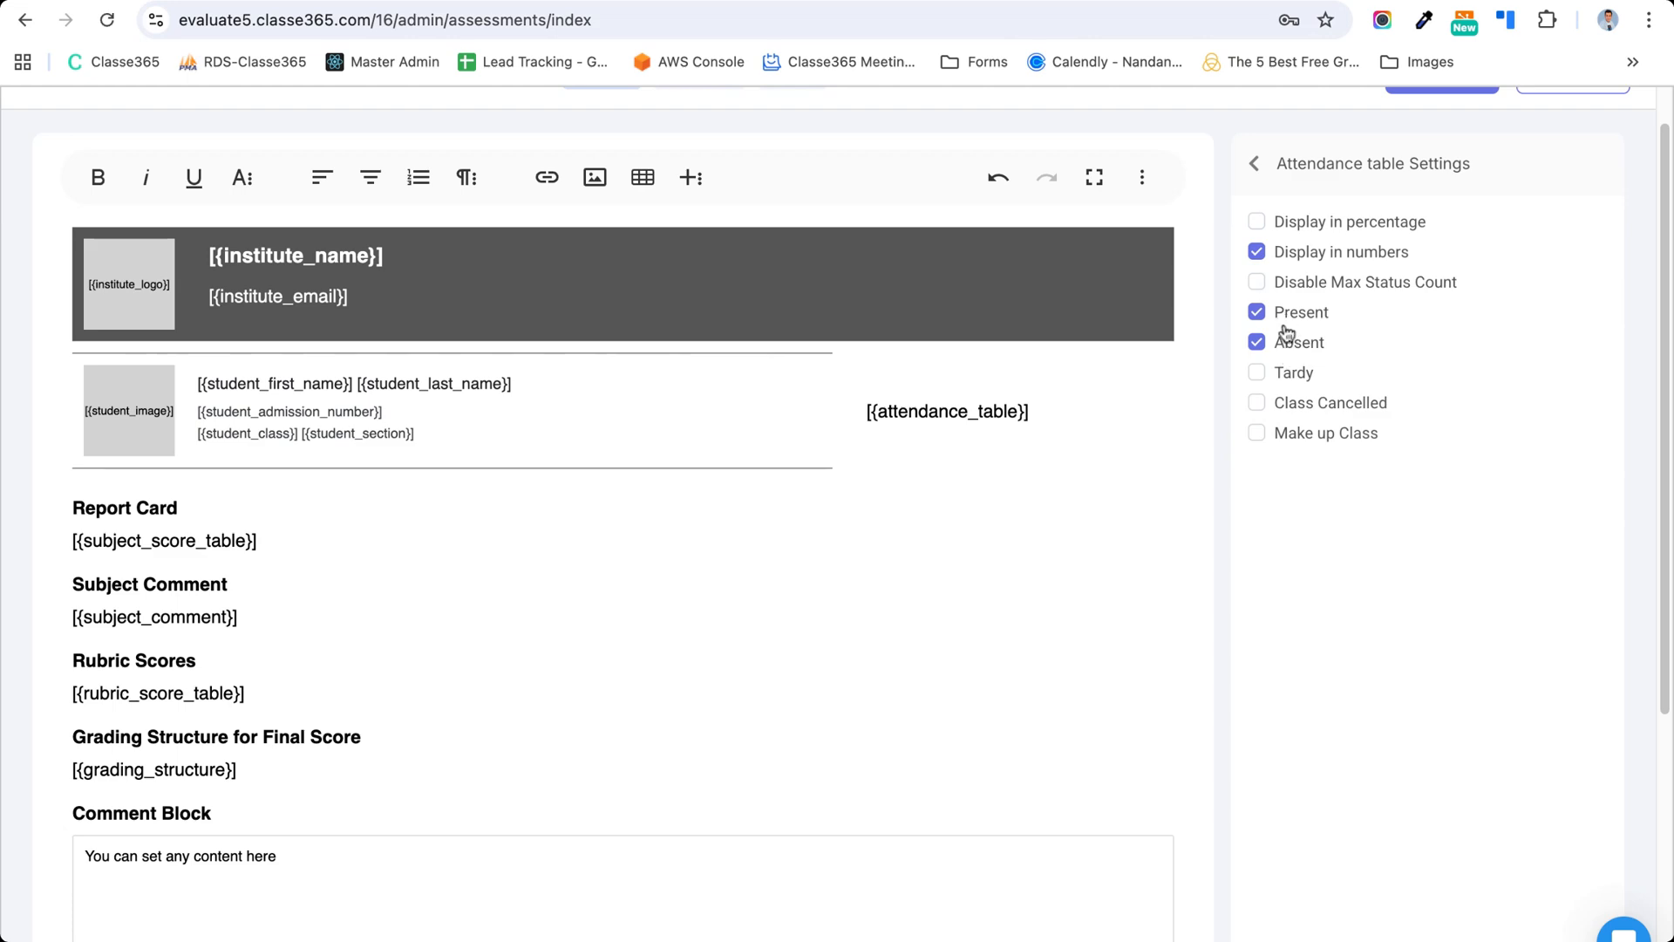
{"action": "left_click", "coordinate": [1278, 376]}
{"action": "scroll", "coordinate": [1158, 449], "scroll_direction": "up", "scroll_amount": 2}
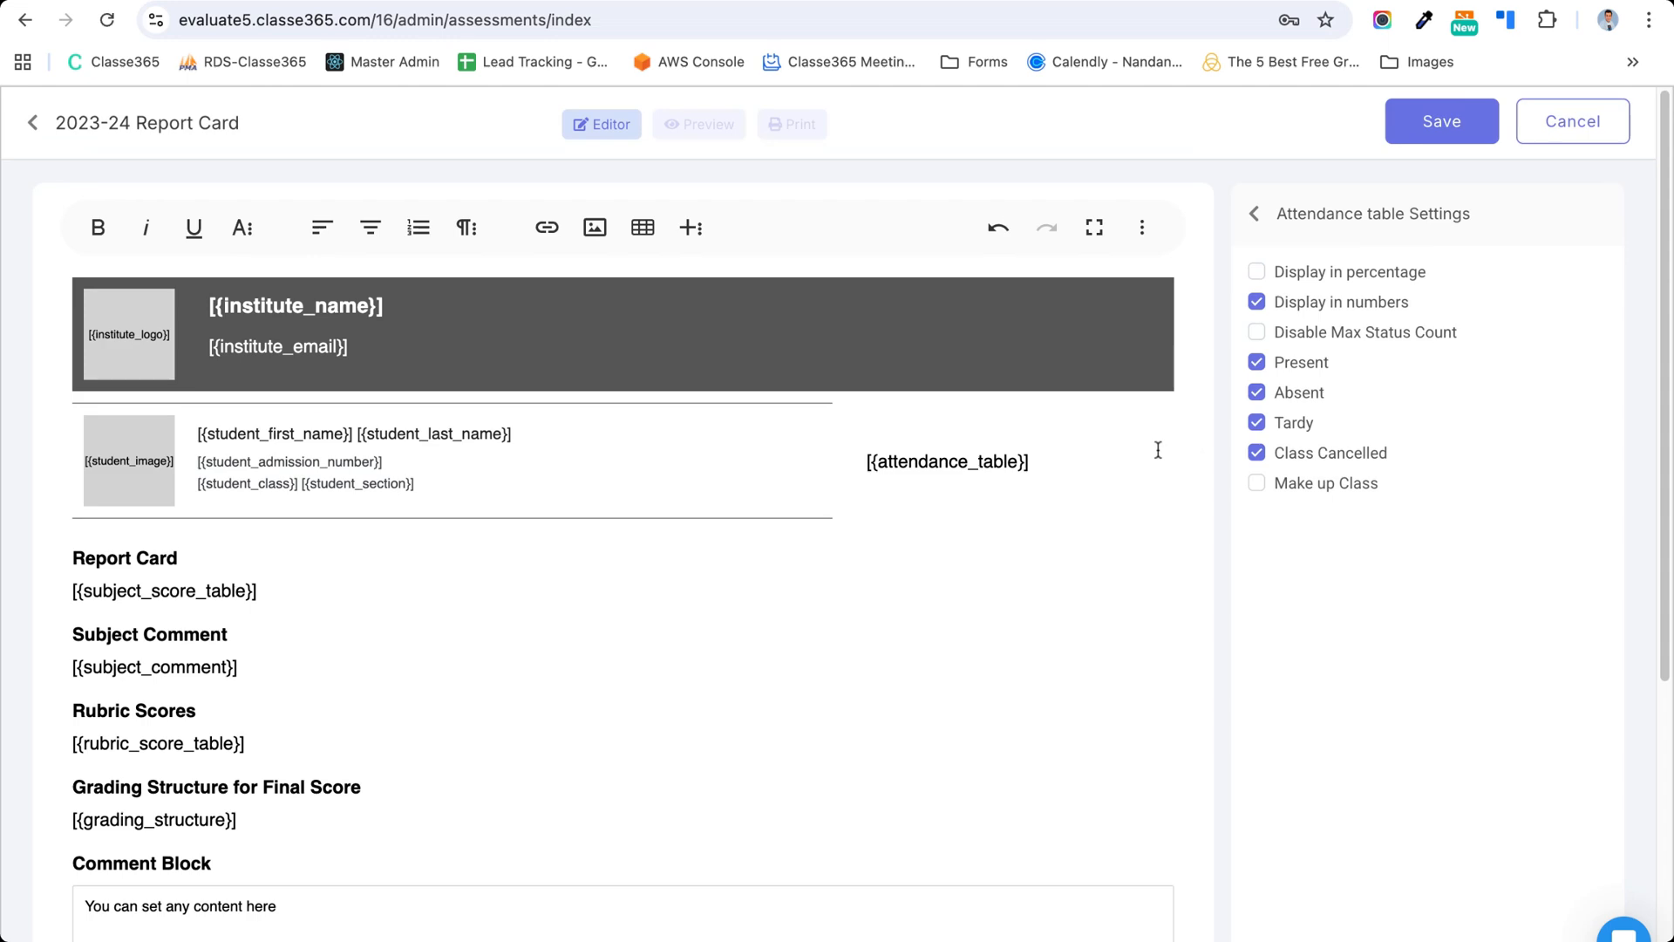
{"action": "left_click", "coordinate": [698, 136]}
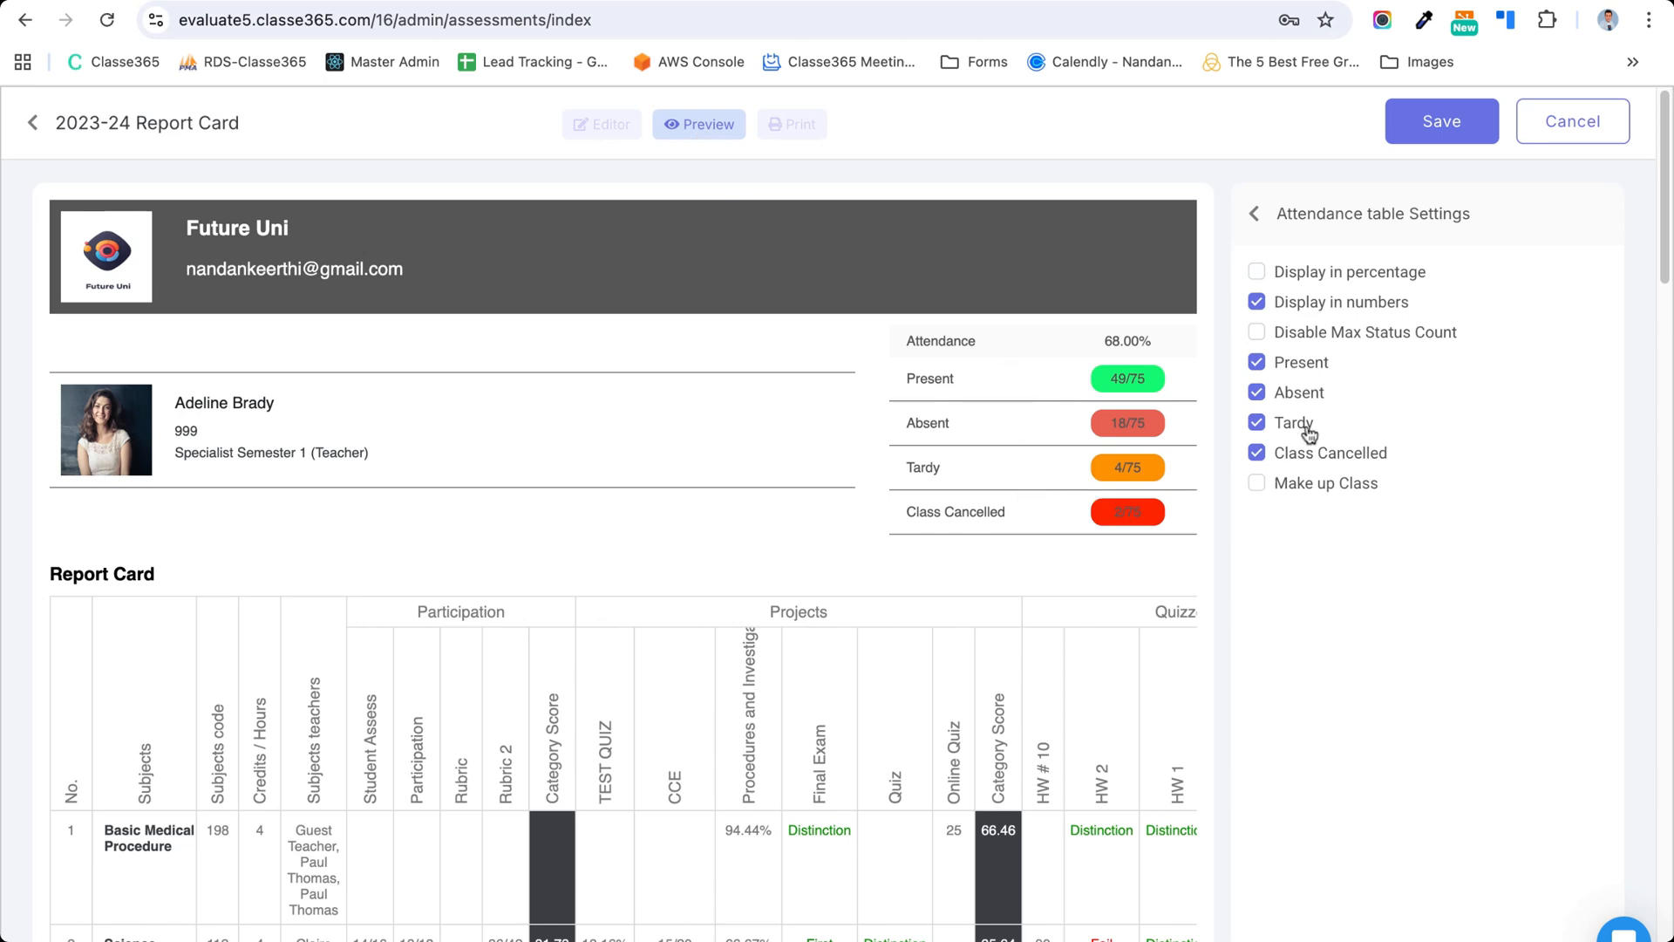
- Limit the attendance table to Present and Absent, display it in percentage instead of numbers, and leave its settings
{"action": "left_click", "coordinate": [1258, 393]}
{"action": "left_click", "coordinate": [1258, 423]}
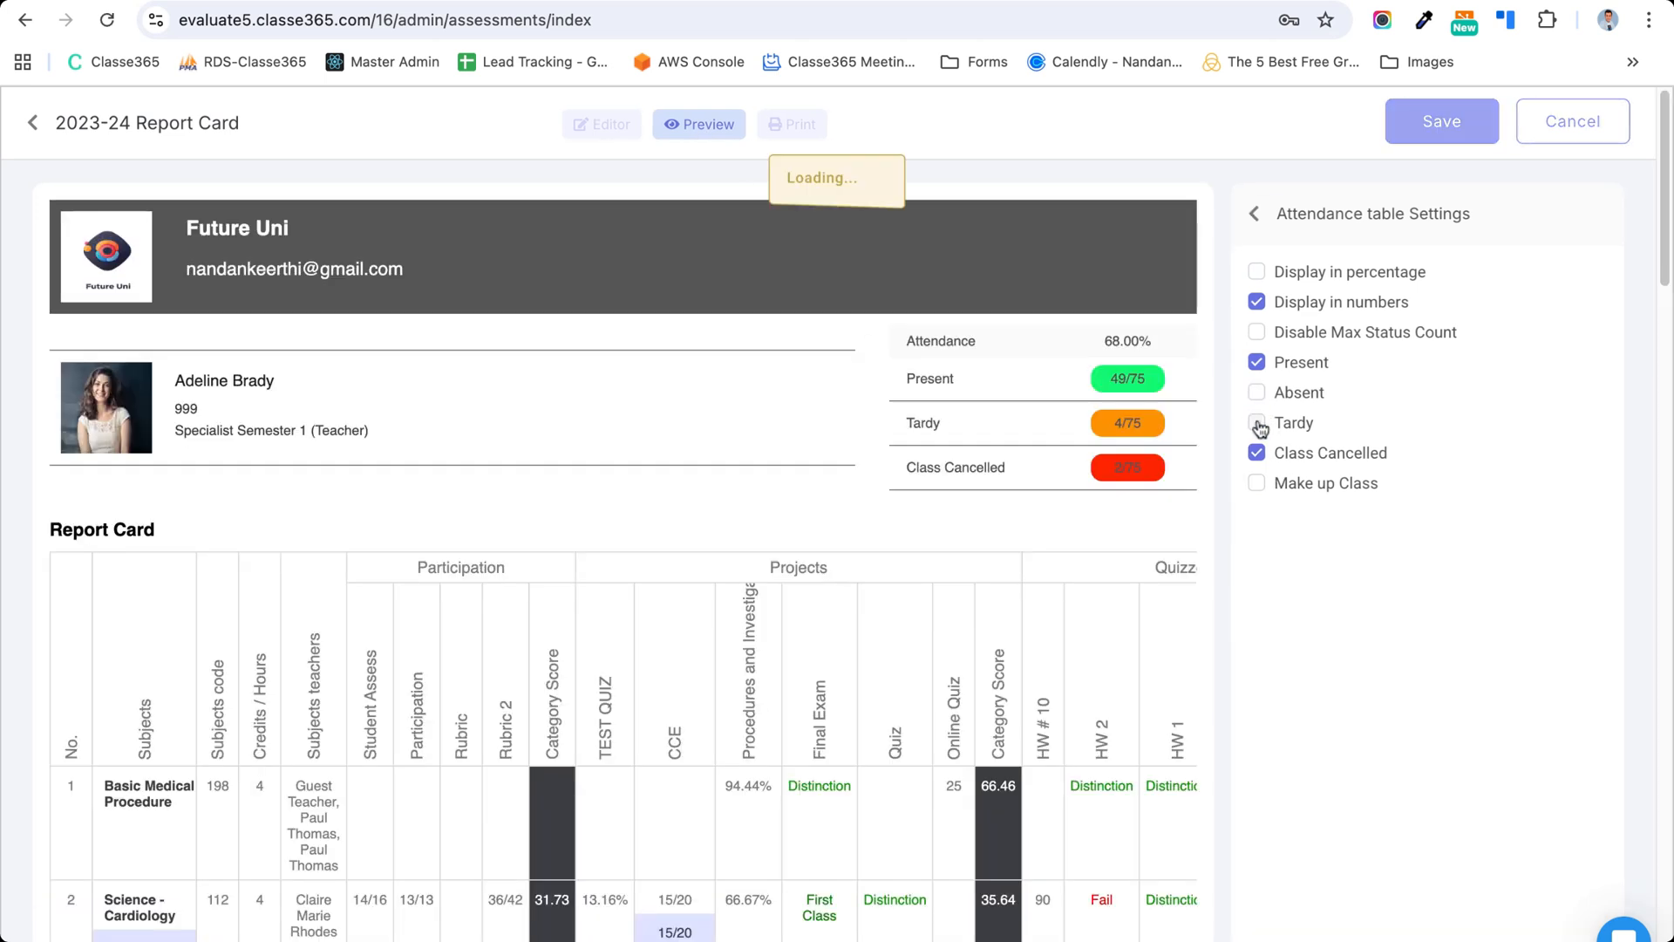
{"action": "left_click", "coordinate": [1257, 393]}
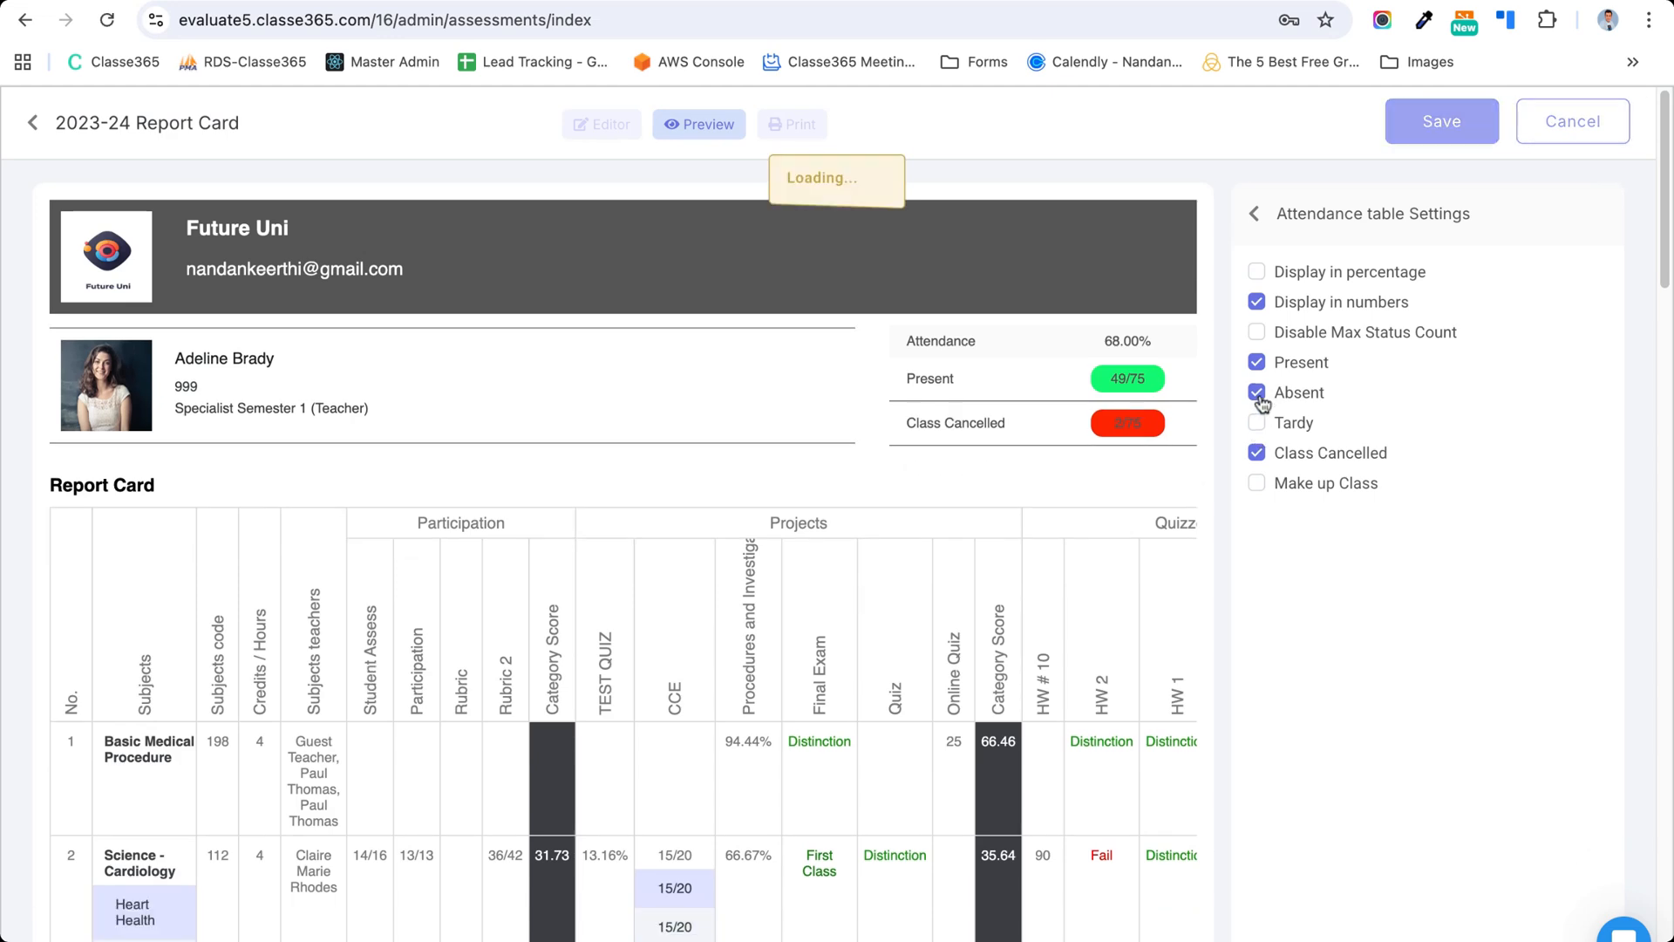
{"action": "left_click", "coordinate": [1257, 453]}
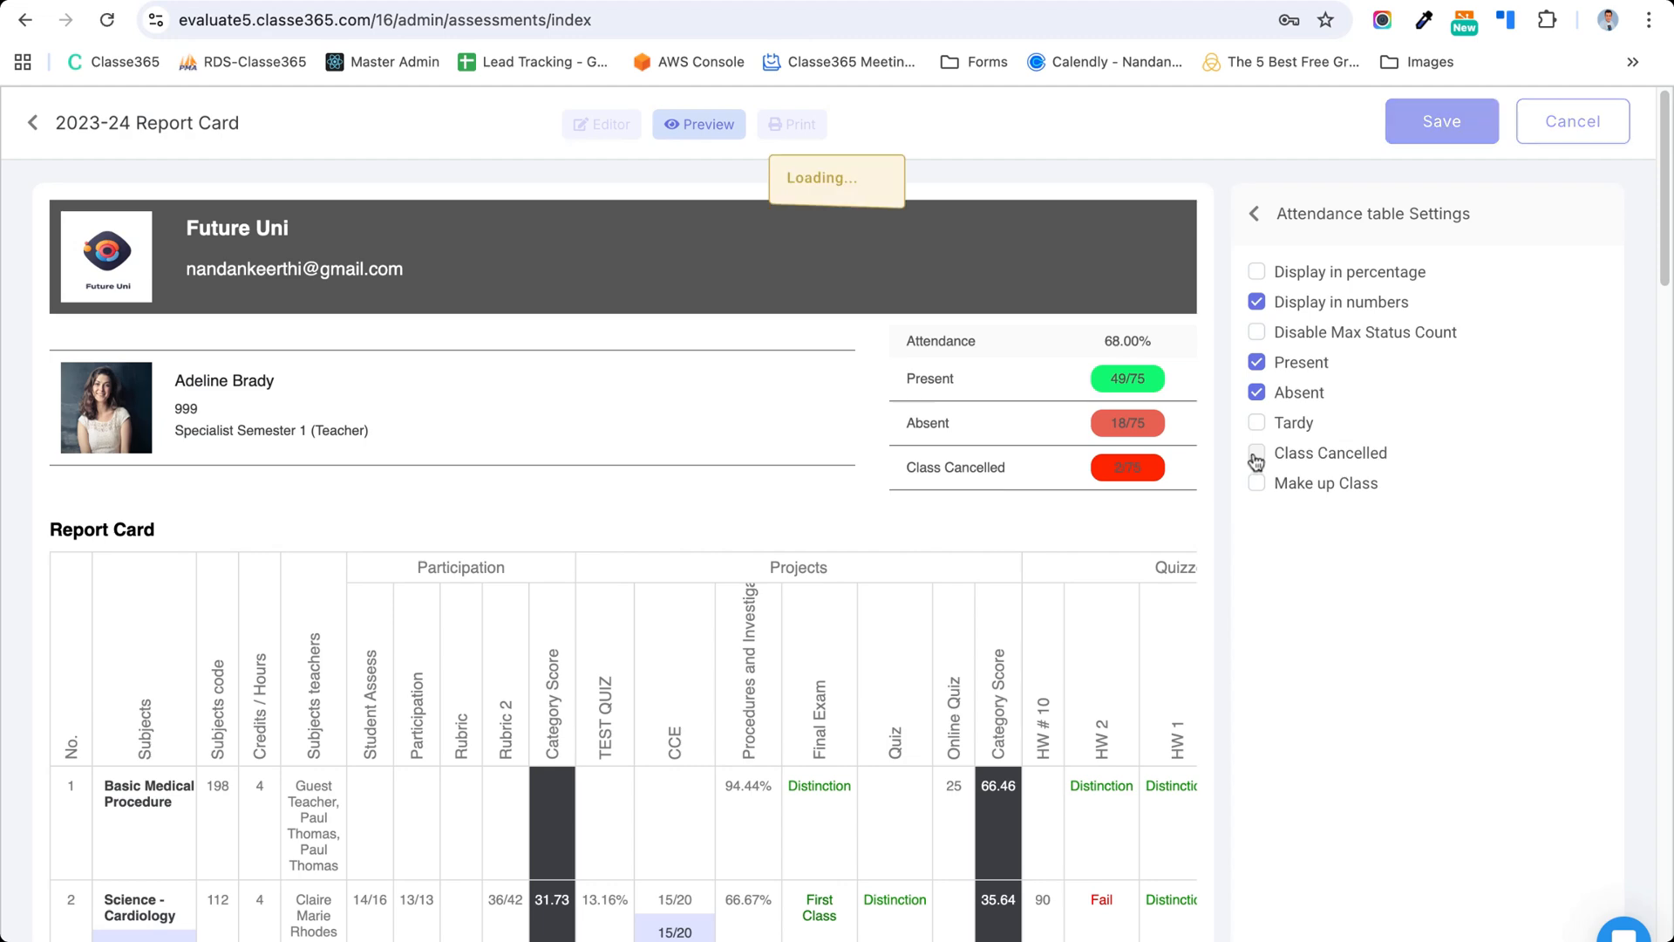
{"action": "left_click", "coordinate": [1258, 273]}
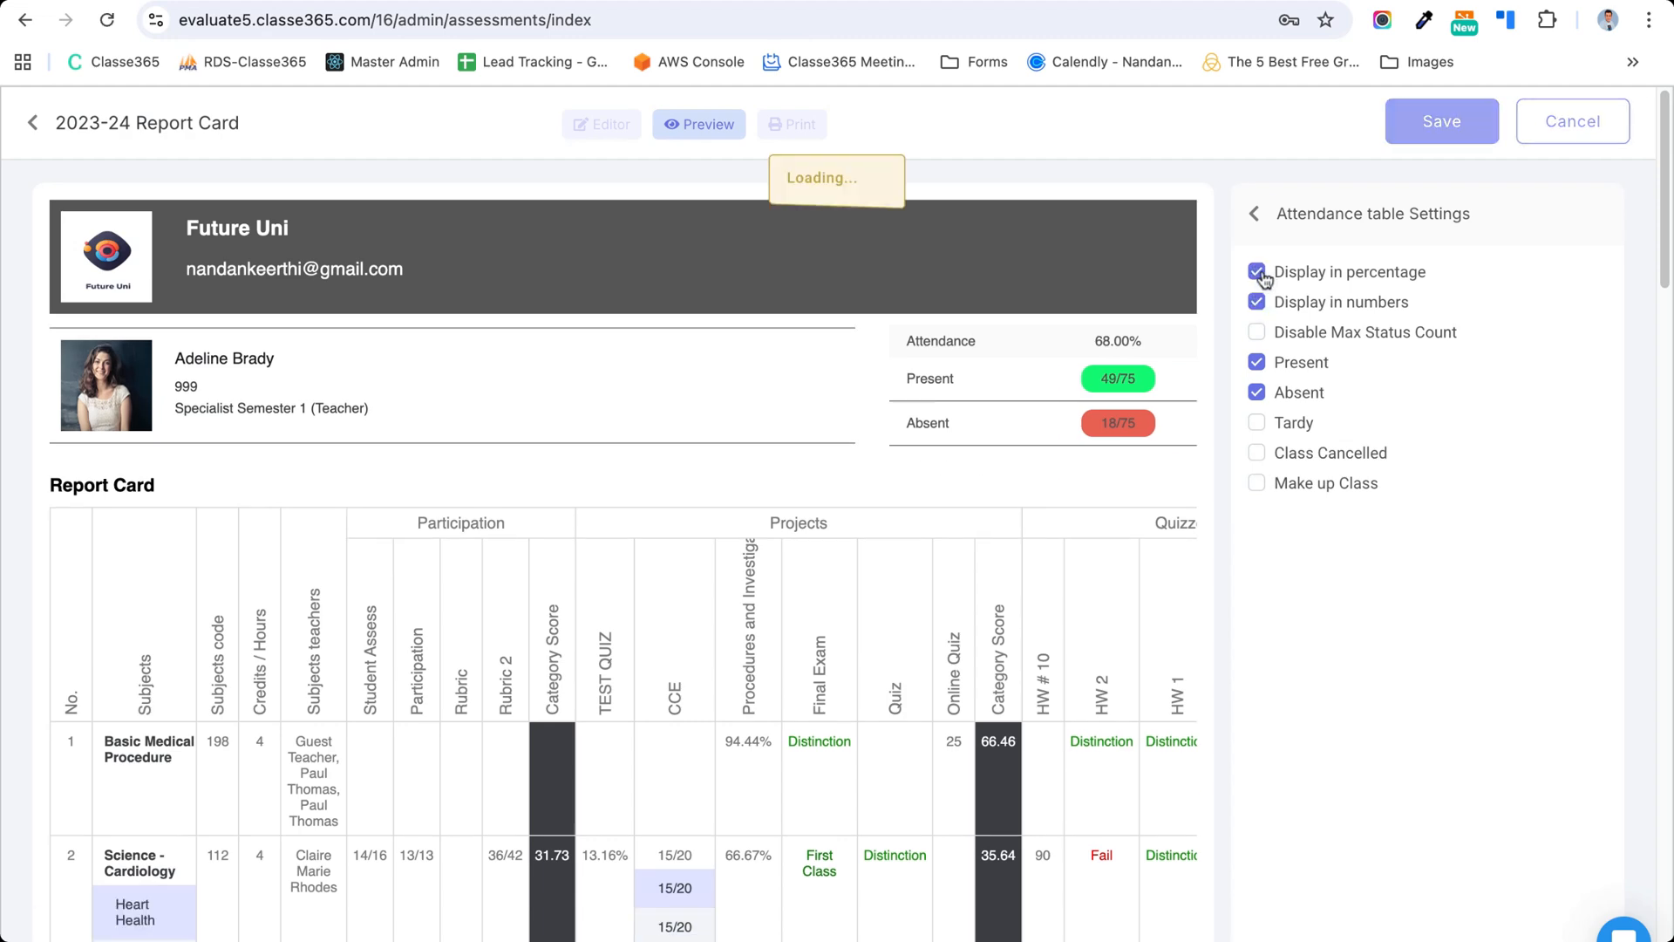
{"action": "left_click", "coordinate": [1257, 302]}
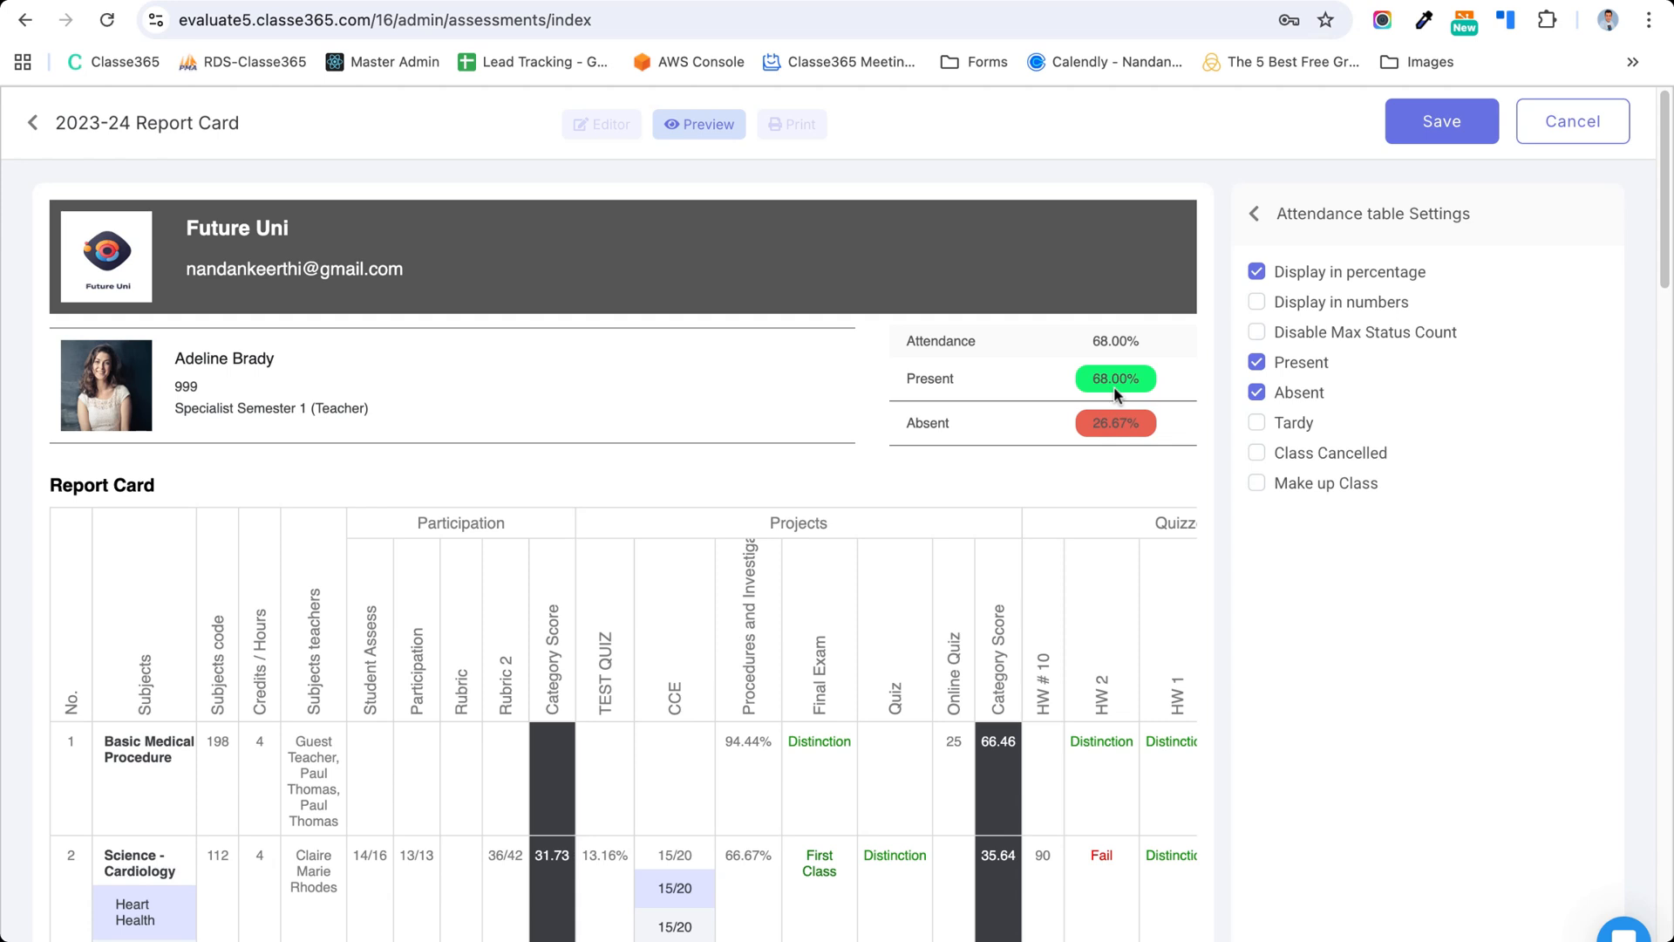
{"action": "left_click", "coordinate": [1254, 215]}
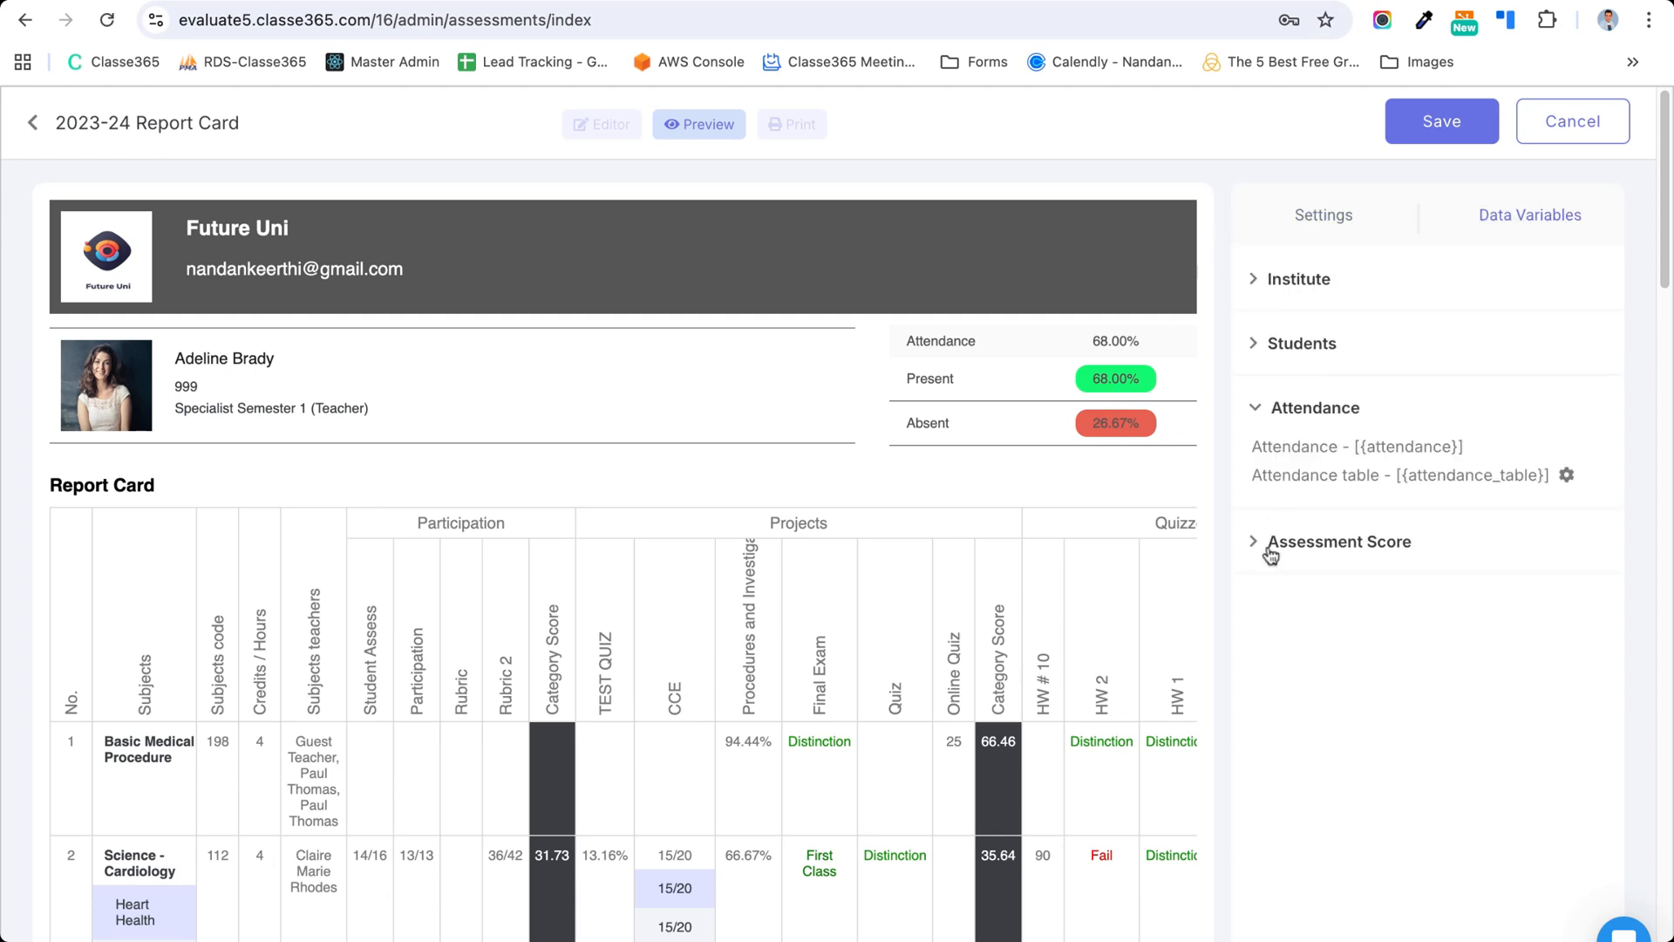
- Collapse the attendance variables and review the assessment score data variables
{"action": "left_click", "coordinate": [1263, 410]}
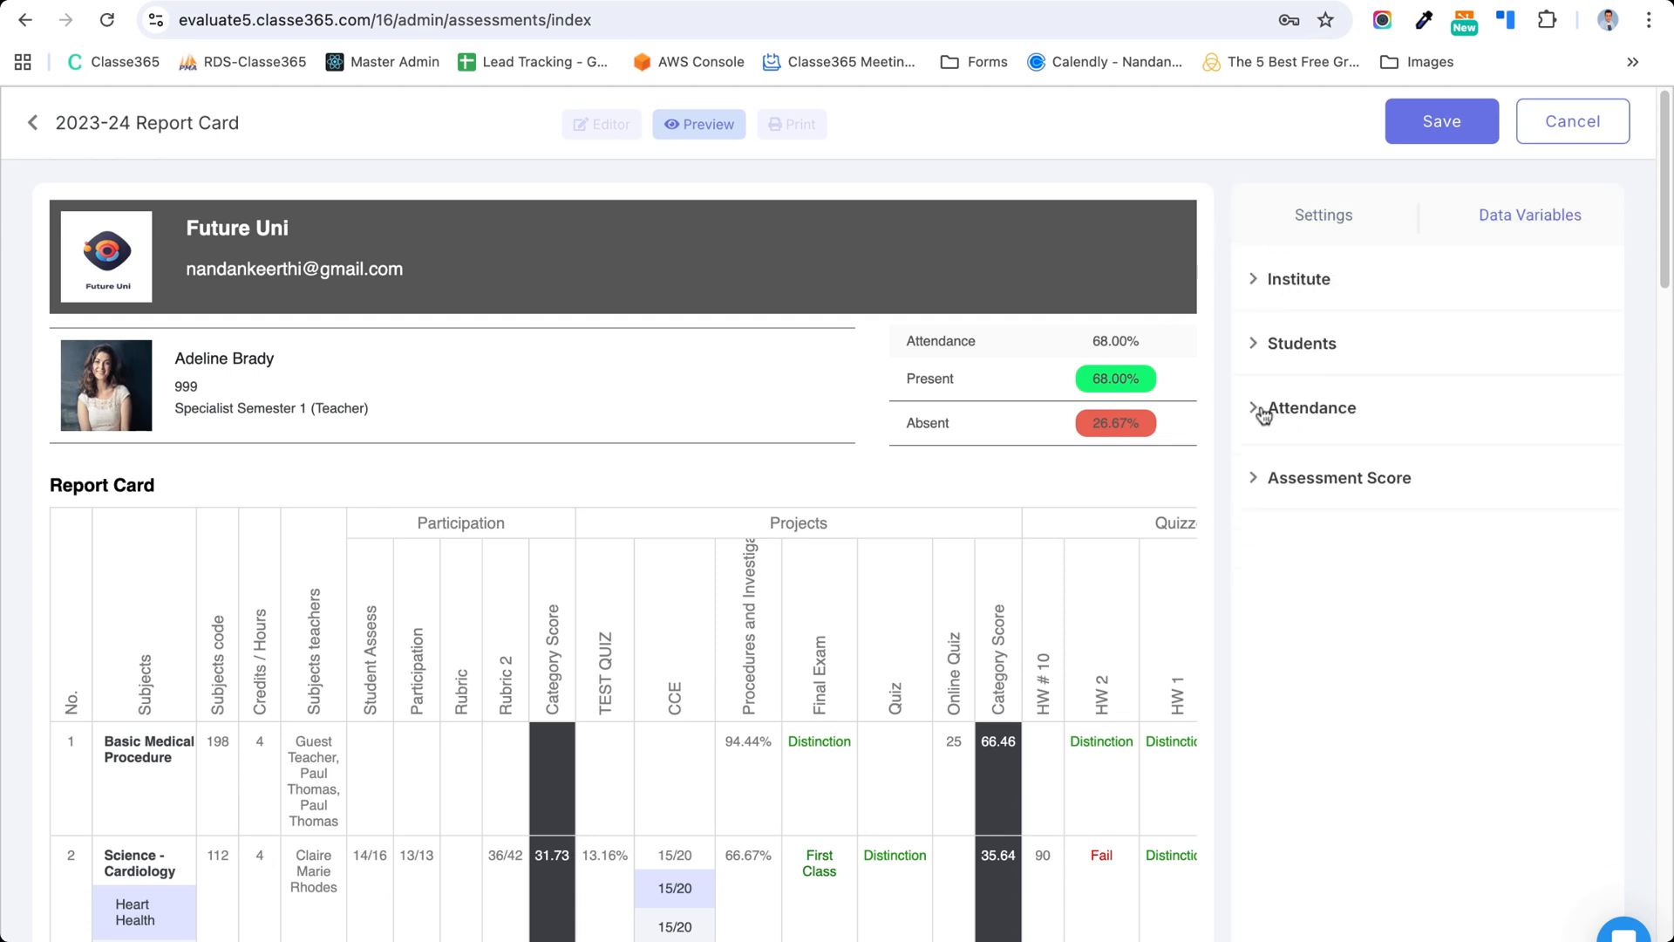
{"action": "left_click", "coordinate": [1260, 479]}
{"action": "scroll", "coordinate": [1347, 554], "scroll_direction": "down", "scroll_amount": 1}
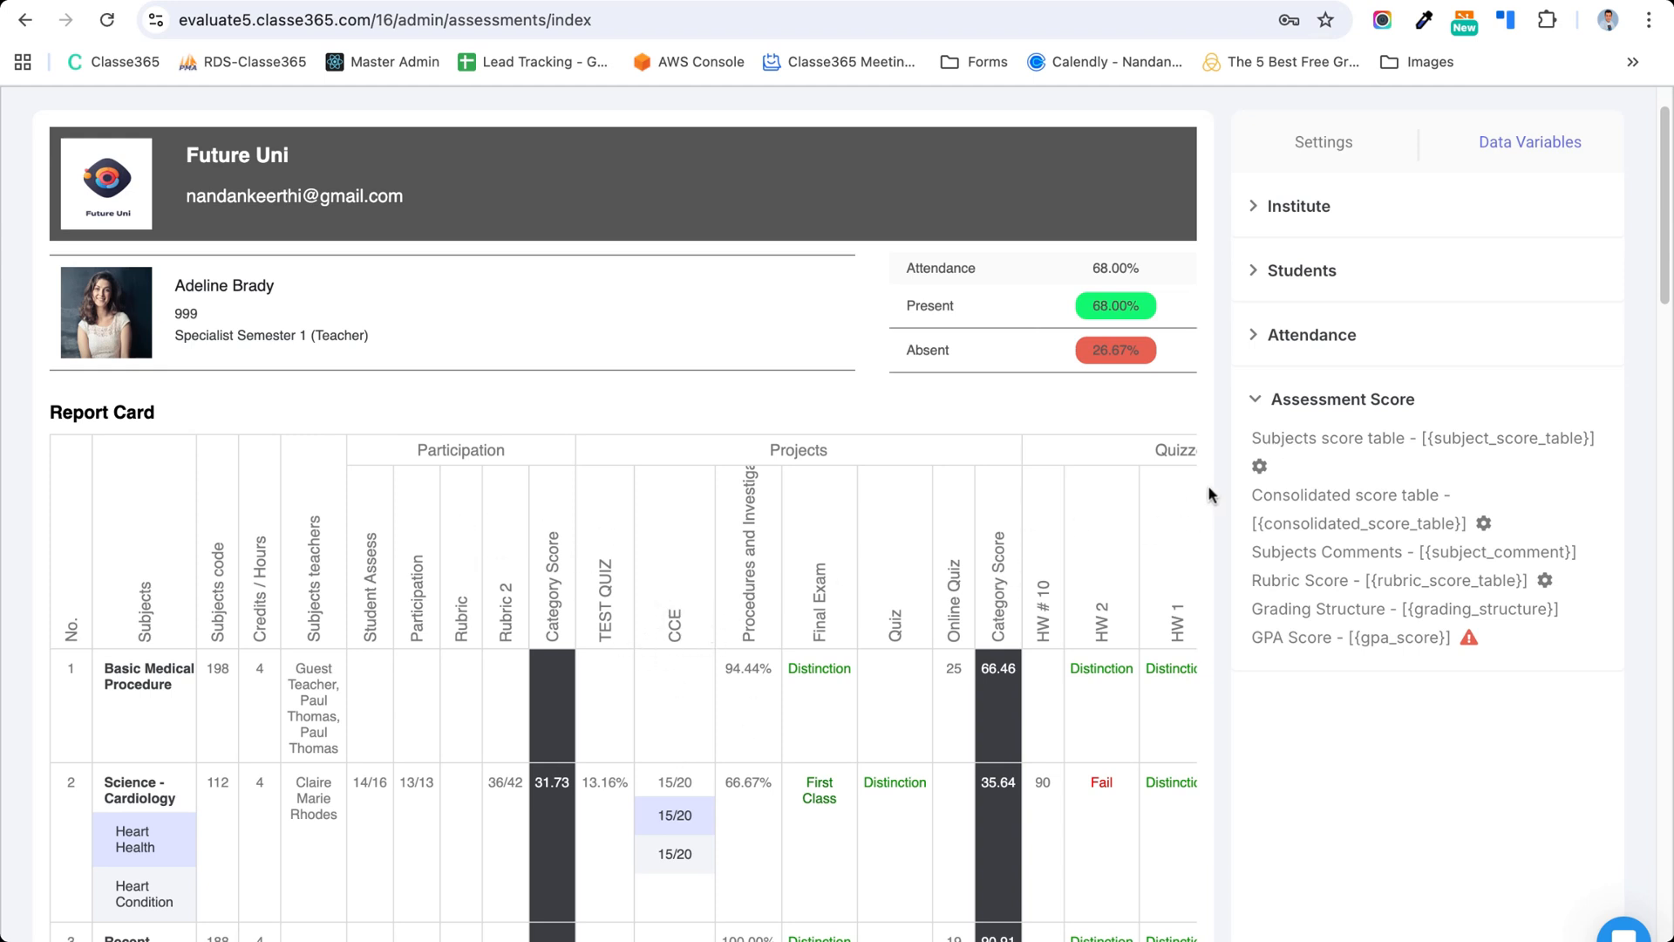
- Open the settings of the subjects score table and turn off the display of CCE scores
{"action": "left_click", "coordinate": [1259, 468]}
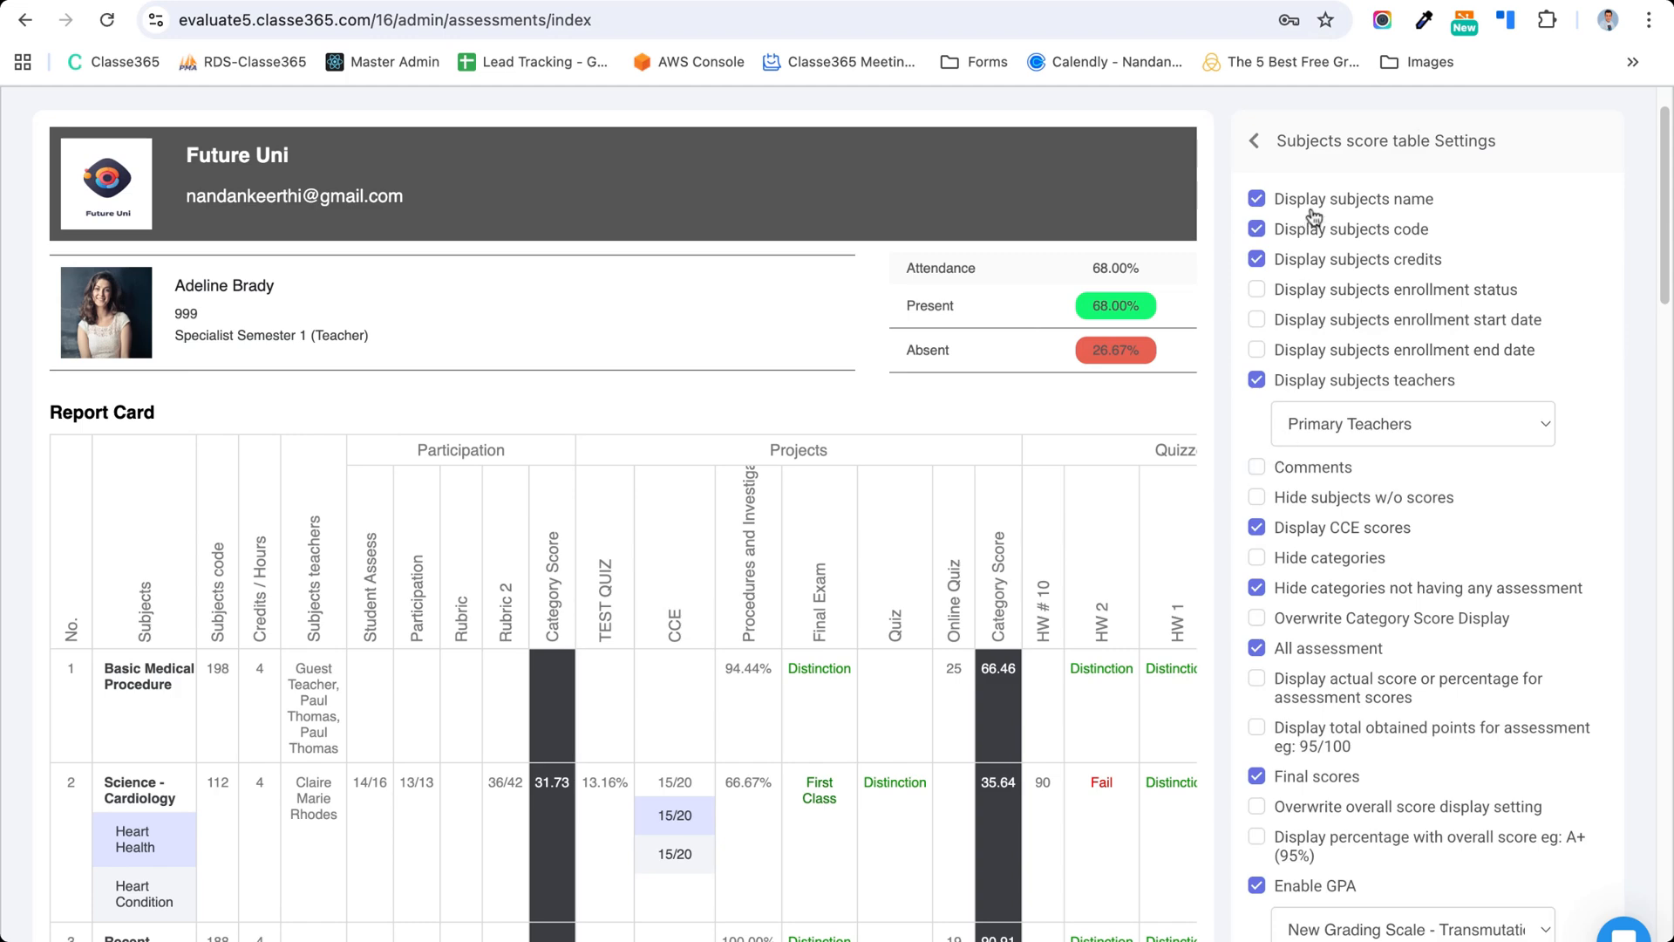
{"action": "scroll", "coordinate": [1336, 504], "scroll_direction": "down", "scroll_amount": 2}
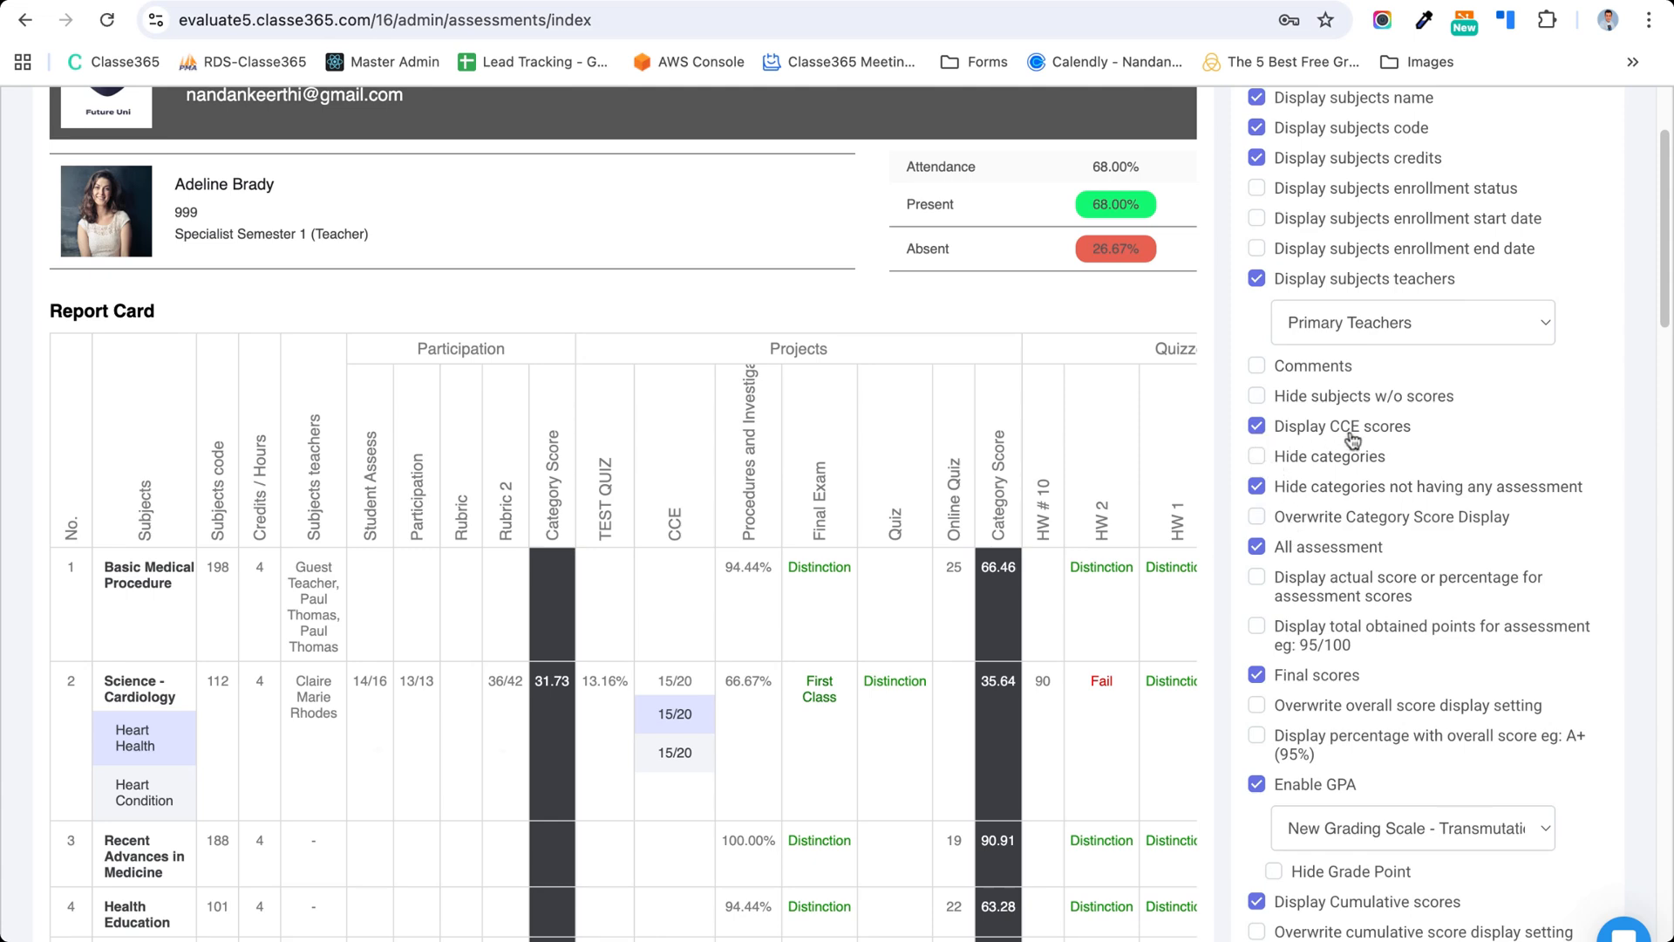
{"action": "left_click", "coordinate": [1302, 432]}
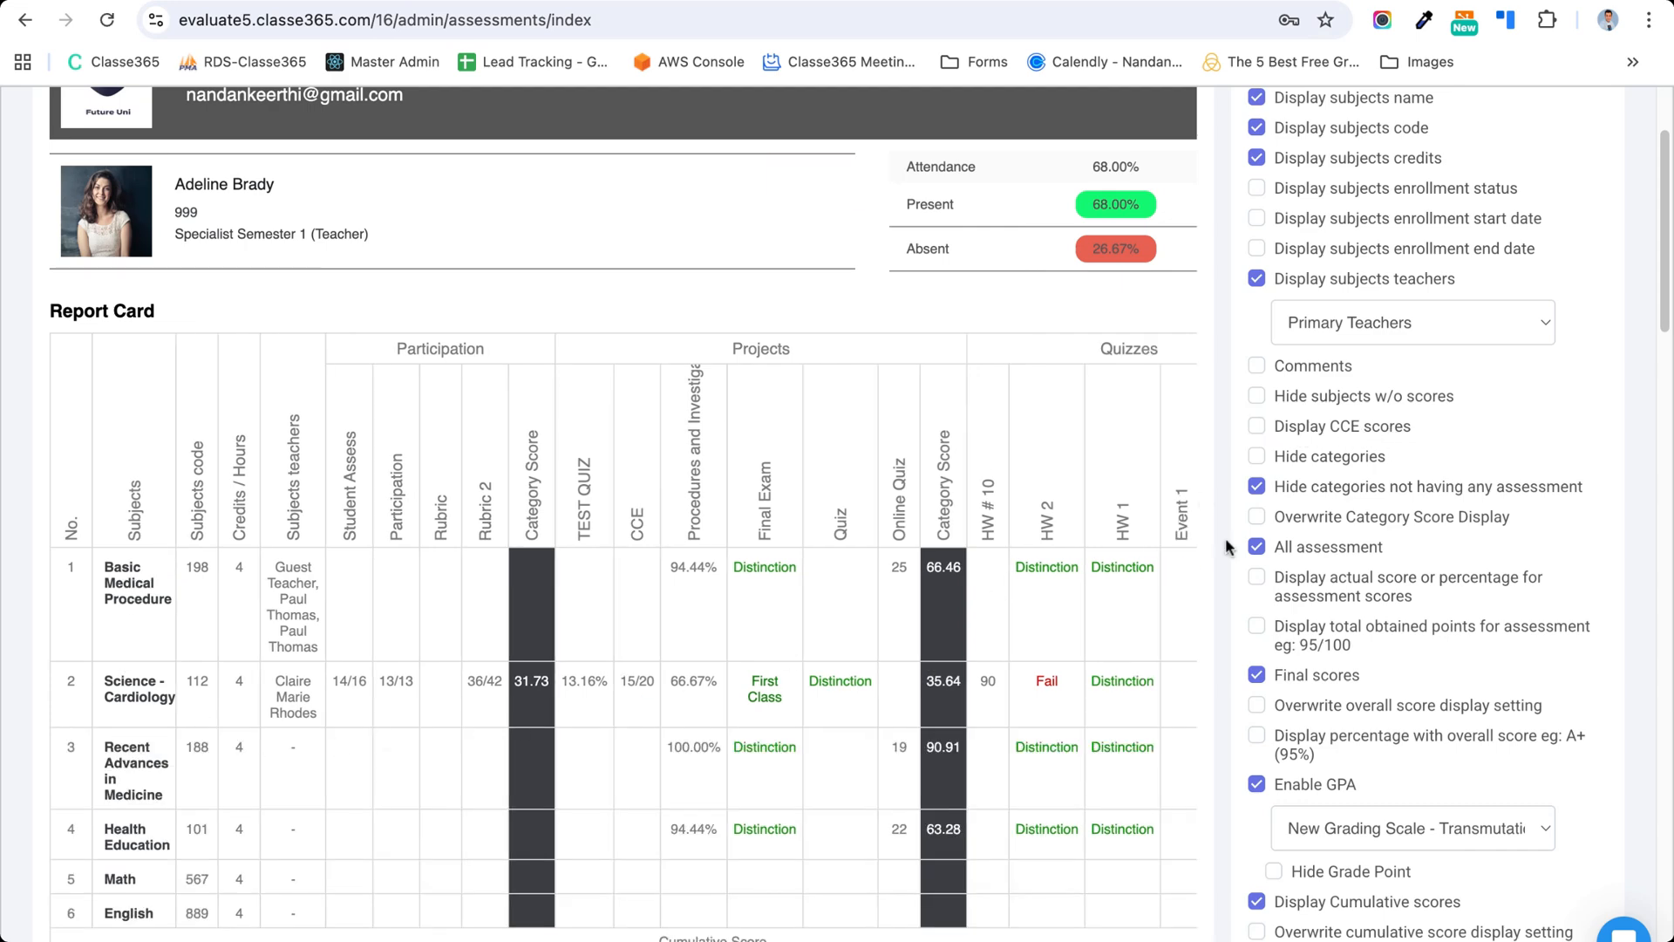
{"action": "left_click", "coordinate": [1257, 546]}
{"action": "scroll", "coordinate": [1308, 423], "scroll_direction": "up", "scroll_amount": 2}
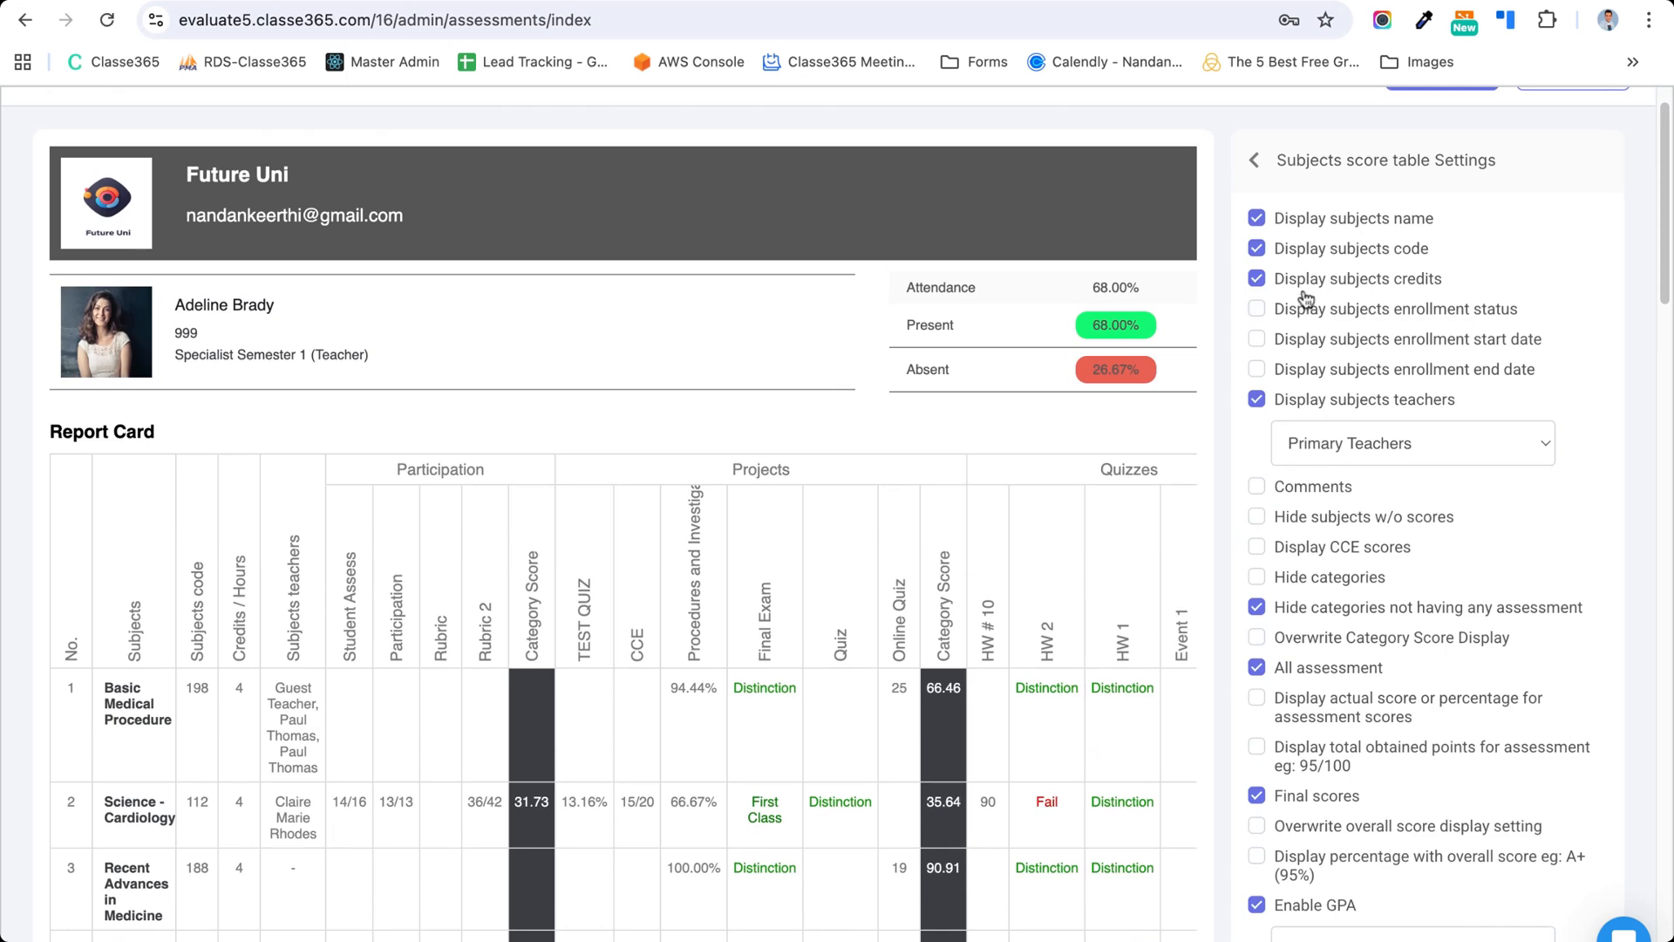
- Hide the subjects credits and subjects code columns in the report card's score table
{"action": "left_click", "coordinate": [1305, 286]}
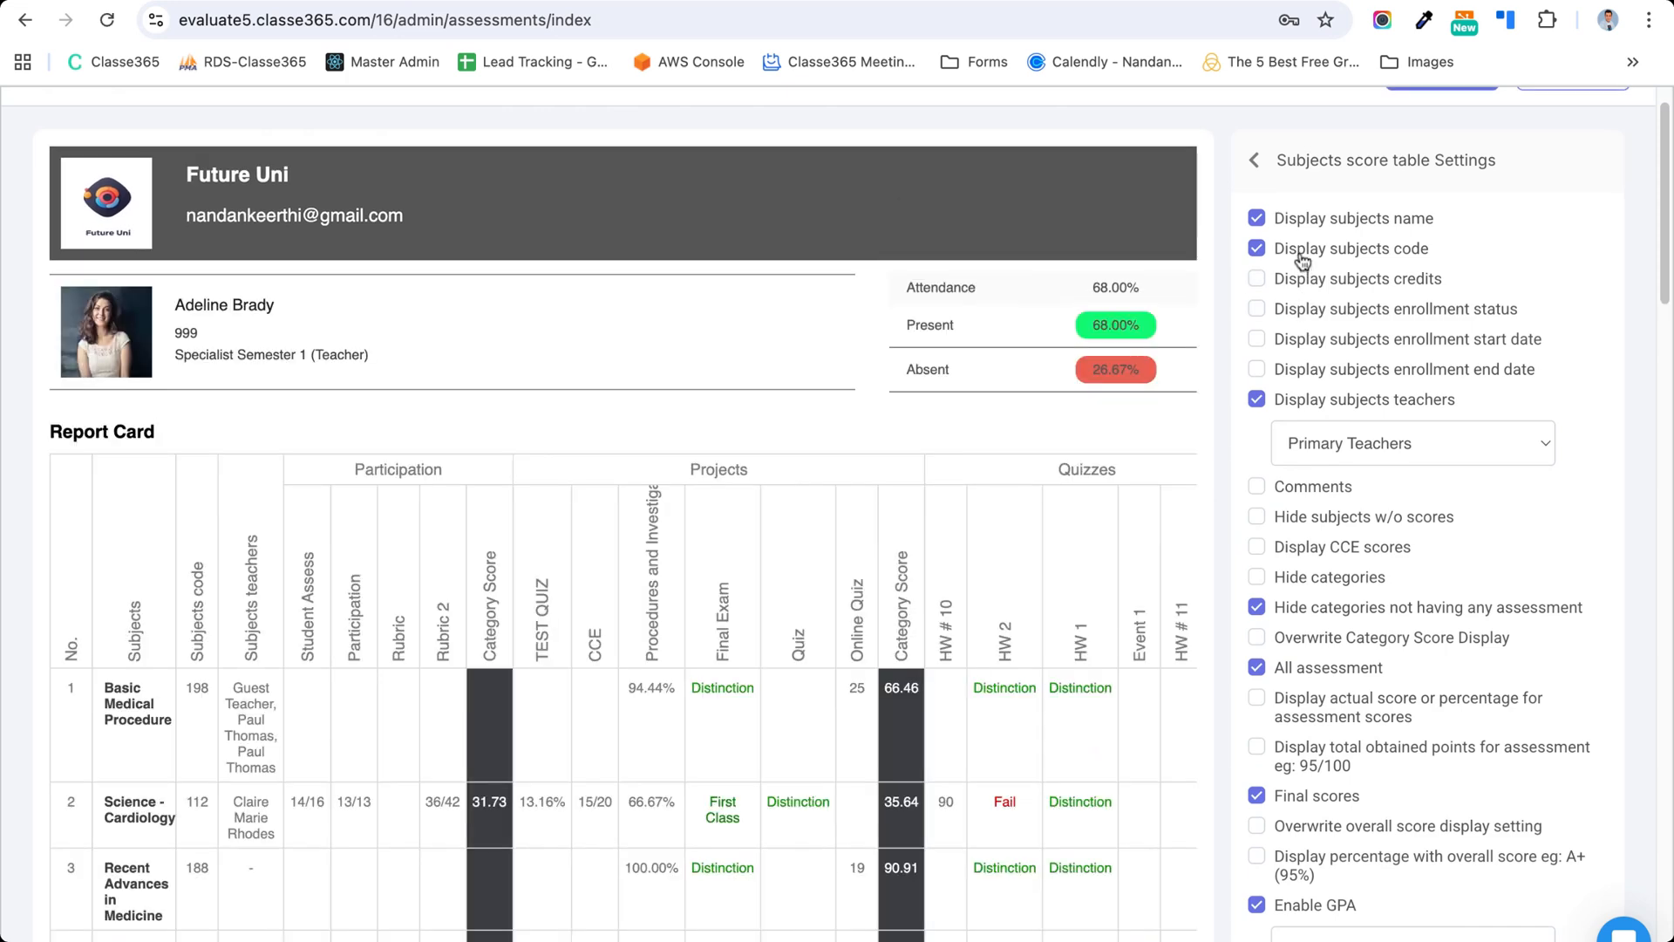
{"action": "left_click", "coordinate": [1302, 258]}
{"action": "scroll", "coordinate": [1303, 262], "scroll_direction": "down", "scroll_amount": 3}
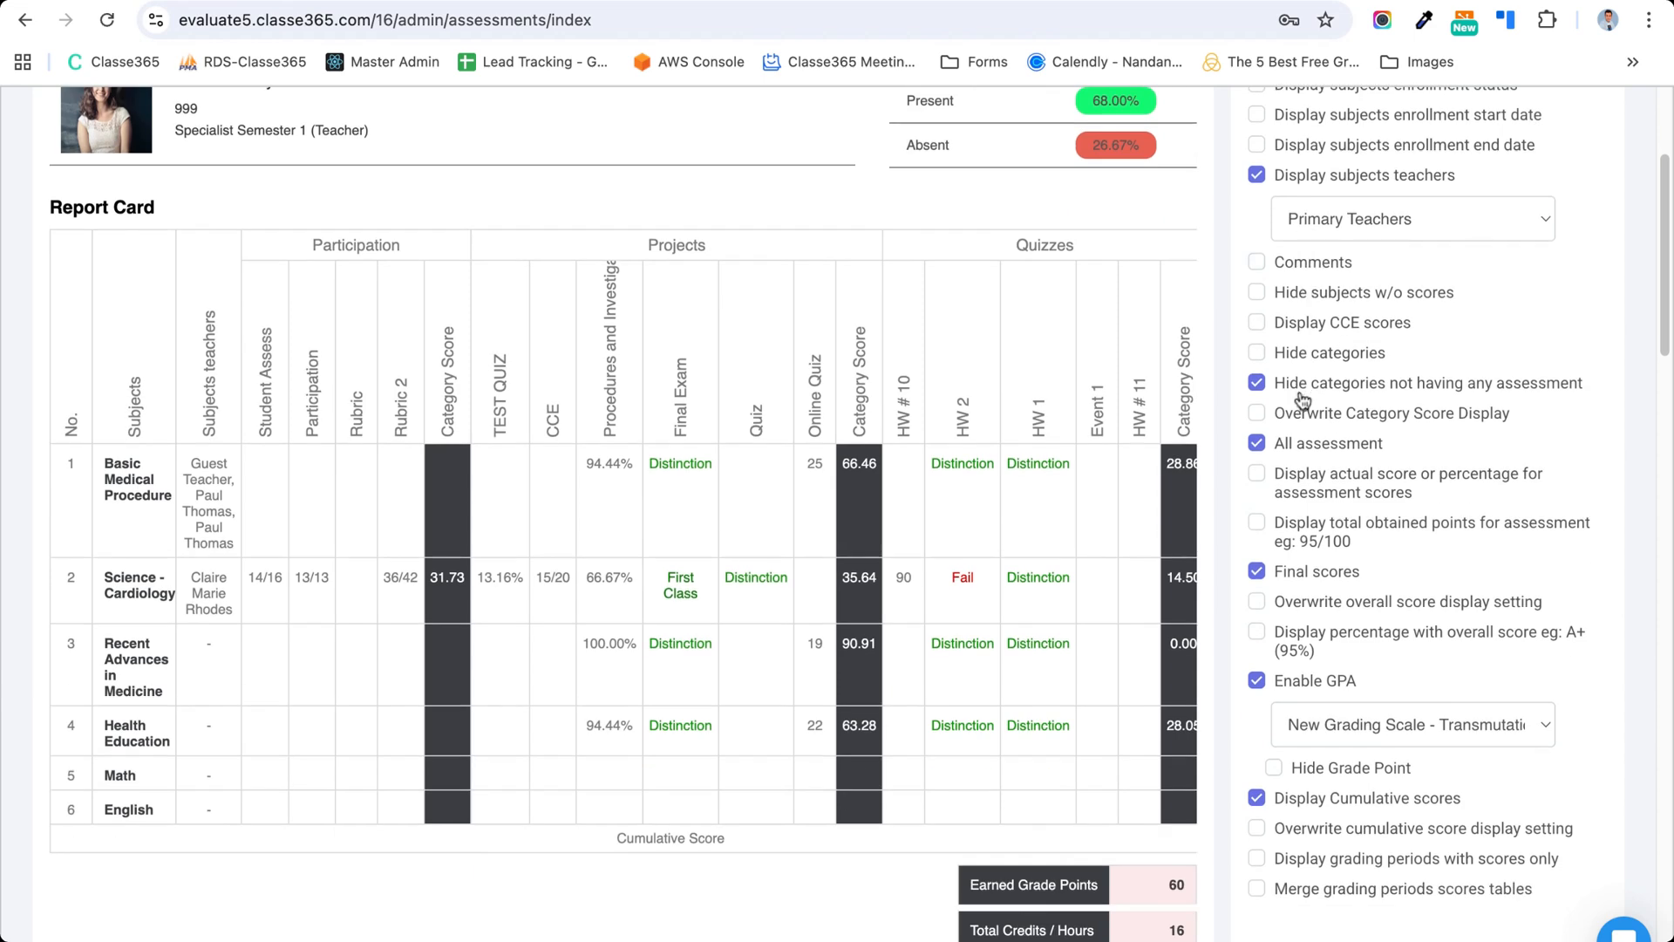
- Turn off All assessment in the score table, review the preview, and leave the template without saving
{"action": "left_click", "coordinate": [1291, 448]}
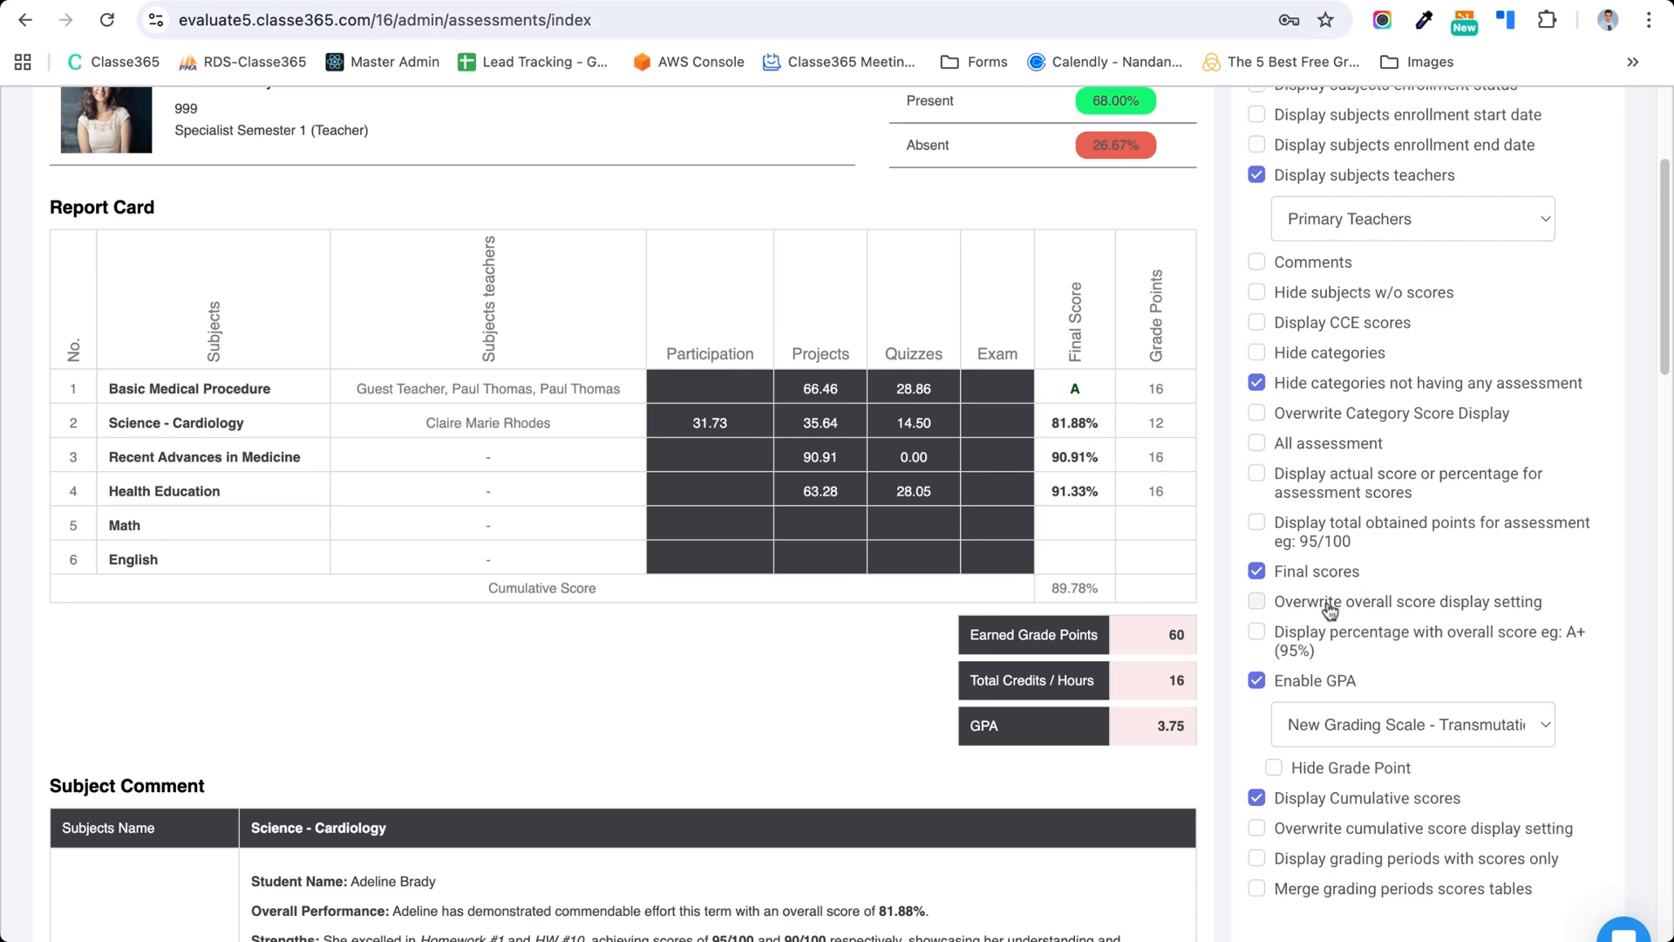
{"action": "scroll", "coordinate": [1329, 610], "scroll_direction": "down", "scroll_amount": 4}
{"action": "scroll", "coordinate": [1329, 610], "scroll_direction": "up", "scroll_amount": 7}
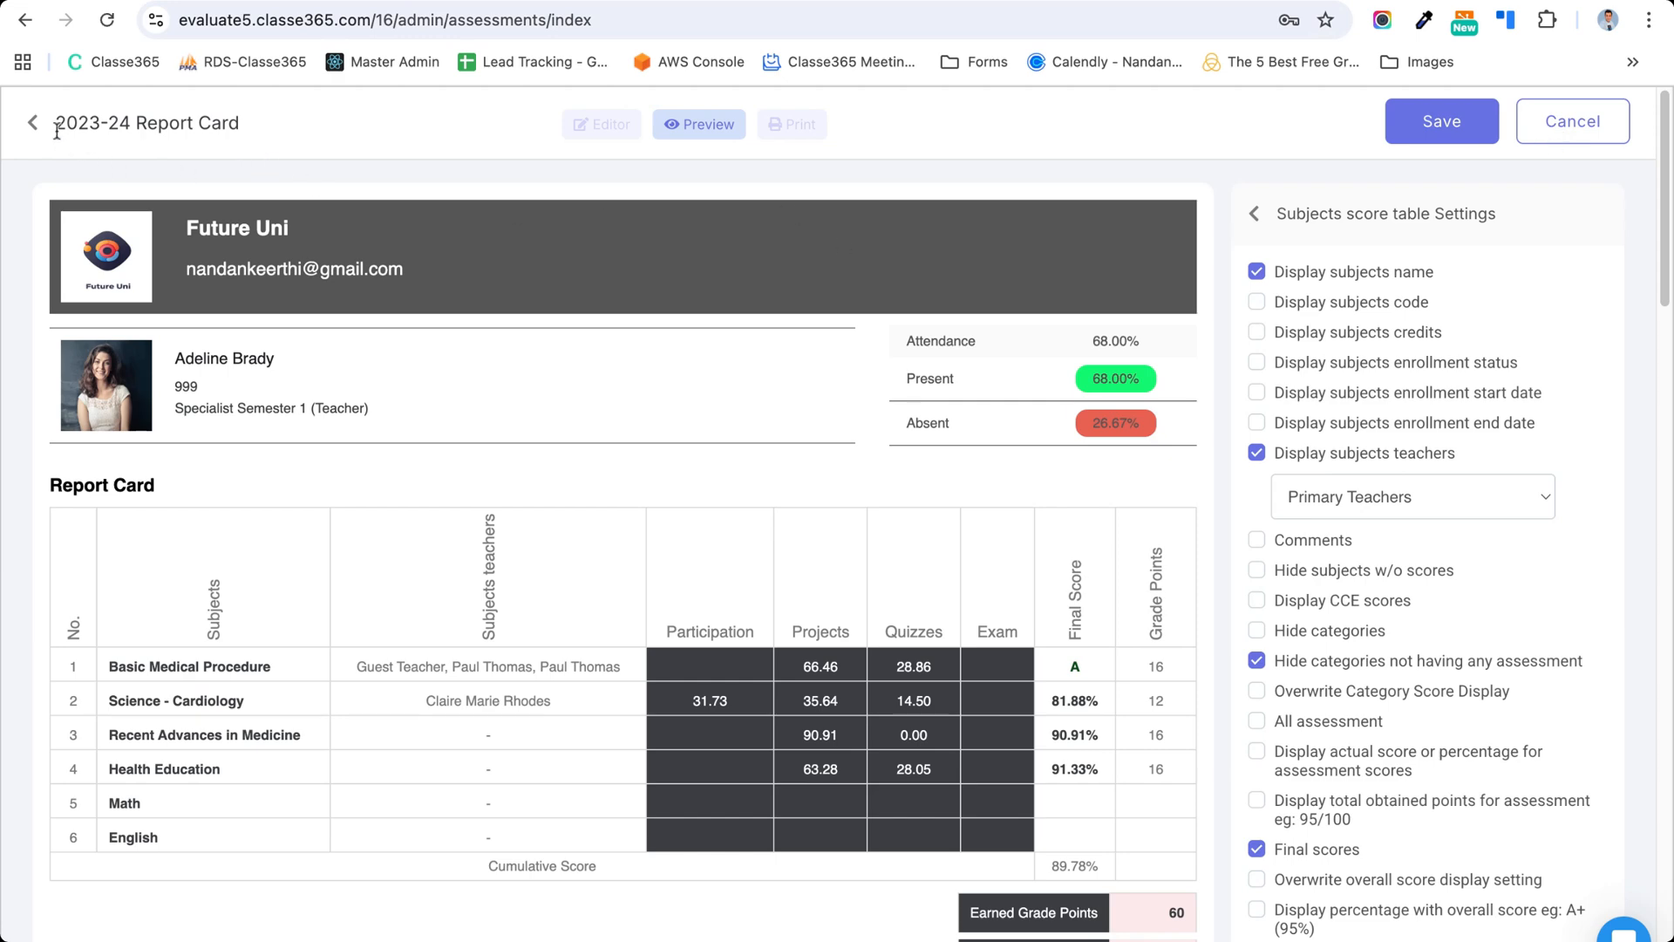
{"action": "left_click", "coordinate": [1550, 129]}
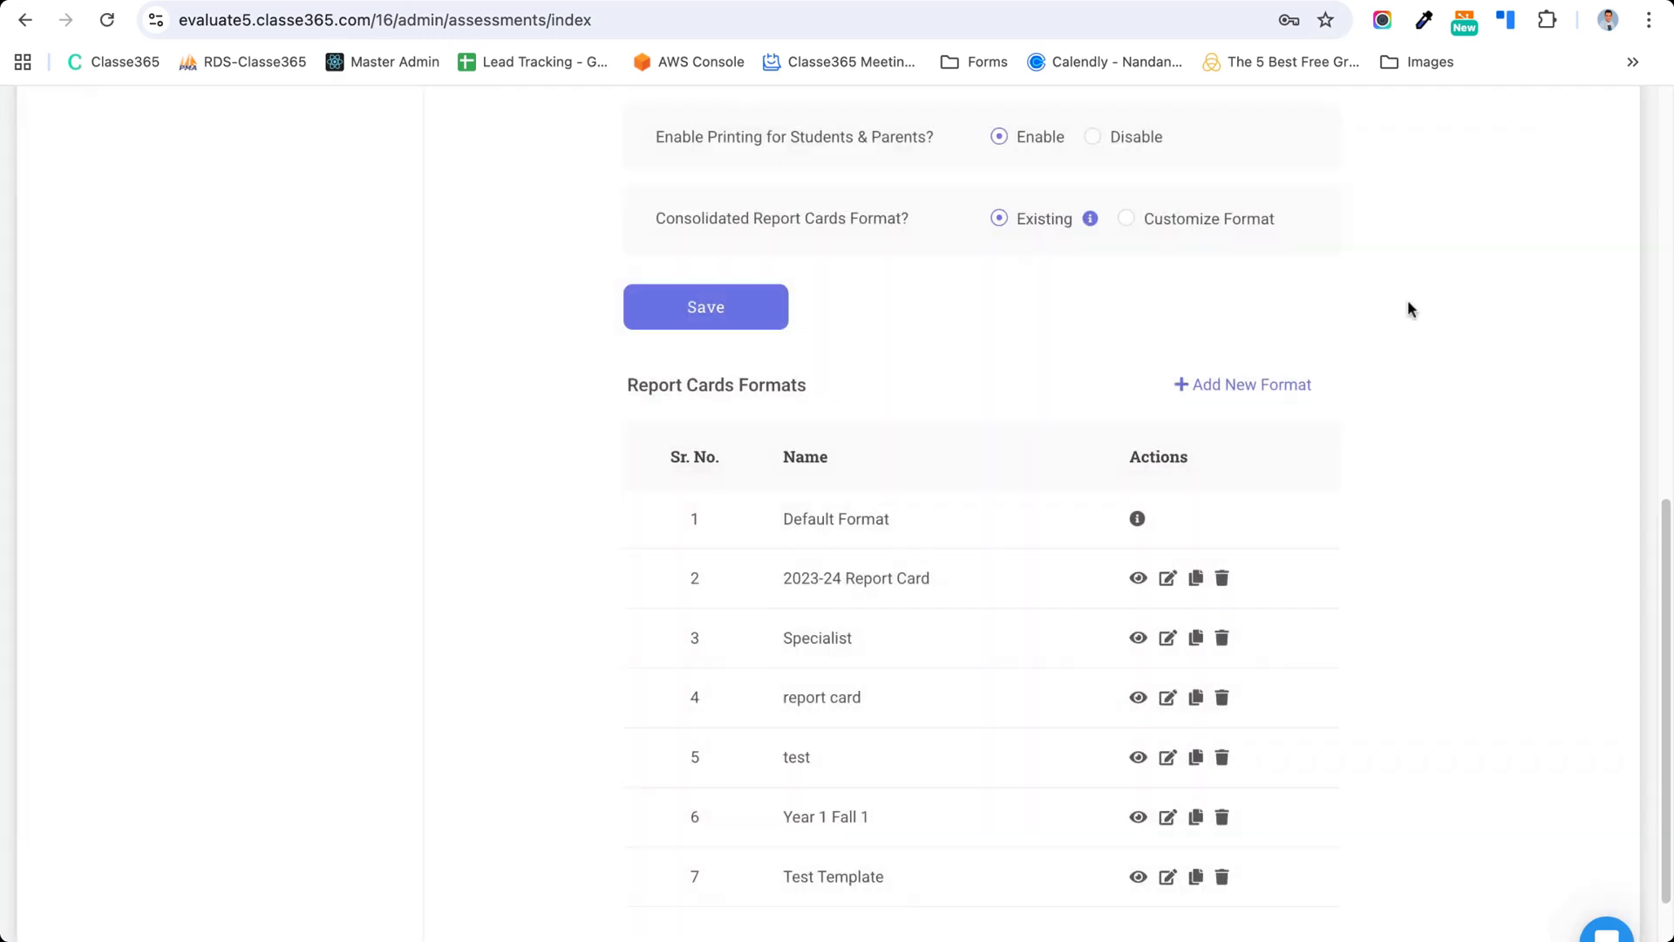
- Review the report card and grade book display options and the consolidated report card settings
{"action": "scroll", "coordinate": [979, 758], "scroll_direction": "up", "scroll_amount": 10}
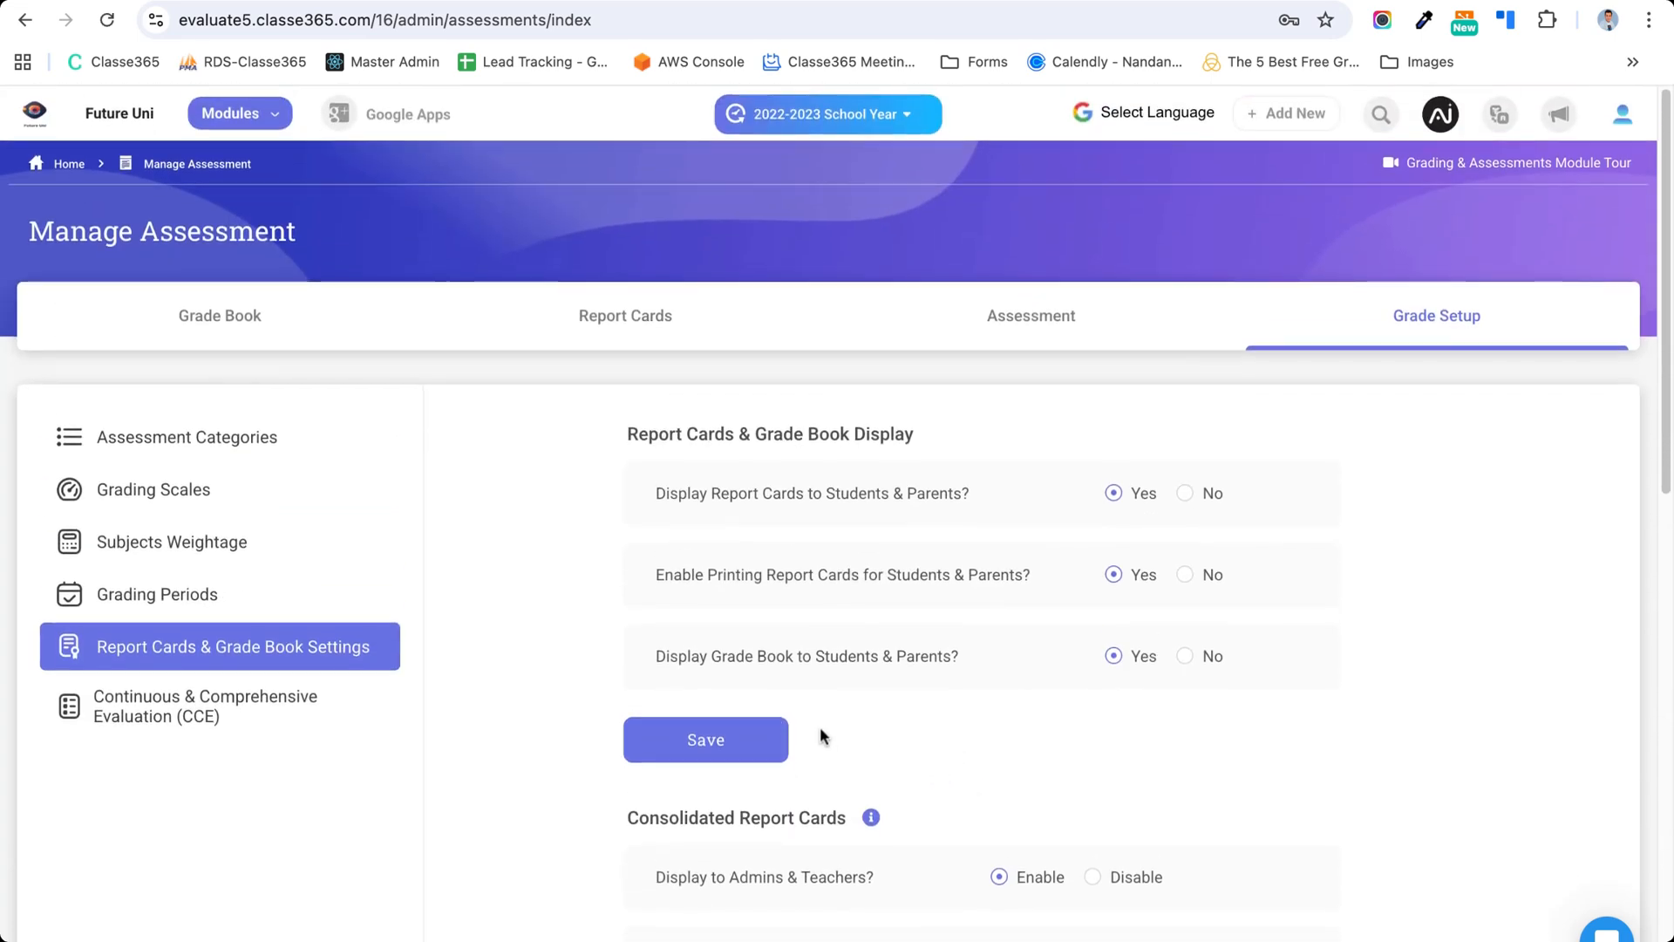
{"action": "scroll", "coordinate": [828, 748], "scroll_direction": "down", "scroll_amount": 5}
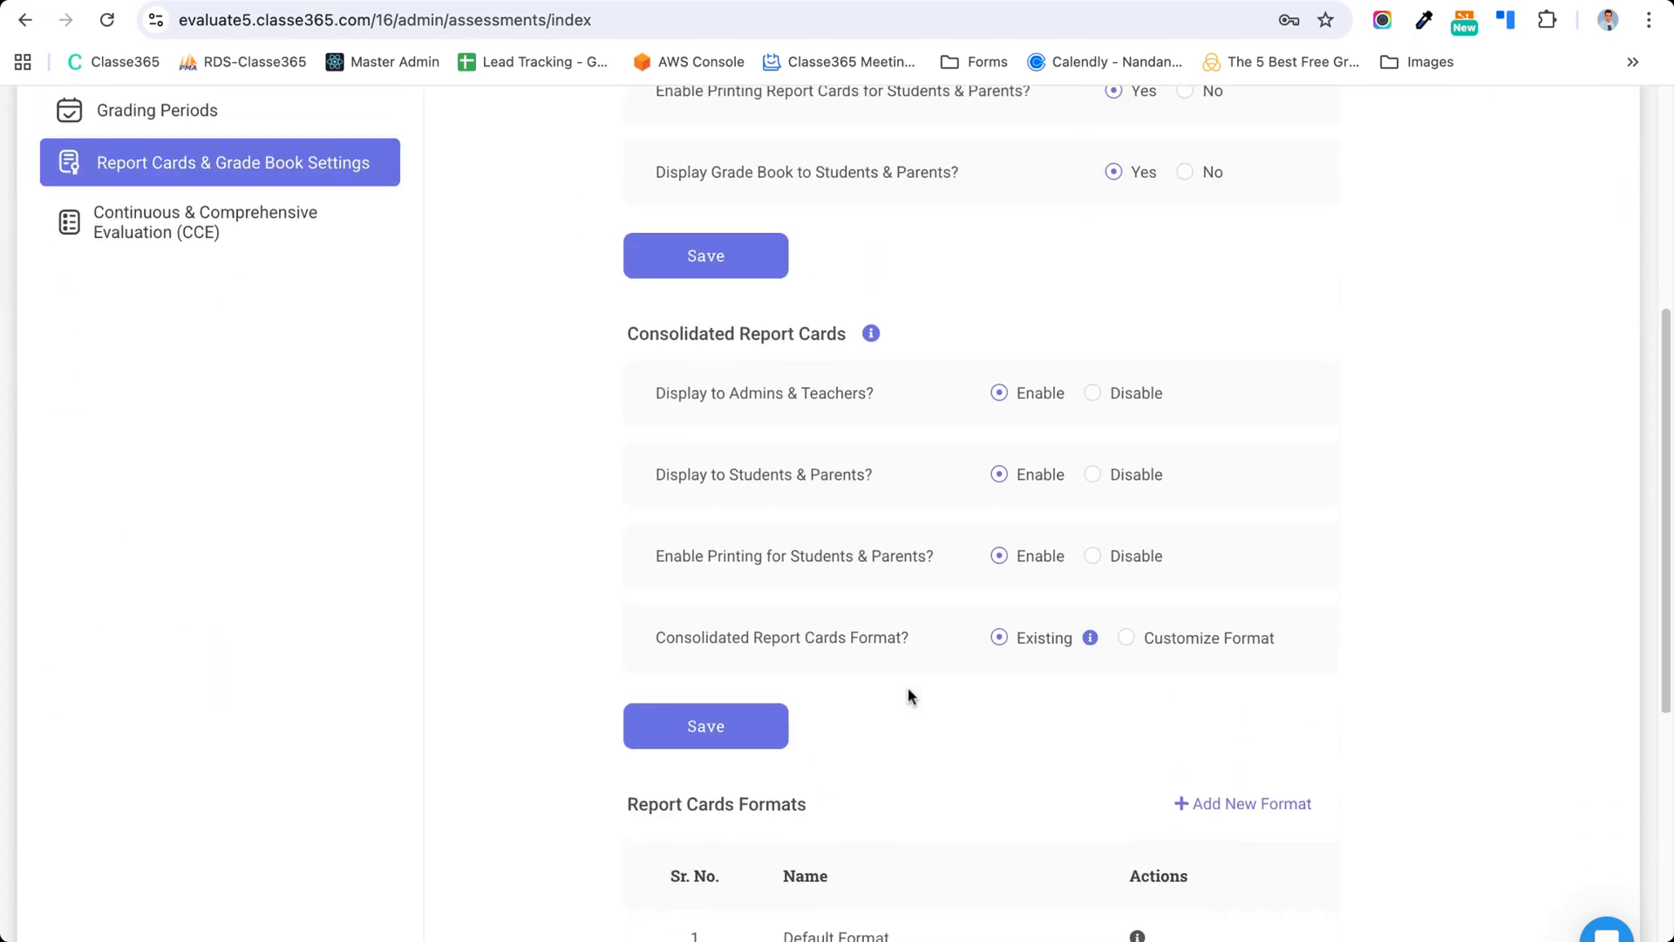
{"action": "scroll", "coordinate": [851, 459], "scroll_direction": "up", "scroll_amount": 1}
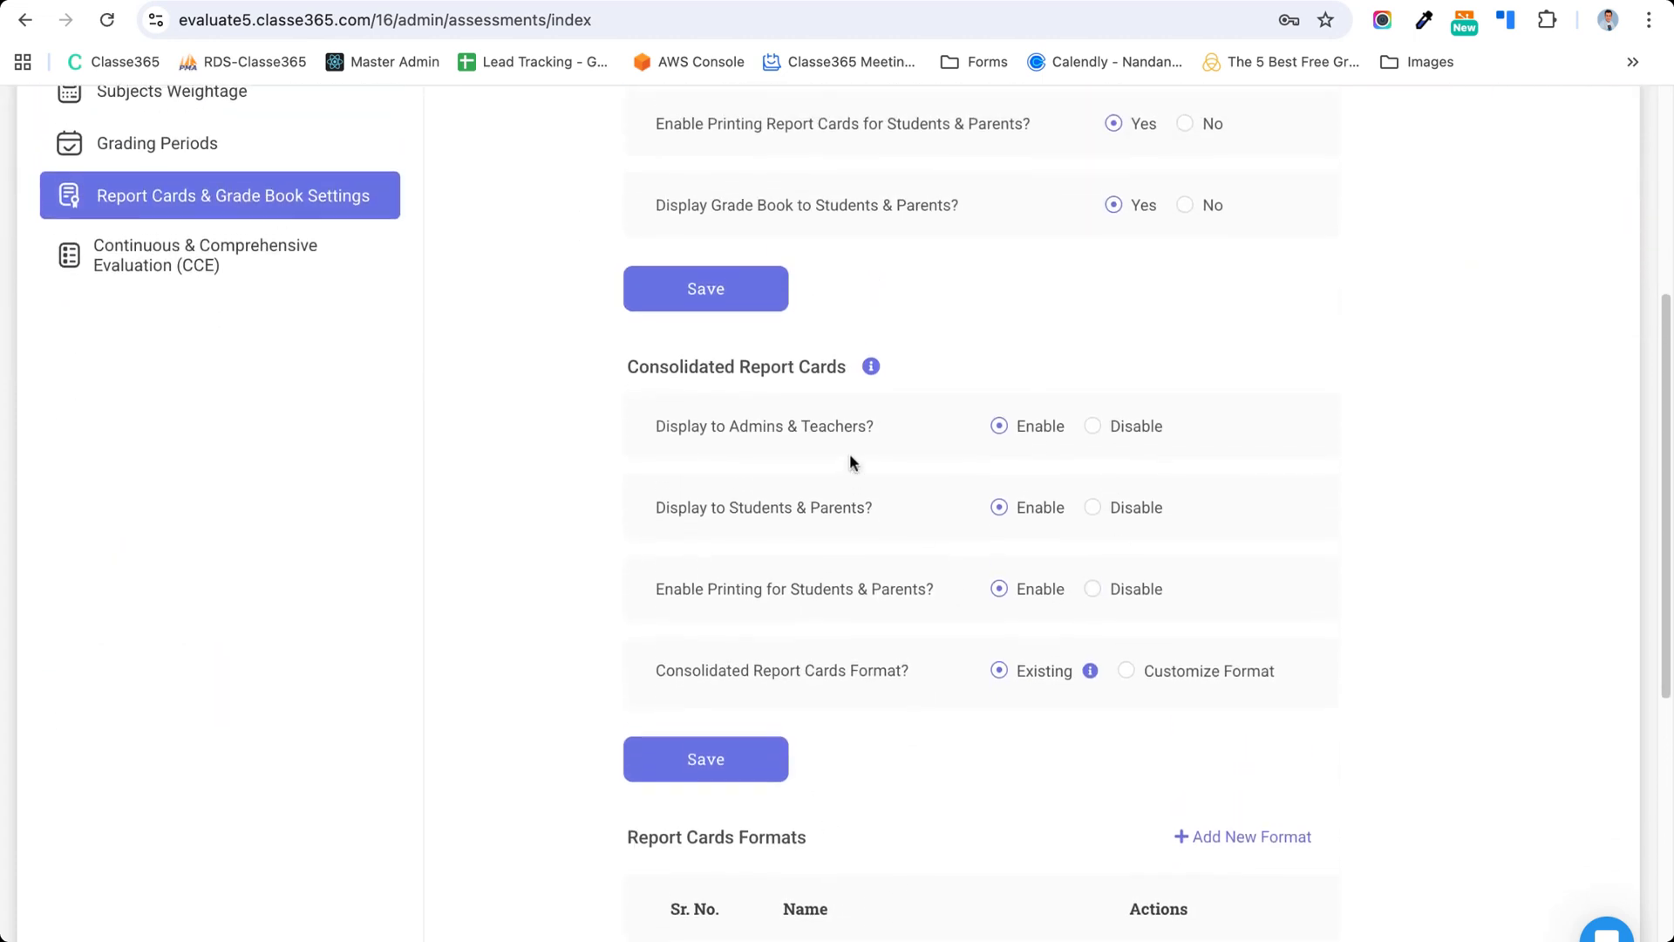
{"action": "scroll", "coordinate": [851, 459], "scroll_direction": "up", "scroll_amount": 2}
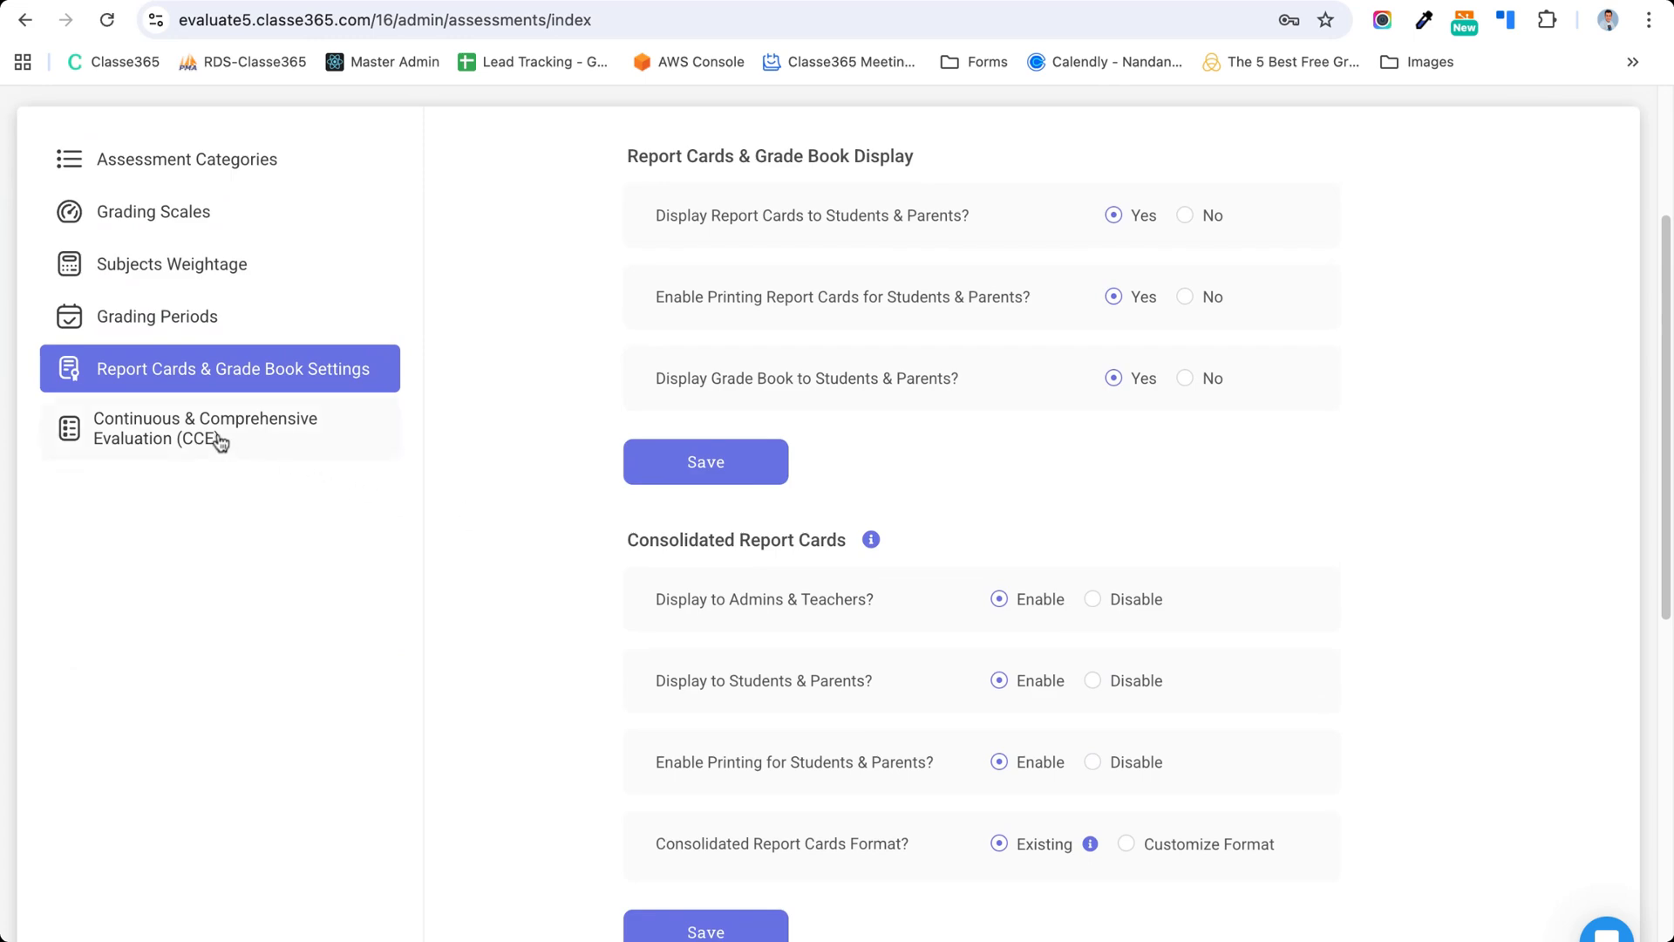
- Open Continuous & Comprehensive Evaluation (CCE) and examine the sub-category form and the category tree by class, section and subject
{"action": "left_click", "coordinate": [205, 428]}
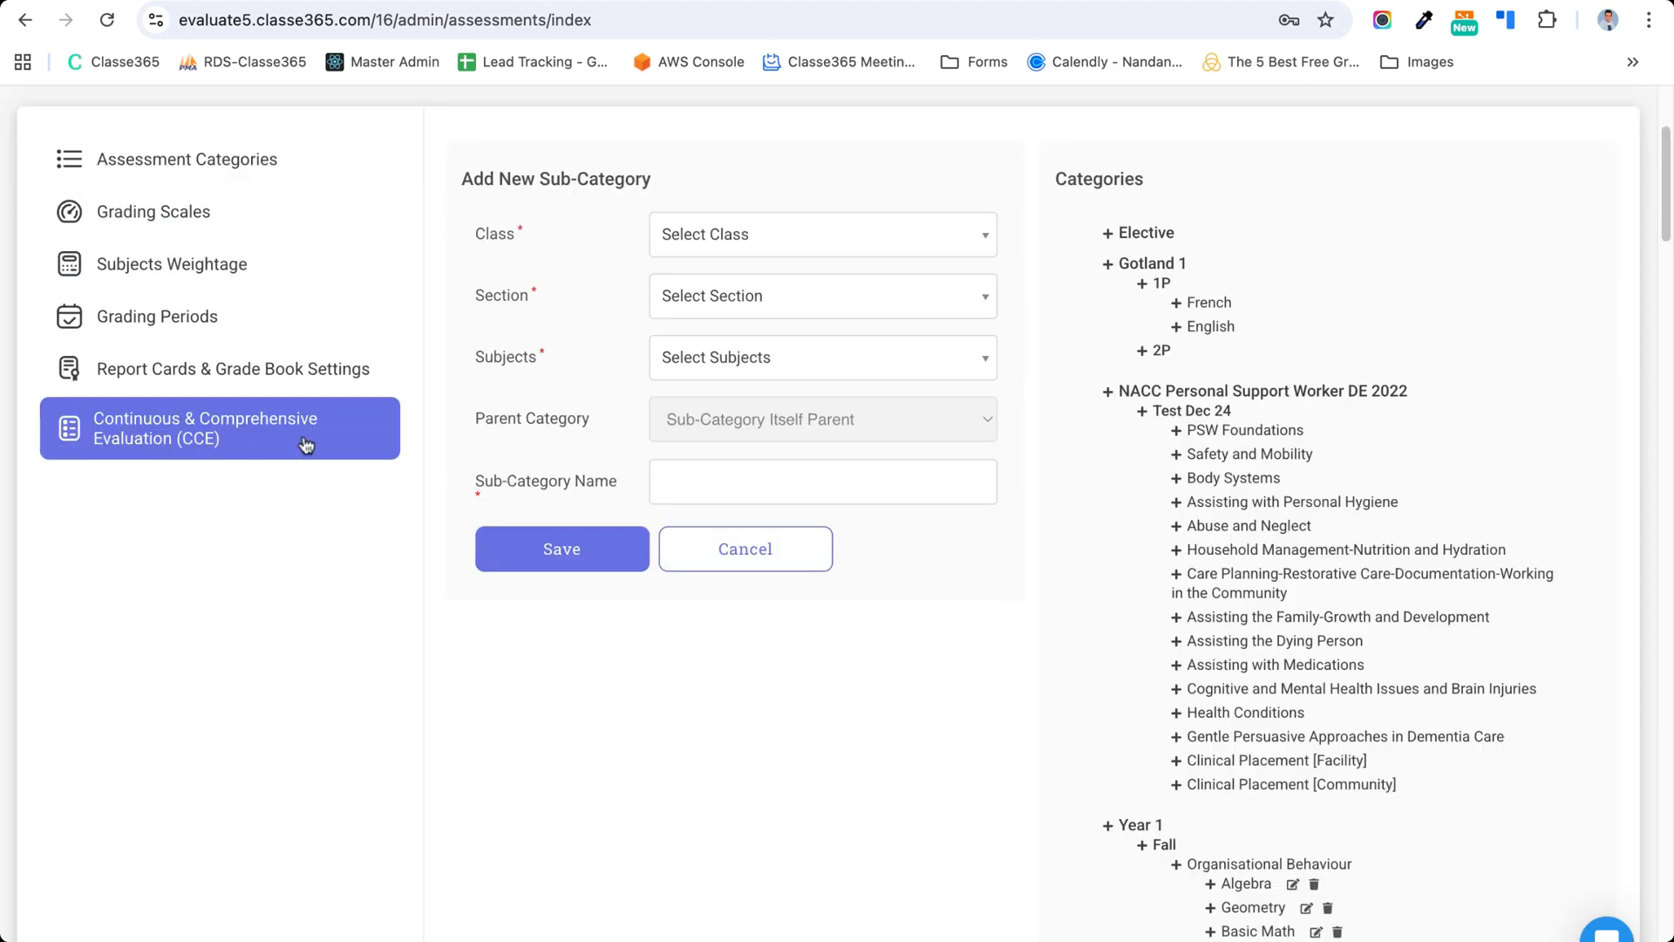
{"action": "scroll", "coordinate": [1158, 708], "scroll_direction": "down", "scroll_amount": 1}
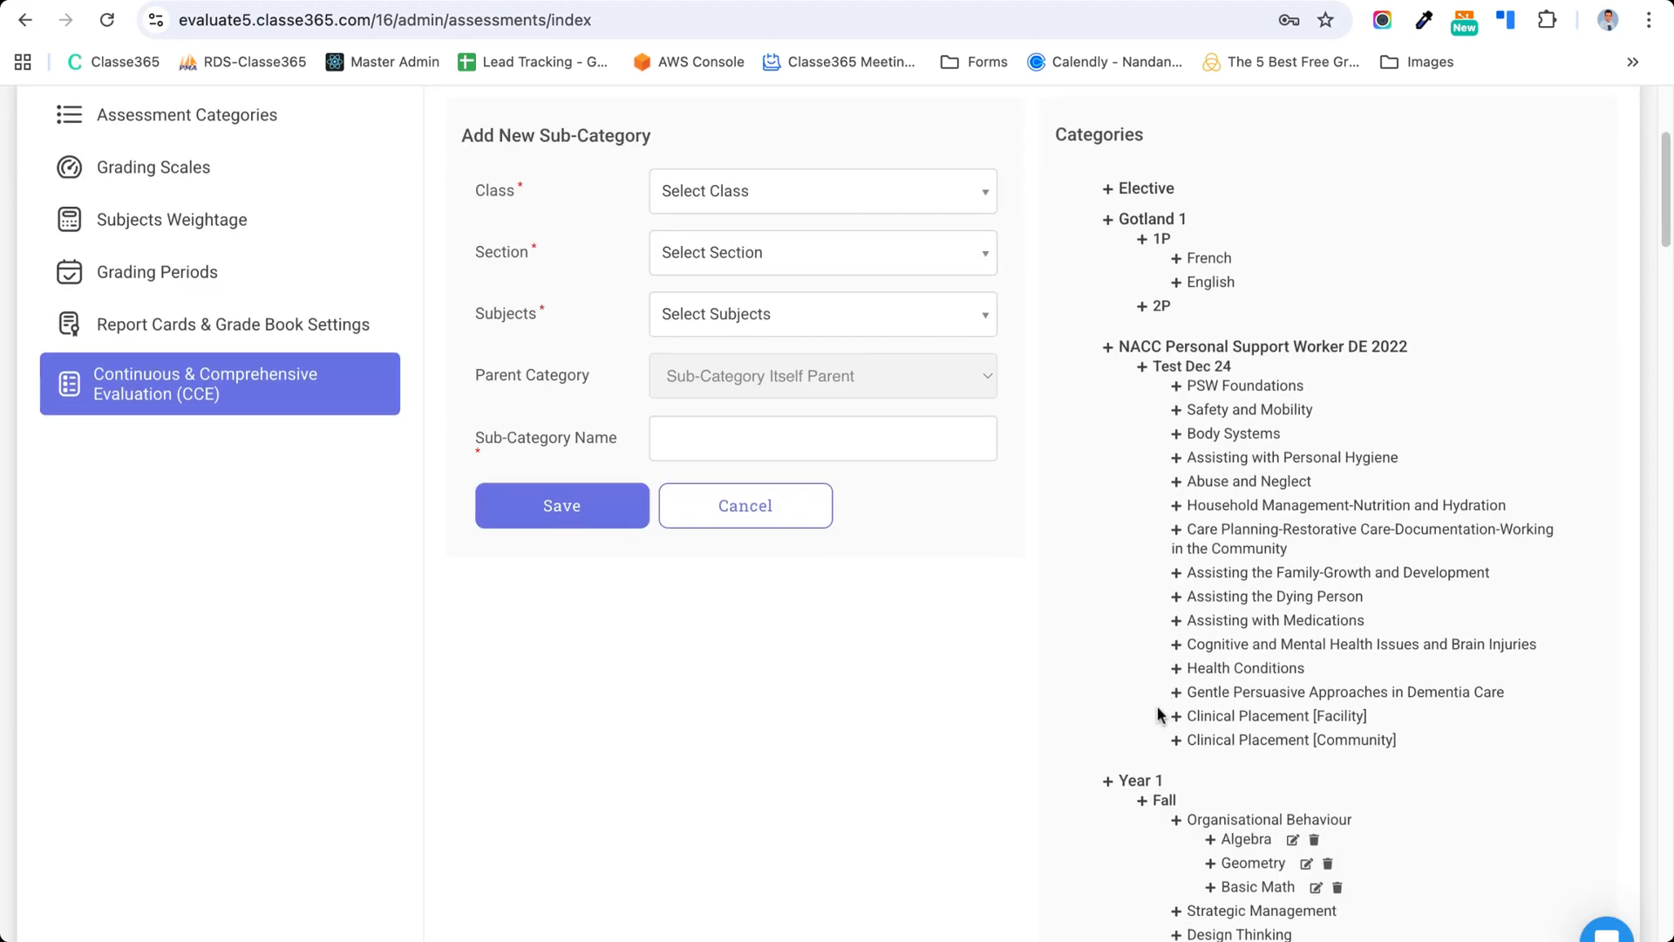
{"action": "scroll", "coordinate": [1158, 708], "scroll_direction": "down", "scroll_amount": 2}
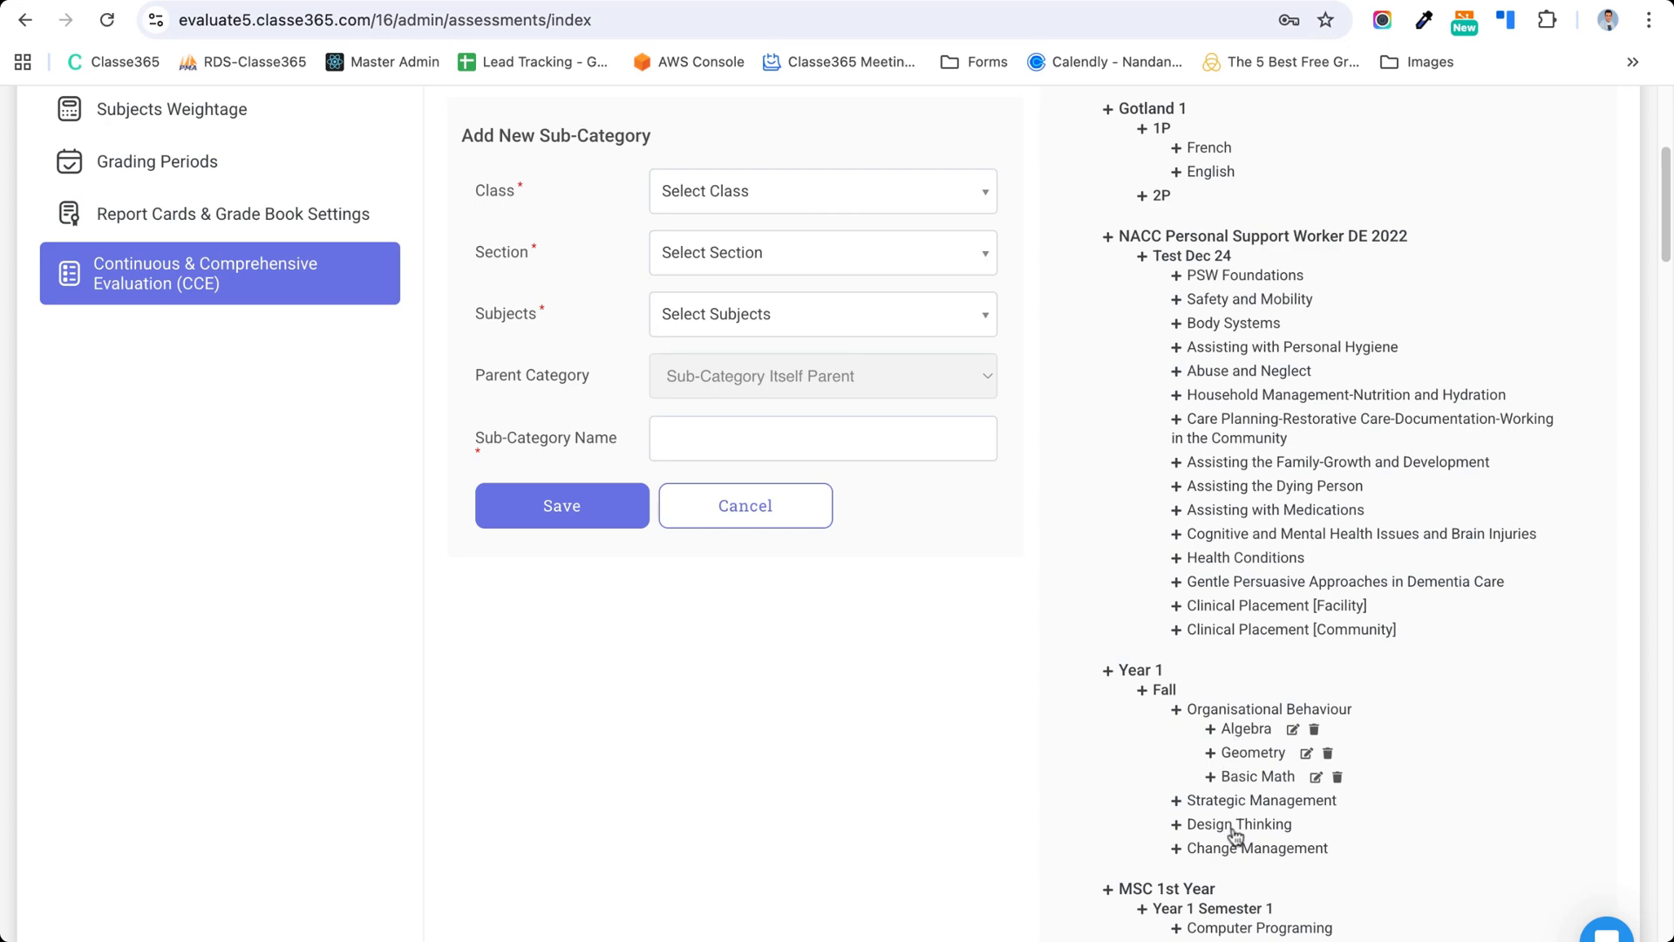
{"action": "scroll", "coordinate": [1234, 837], "scroll_direction": "down", "scroll_amount": 4}
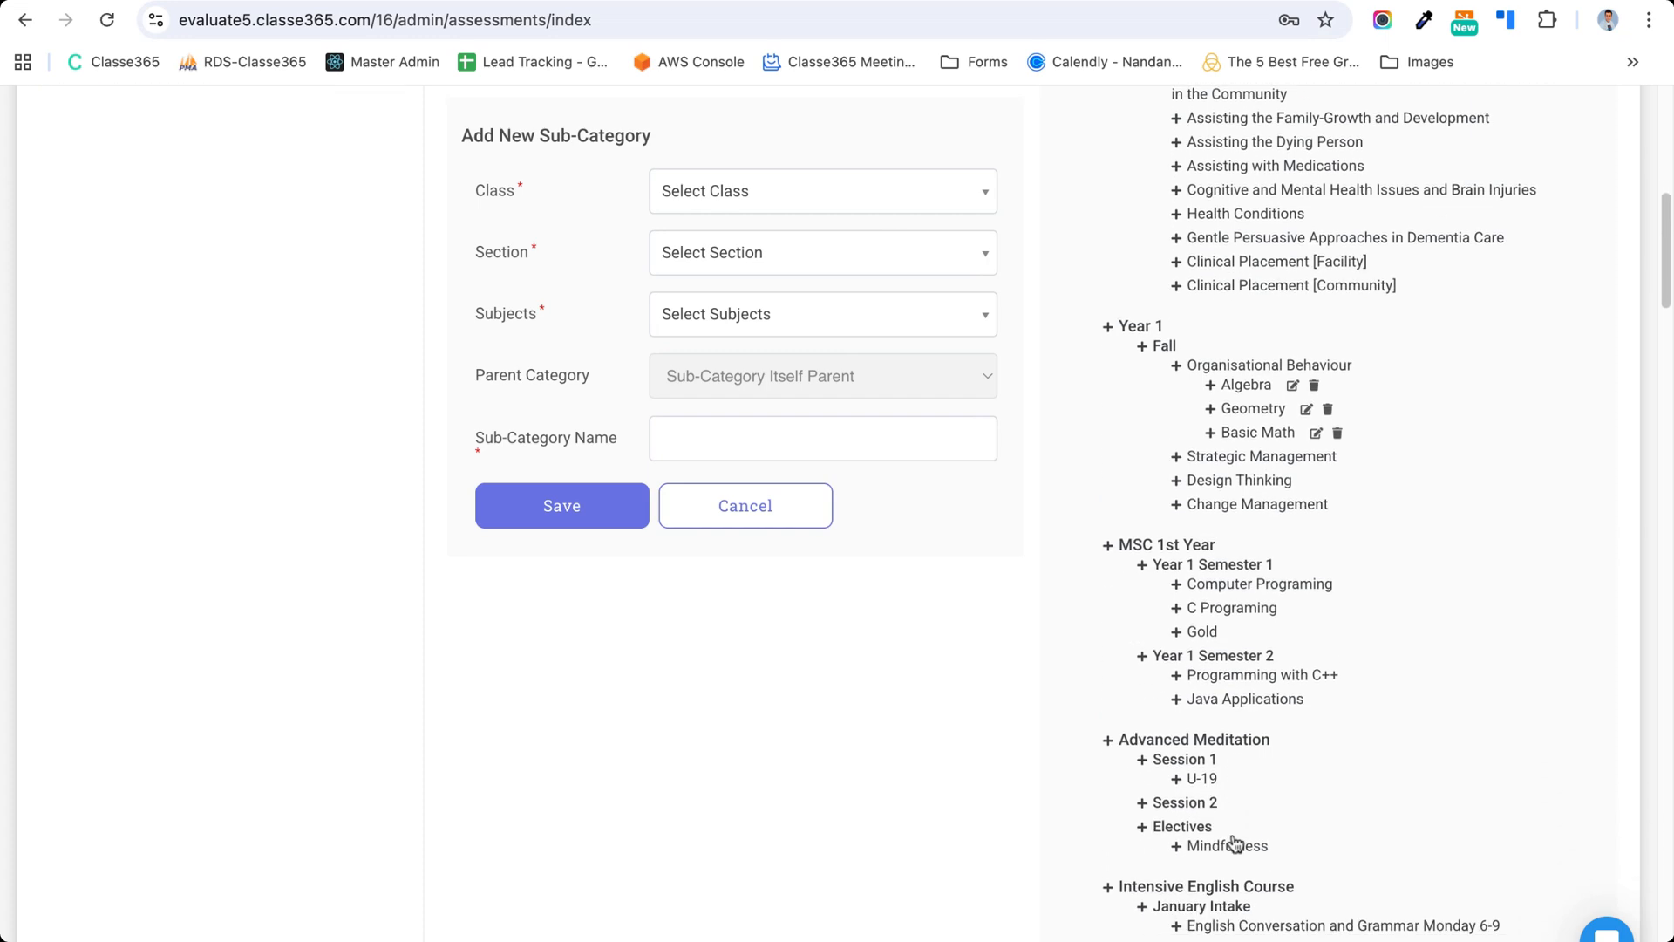
{"action": "scroll", "coordinate": [1222, 611], "scroll_direction": "down", "scroll_amount": 4}
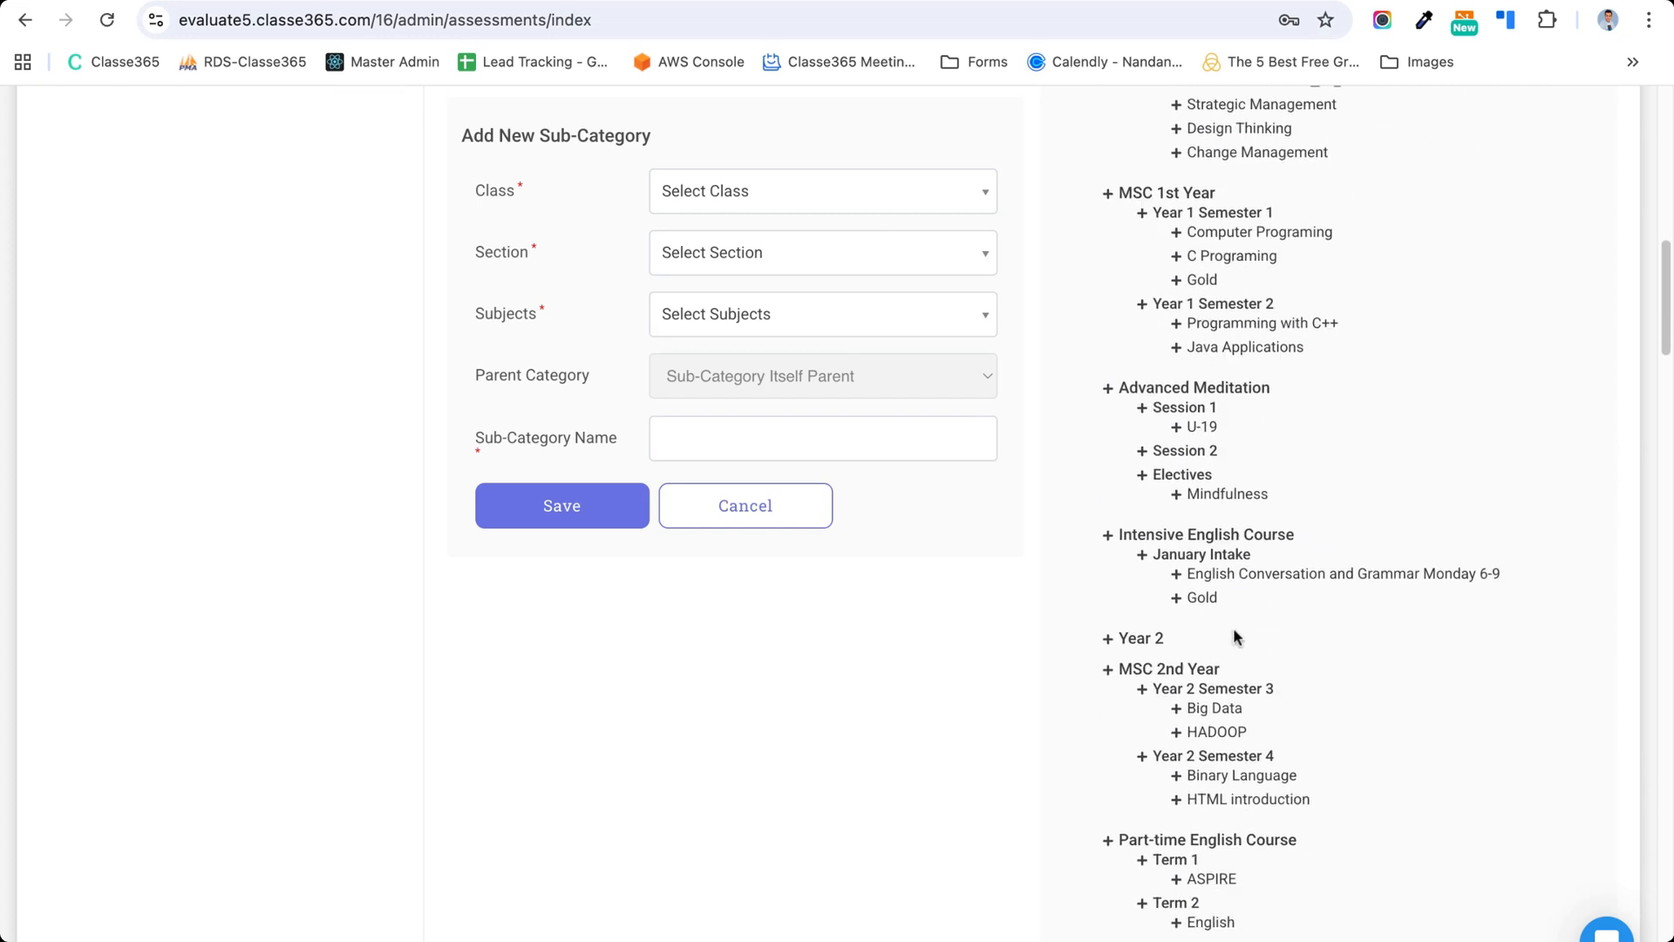
{"action": "scroll", "coordinate": [1217, 575], "scroll_direction": "down", "scroll_amount": 10}
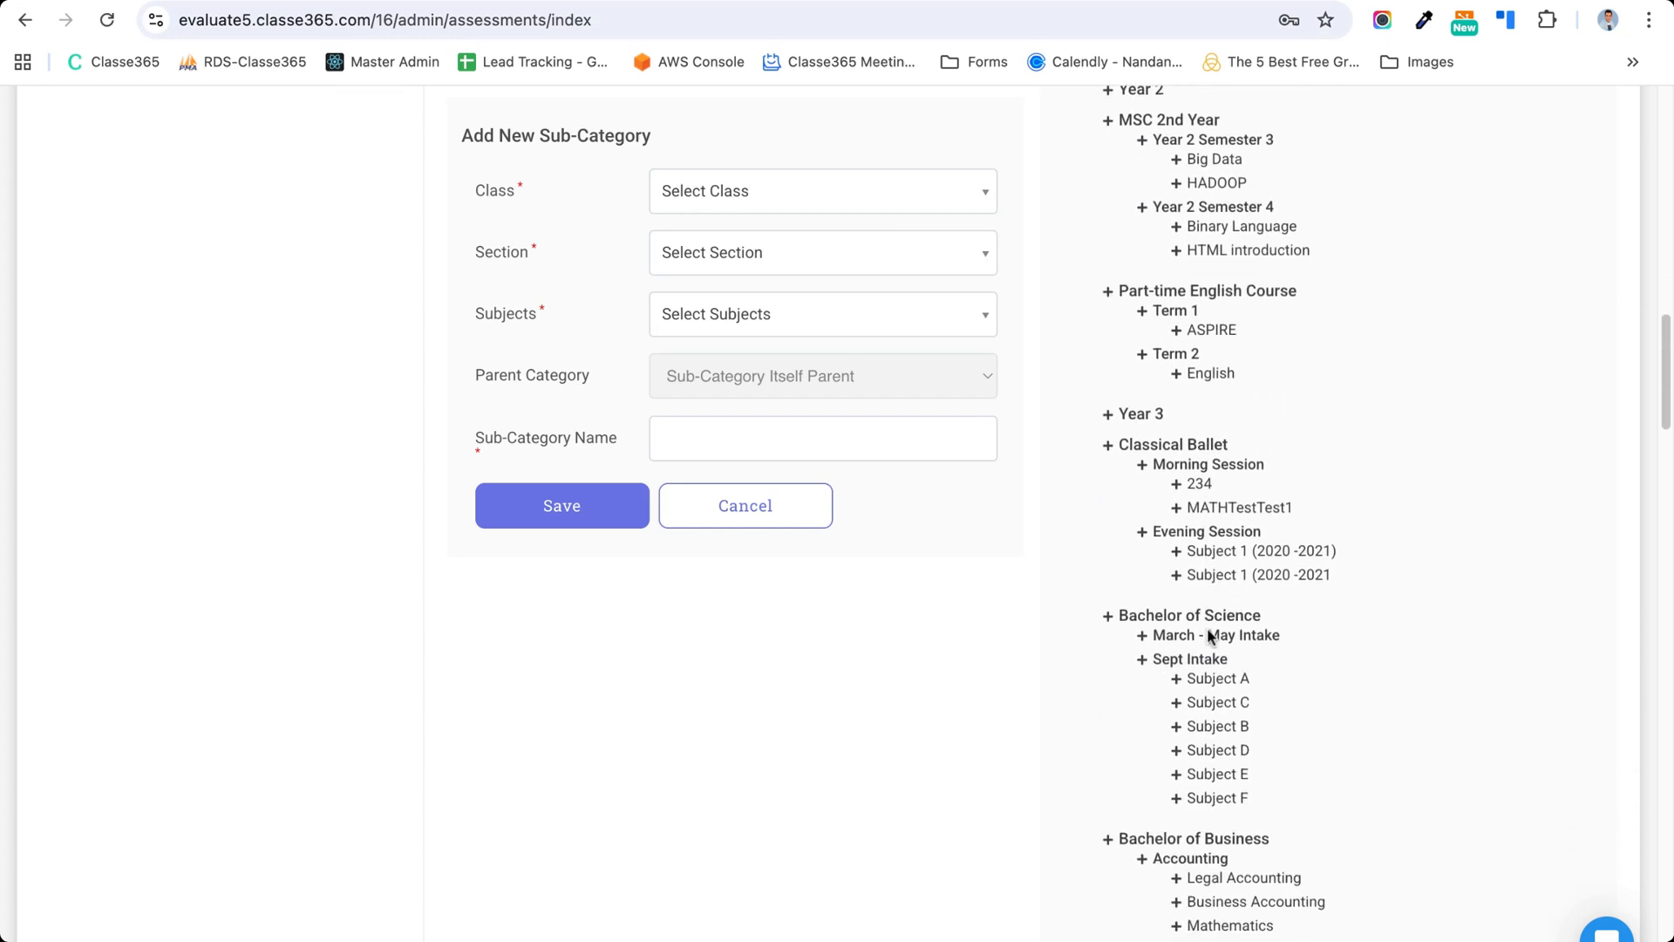
{"action": "scroll", "coordinate": [1210, 636], "scroll_direction": "down", "scroll_amount": 20}
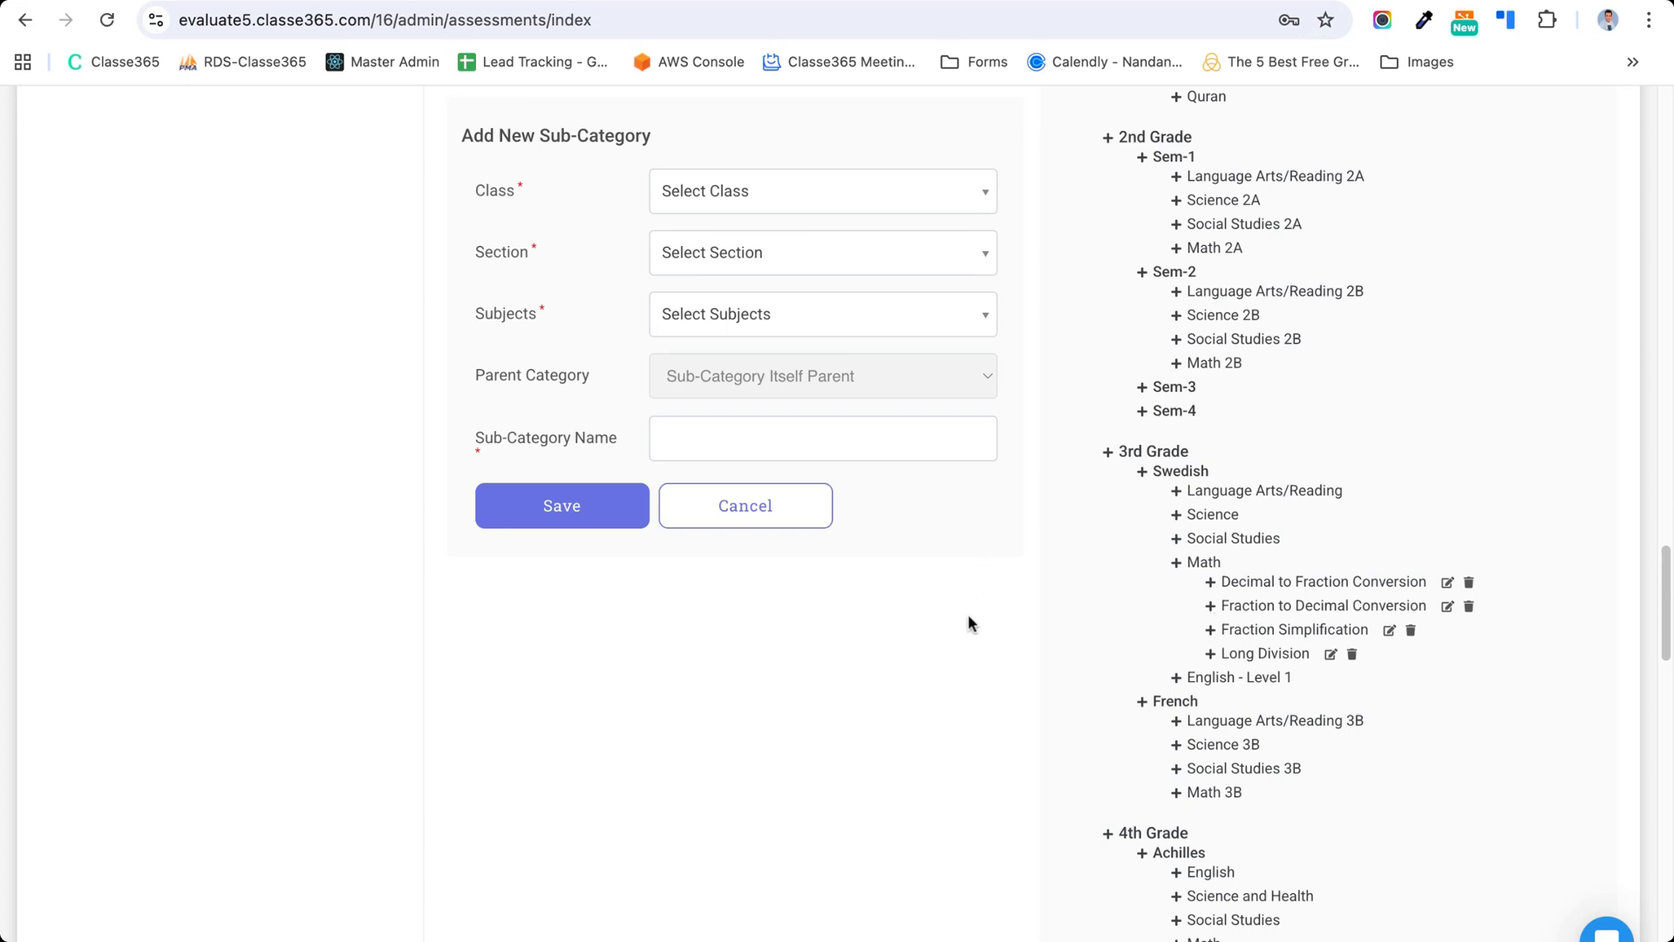
{"action": "scroll", "coordinate": [968, 621], "scroll_direction": "up", "scroll_amount": 15}
{"action": "scroll", "coordinate": [967, 623], "scroll_direction": "up", "scroll_amount": 10}
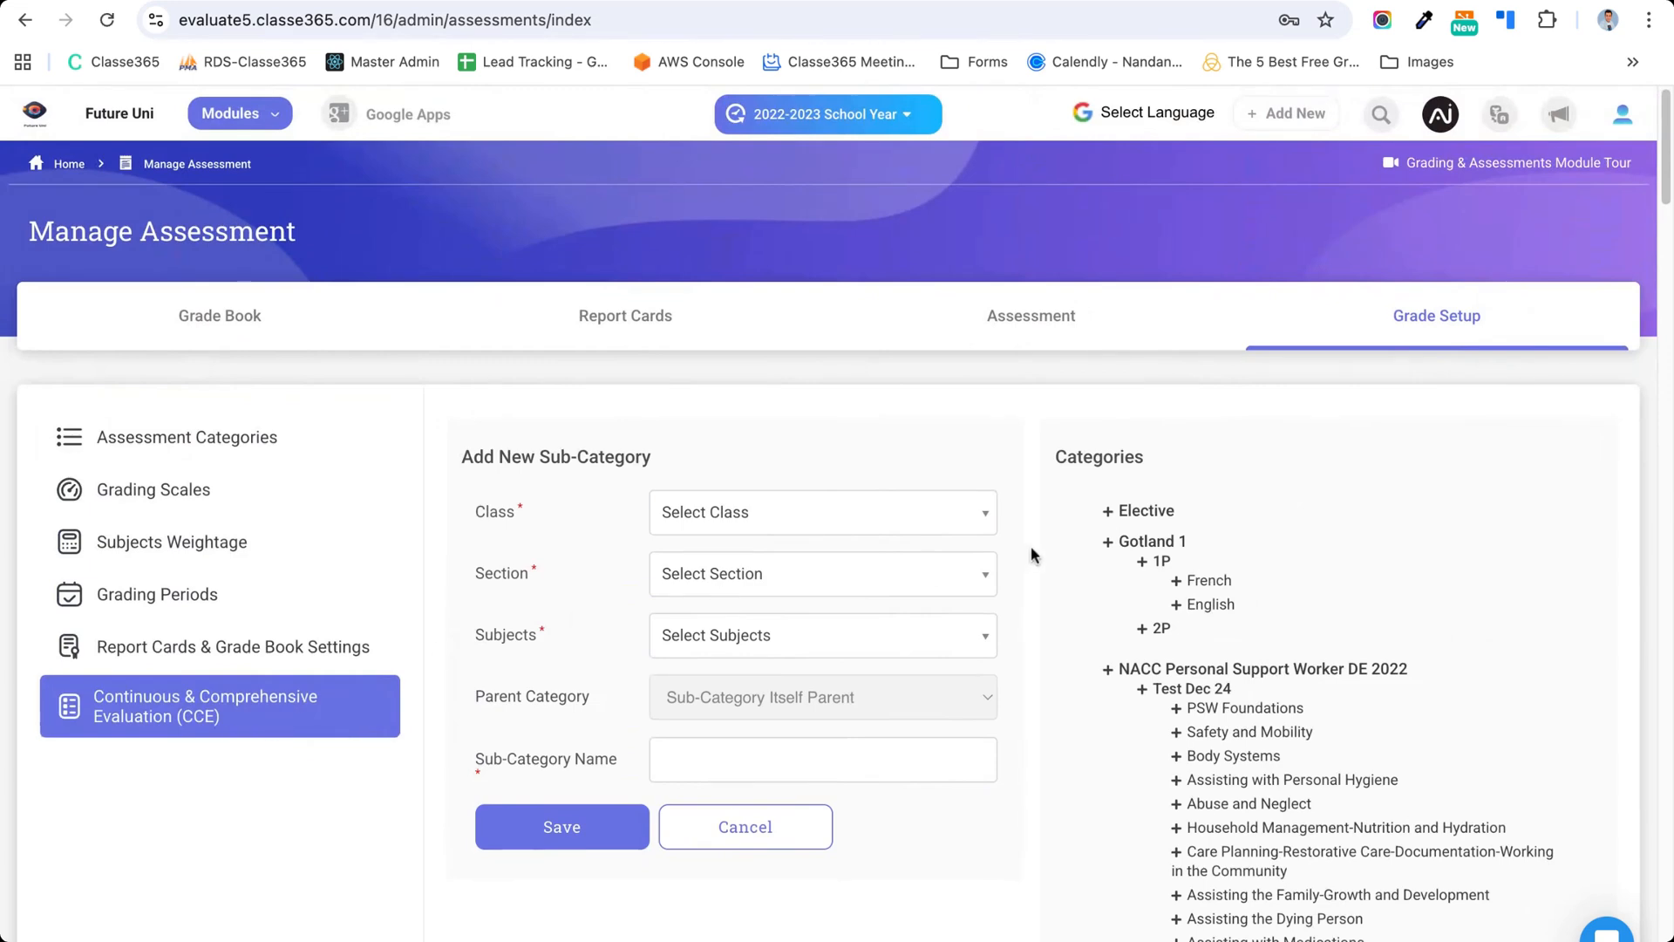
- Start a new assessment from the assessment list with the category Exam and the name Final Exam
{"action": "left_click", "coordinate": [1012, 326]}
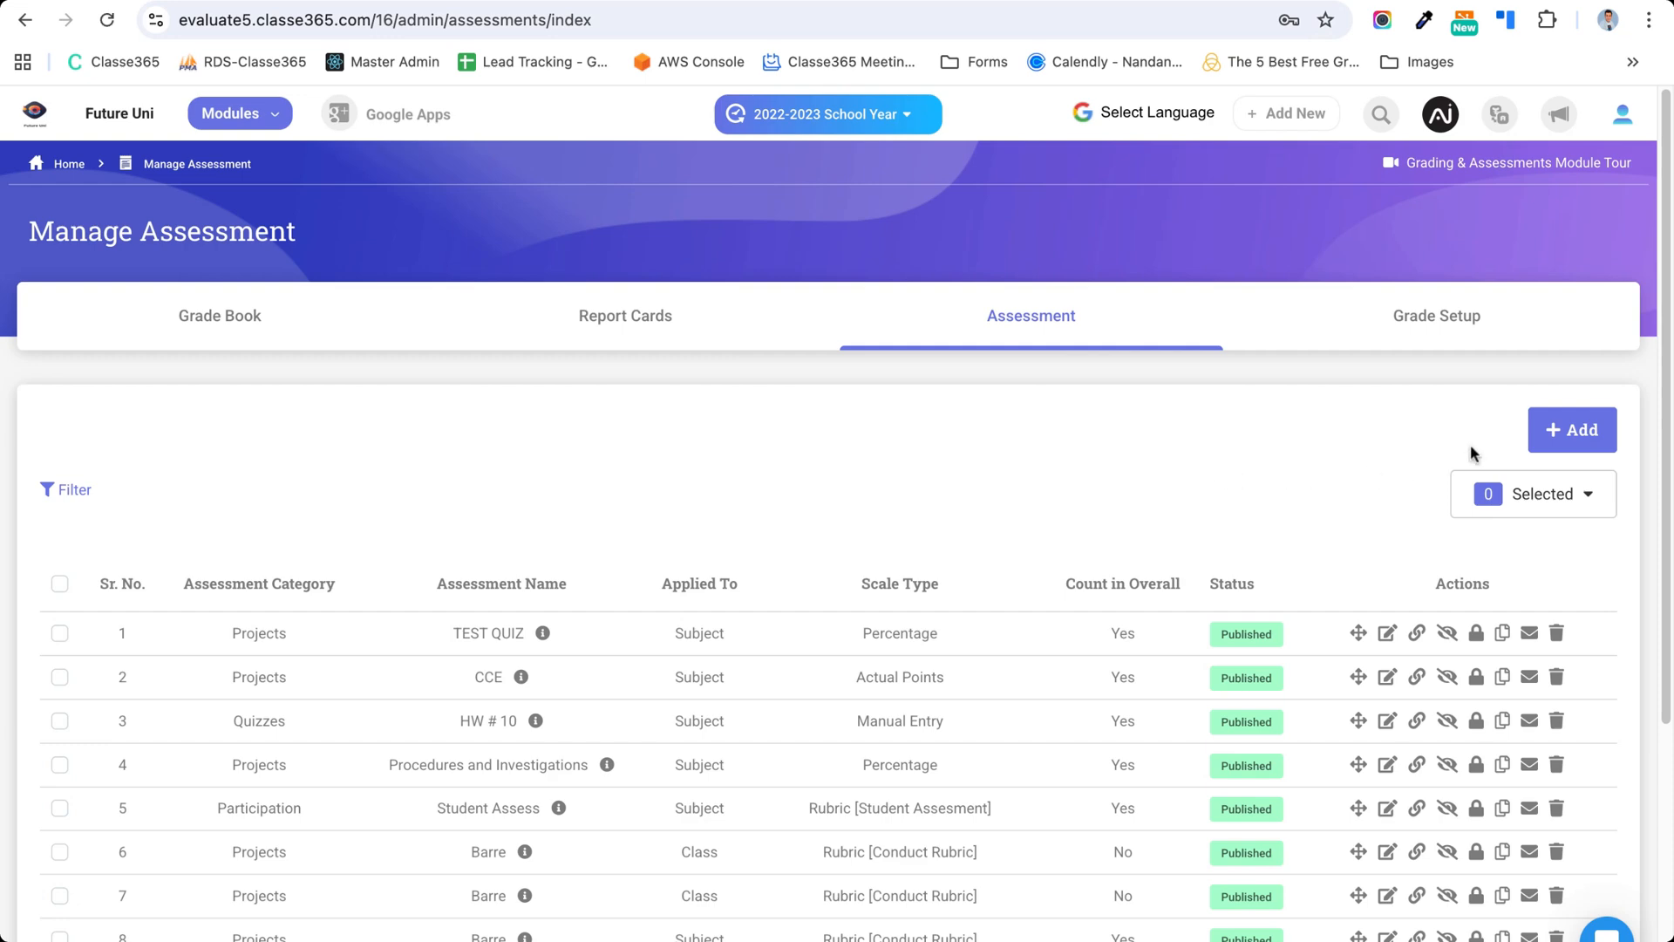
{"action": "left_click", "coordinate": [1567, 441]}
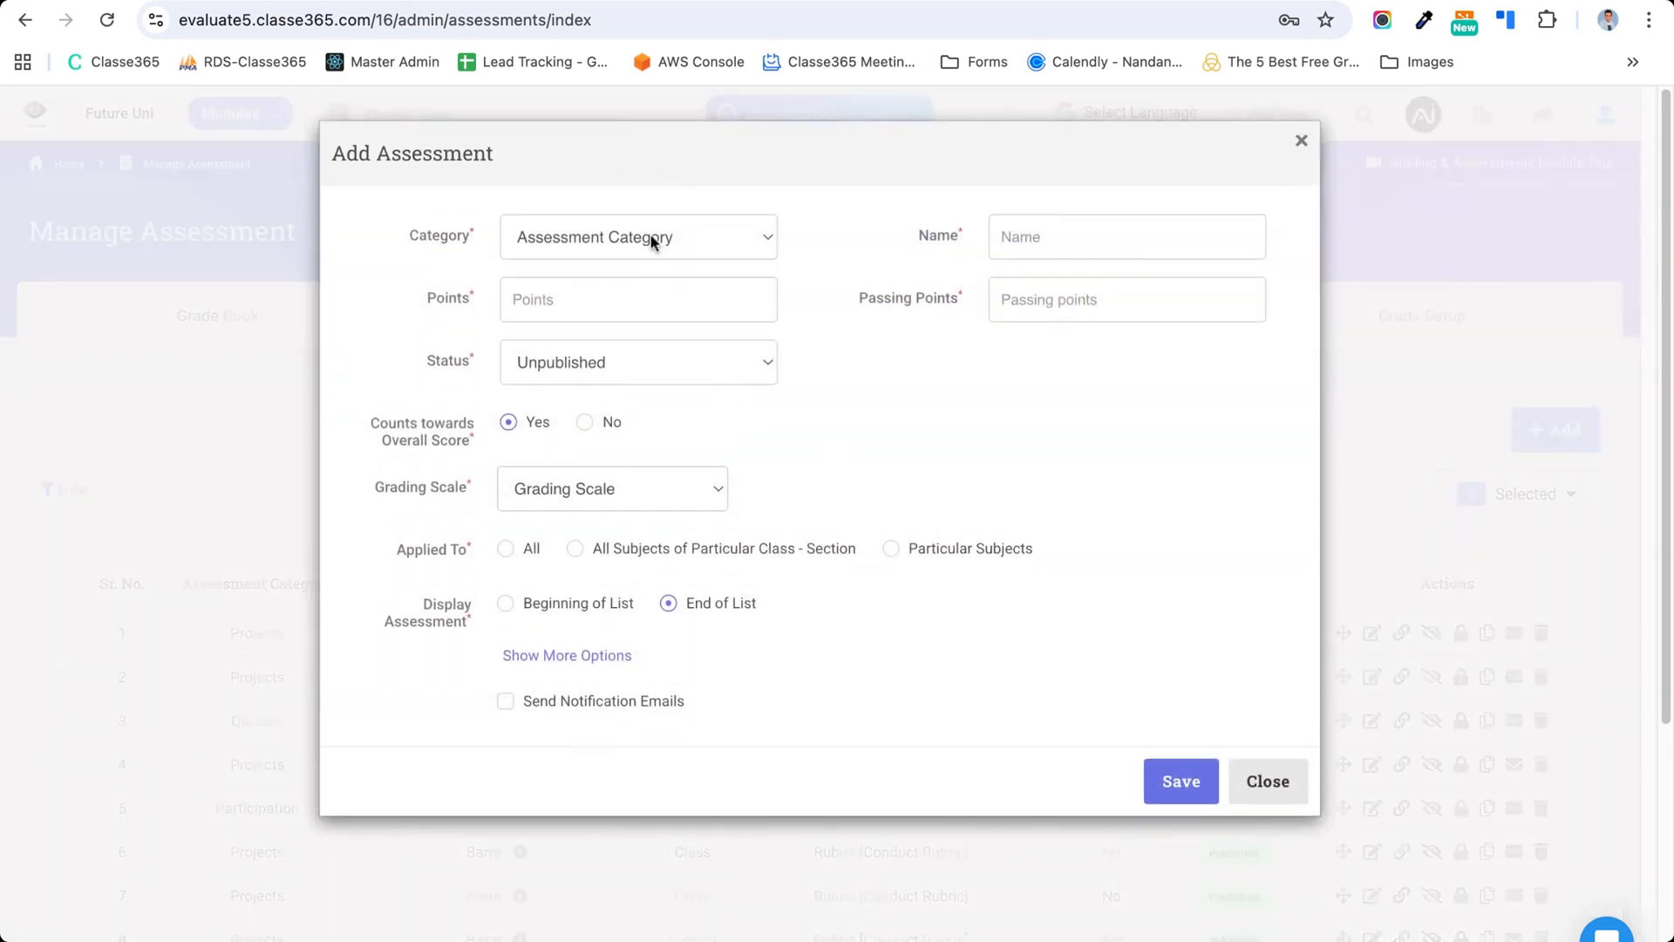
{"action": "left_click", "coordinate": [558, 288]}
{"action": "left_click", "coordinate": [1047, 246]}
{"action": "type", "text": "F"}
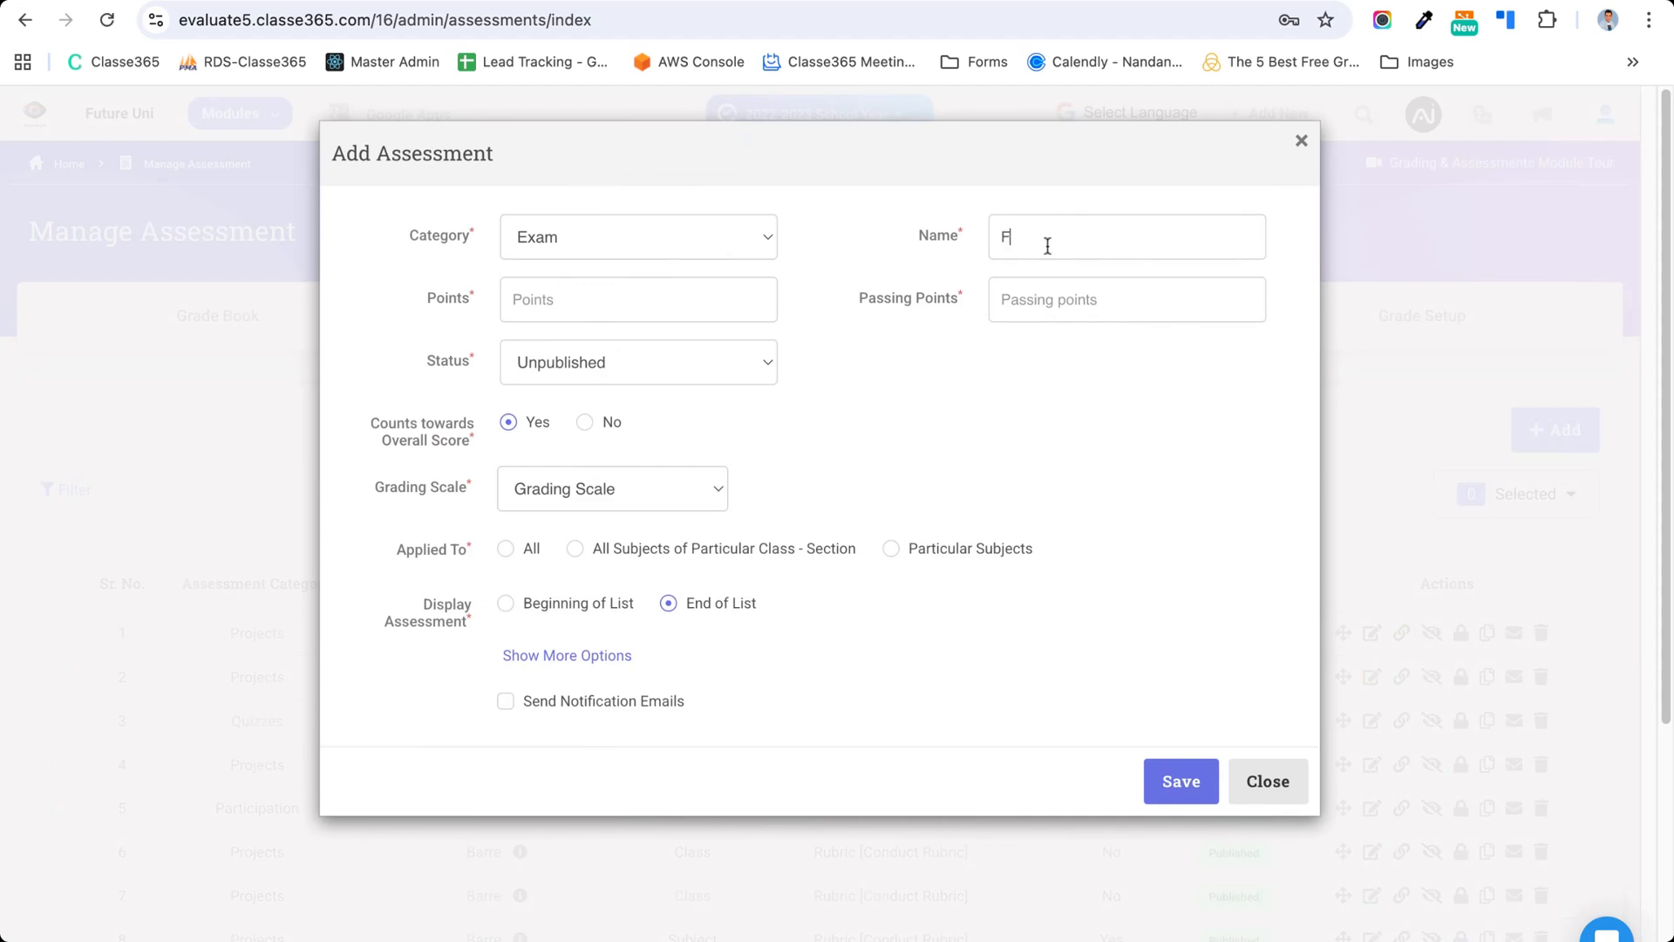
{"action": "type", "text": "inal Exam"}
- Set the assessment's grading scale to Grades and apply it to Particular Subjects
{"action": "left_click", "coordinate": [1095, 290]}
{"action": "left_click", "coordinate": [554, 530]}
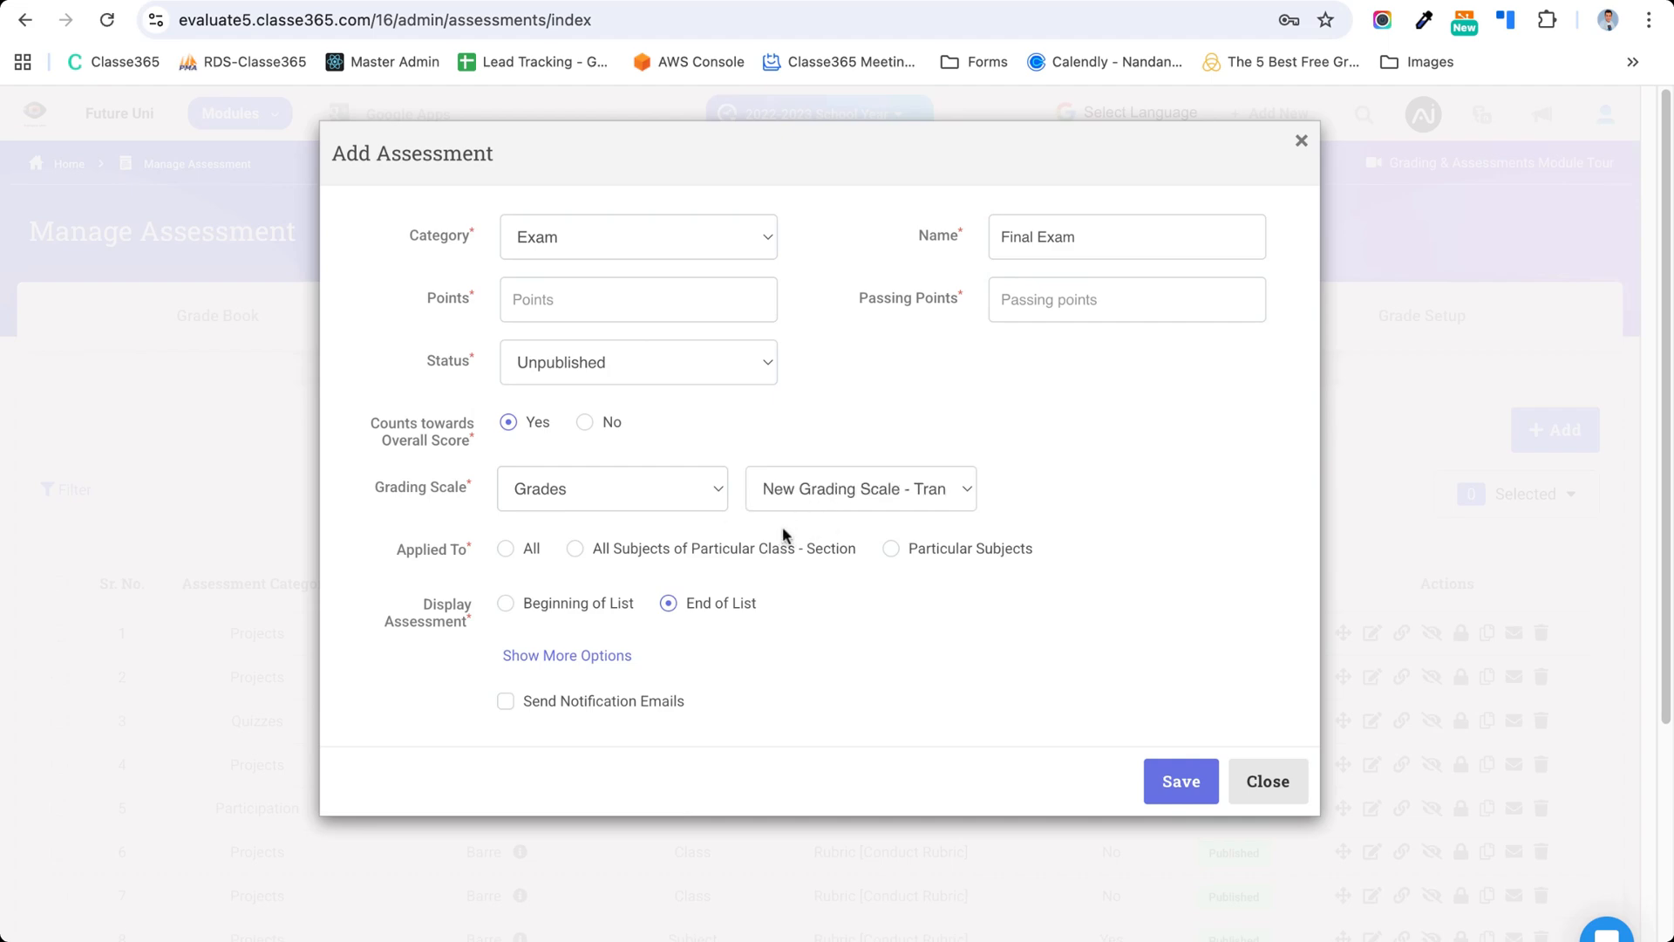
{"action": "left_click", "coordinate": [511, 552]}
{"action": "left_click", "coordinate": [928, 561]}
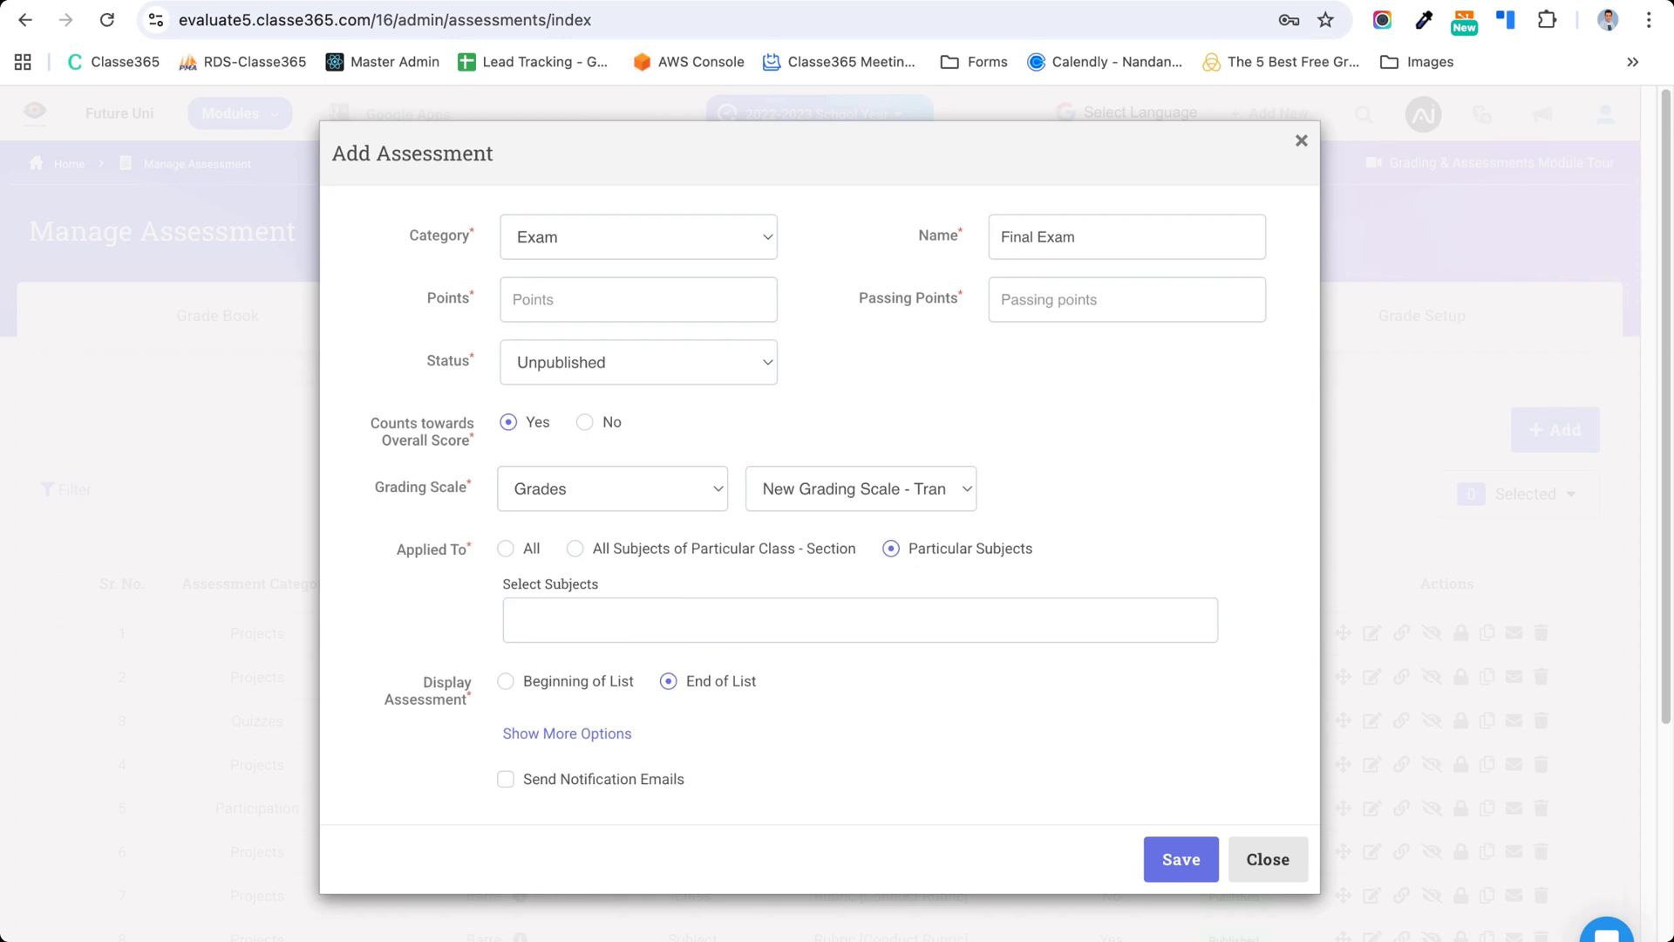
- Show the additional options of the new assessment and enable online submission
{"action": "left_click", "coordinate": [584, 735]}
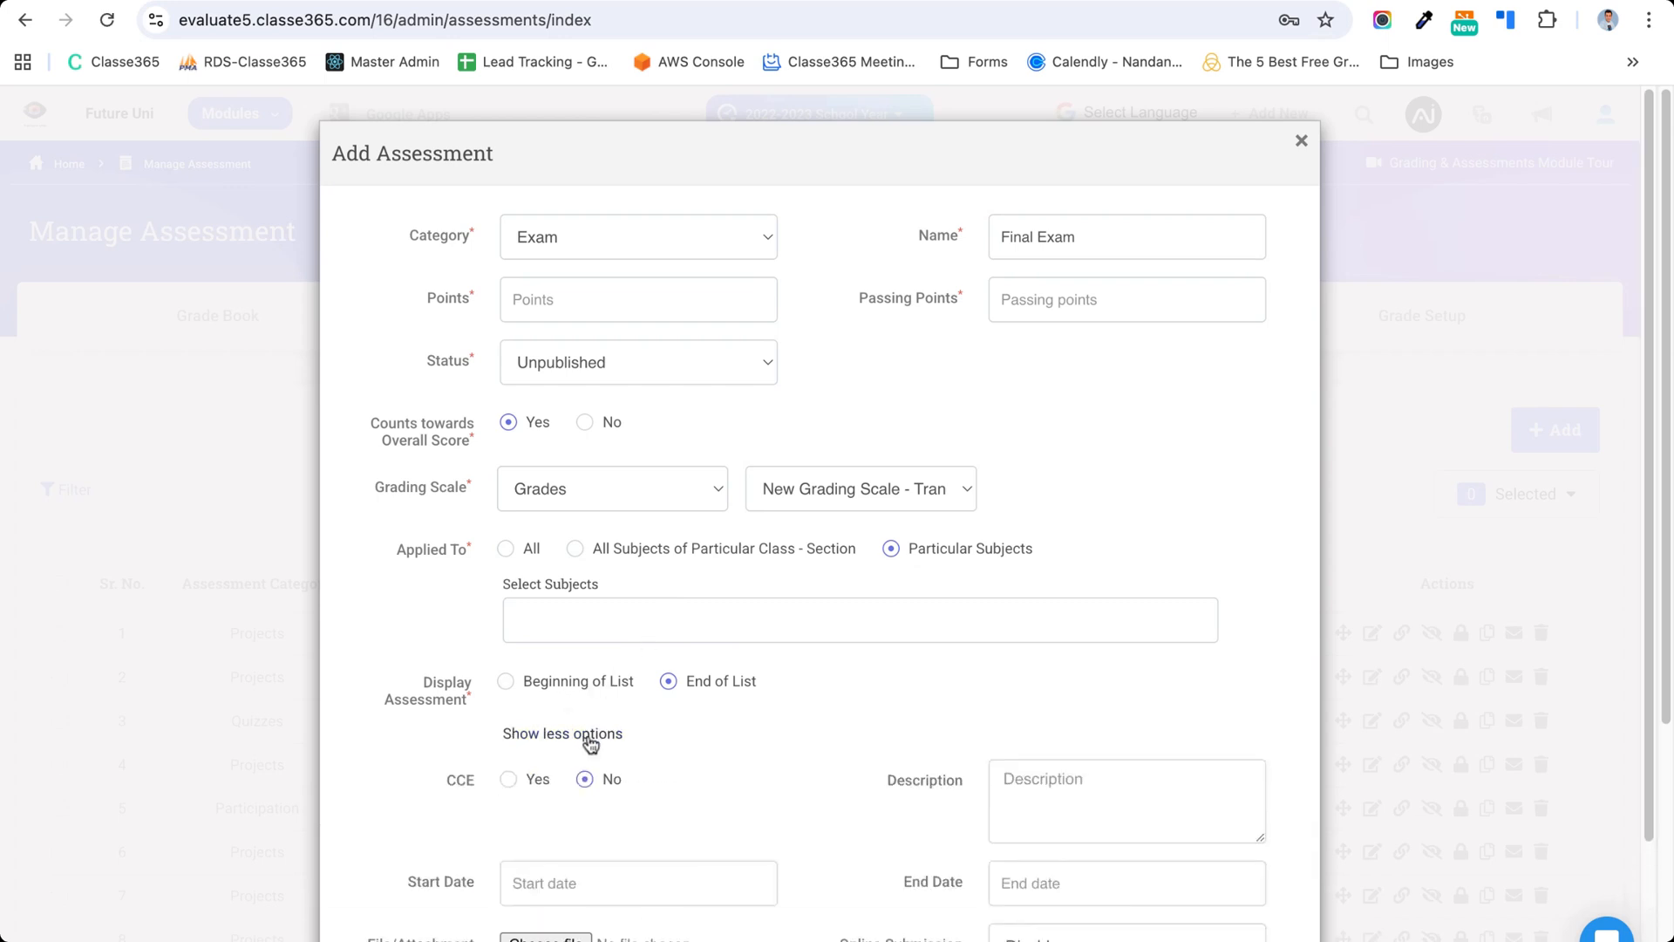
{"action": "scroll", "coordinate": [590, 747], "scroll_direction": "down", "scroll_amount": 2}
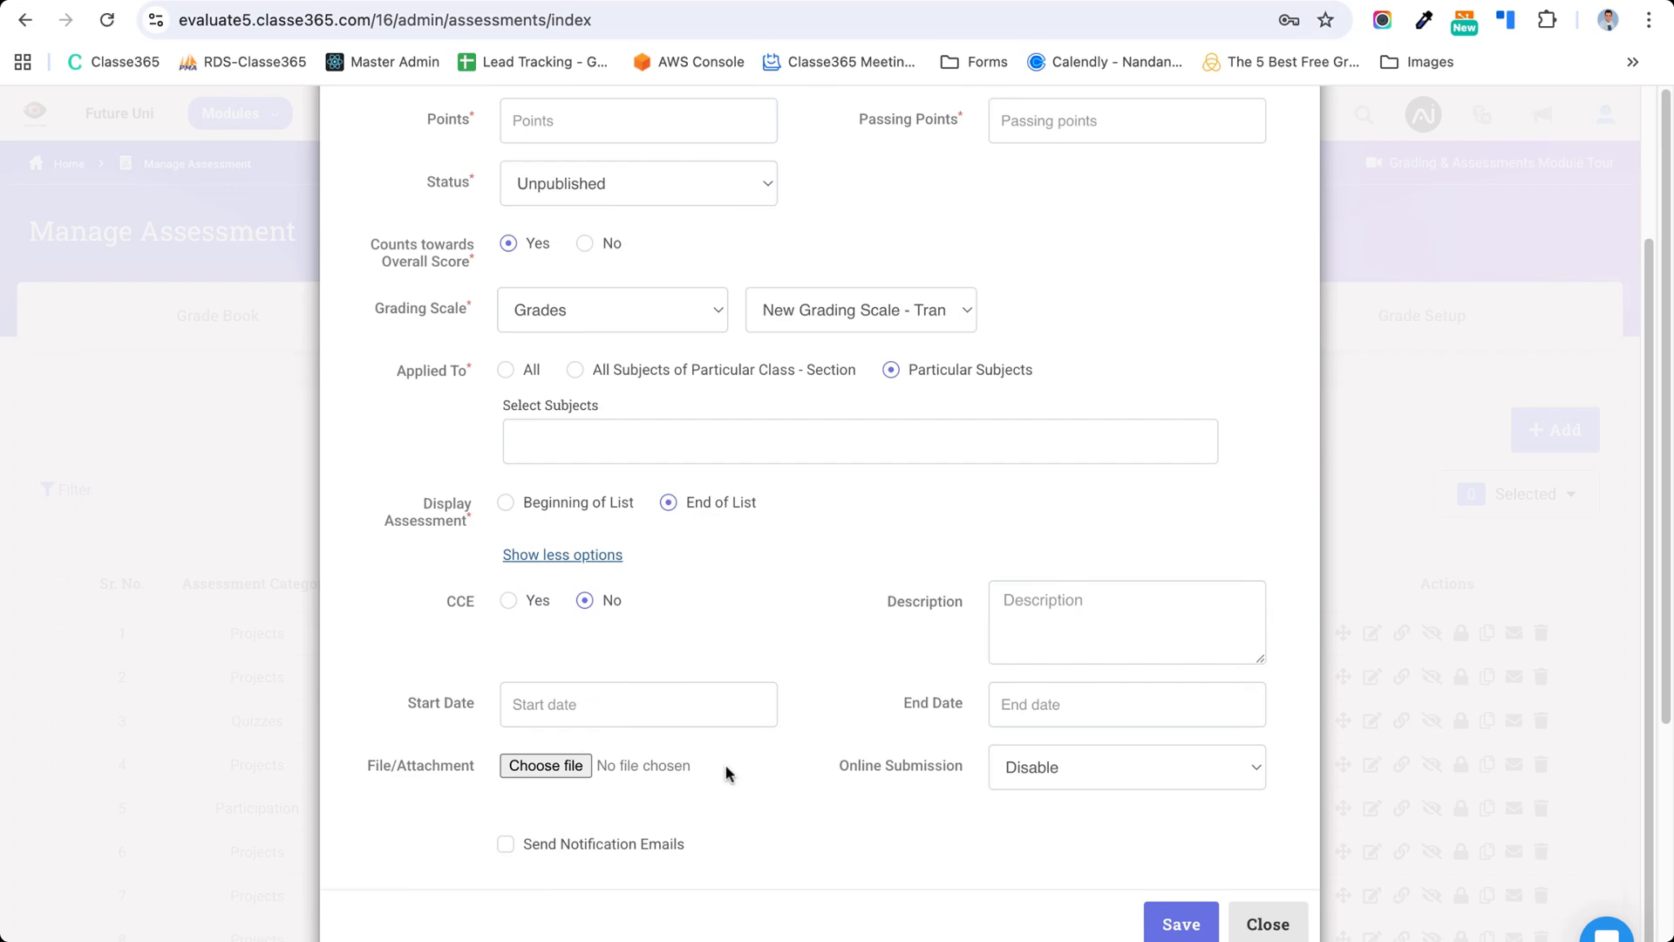
{"action": "left_click", "coordinate": [1037, 767]}
{"action": "left_click", "coordinate": [1033, 792]}
{"action": "scroll", "coordinate": [590, 843], "scroll_direction": "down", "scroll_amount": 2}
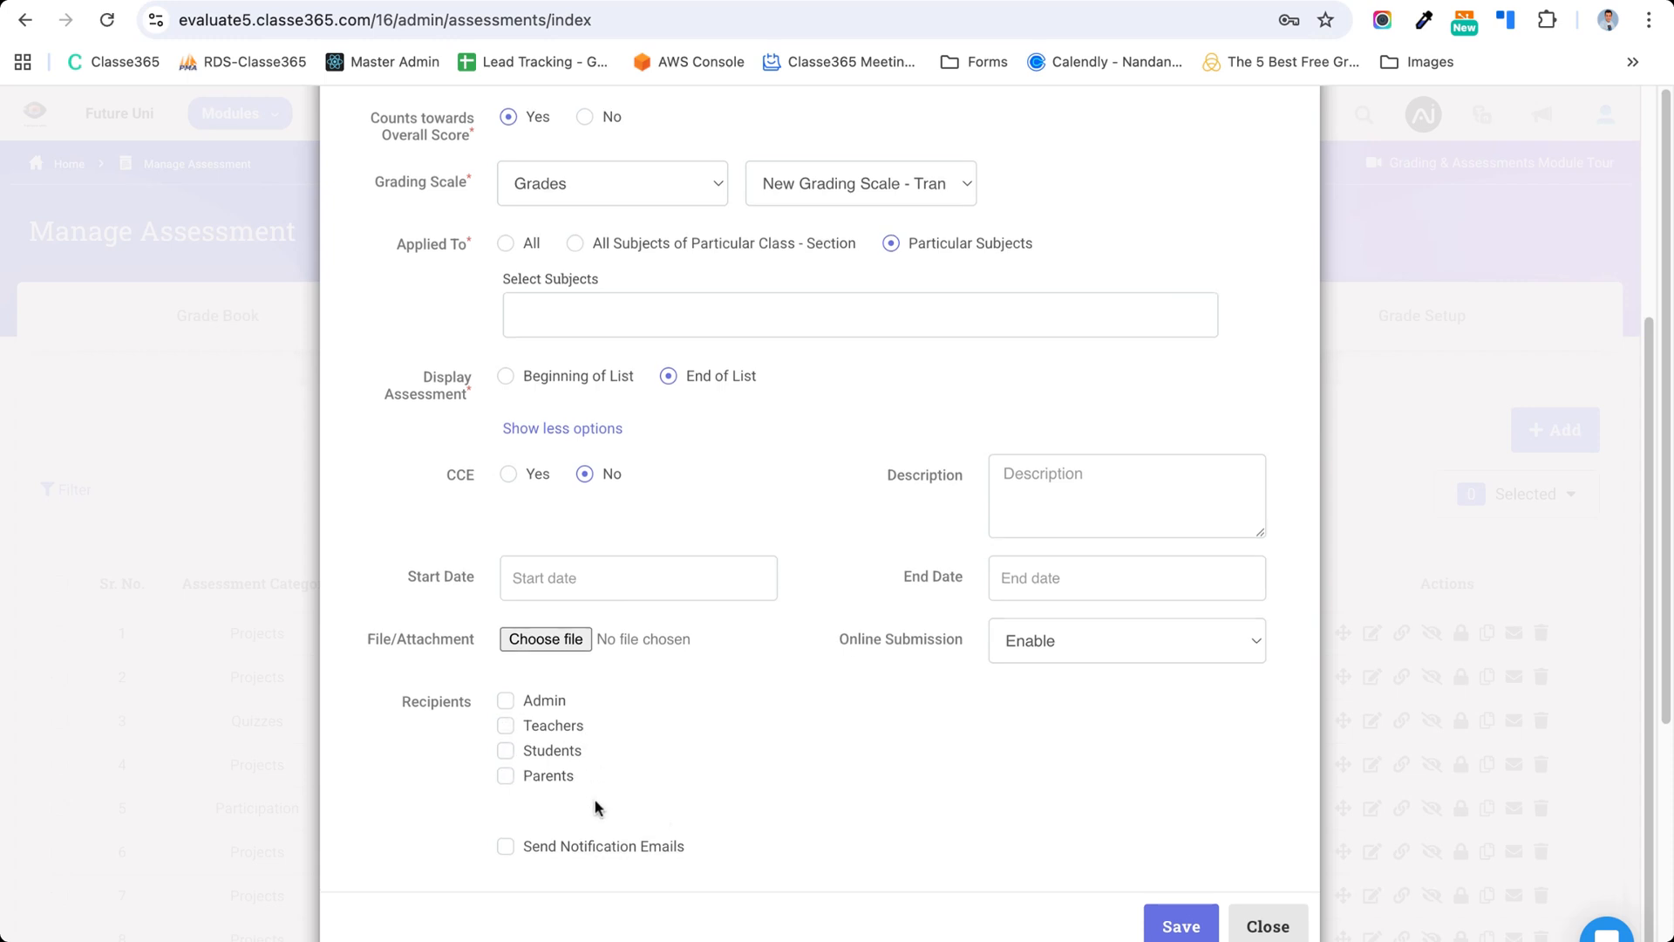
- Review the remaining fields of the new assessment and close the form without saving
{"action": "scroll", "coordinate": [595, 804], "scroll_direction": "up", "scroll_amount": 3}
{"action": "scroll", "coordinate": [594, 798], "scroll_direction": "up", "scroll_amount": 1}
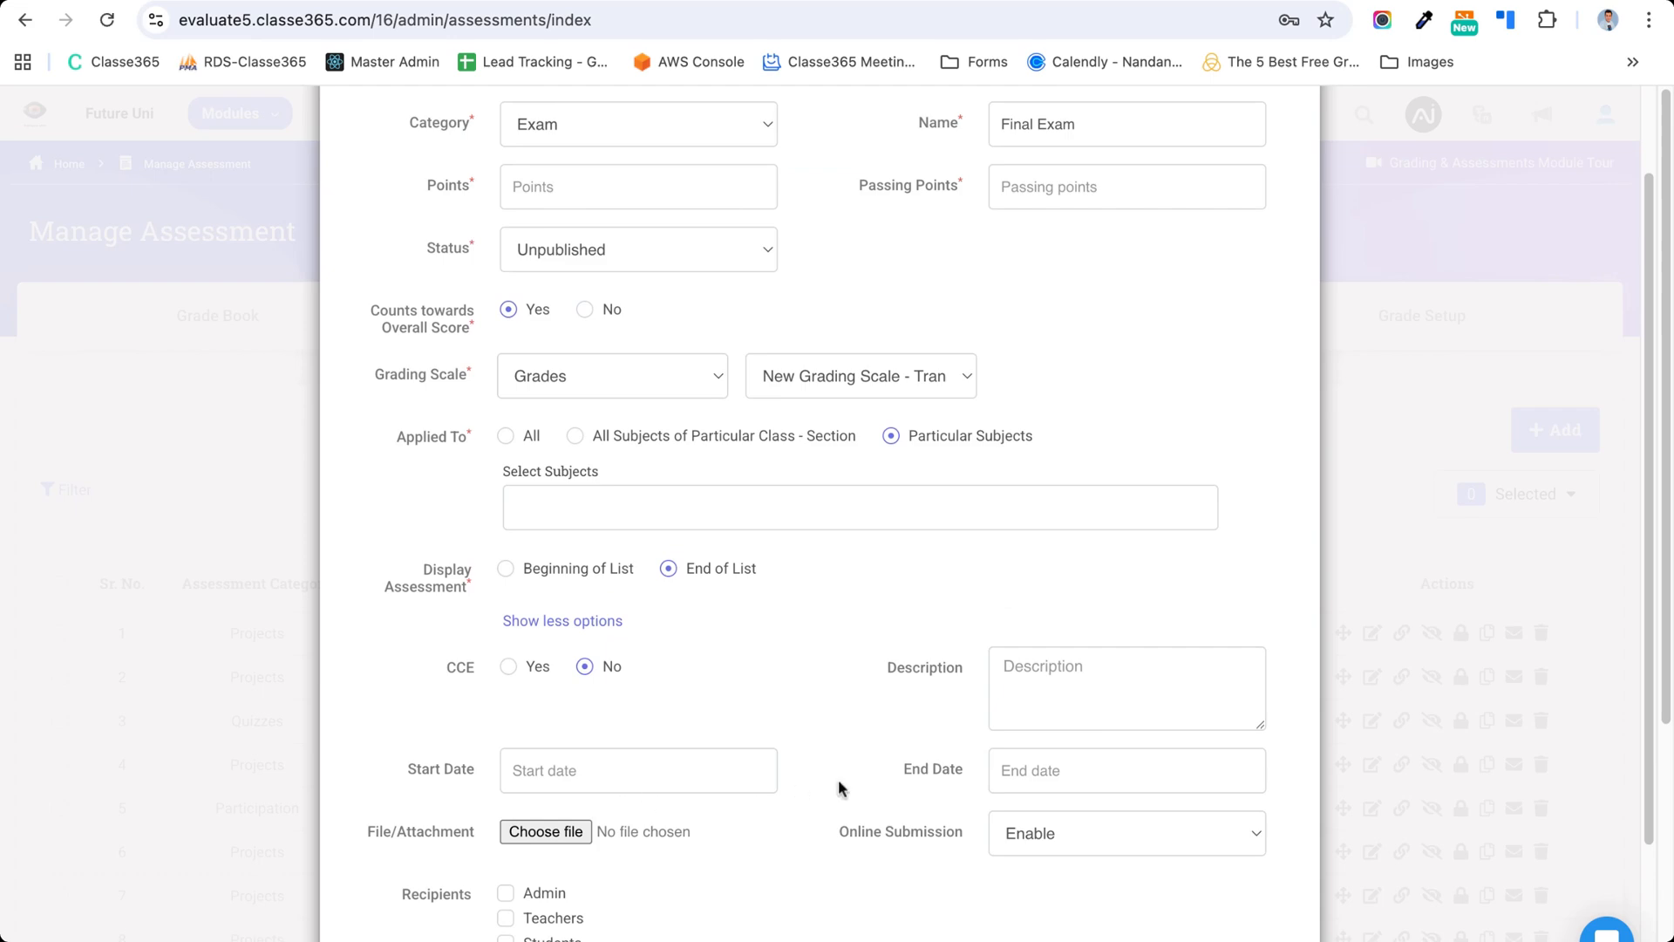
{"action": "scroll", "coordinate": [837, 782], "scroll_direction": "down", "scroll_amount": 1}
{"action": "scroll", "coordinate": [840, 770], "scroll_direction": "down", "scroll_amount": 3}
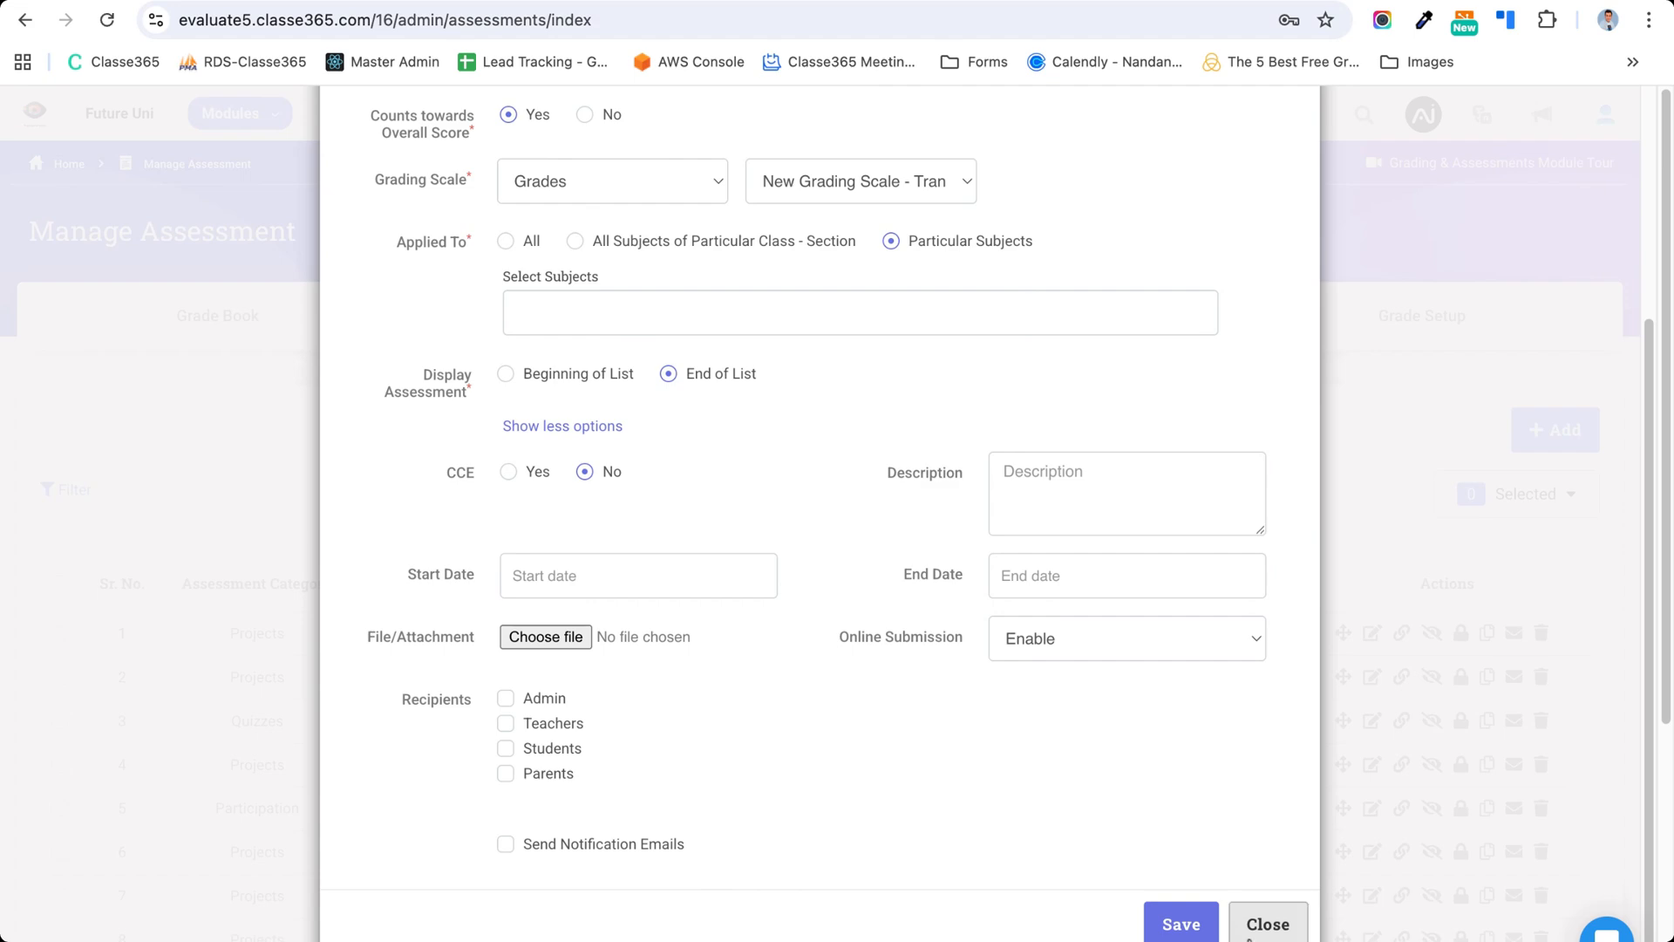
{"action": "scroll", "coordinate": [1263, 929], "scroll_direction": "down", "scroll_amount": 1}
{"action": "left_click", "coordinate": [1266, 903]}
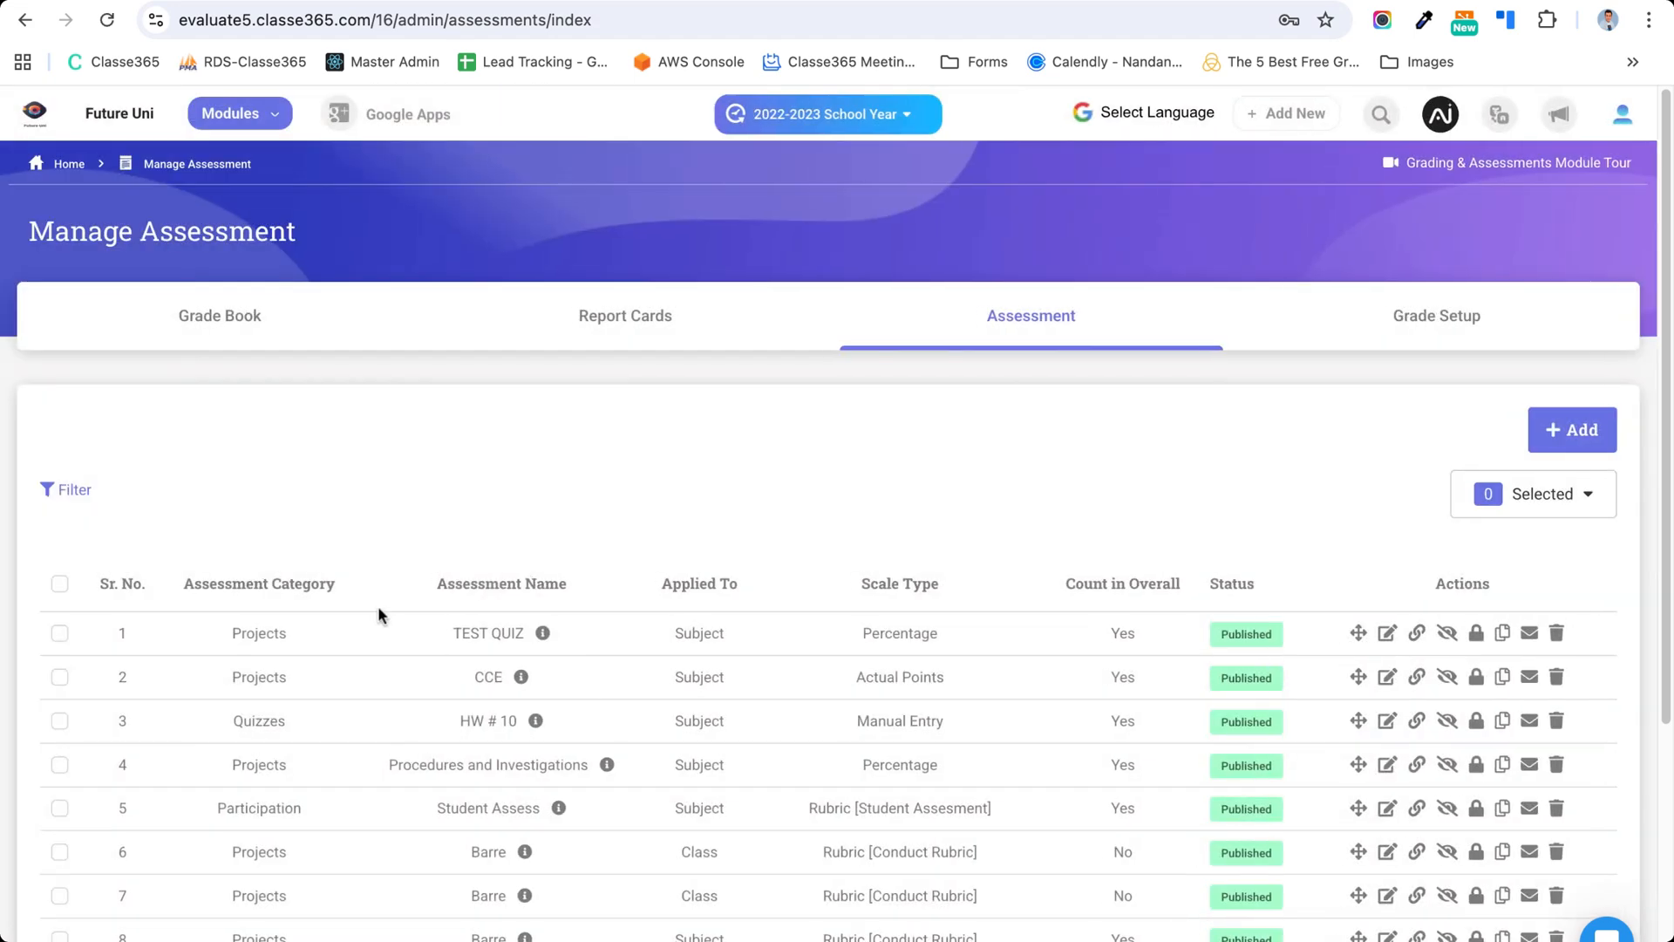
- Open the grade book for the class Specialist, section Semester 1 (Teacher) and subject Science - Cardiology
{"action": "left_click", "coordinate": [203, 327]}
{"action": "left_click", "coordinate": [210, 446]}
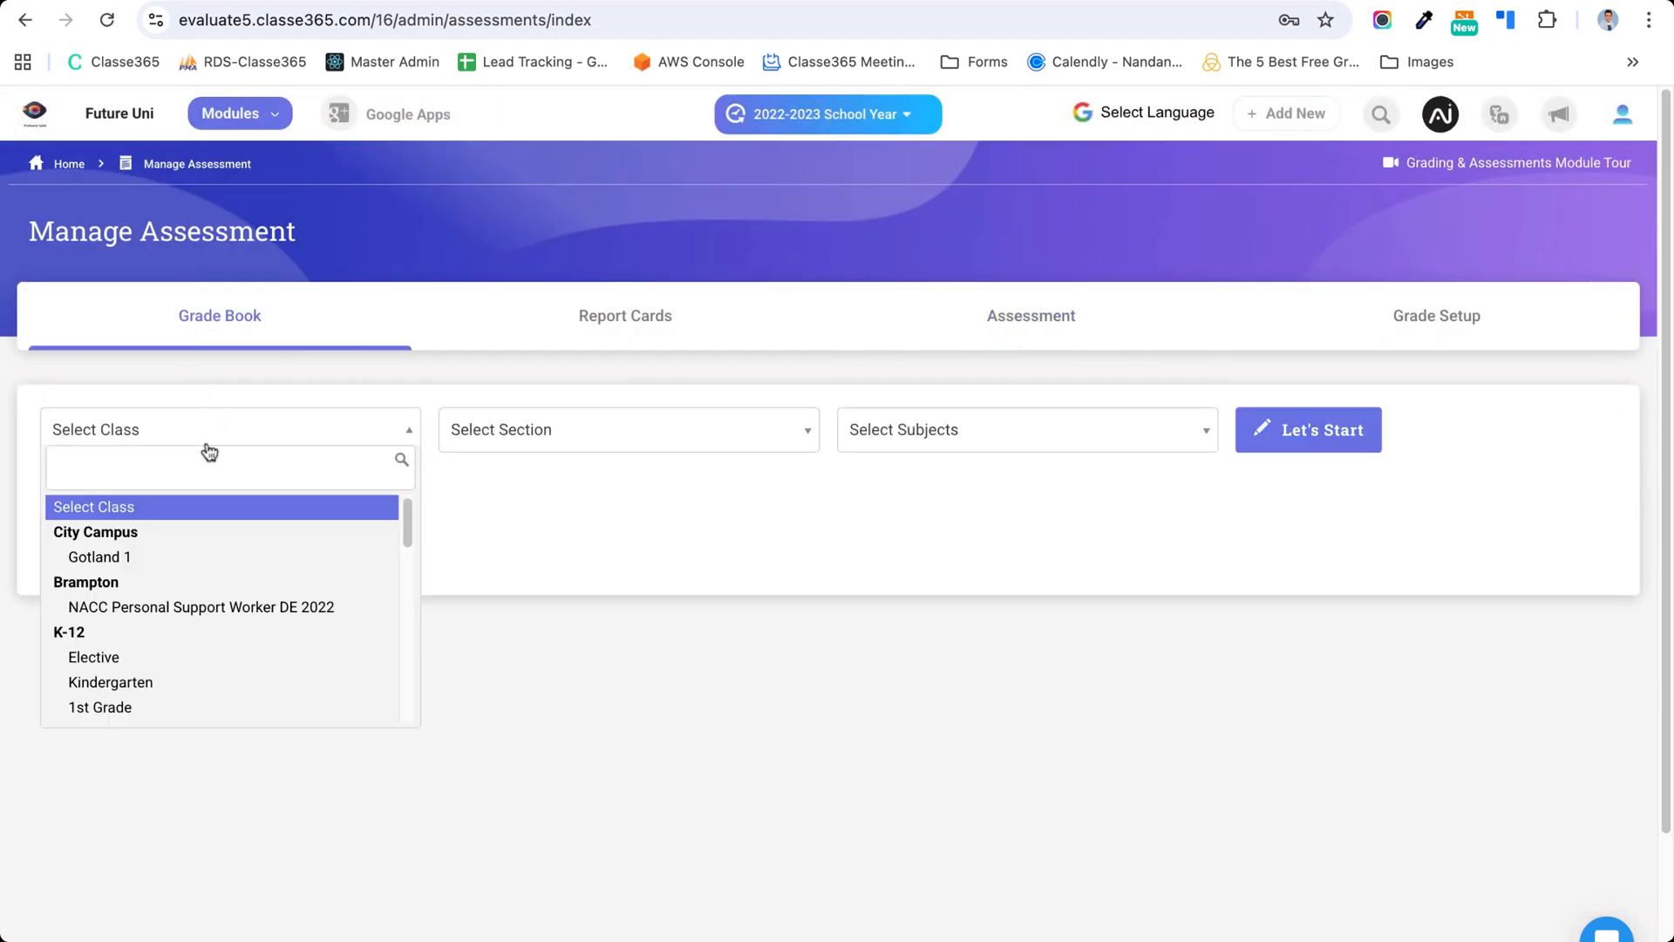
{"action": "type", "text": "sp"}
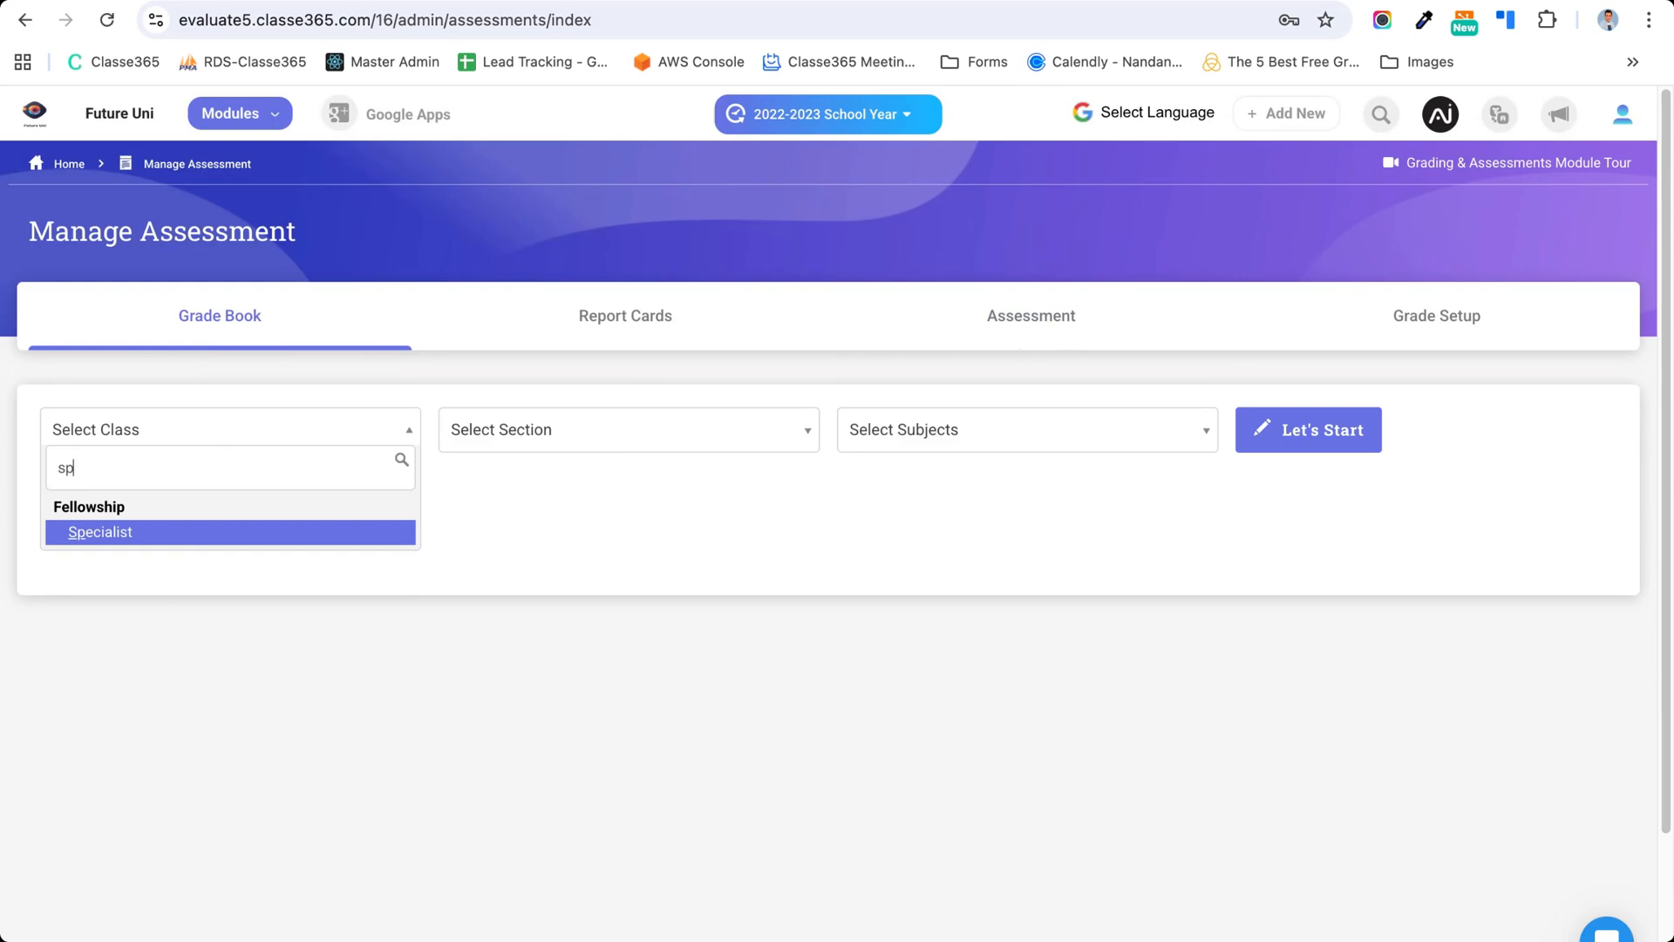
{"action": "key", "text": "Return"}
{"action": "left_click", "coordinate": [584, 436]}
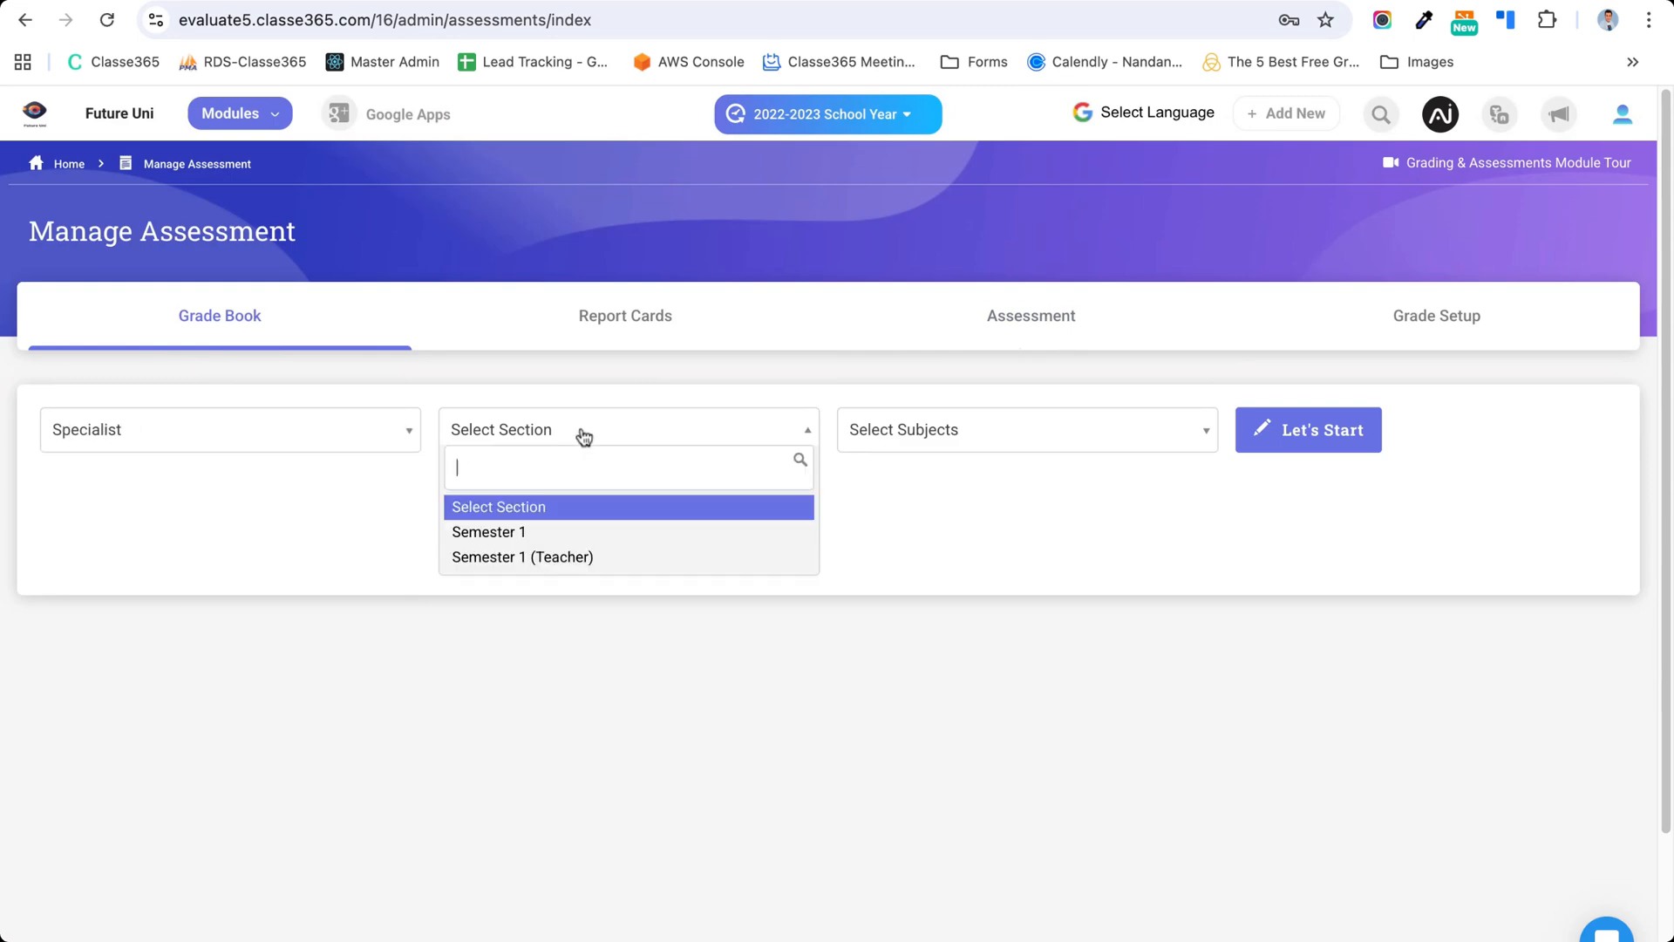
{"action": "left_click", "coordinate": [578, 559]}
{"action": "left_click", "coordinate": [919, 452]}
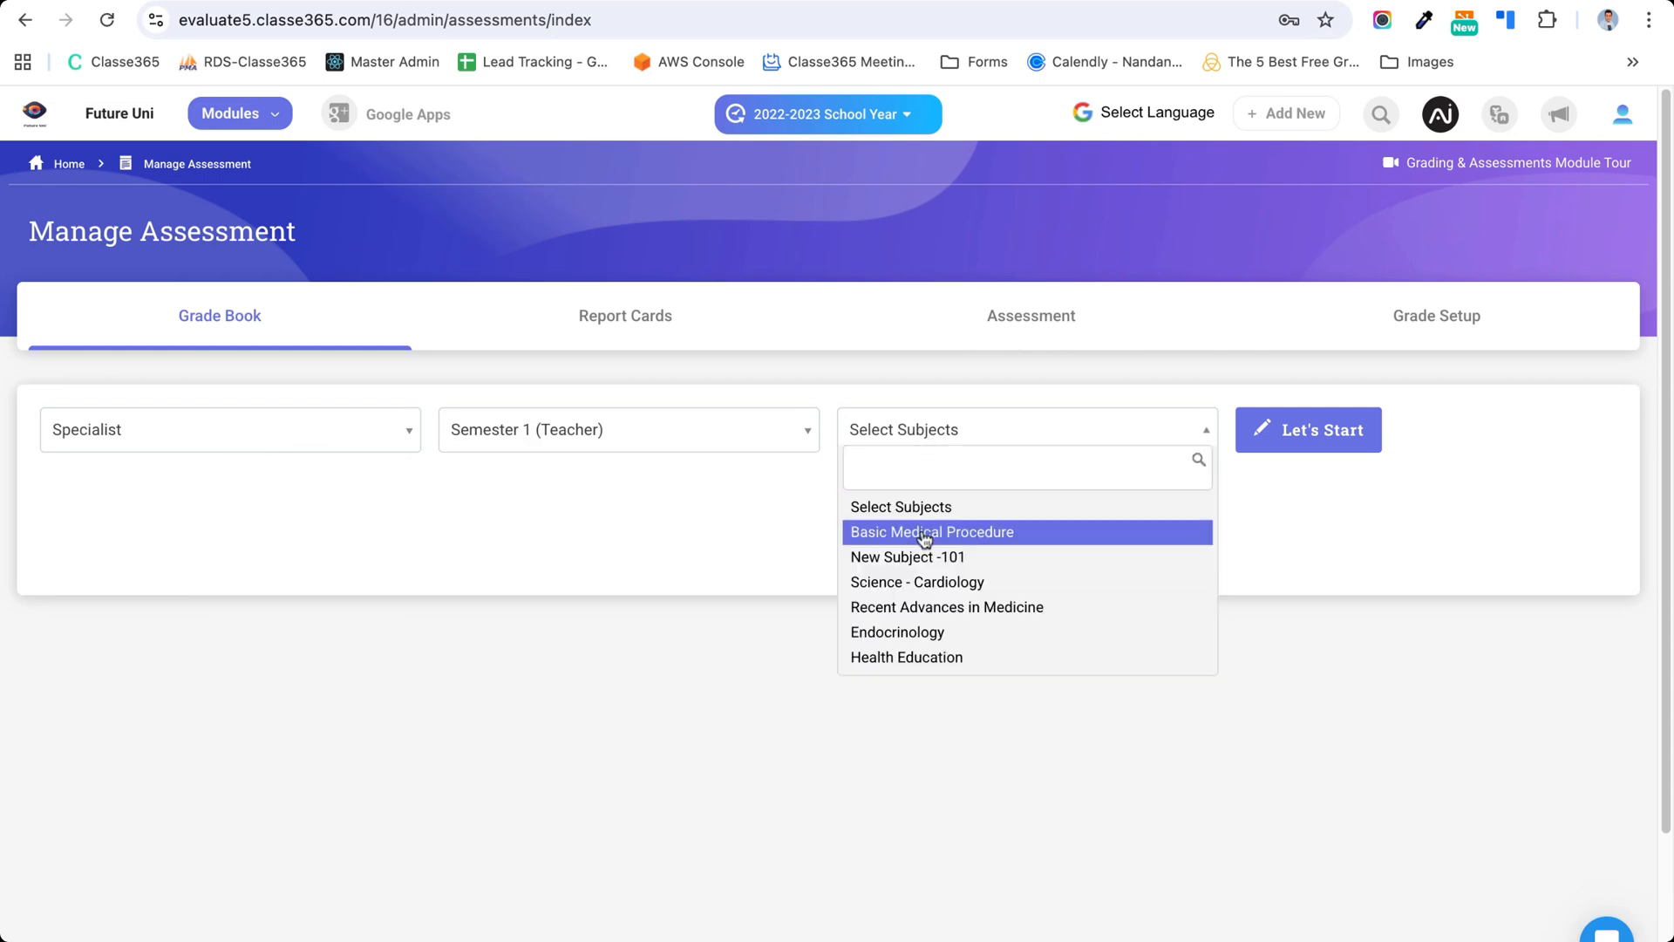
{"action": "left_click", "coordinate": [922, 581]}
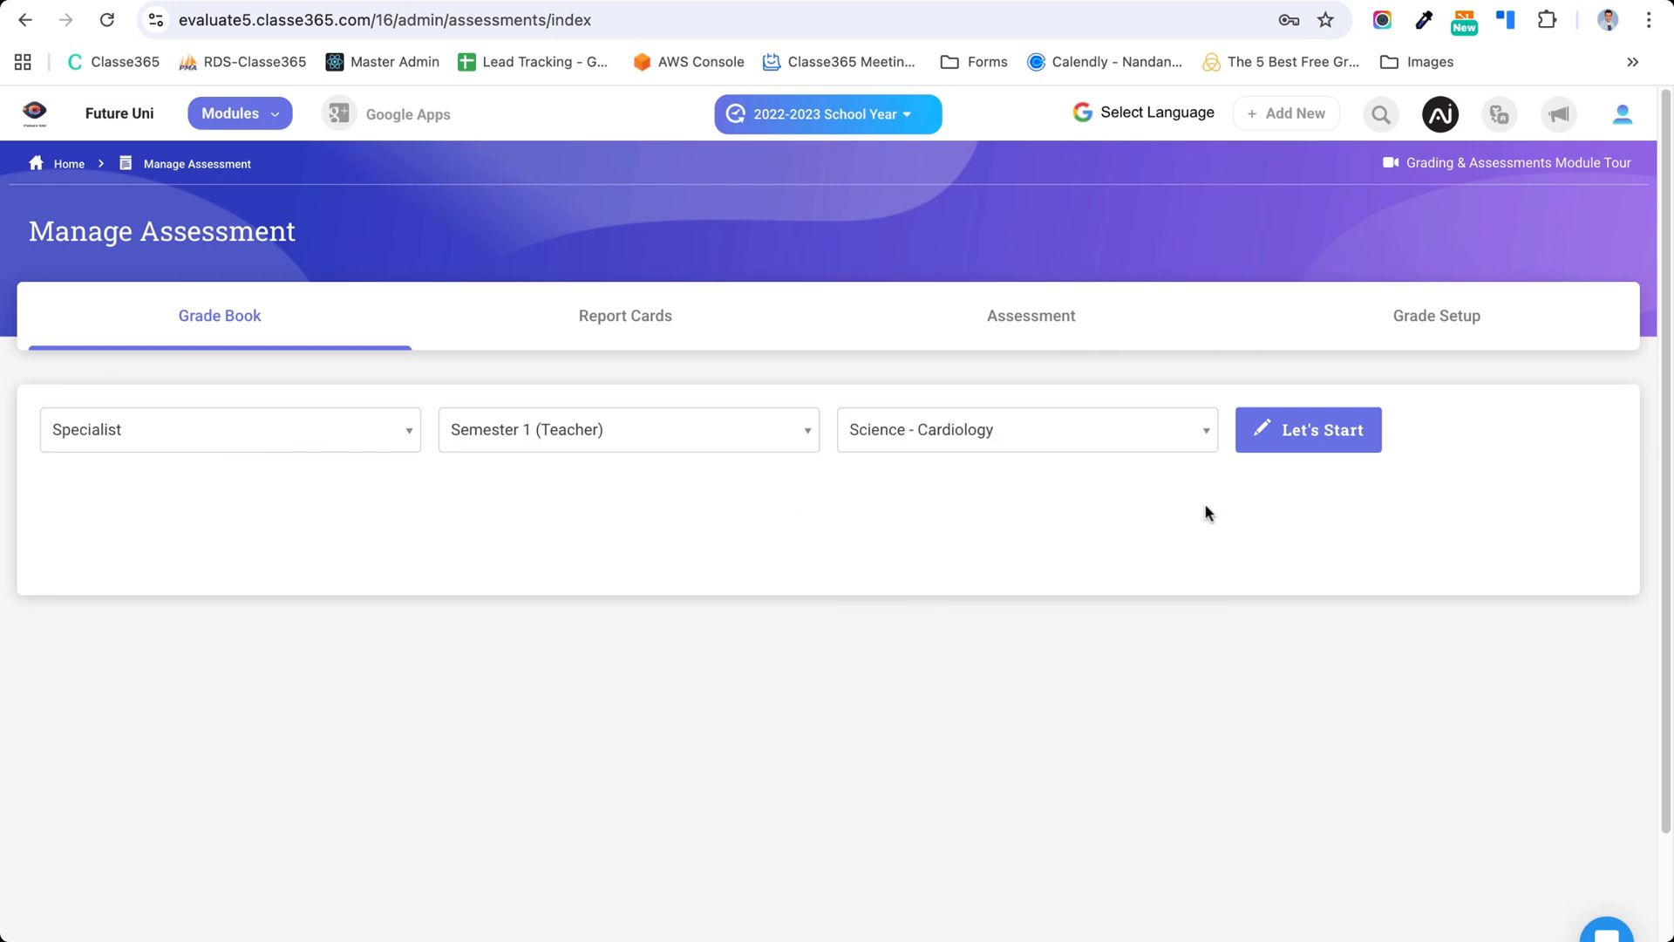
{"action": "left_click", "coordinate": [1332, 445]}
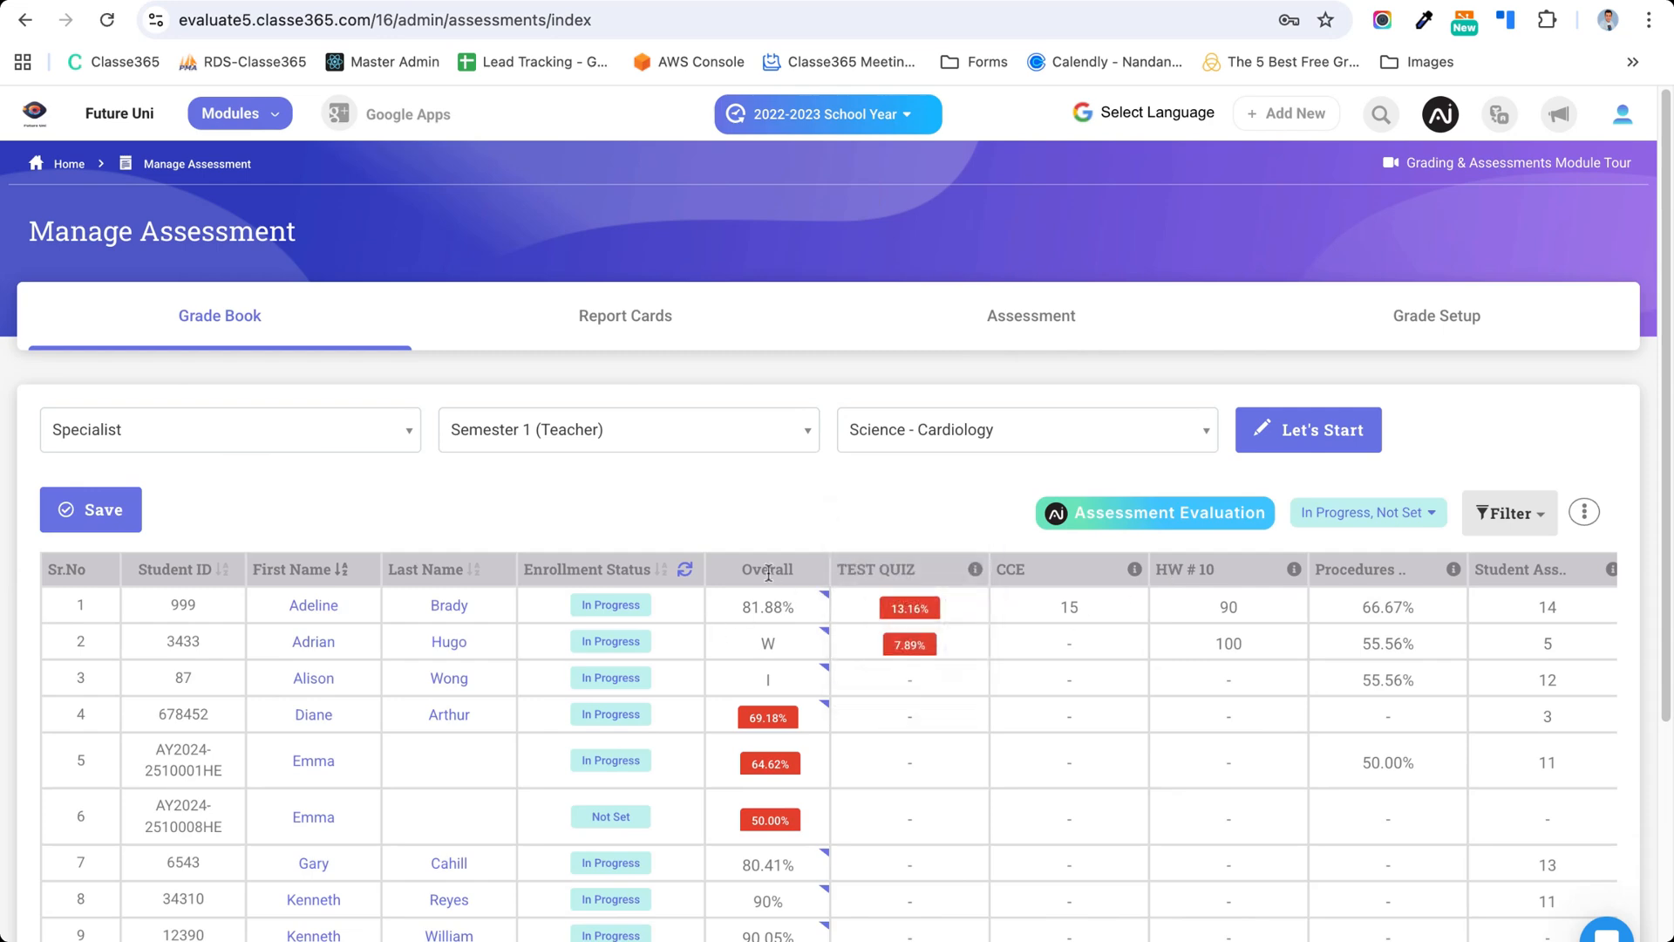
- Look across the grade book's assessment columns and view the assessment details of HW # 10
{"action": "scroll", "coordinate": [888, 575], "scroll_direction": "right", "scroll_amount": 10}
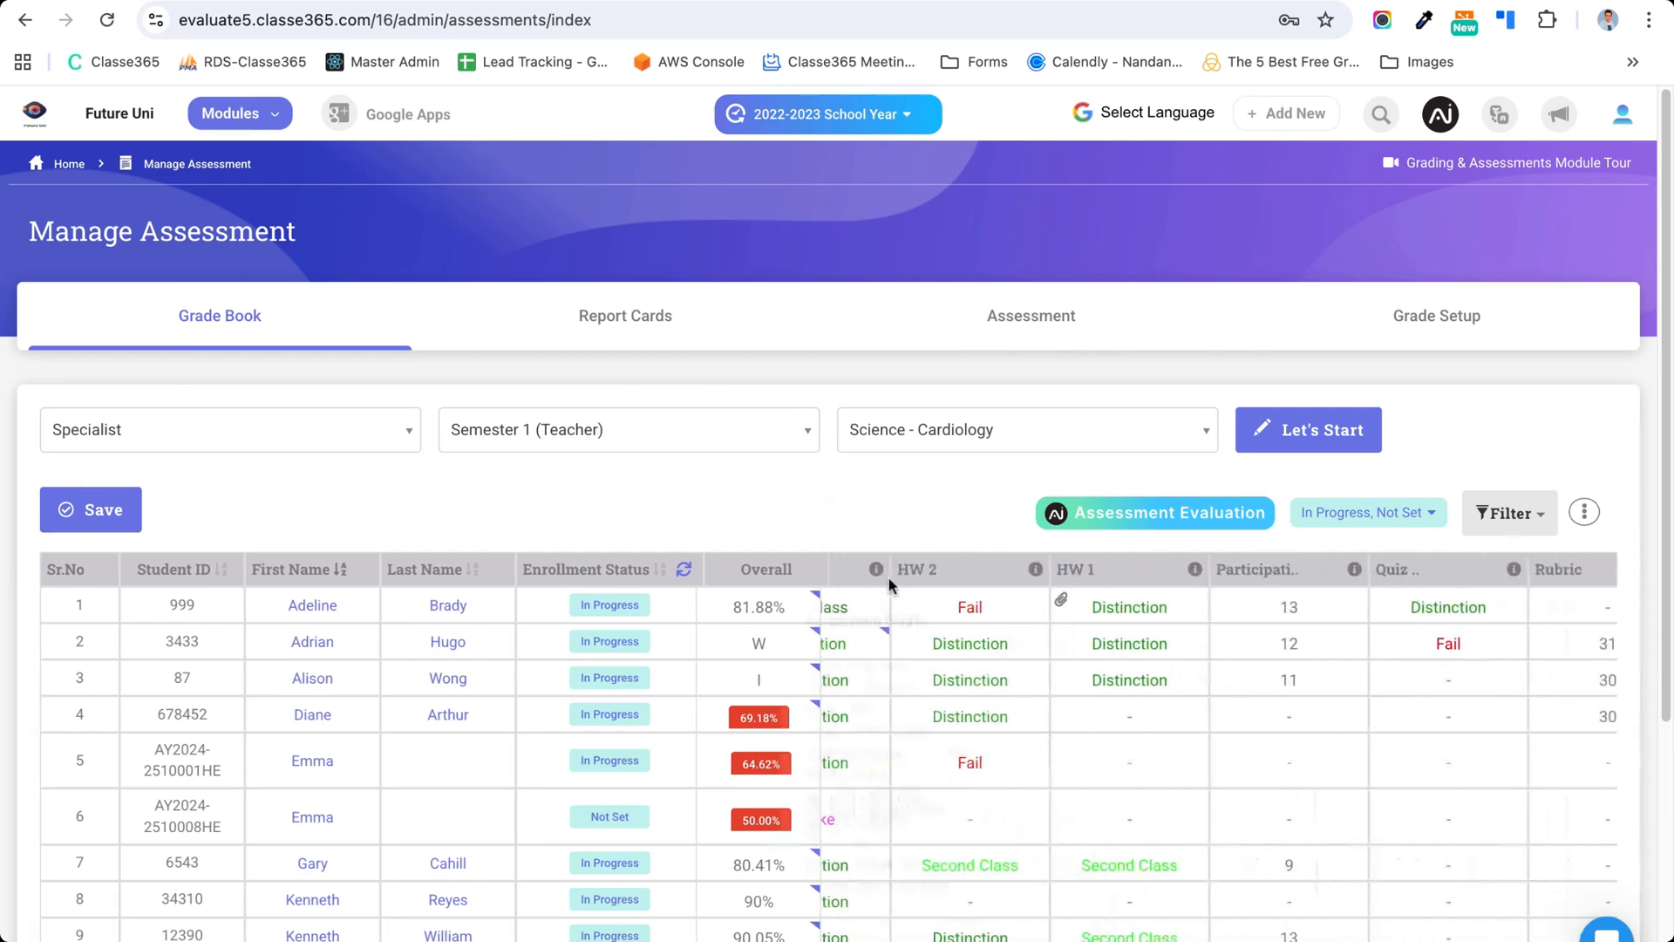
{"action": "scroll", "coordinate": [888, 576], "scroll_direction": "right", "scroll_amount": 2}
{"action": "scroll", "coordinate": [888, 576], "scroll_direction": "left", "scroll_amount": 6}
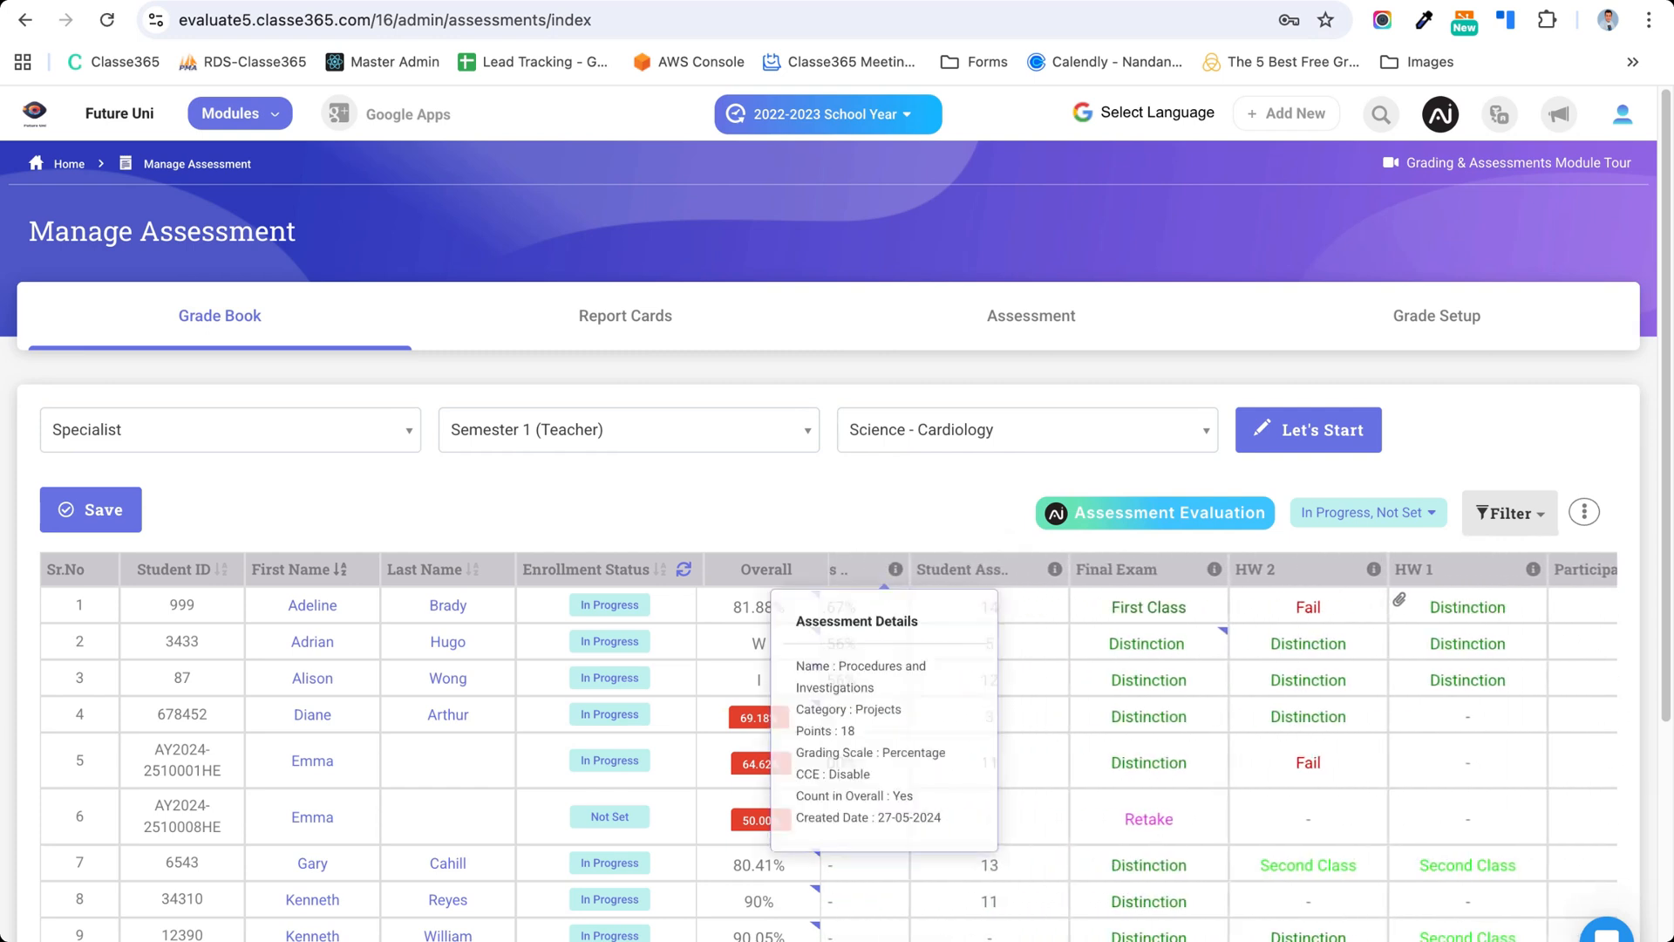
{"action": "scroll", "coordinate": [888, 575], "scroll_direction": "left", "scroll_amount": 4}
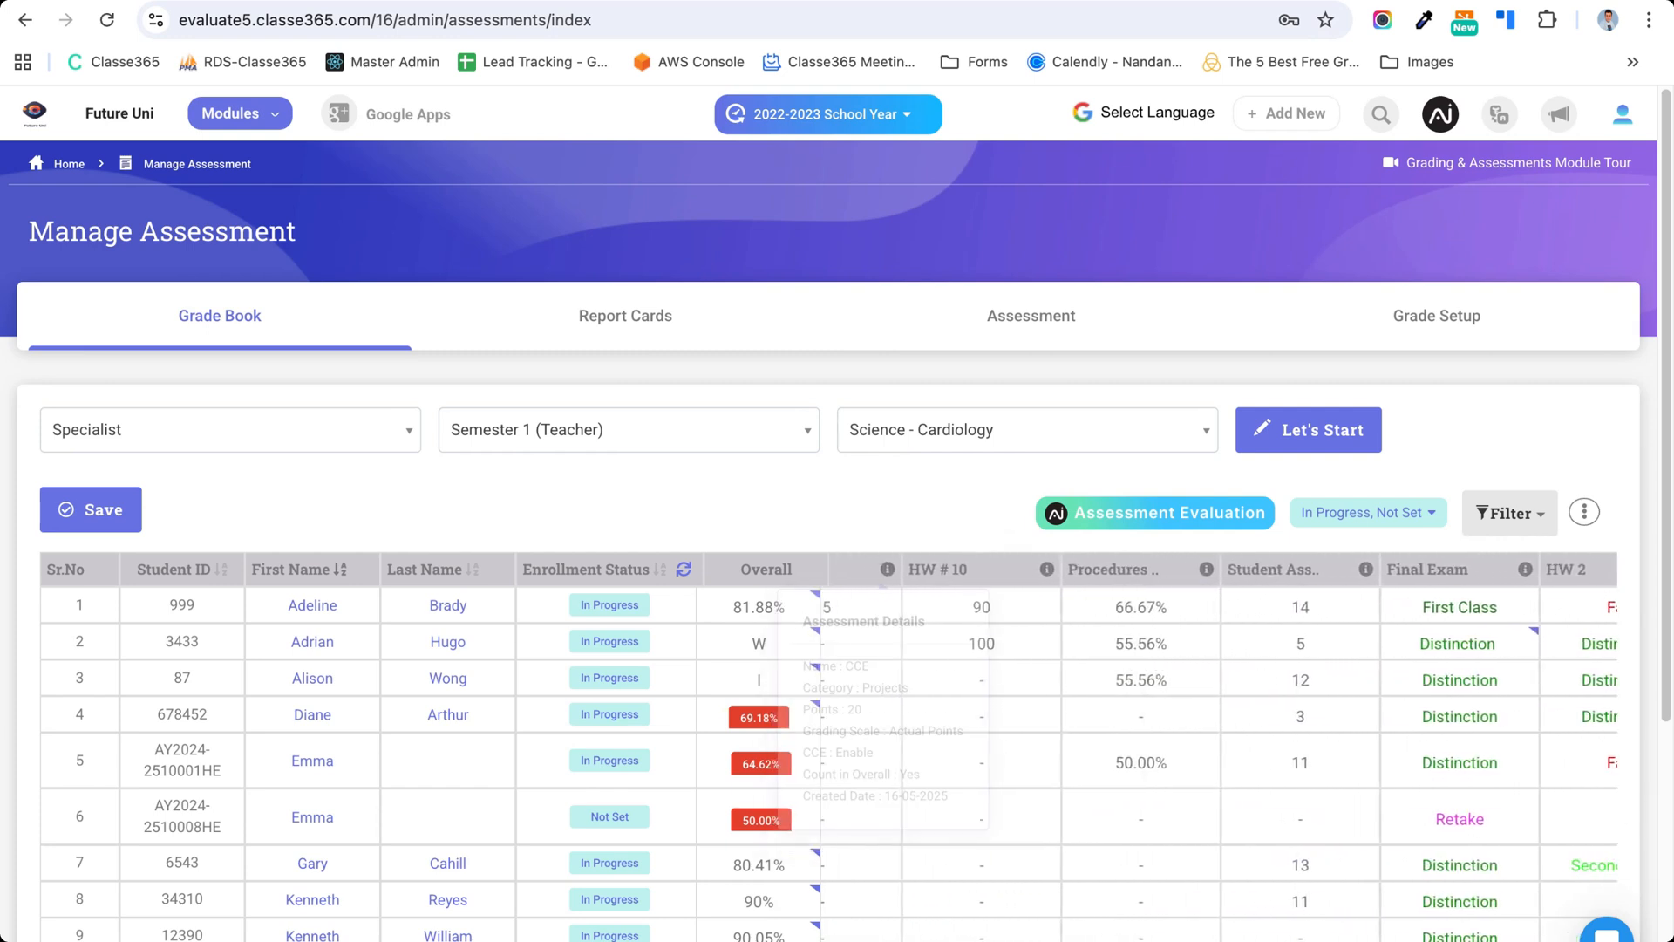
{"action": "mouse_move", "coordinate": [1042, 573]}
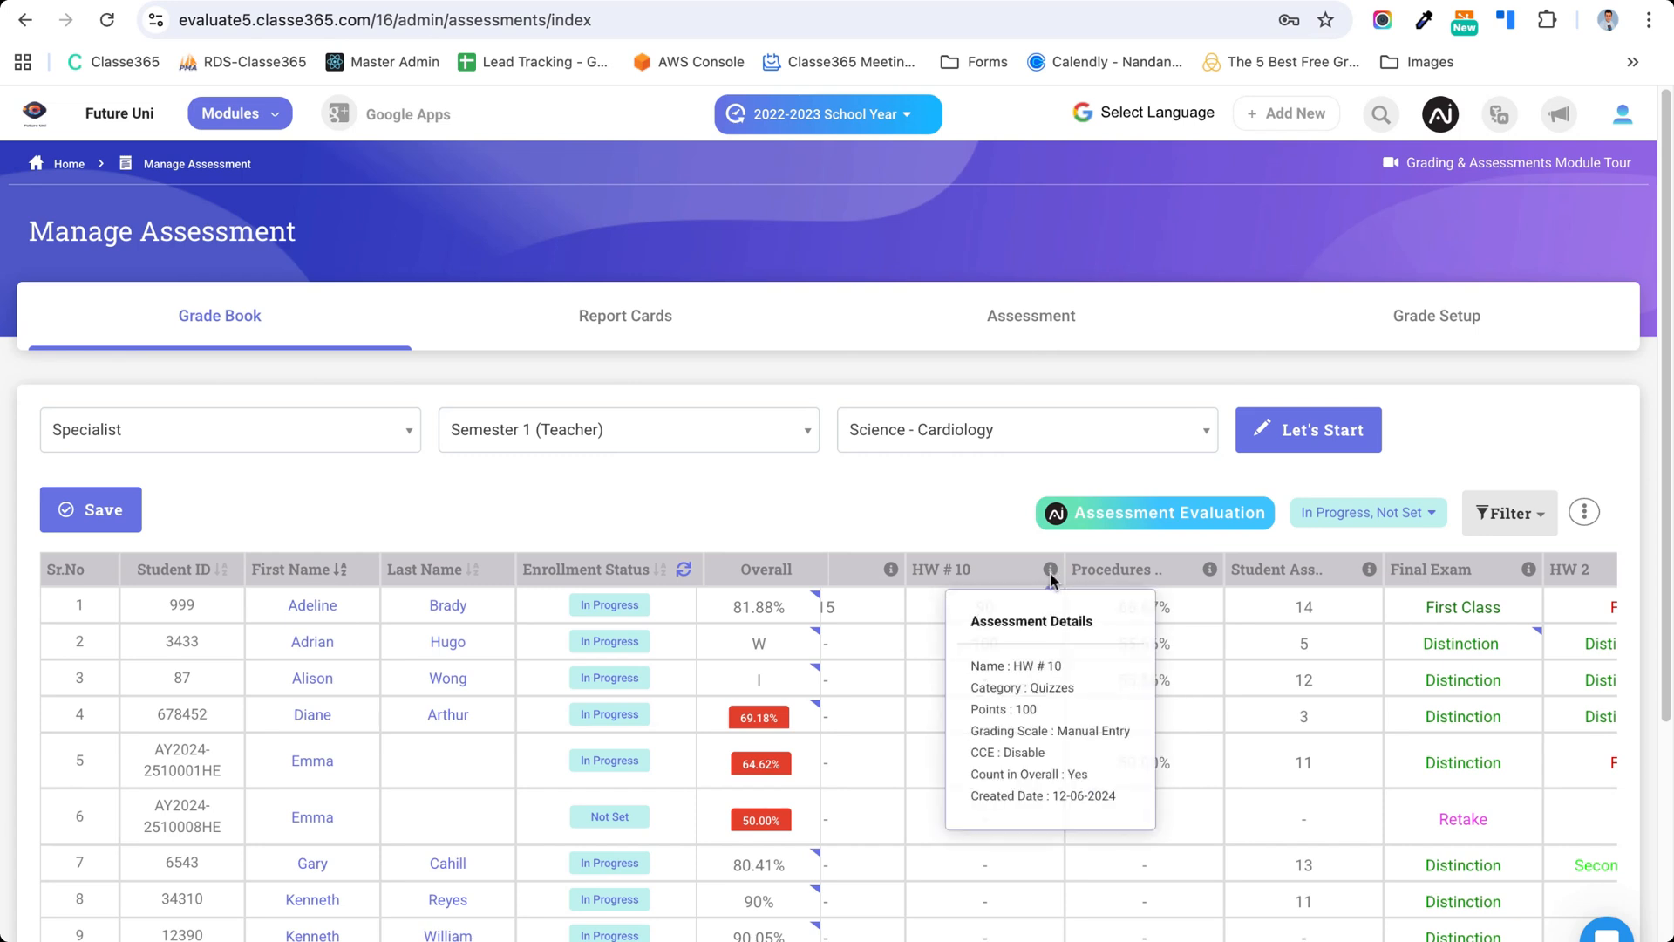
- Try a score of 90 for the fourth student's Procedures and Investigations assessment and replace it with 18
{"action": "left_click", "coordinate": [984, 682]}
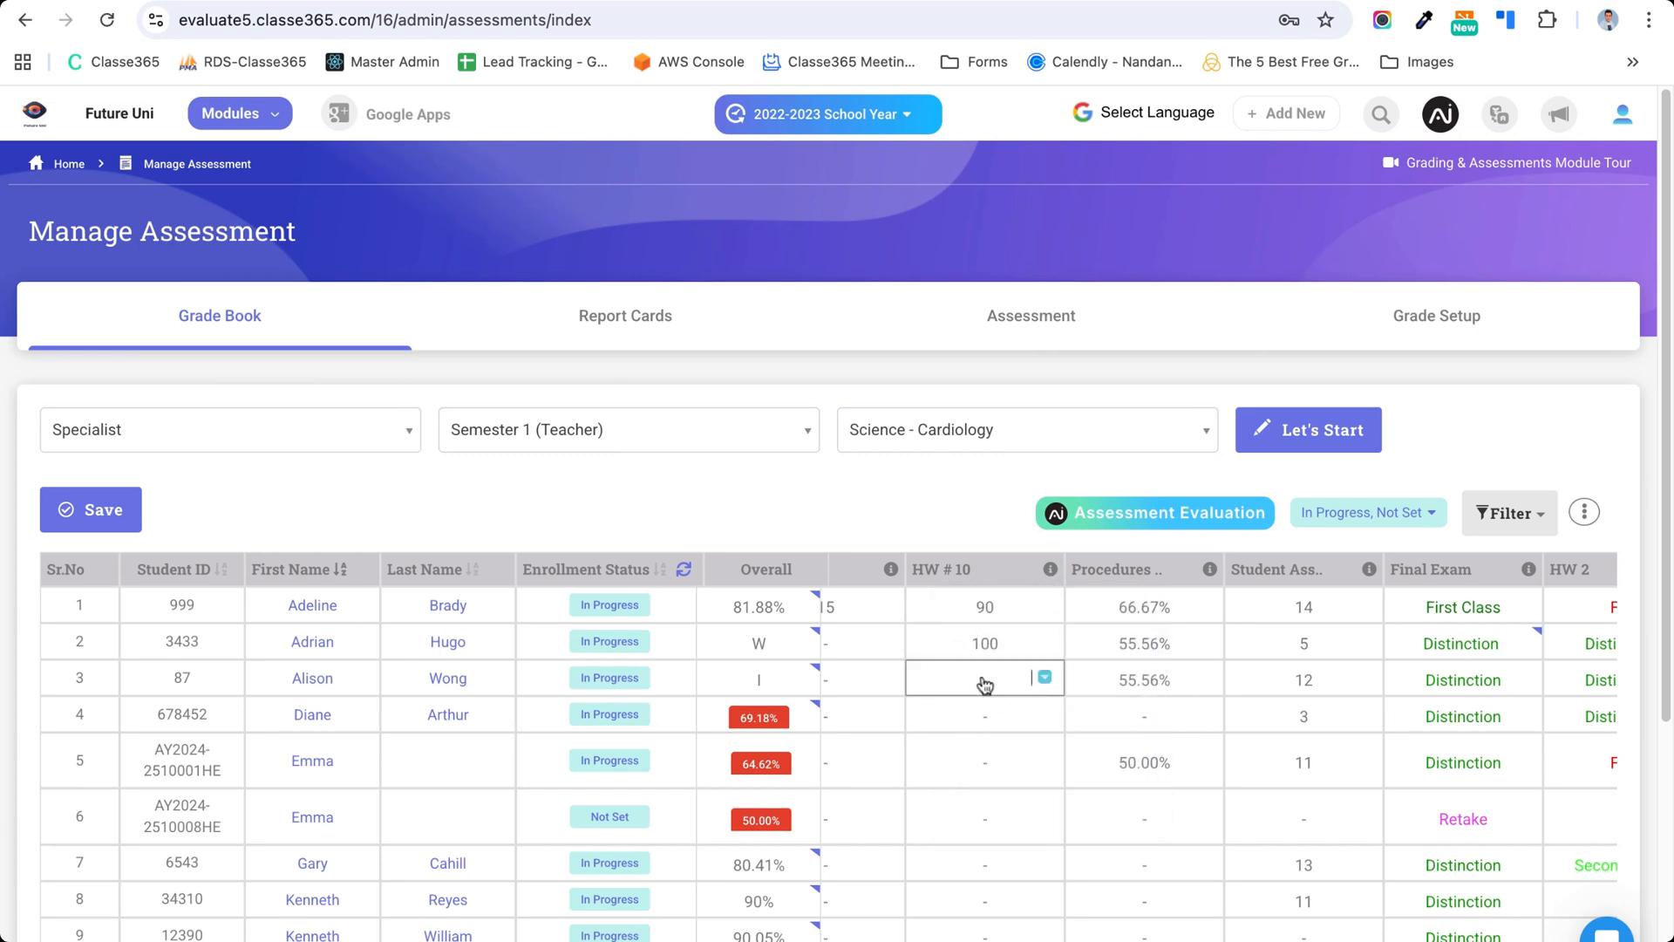
{"action": "left_click", "coordinate": [1138, 716]}
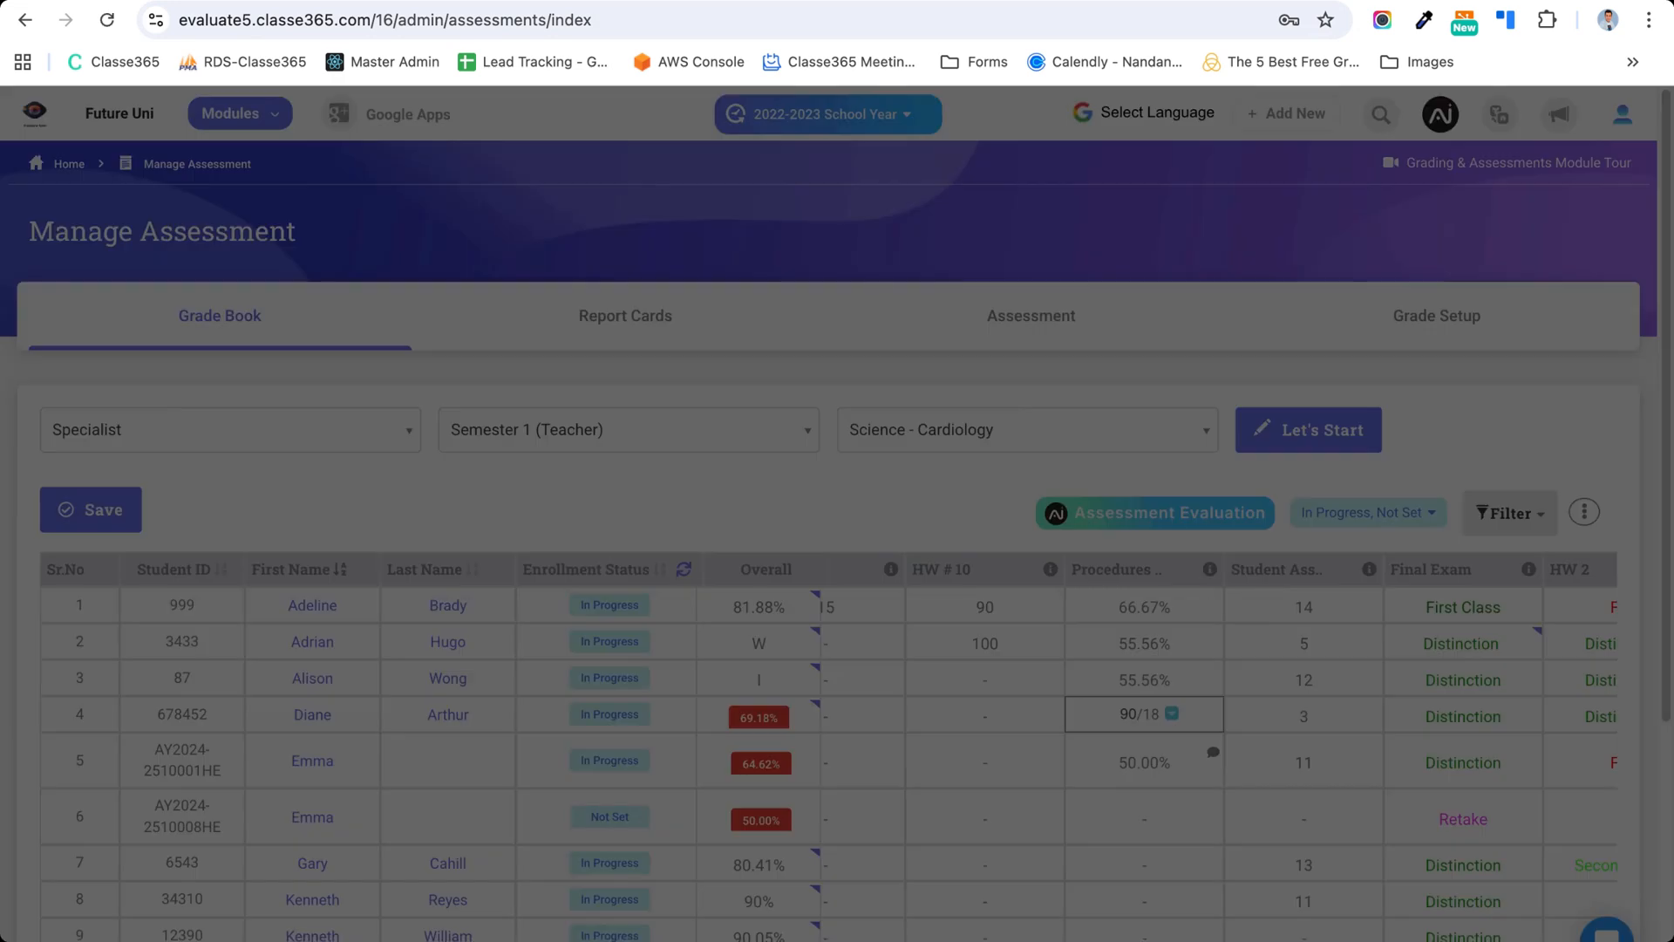
{"action": "left_click", "coordinate": [1039, 227]}
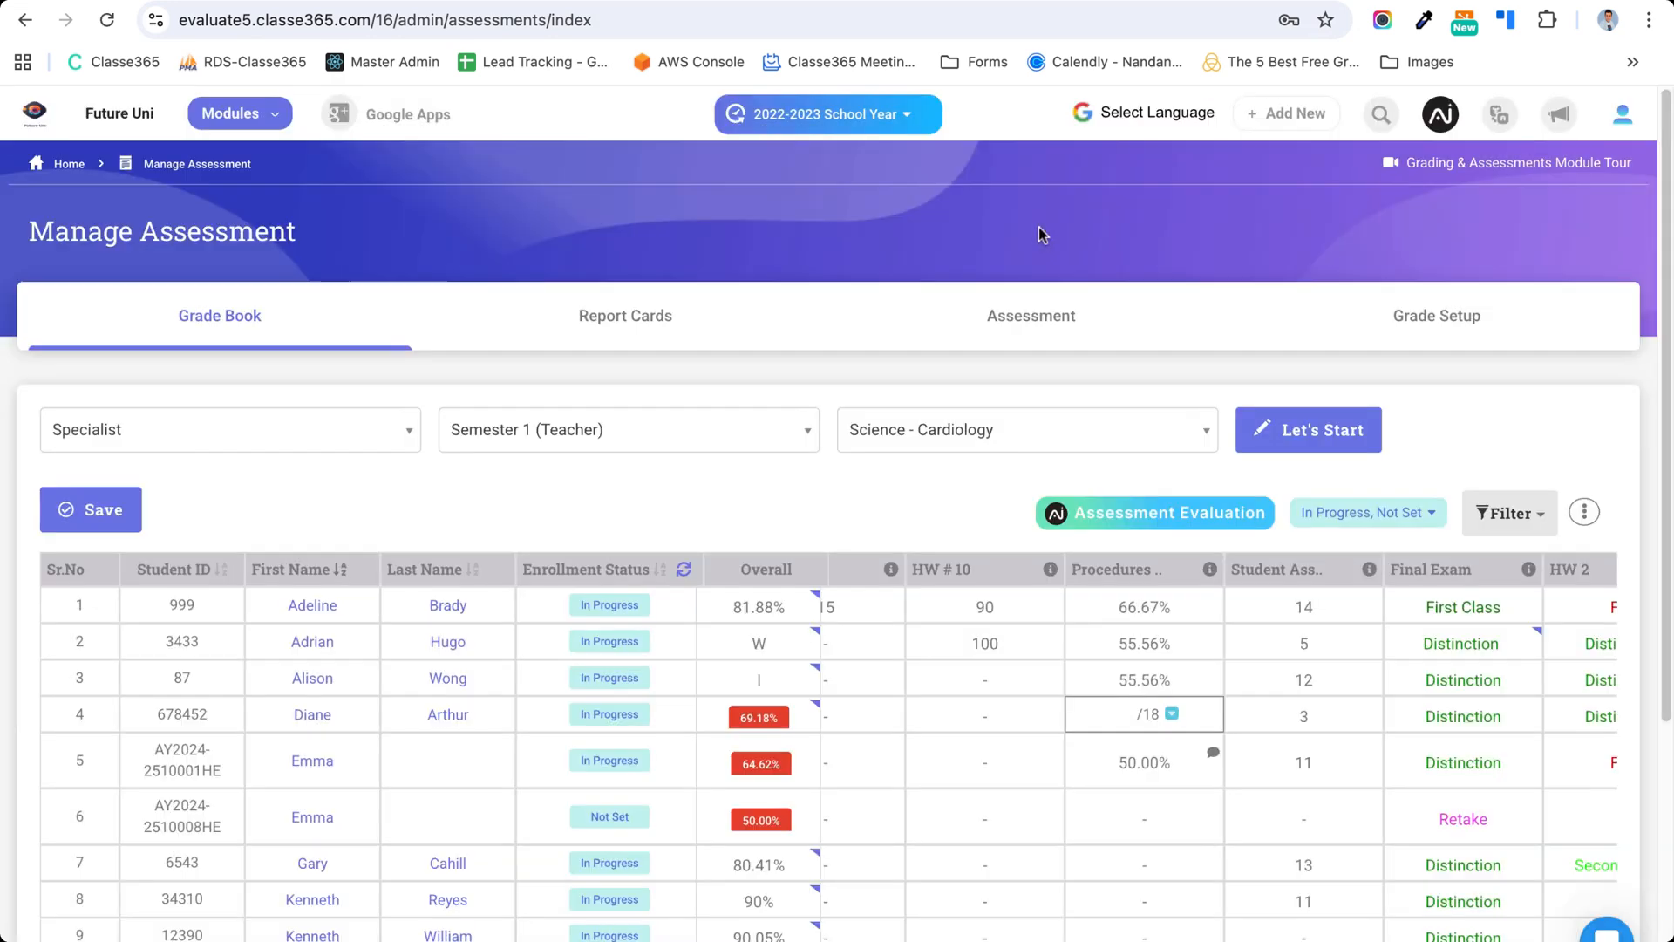
{"action": "type", "text": "18"}
{"action": "key", "text": "Return"}
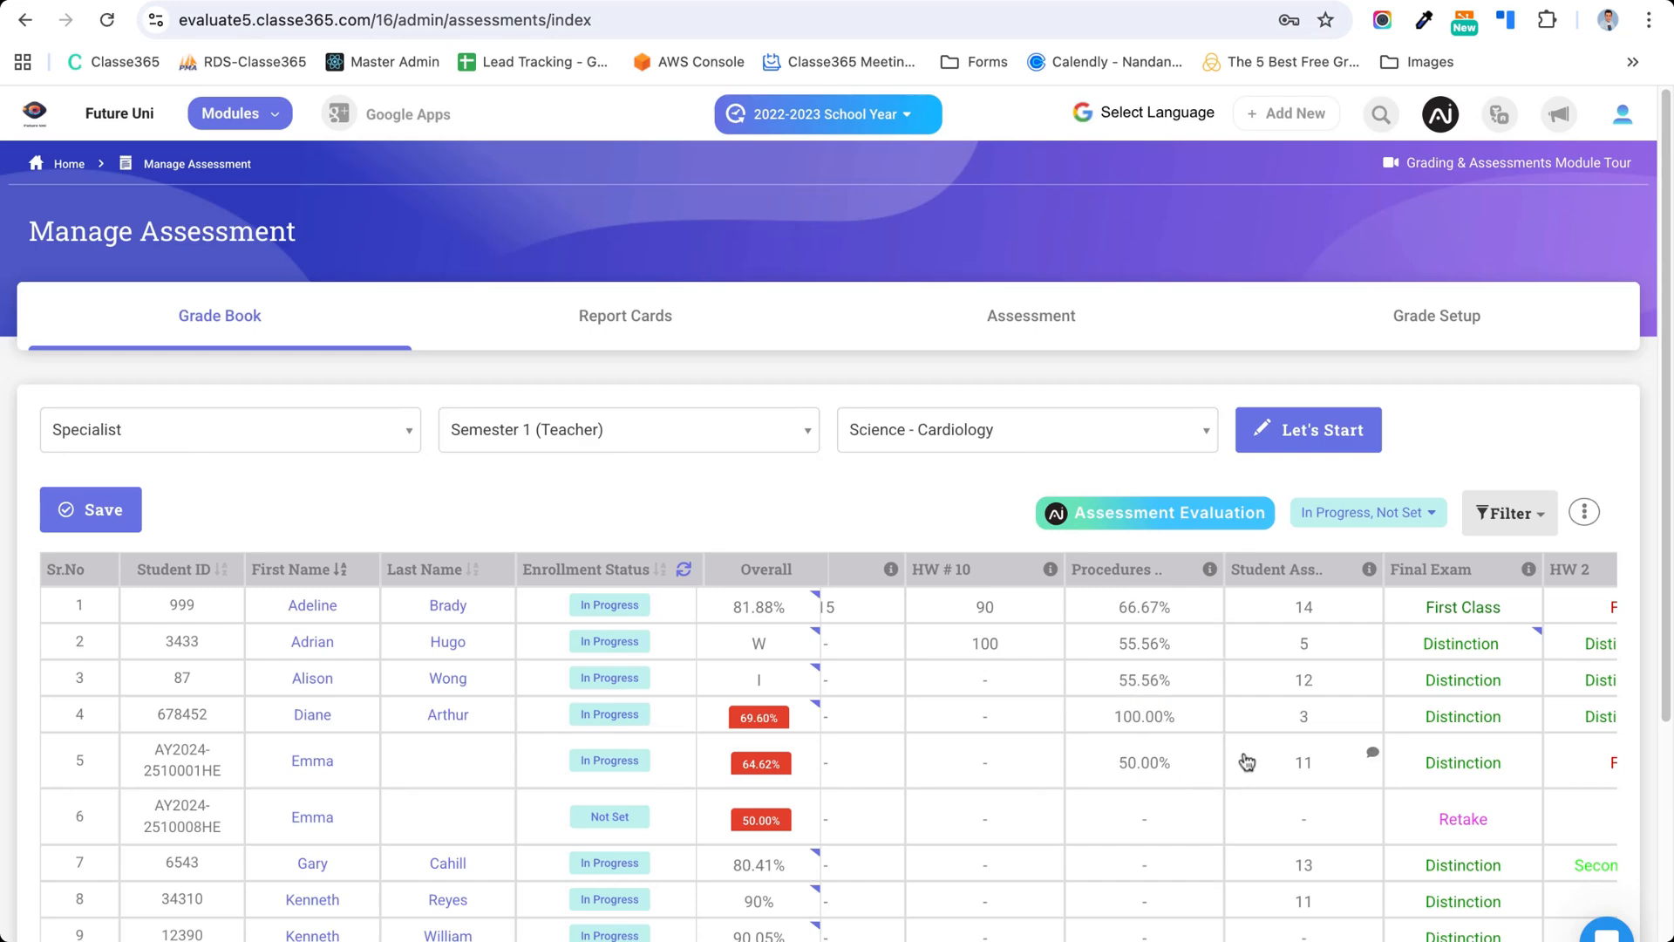
{"action": "mouse_move", "coordinate": [1209, 571]}
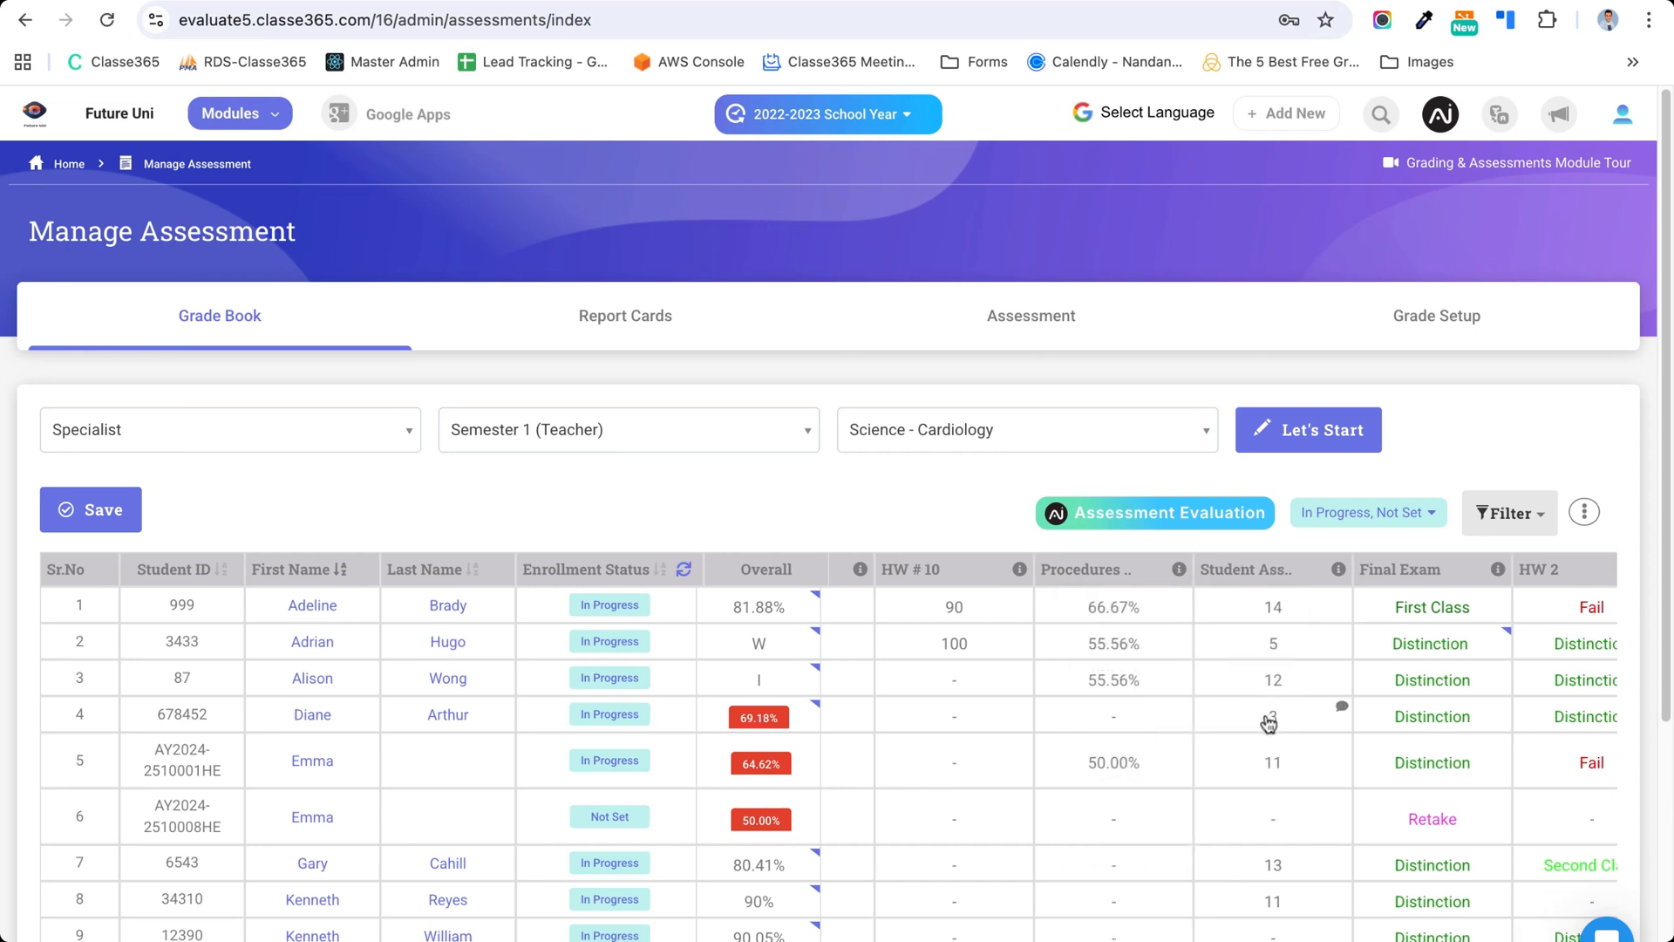
- Grade the fourth student's Student Assess rubric with Understanding 4, Class Participation 2, Class Work 3 and Homework 4, and save it
{"action": "left_click", "coordinate": [1269, 723]}
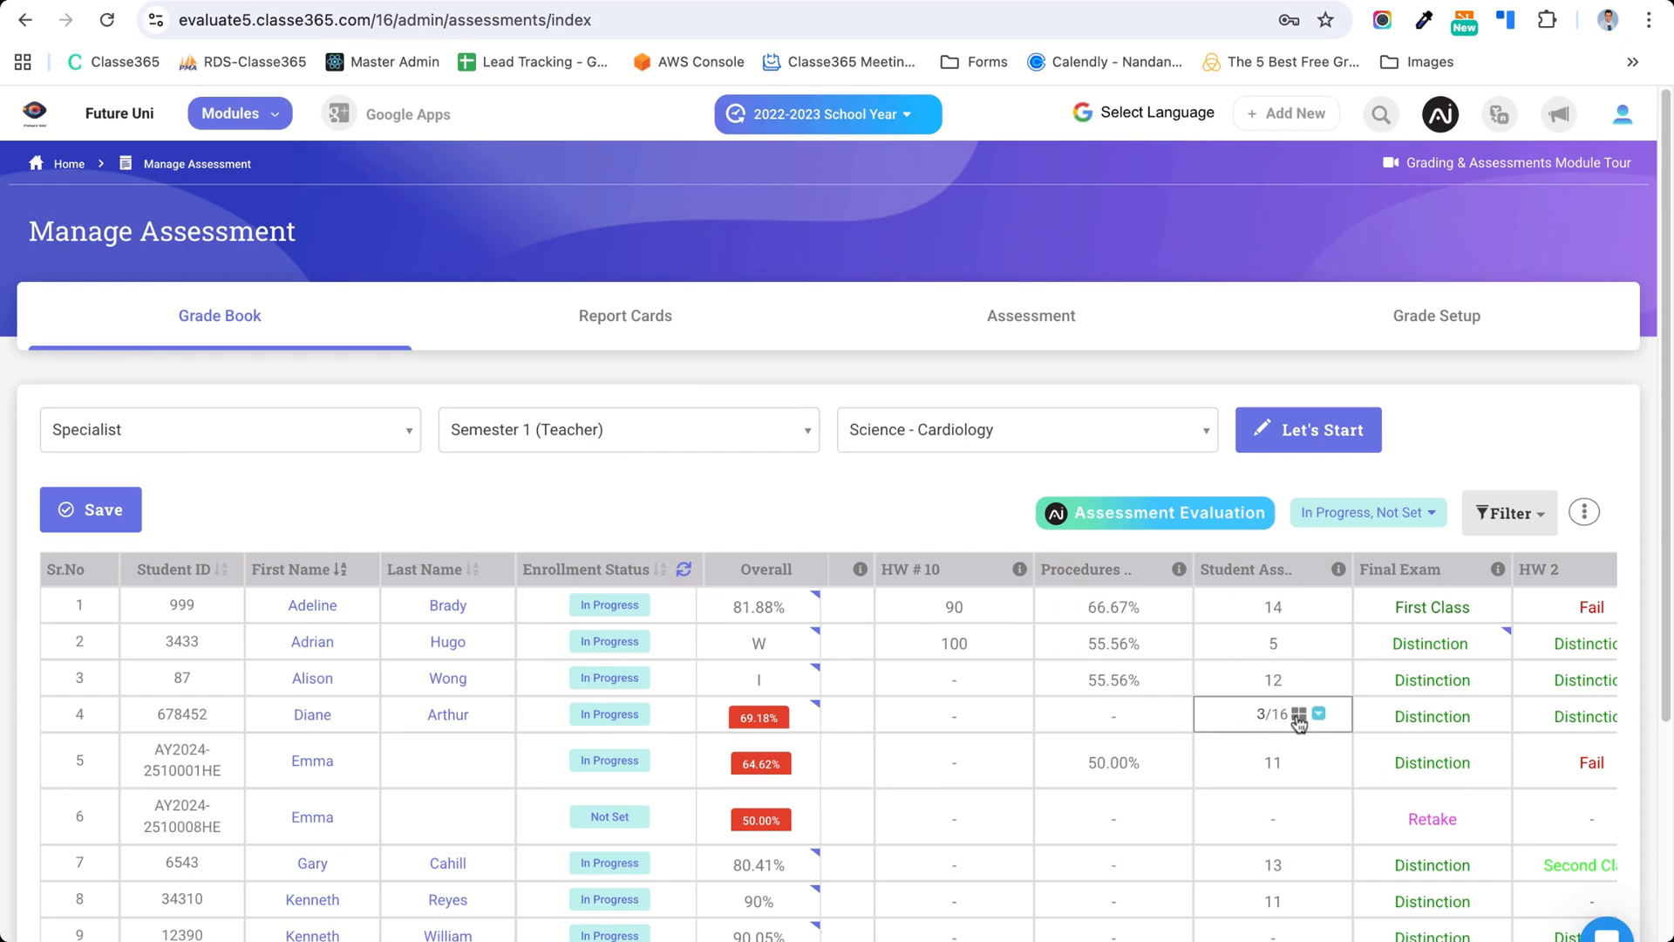
{"action": "left_click", "coordinate": [1299, 716]}
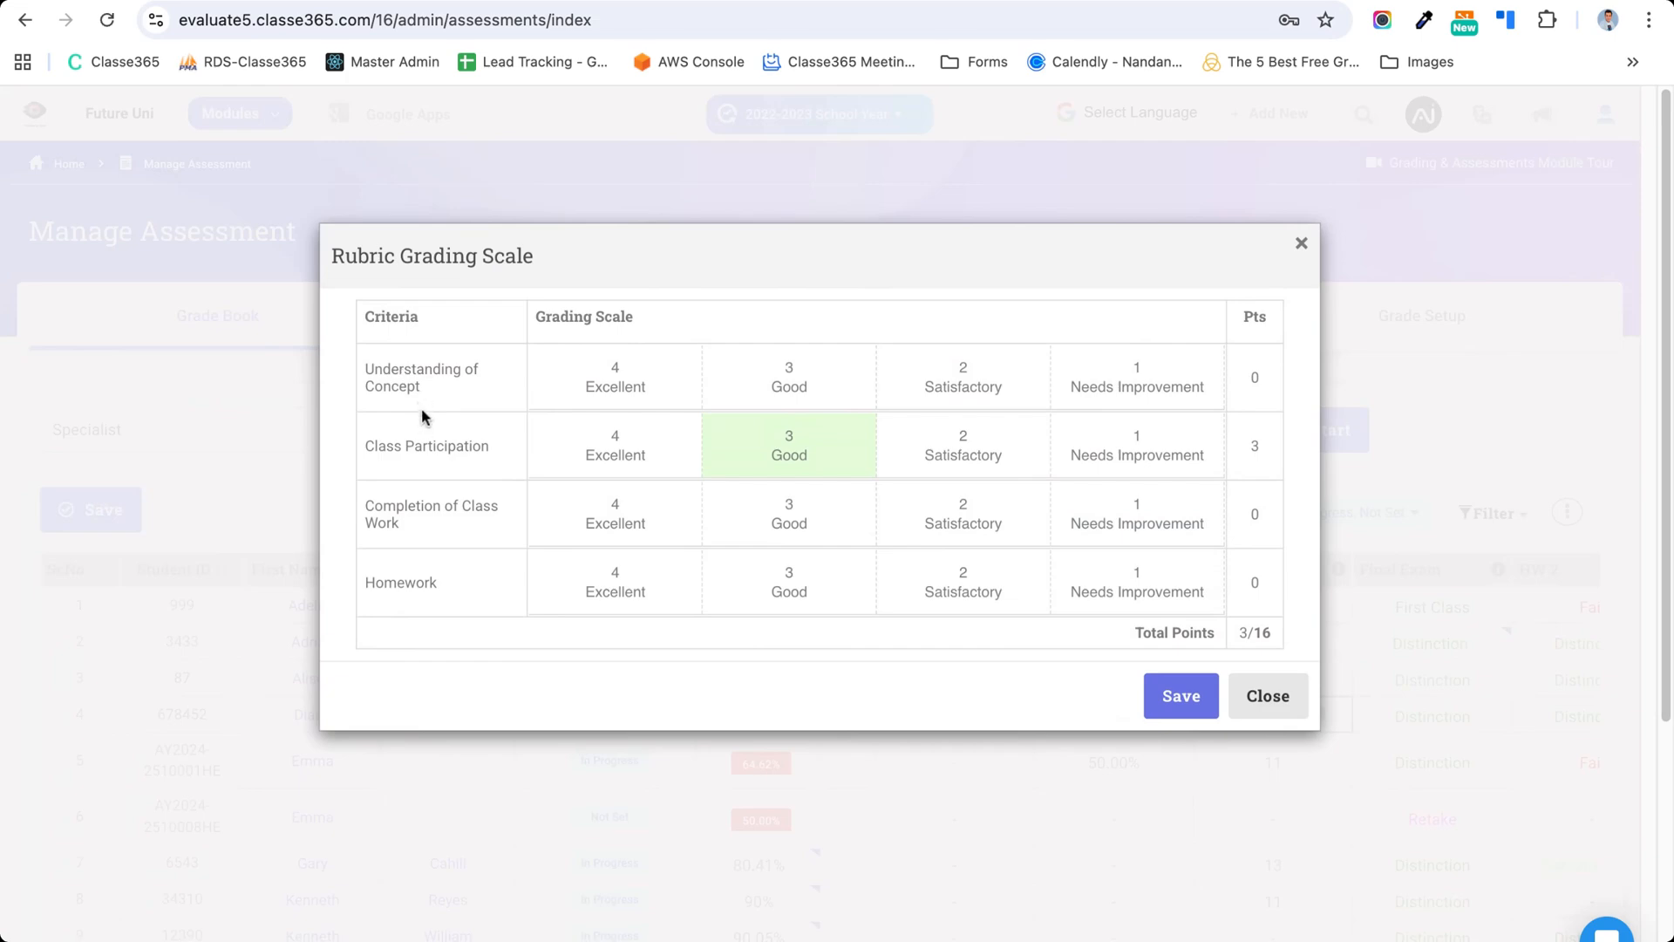
{"action": "left_click", "coordinate": [599, 388]}
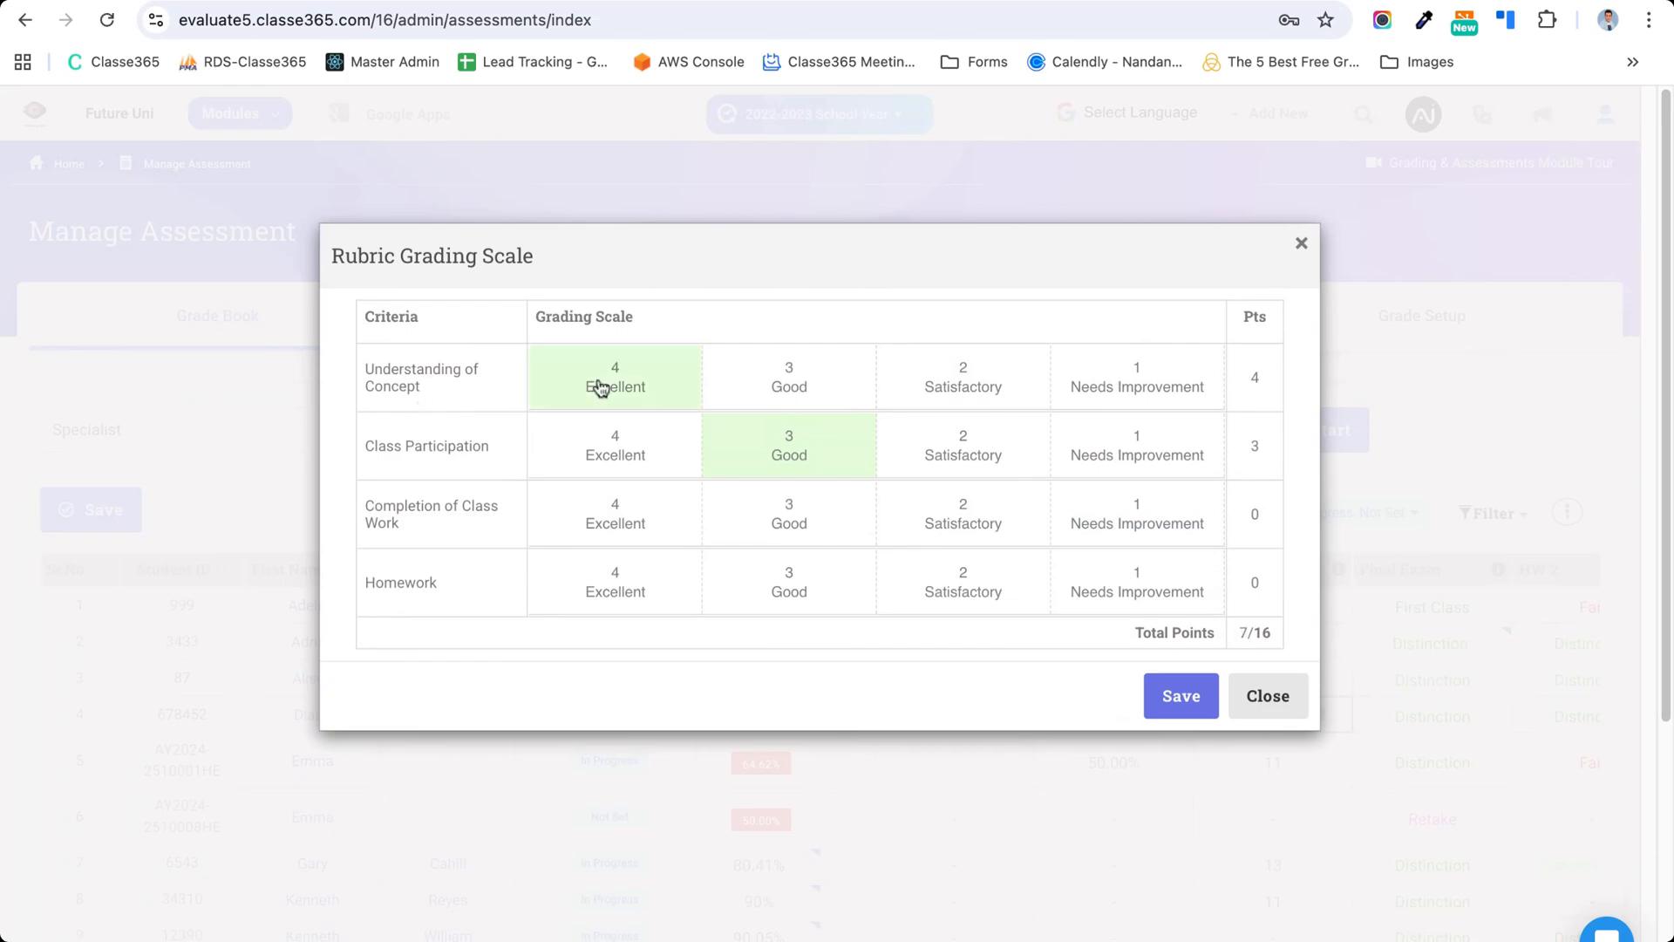
{"action": "left_click", "coordinate": [937, 455]}
{"action": "left_click", "coordinate": [787, 534]}
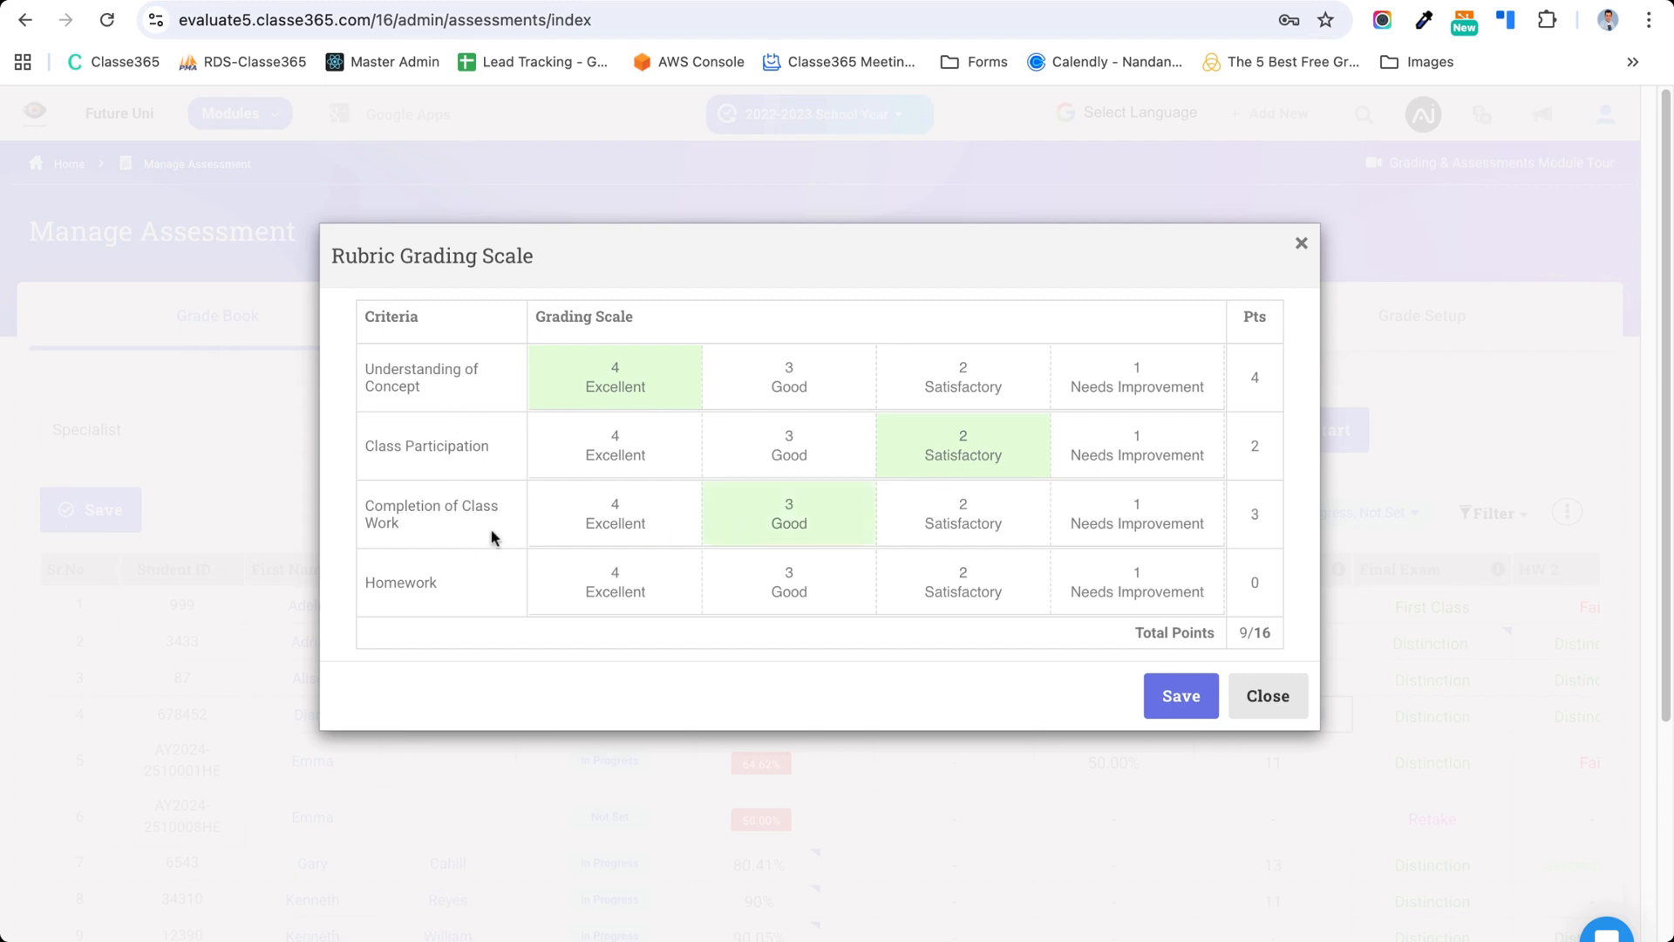
{"action": "left_click", "coordinate": [634, 596]}
{"action": "left_click", "coordinate": [1171, 703]}
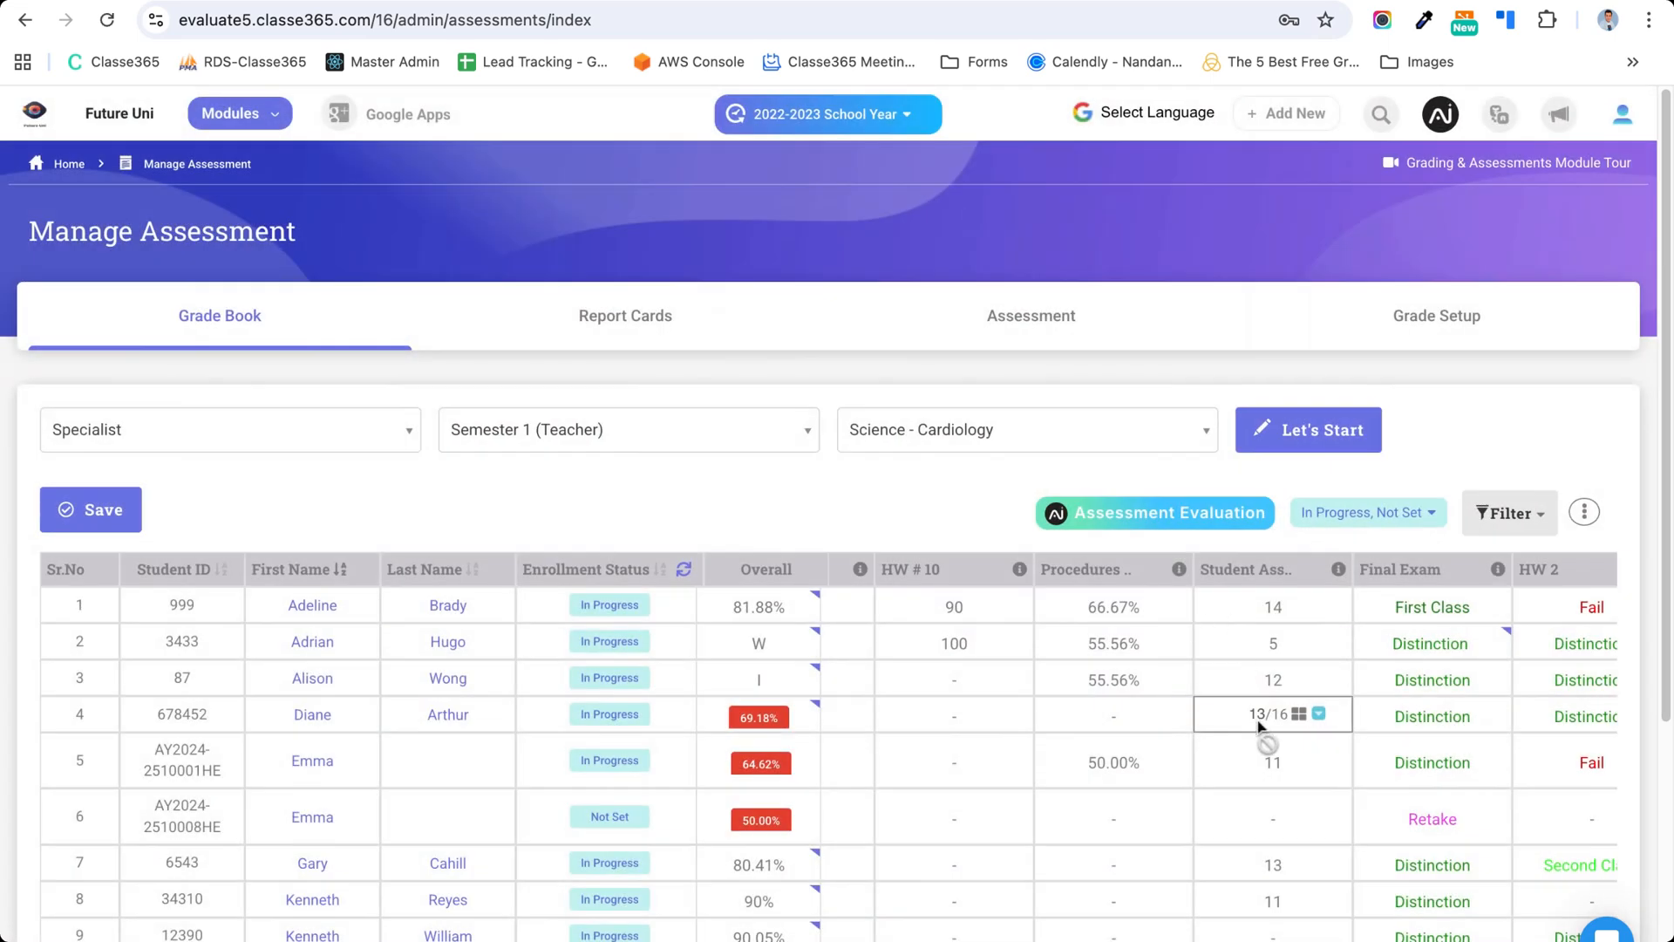
- Download the first student's HW 1 attachment and view the points behind that HW 1 grade
{"action": "scroll", "coordinate": [1258, 723], "scroll_direction": "right", "scroll_amount": 10}
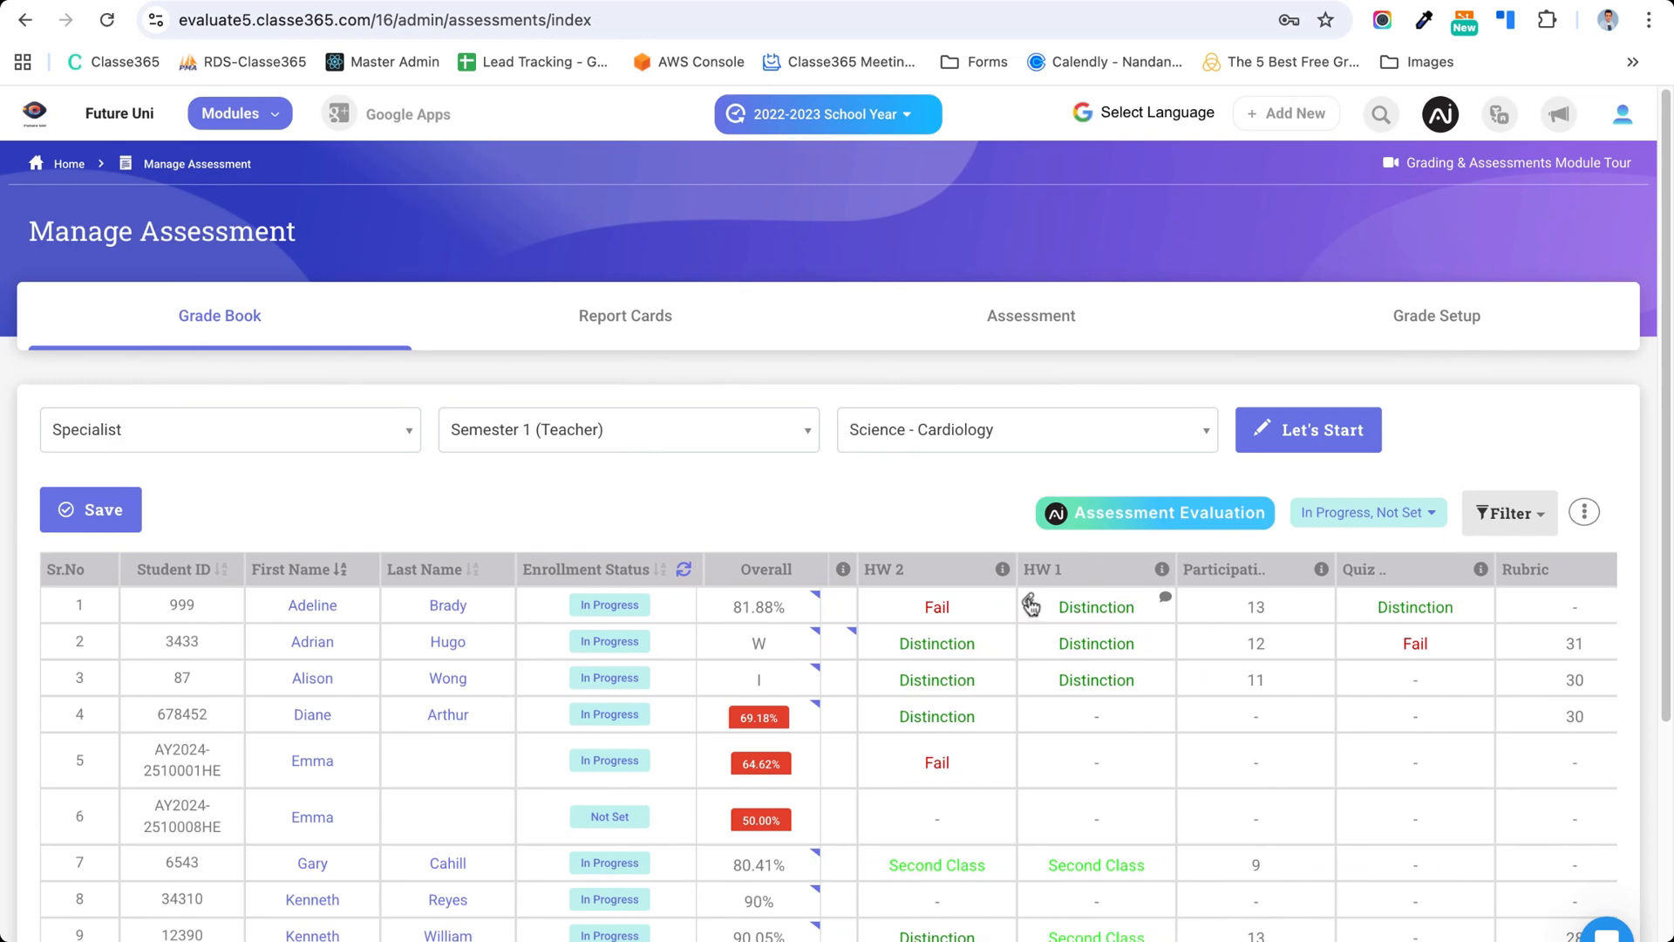
{"action": "left_click", "coordinate": [1030, 600]}
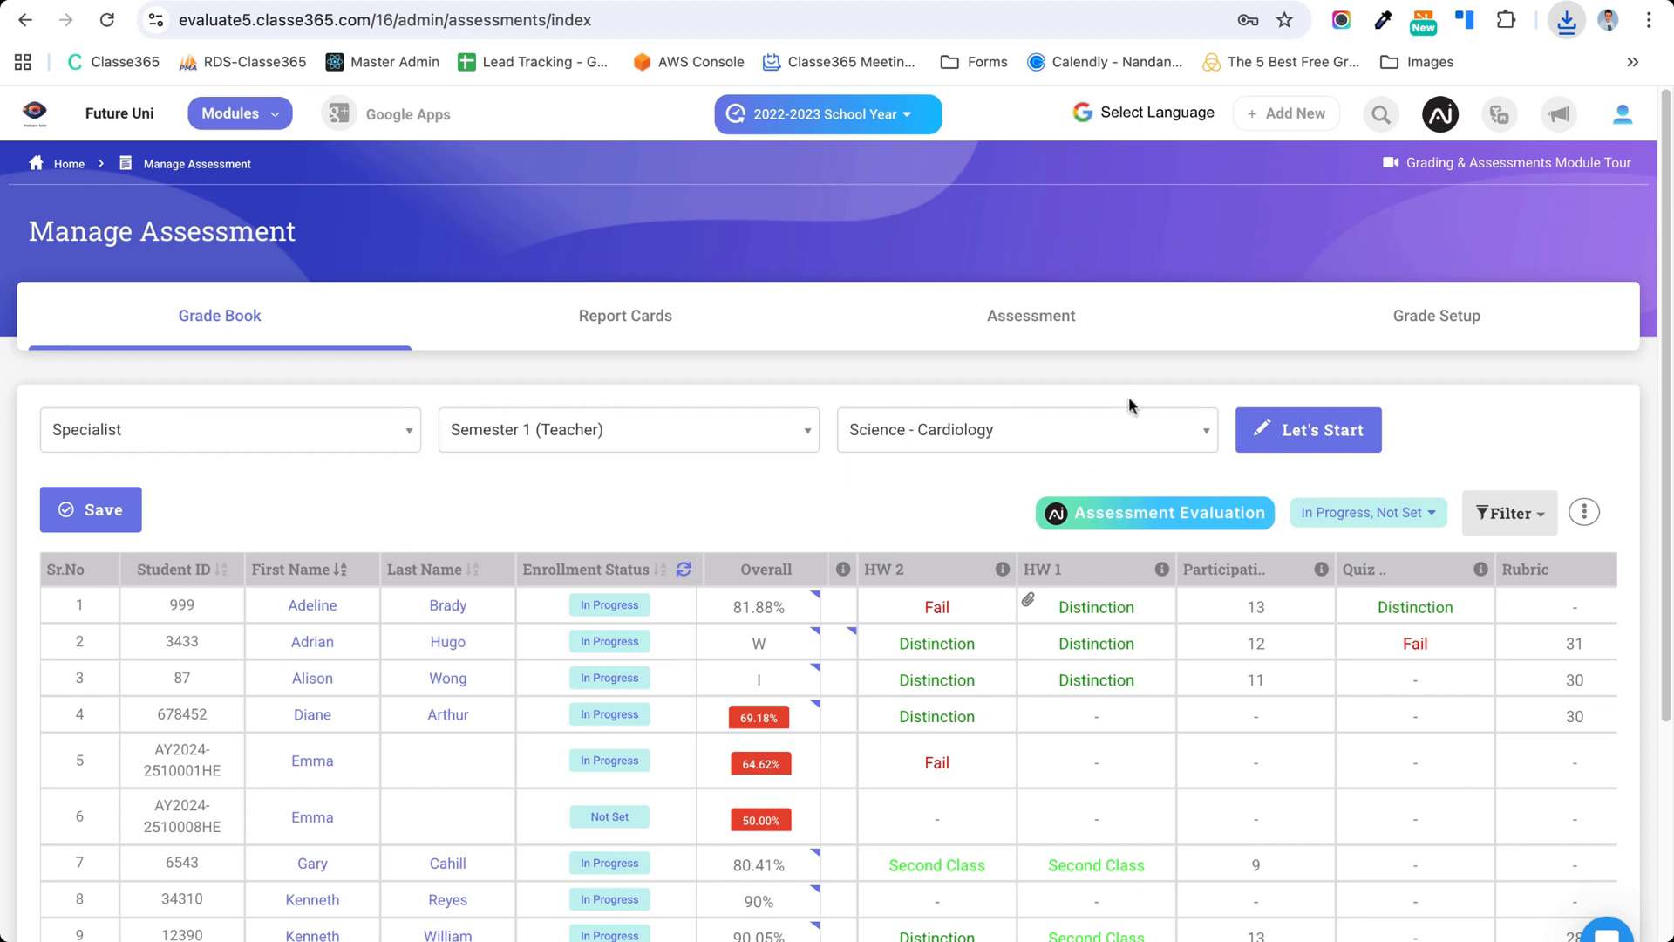
{"action": "left_click", "coordinate": [1077, 613]}
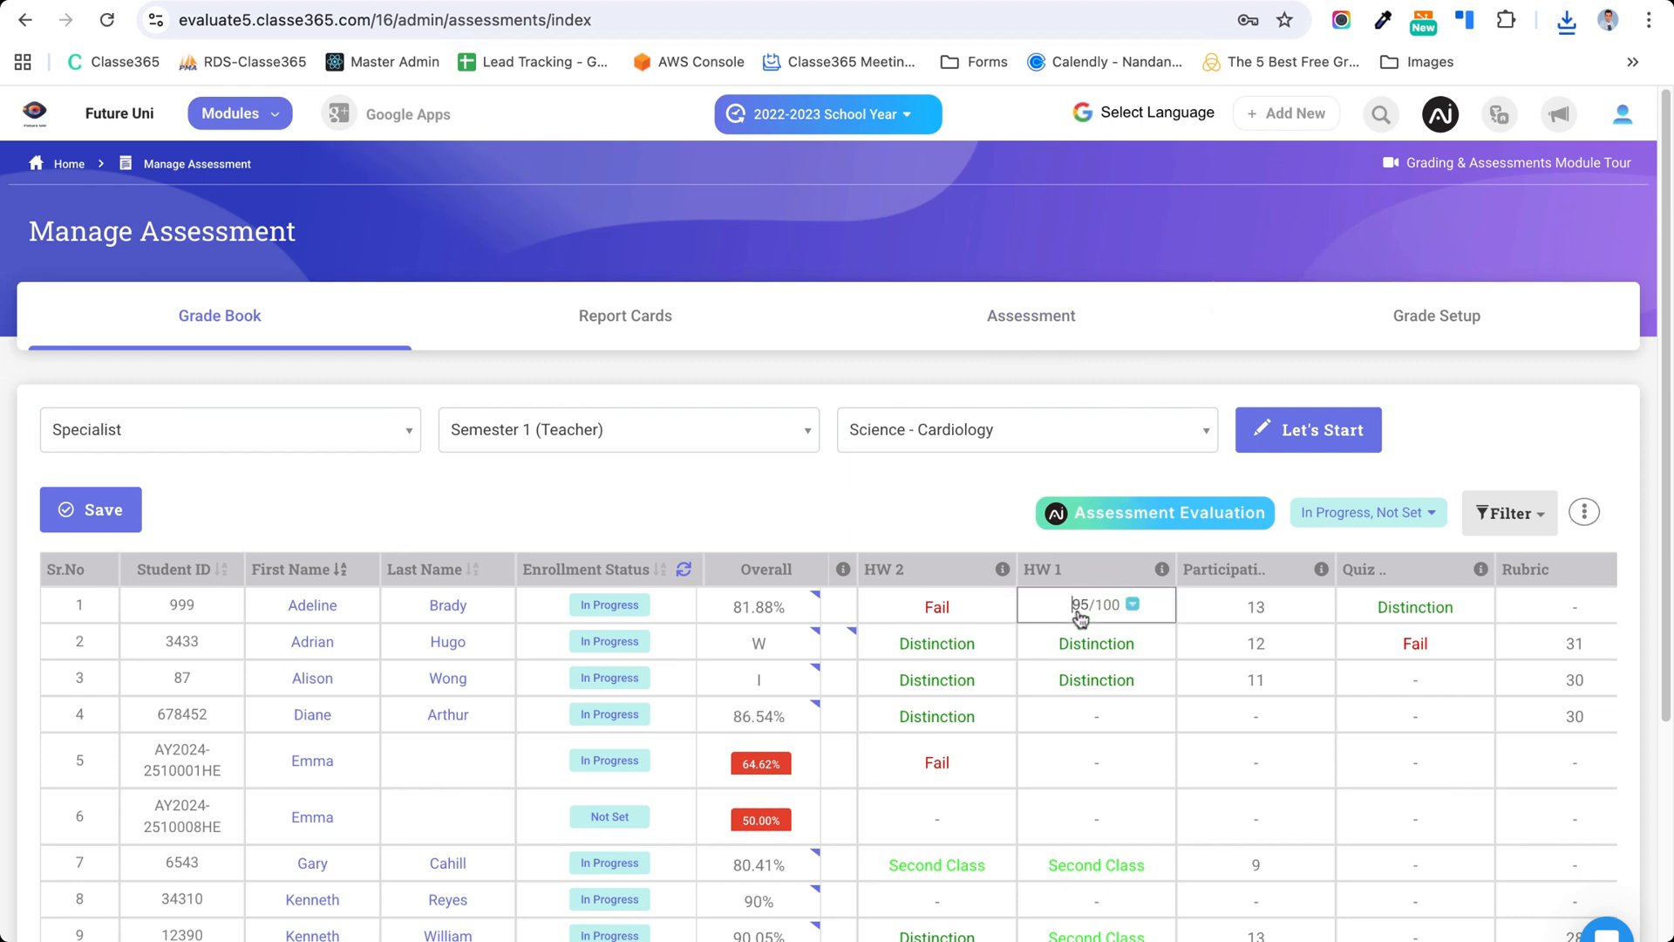
{"action": "left_click", "coordinate": [919, 516]}
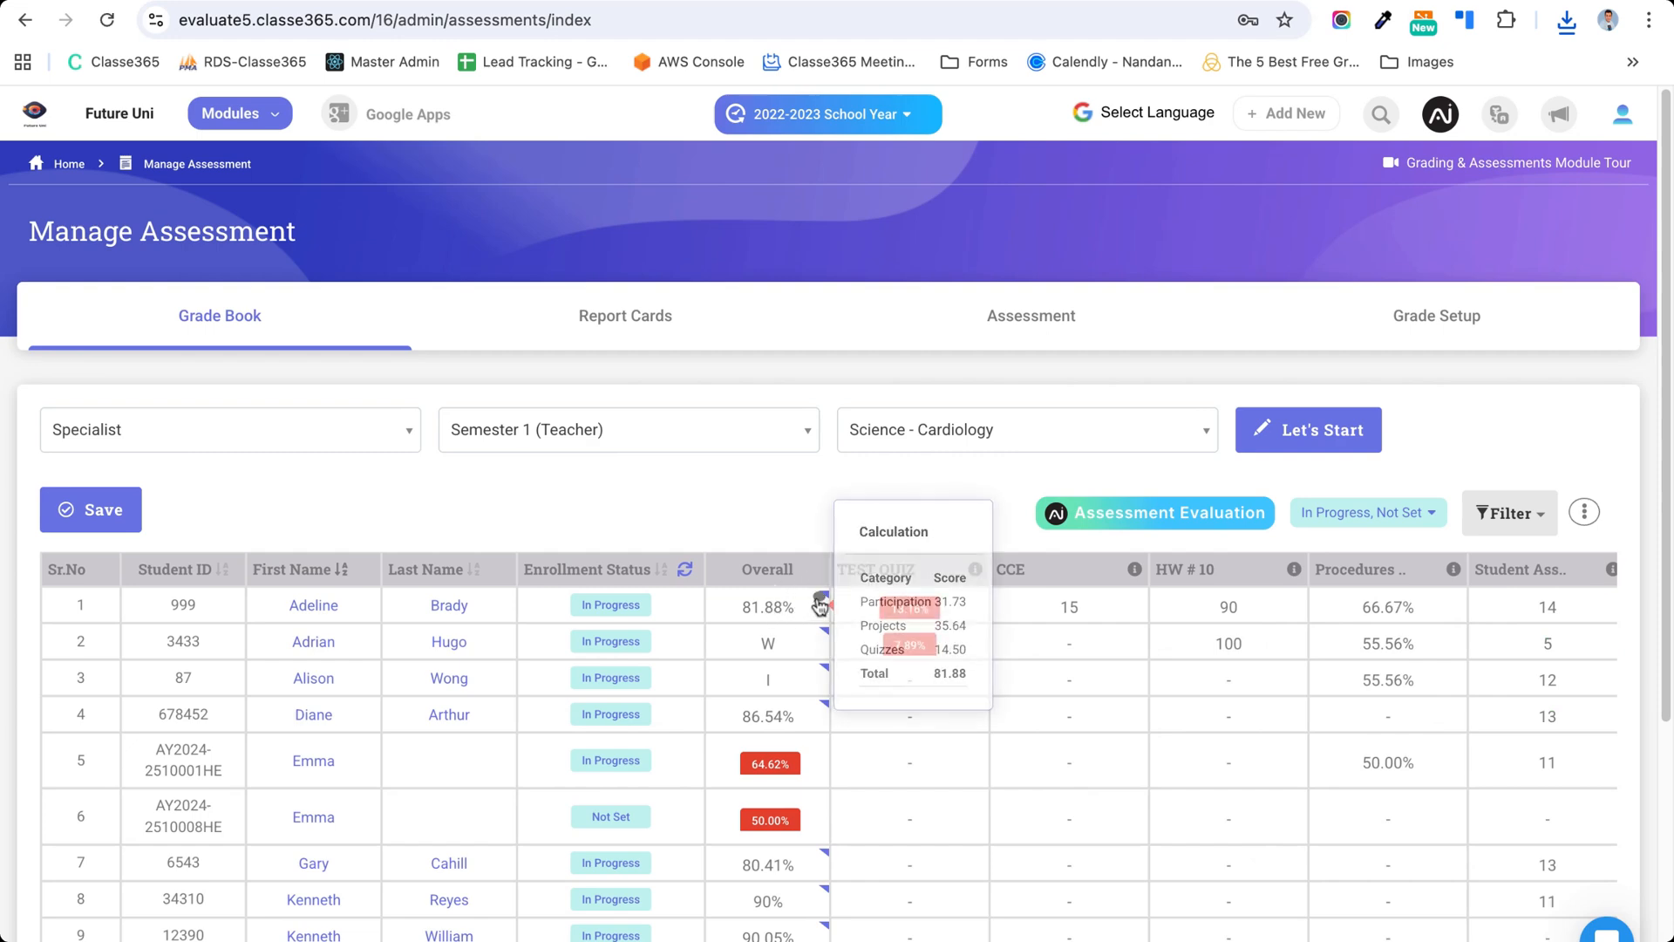
- View the first student's CCE comment editor and overall grade comment, closing each without changes
{"action": "left_click", "coordinate": [1139, 598]}
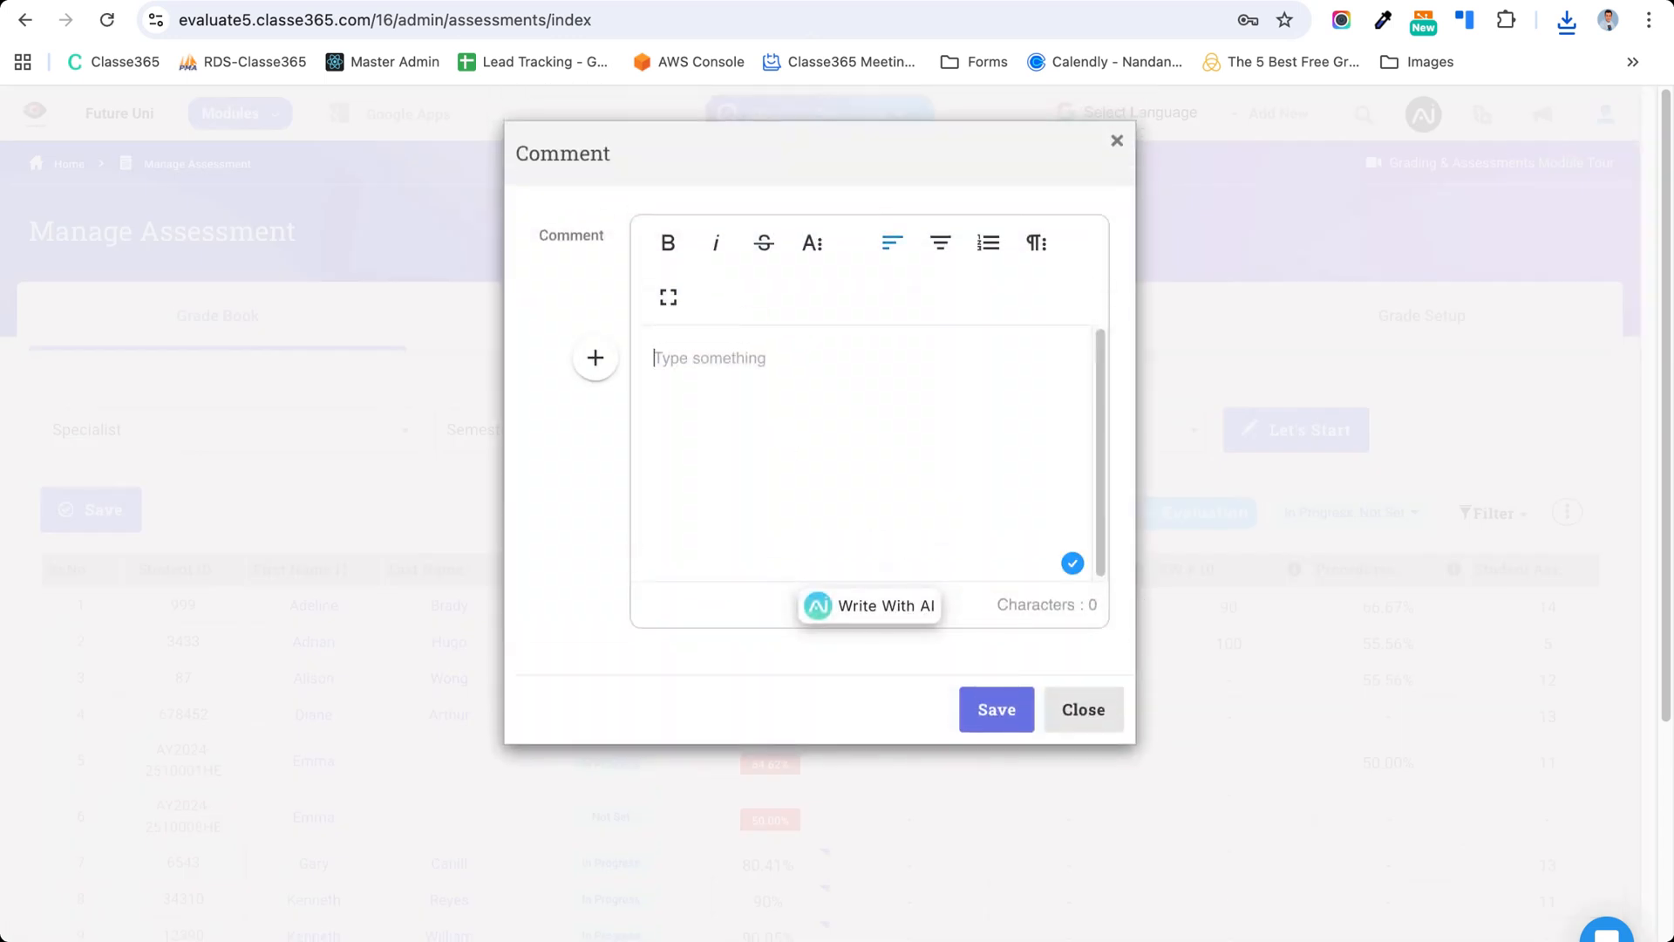
{"action": "left_click", "coordinate": [1076, 721]}
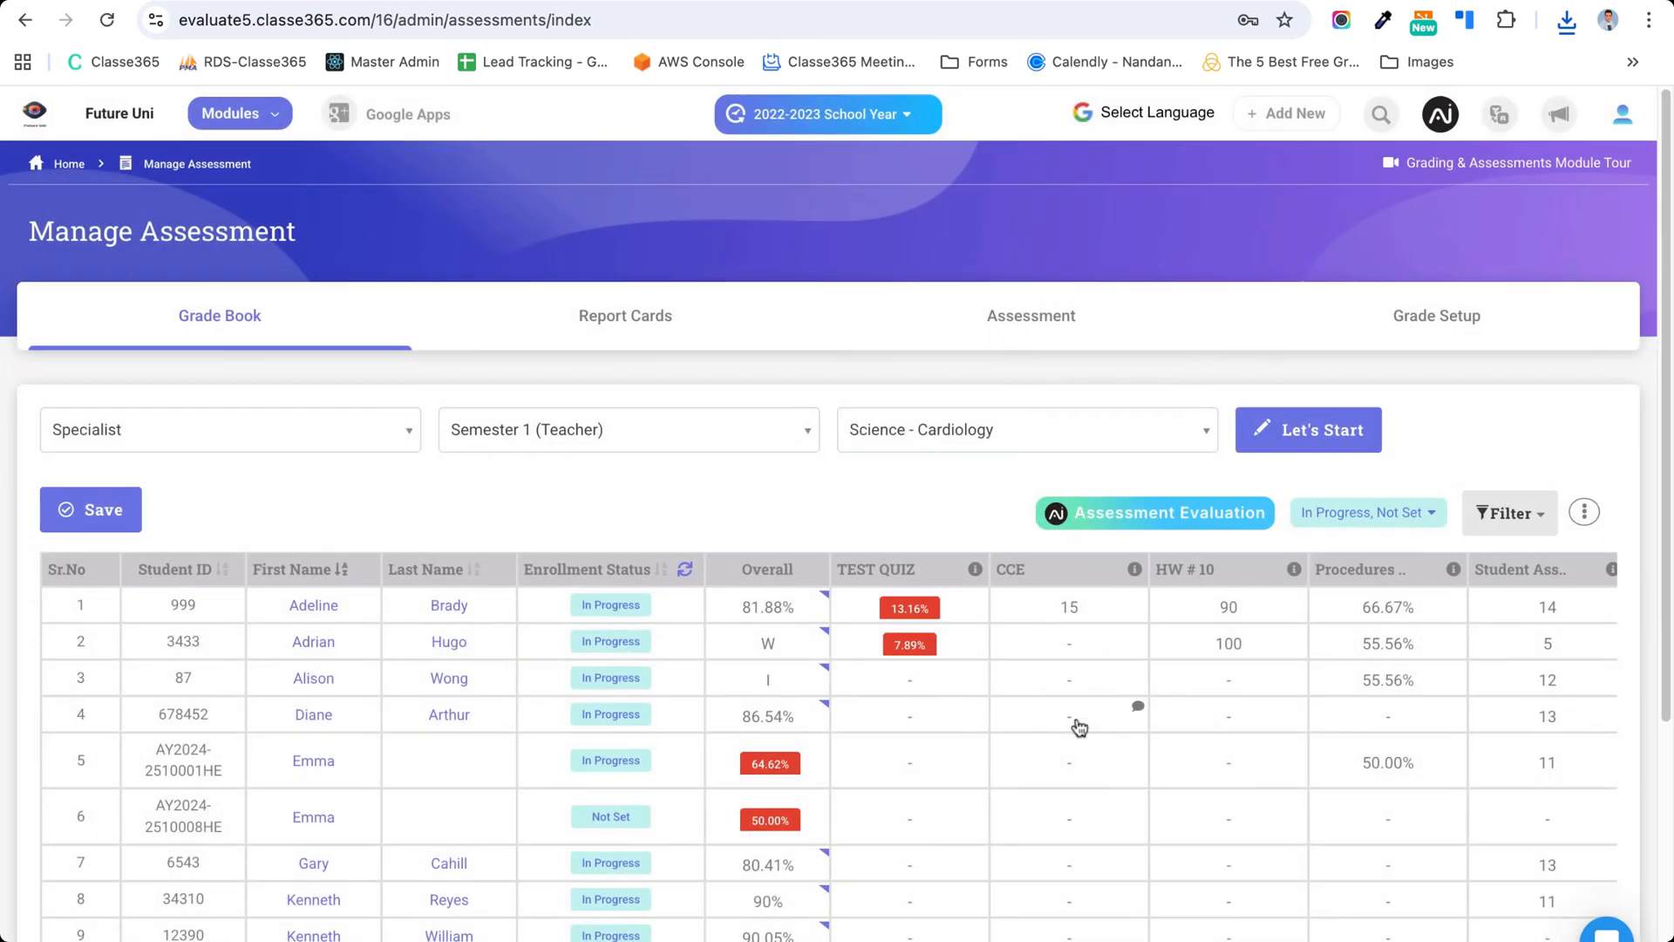
{"action": "left_click", "coordinate": [822, 600]}
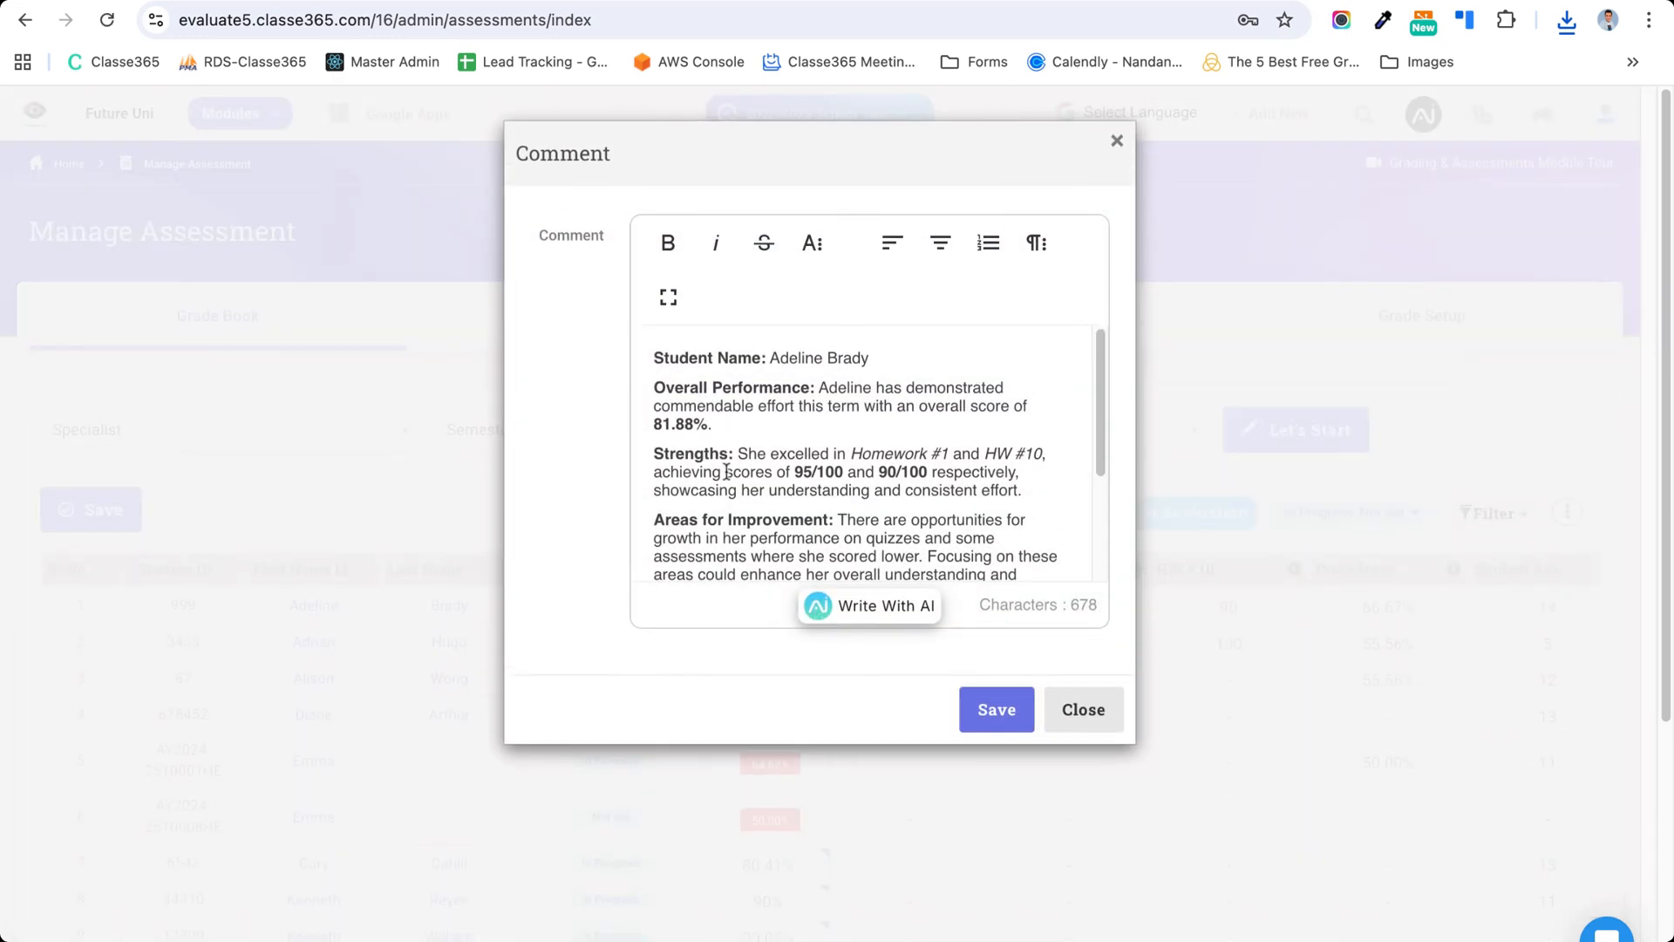
{"action": "left_click", "coordinate": [1083, 720]}
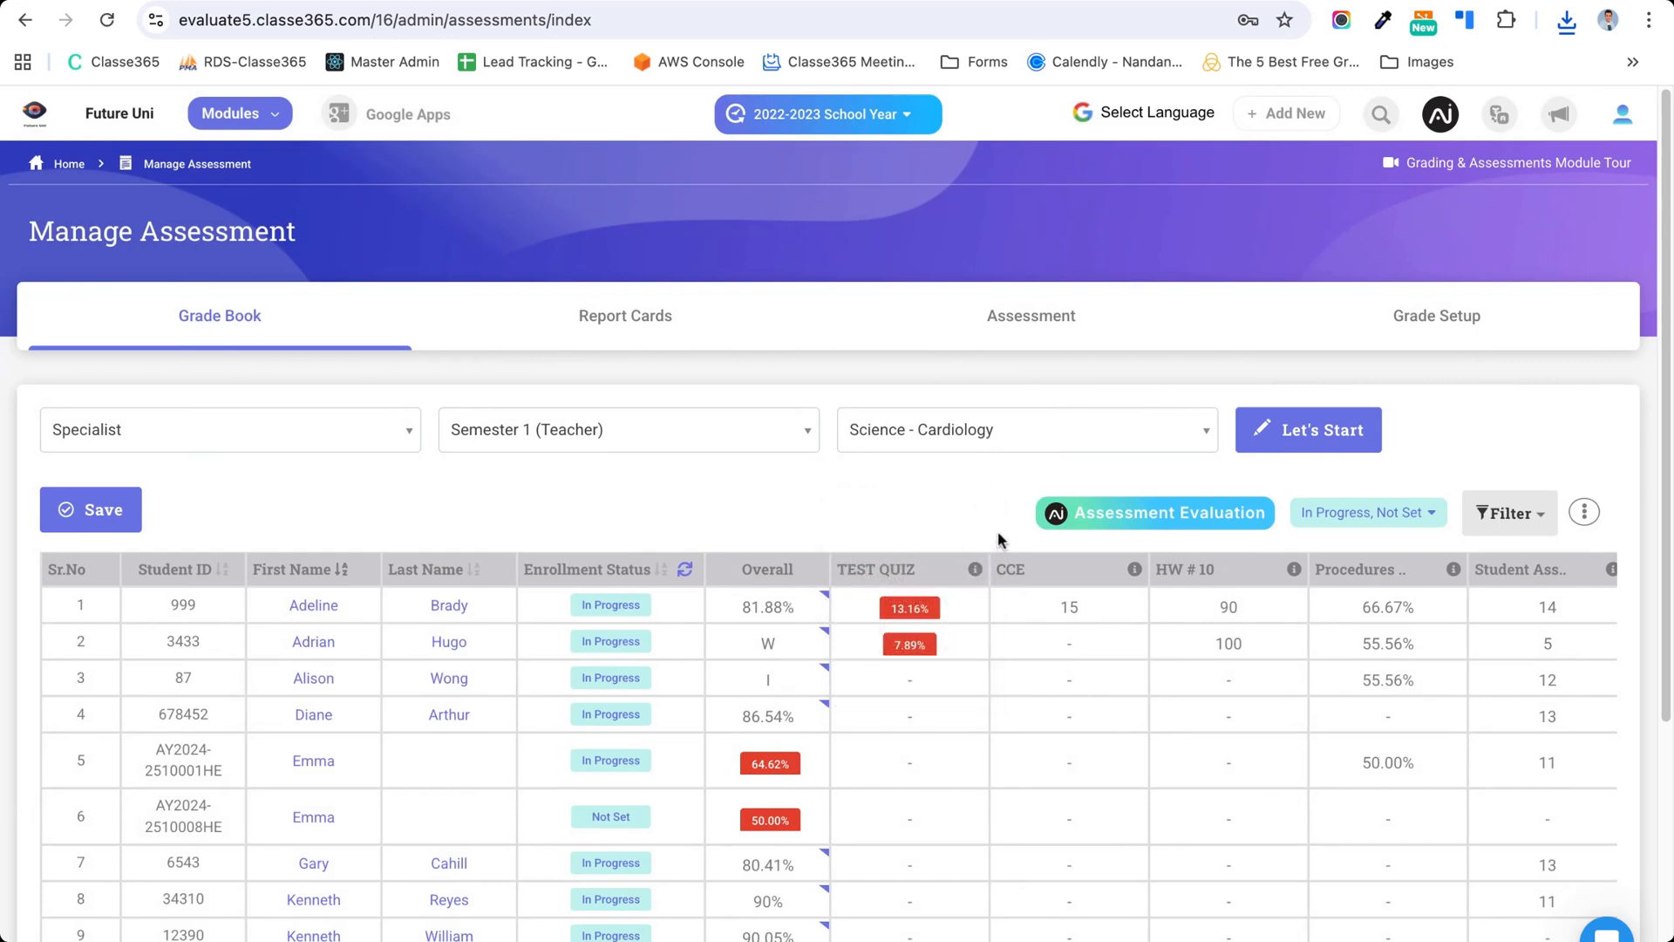
- Start the AI assessment evaluation and agree to save the pending grade book edits
{"action": "left_click", "coordinate": [1118, 521]}
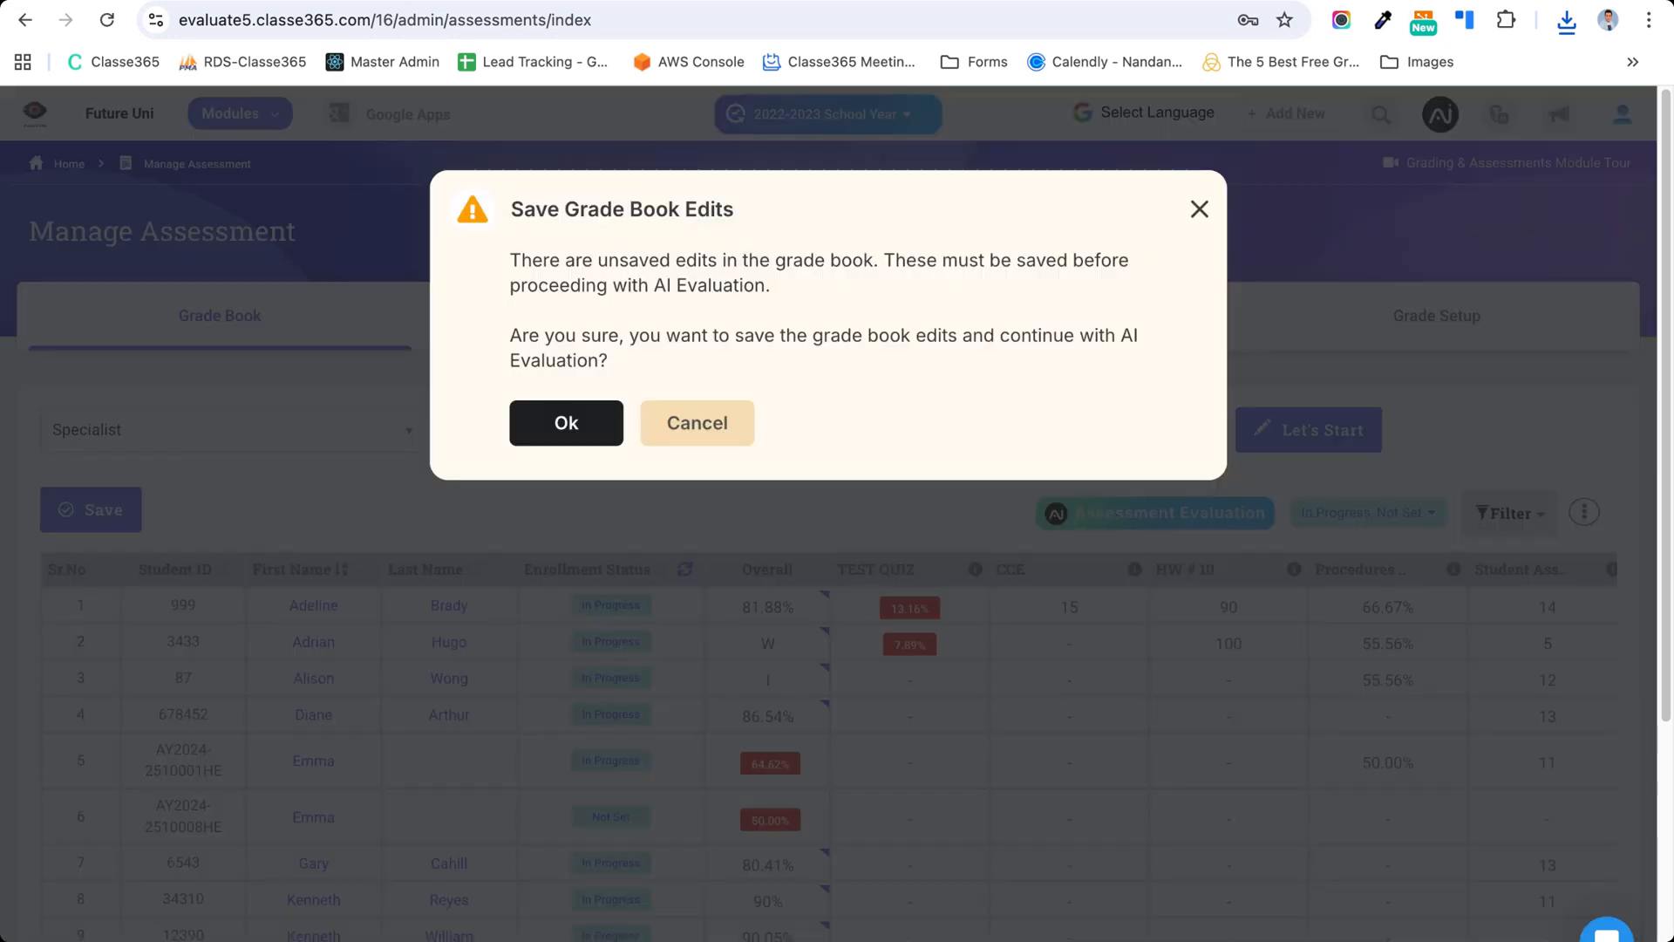
{"action": "left_click", "coordinate": [544, 421]}
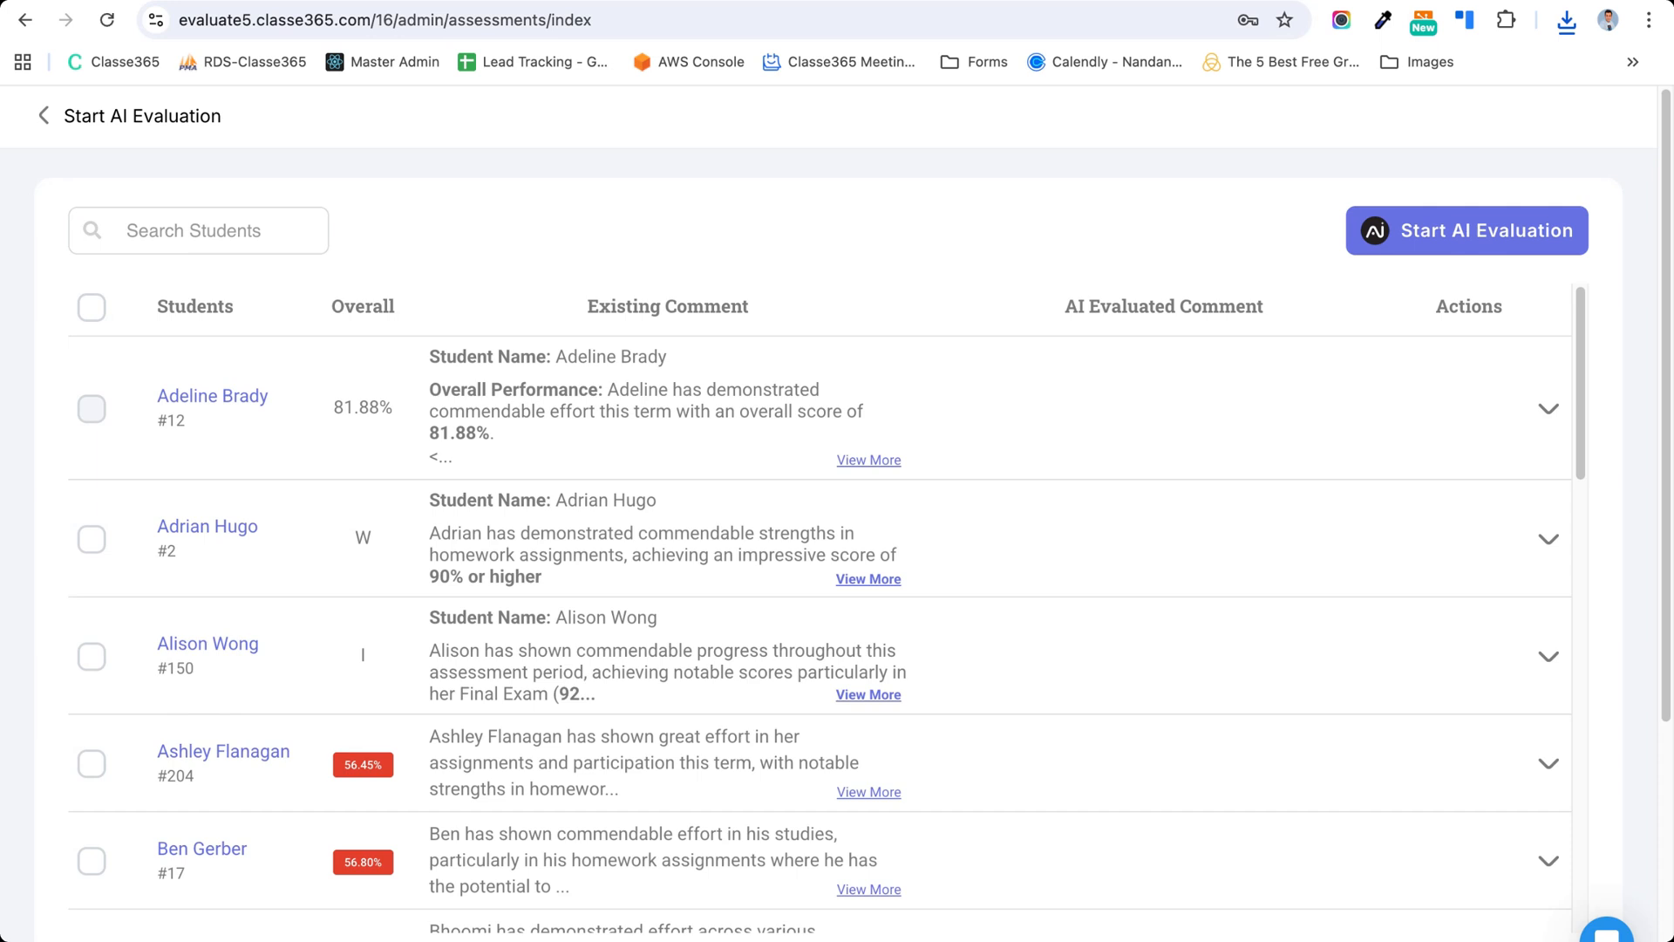
{"action": "left_click", "coordinate": [91, 408]}
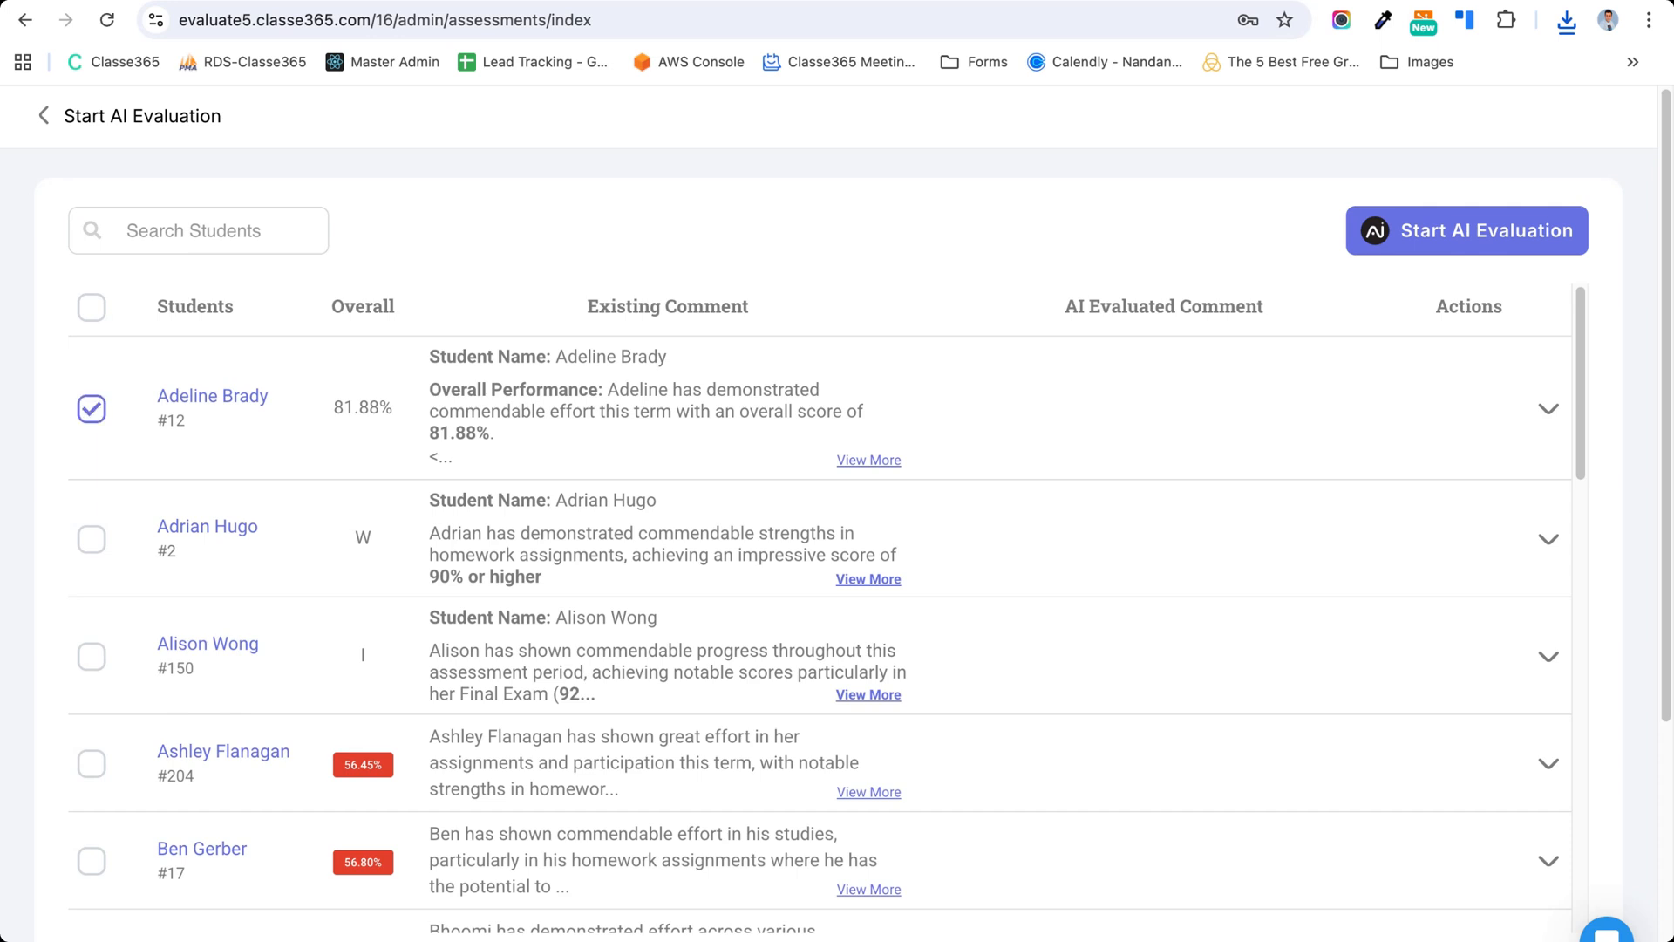
{"action": "left_click", "coordinate": [89, 315]}
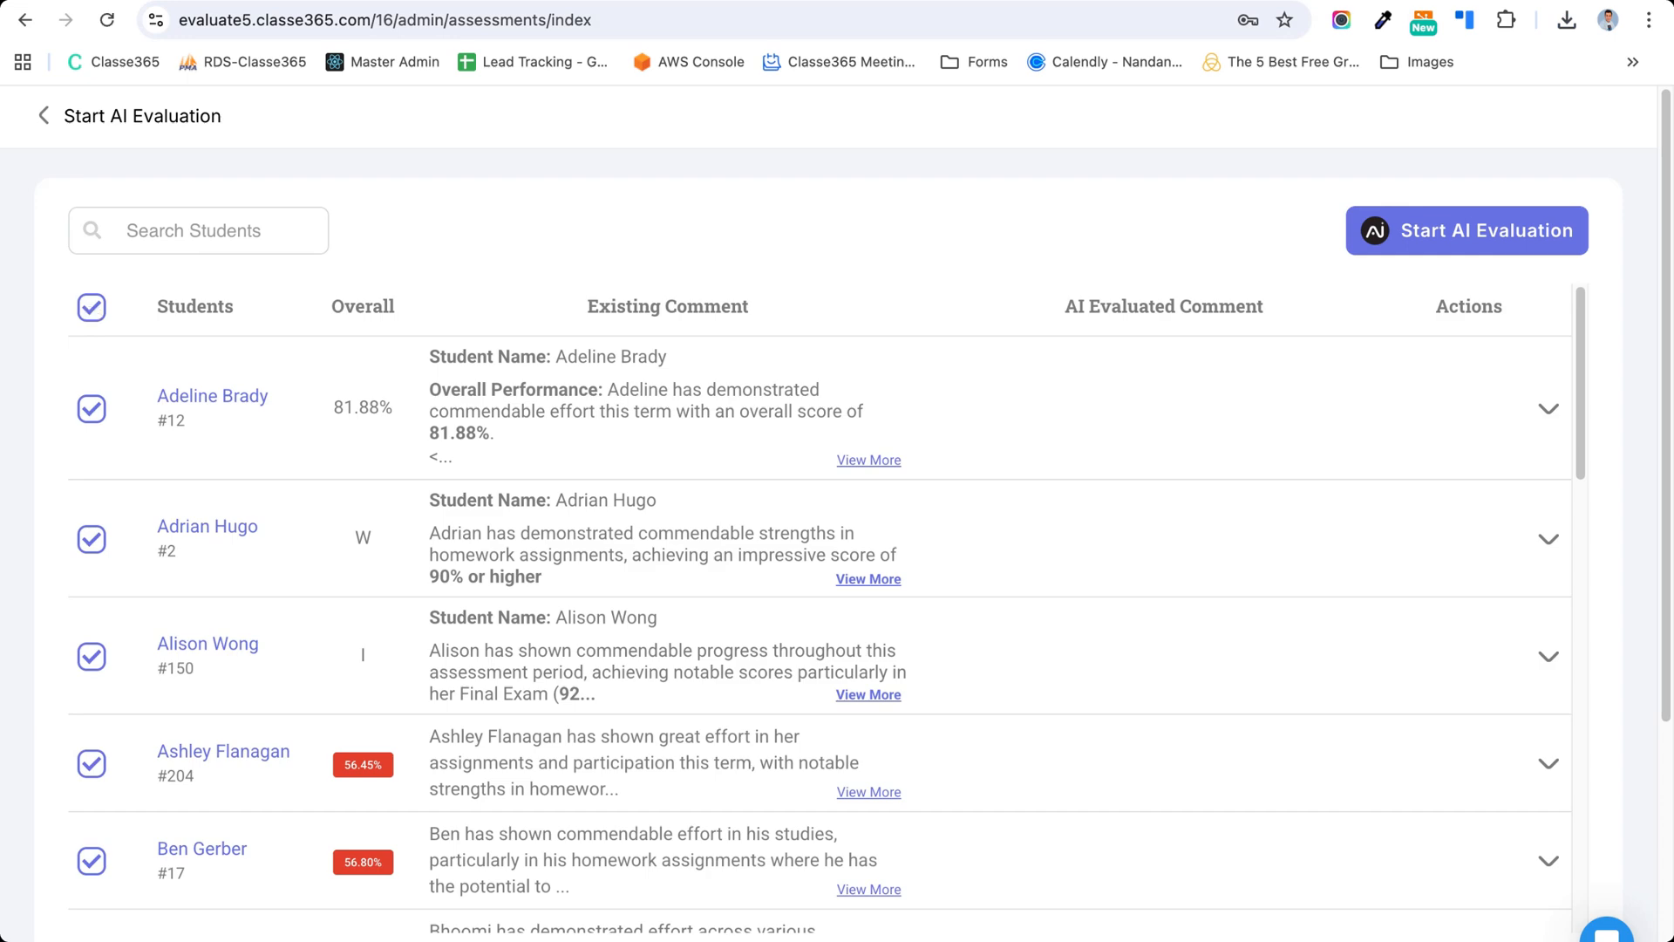
{"action": "left_click", "coordinate": [92, 310]}
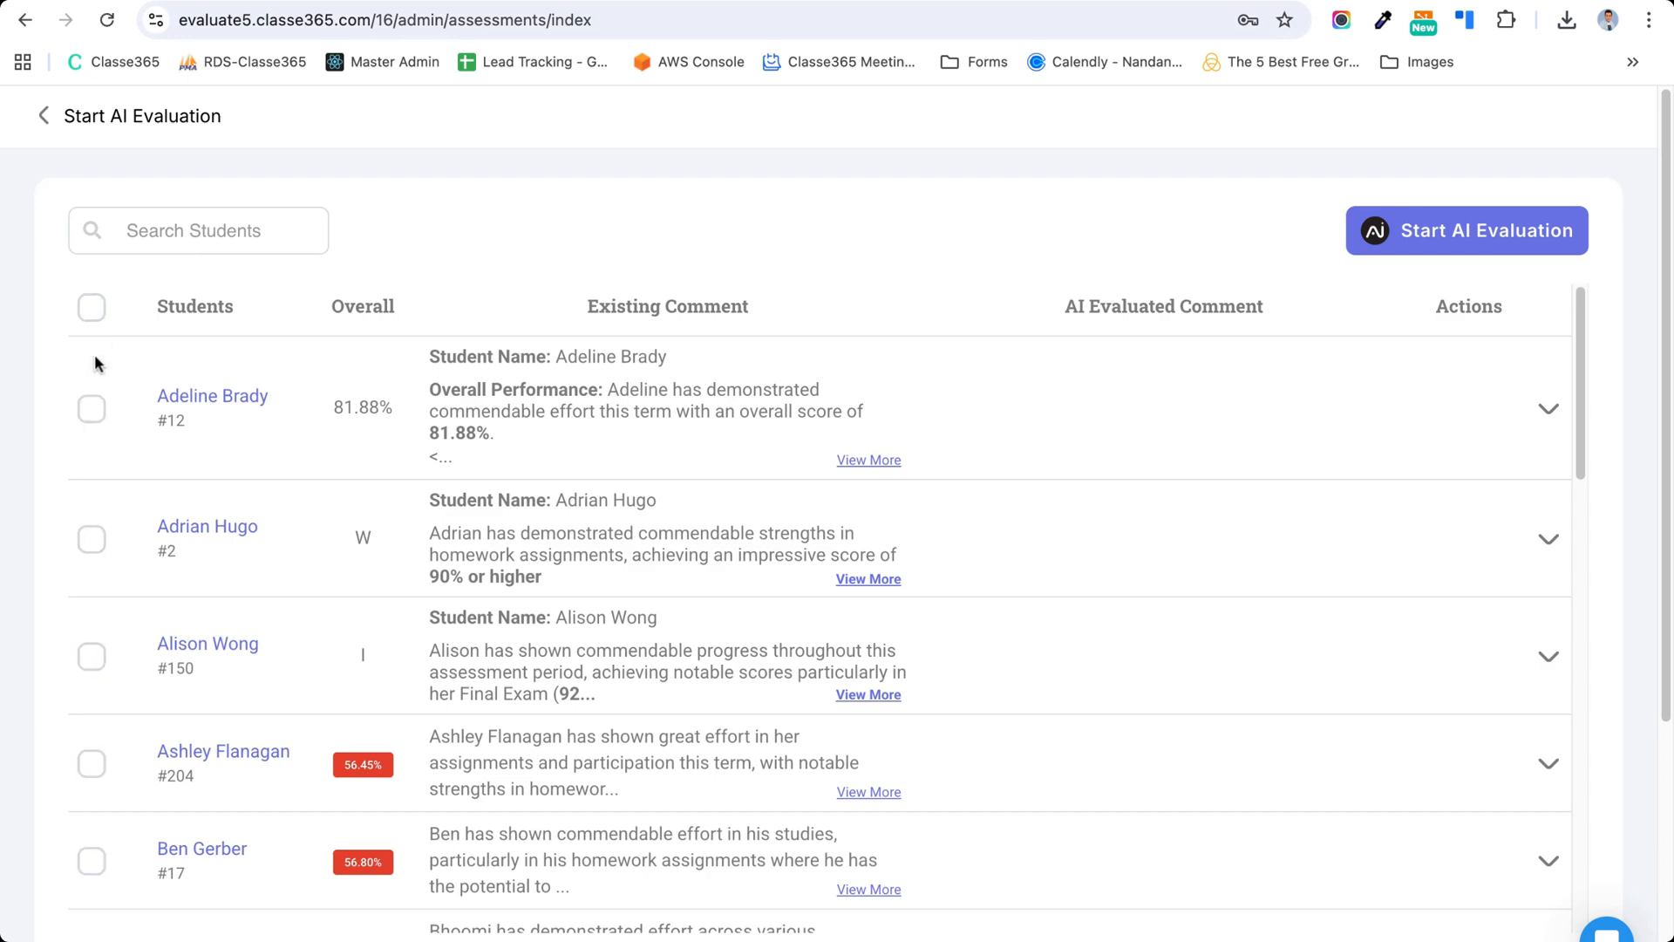
- Run the AI evaluation for the first two students and expand the first student's AI evaluated comment
{"action": "left_click", "coordinate": [91, 410]}
{"action": "left_click", "coordinate": [94, 540]}
{"action": "left_click", "coordinate": [1476, 229]}
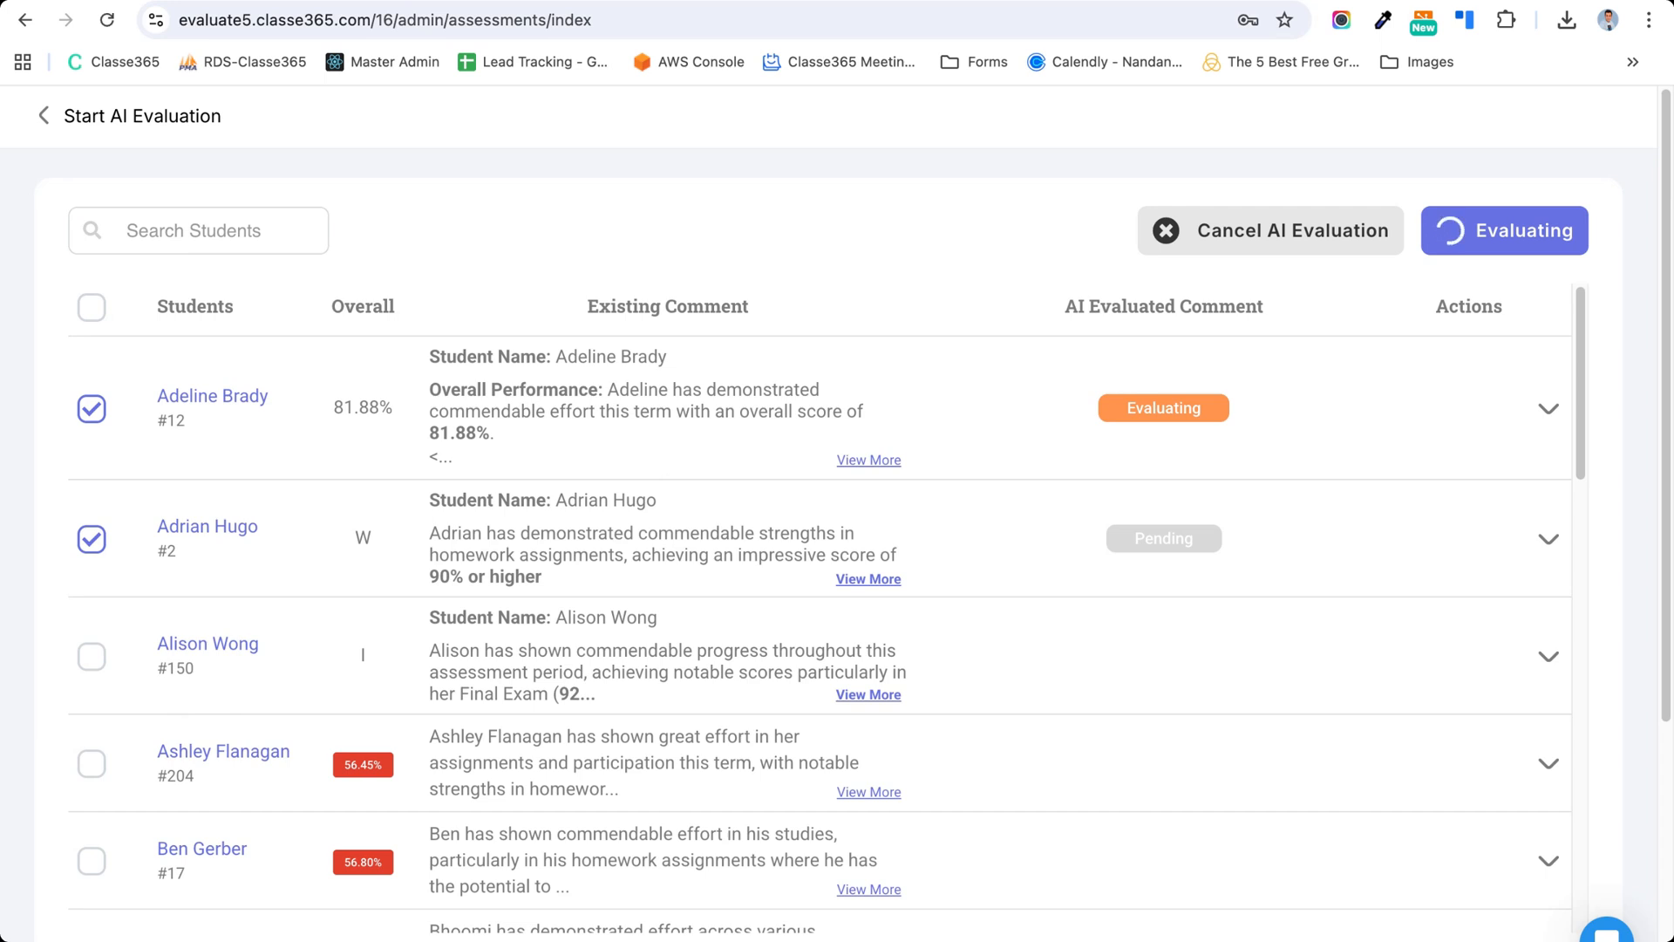
{"action": "left_click", "coordinate": [1366, 427]}
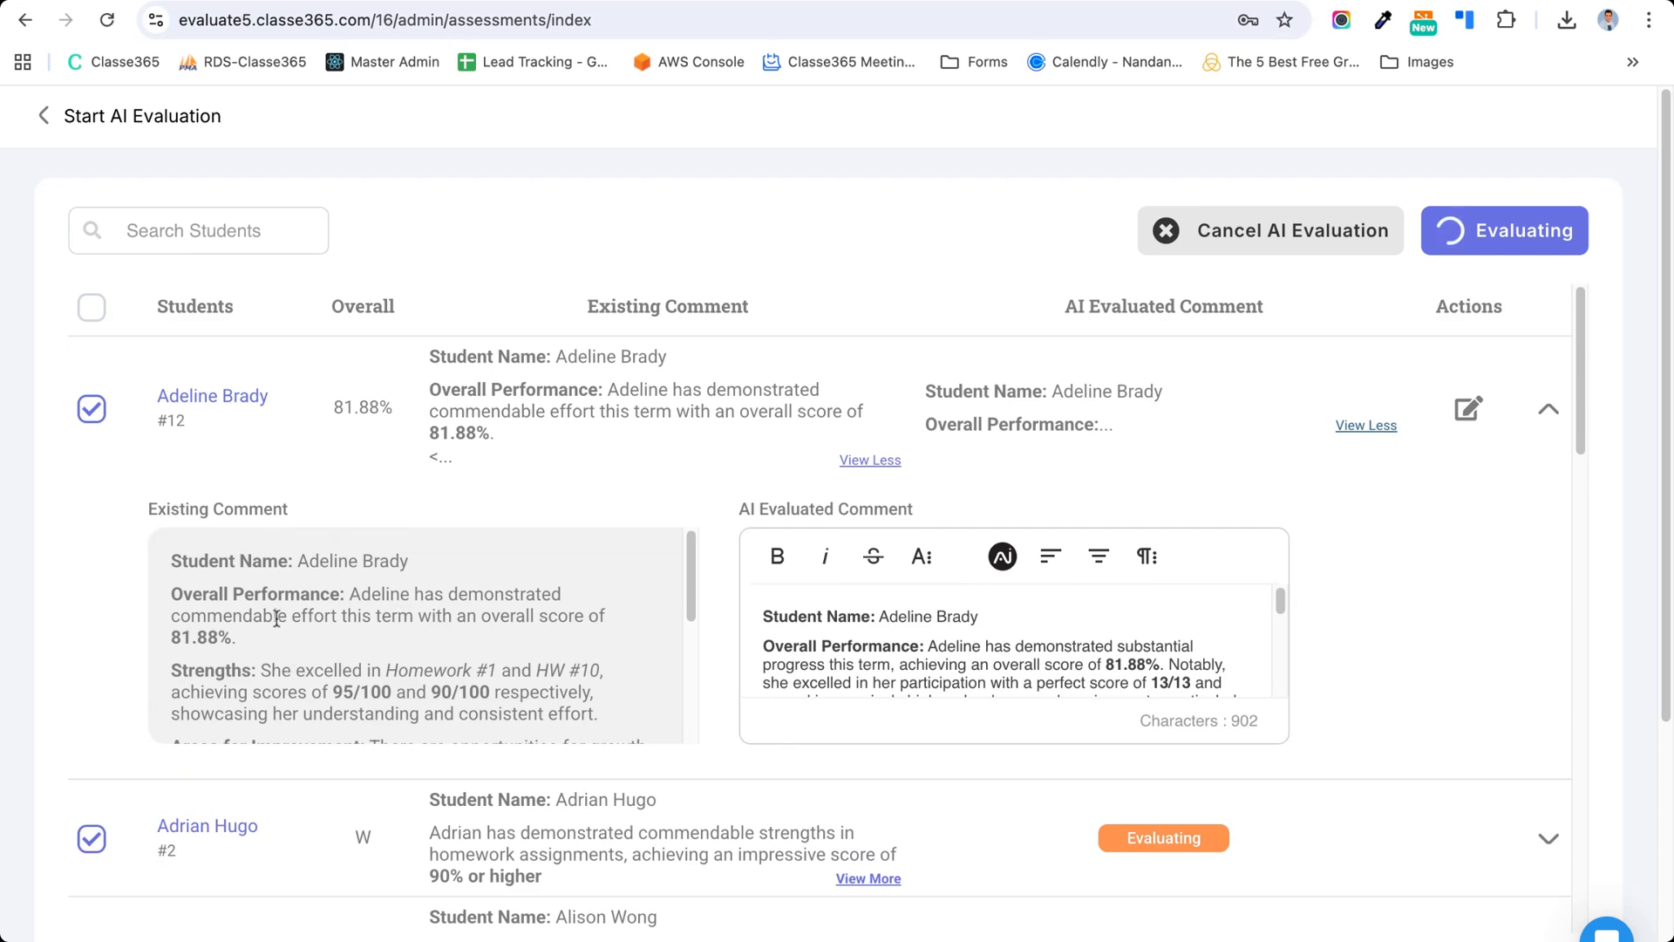
- Compare the first student's existing comment with the AI evaluated comment, reading the AI version through to its closing paragraph
{"action": "scroll", "coordinate": [277, 619], "scroll_direction": "down", "scroll_amount": 1}
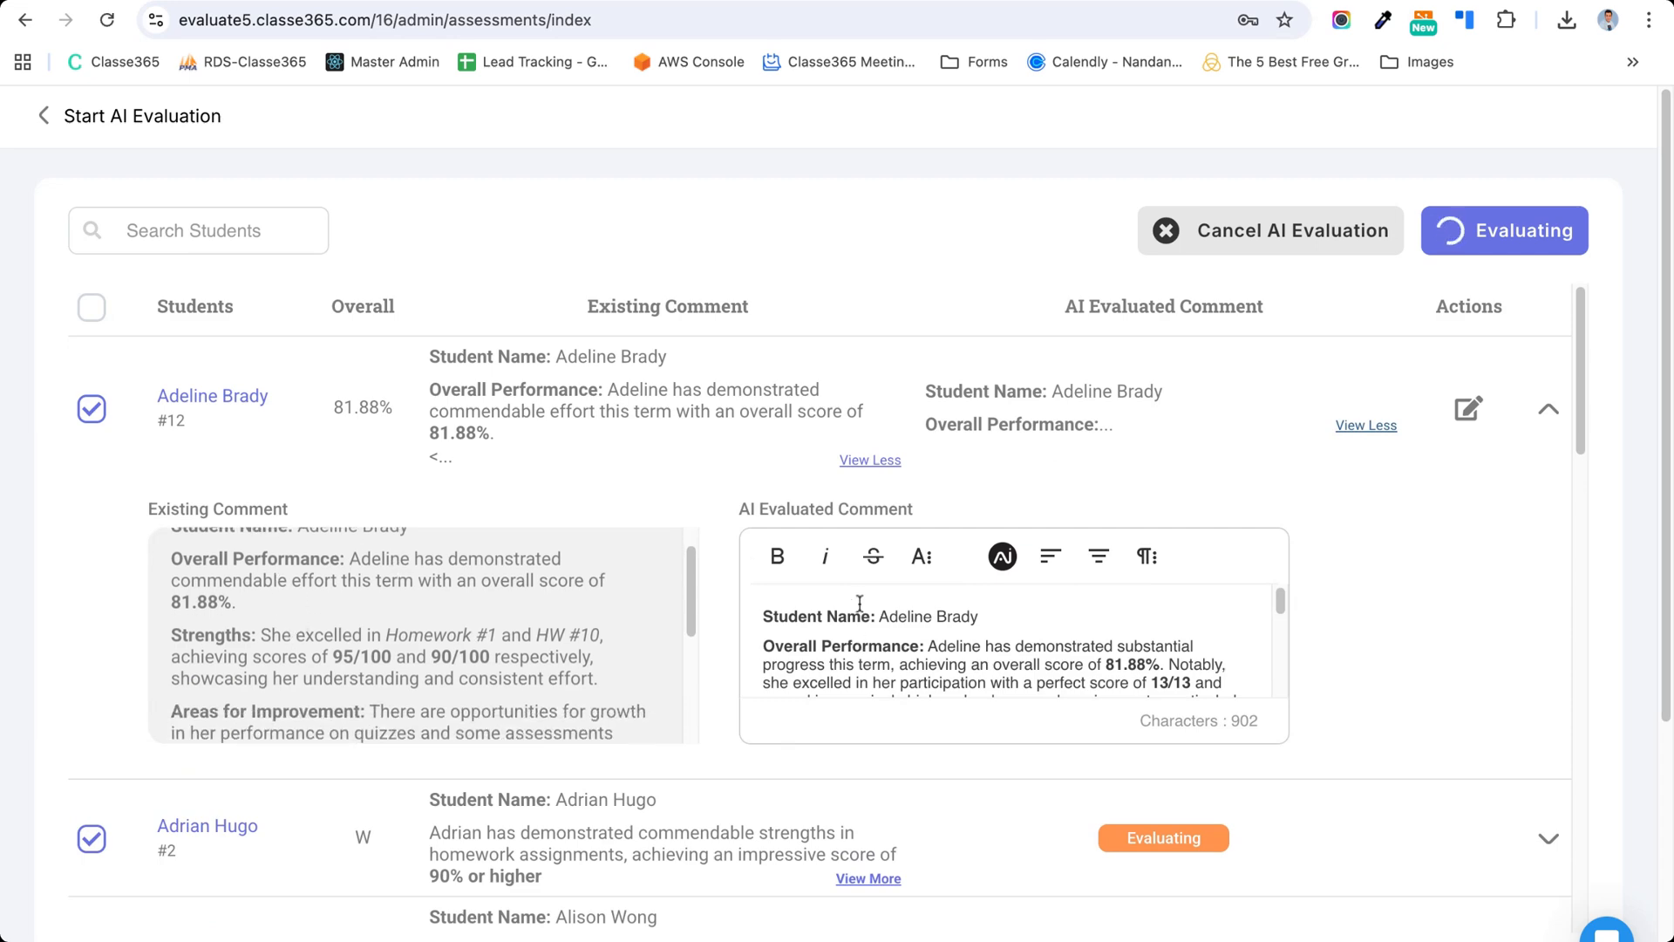
{"action": "scroll", "coordinate": [860, 604], "scroll_direction": "down", "scroll_amount": 4}
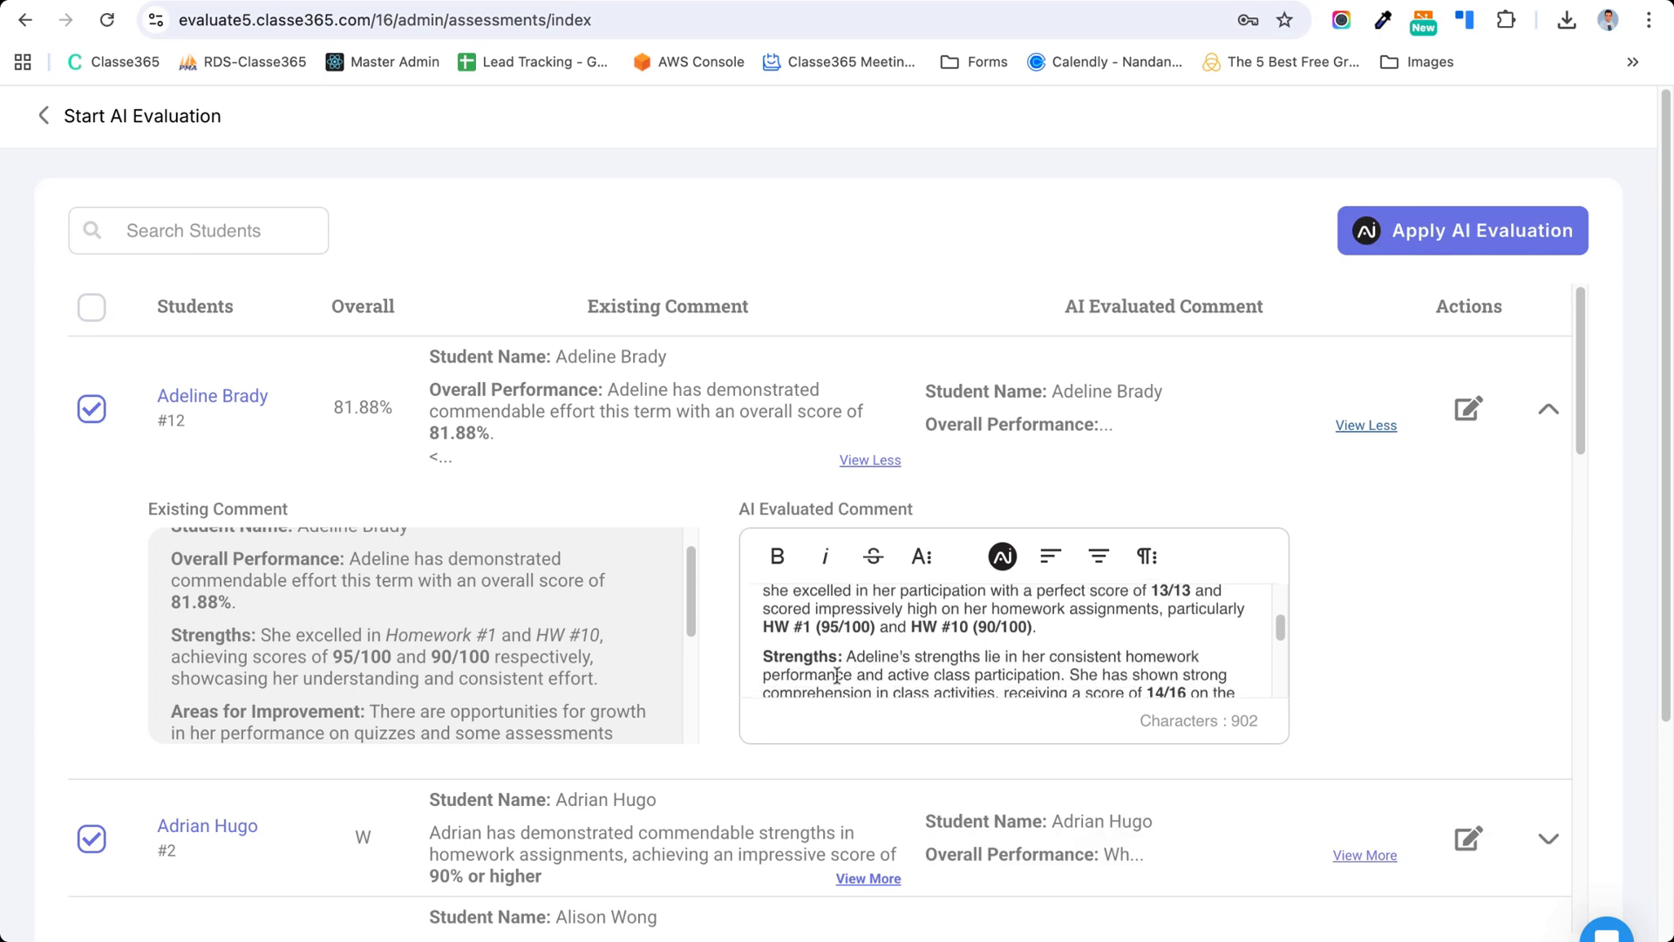
{"action": "scroll", "coordinate": [838, 676], "scroll_direction": "up", "scroll_amount": 3}
{"action": "scroll", "coordinate": [837, 675], "scroll_direction": "down", "scroll_amount": 1}
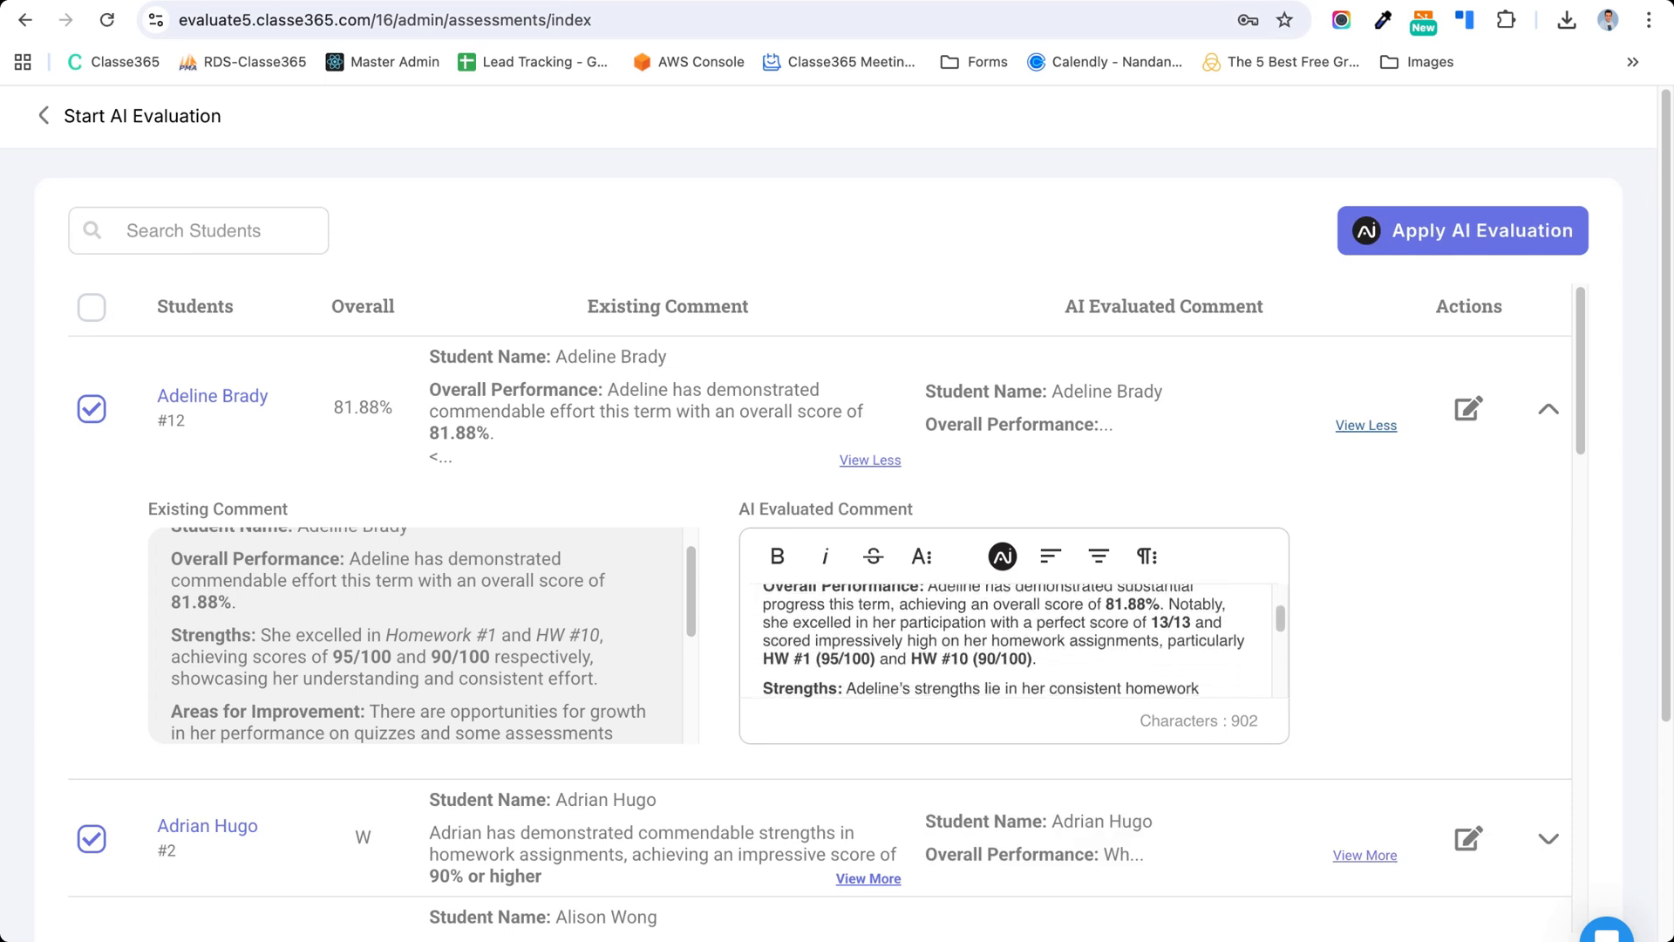
{"action": "scroll", "coordinate": [1011, 641], "scroll_direction": "down", "scroll_amount": 3}
{"action": "scroll", "coordinate": [1012, 641], "scroll_direction": "up", "scroll_amount": 4}
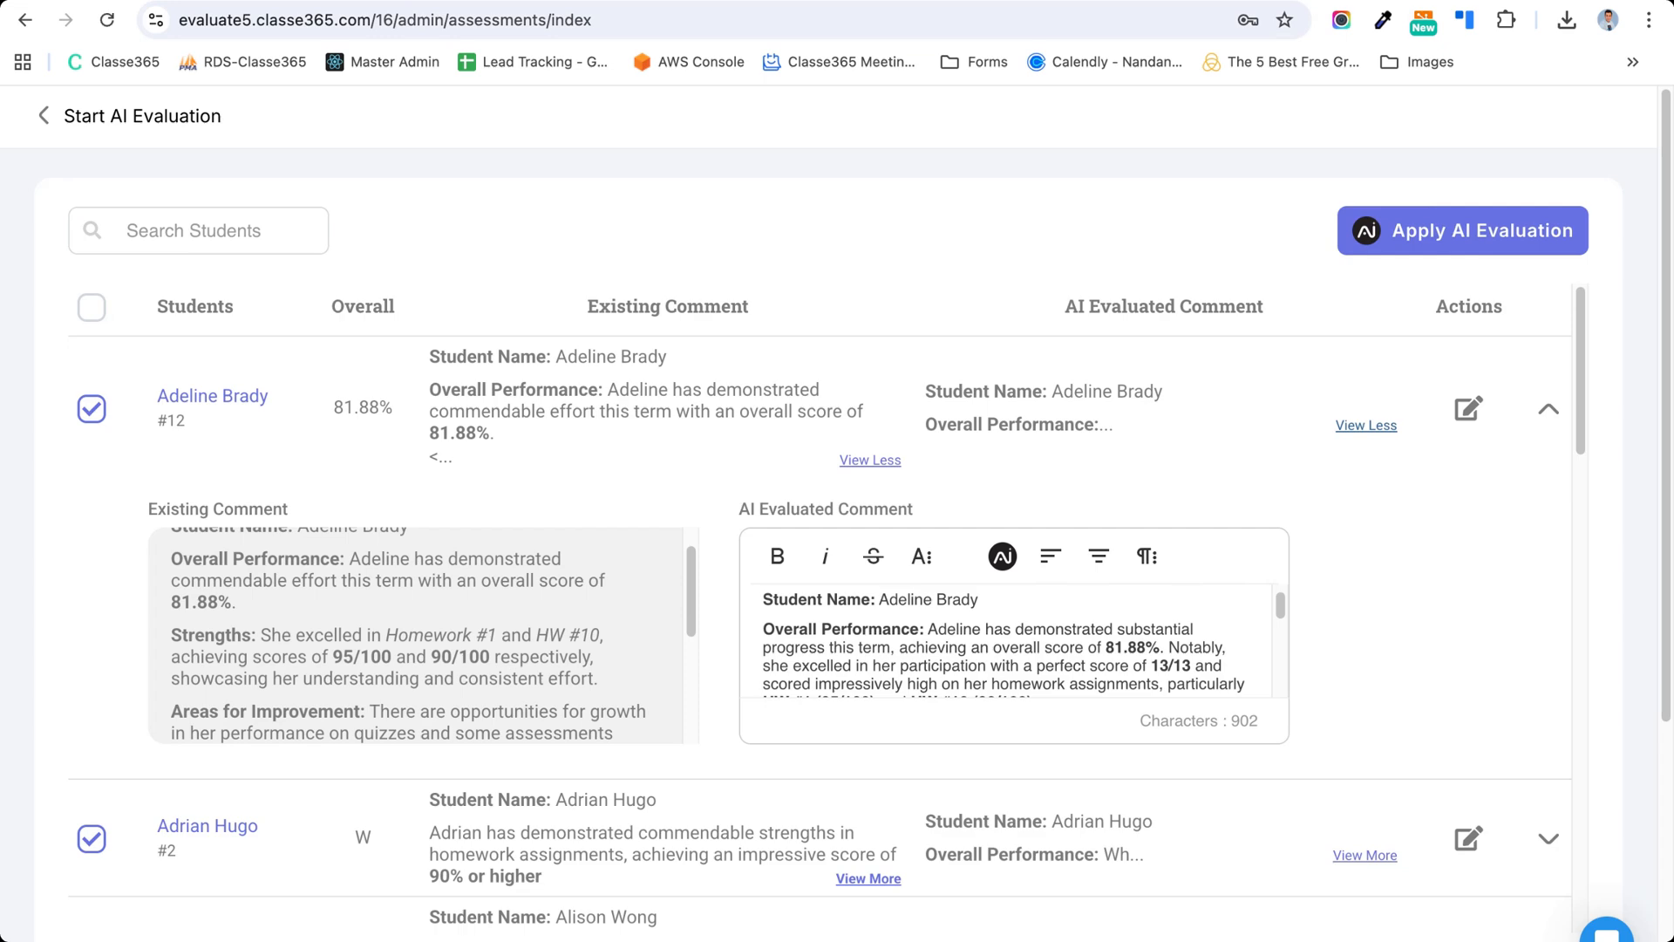
{"action": "scroll", "coordinate": [1012, 641], "scroll_direction": "down", "scroll_amount": 5}
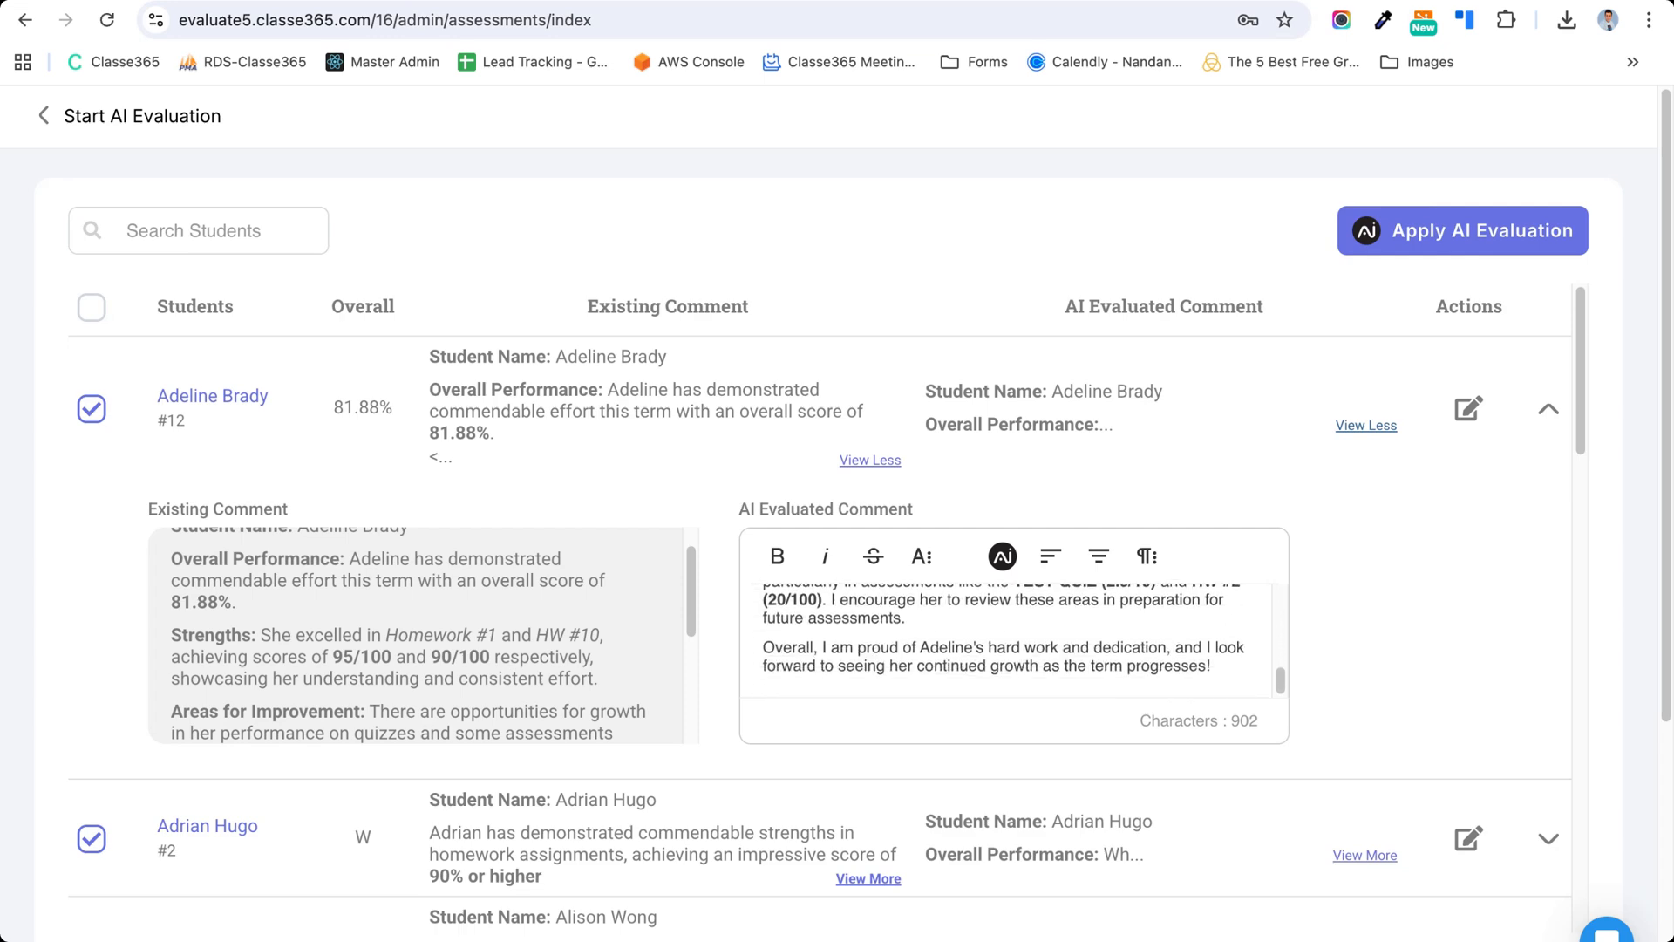
{"action": "scroll", "coordinate": [1012, 641], "scroll_direction": "down", "scroll_amount": 1}
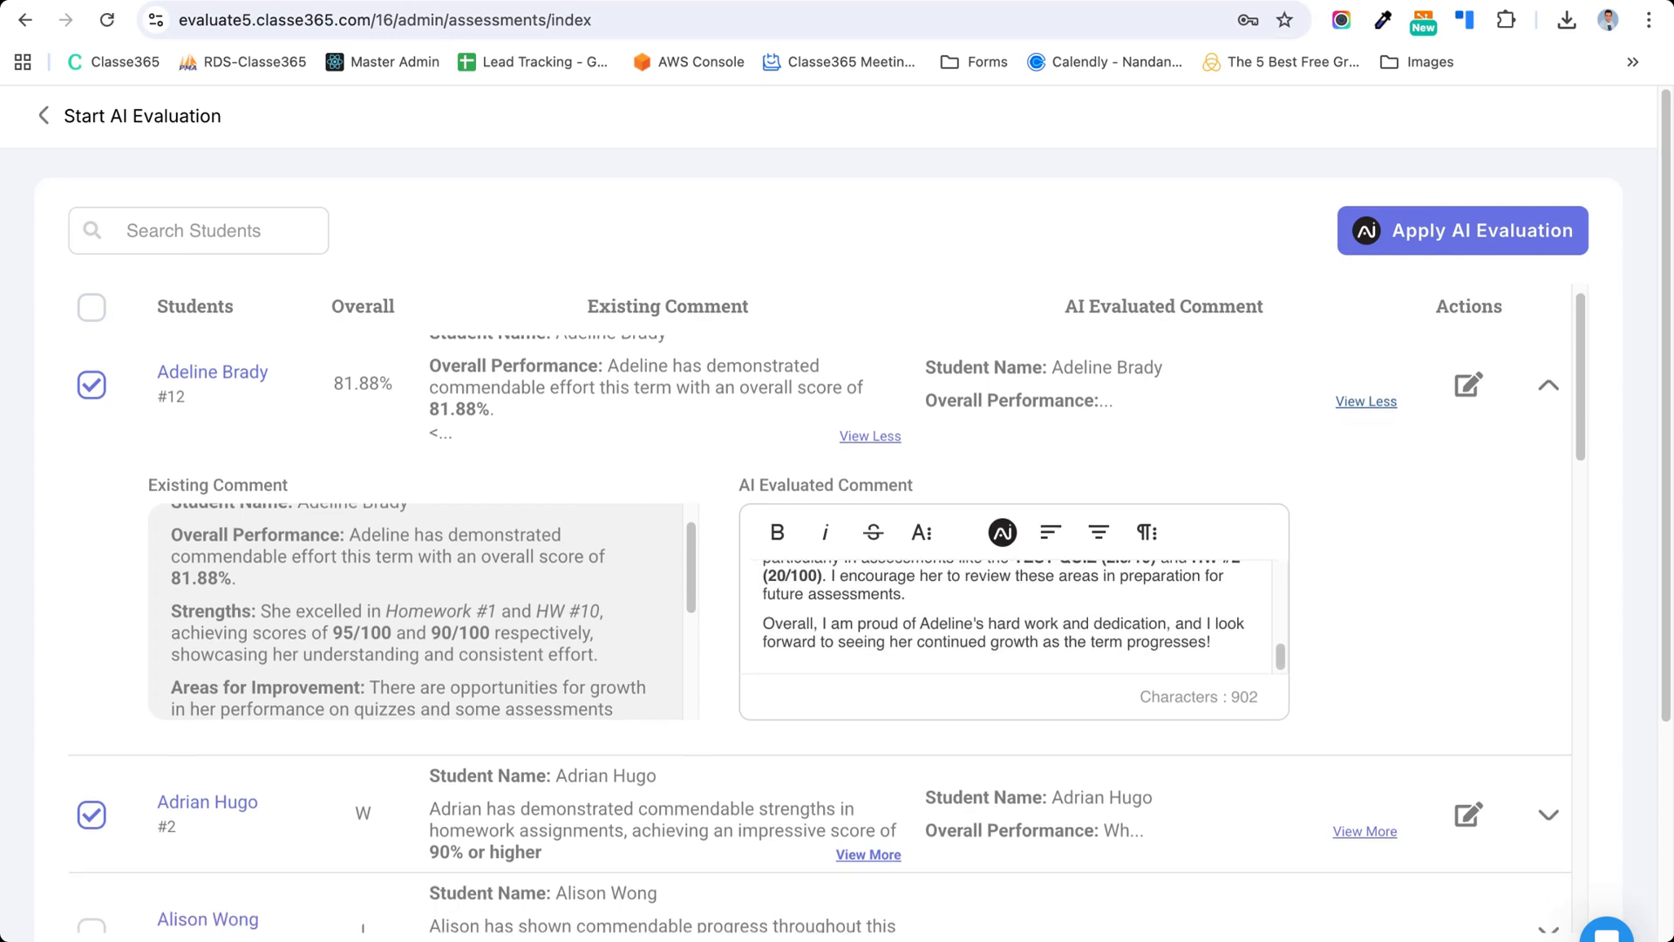
- Add a closing line "Well Done" to the first student's AI evaluated comment and apply the AI evaluation
{"action": "left_click", "coordinate": [879, 645]}
{"action": "key", "text": "Return"}
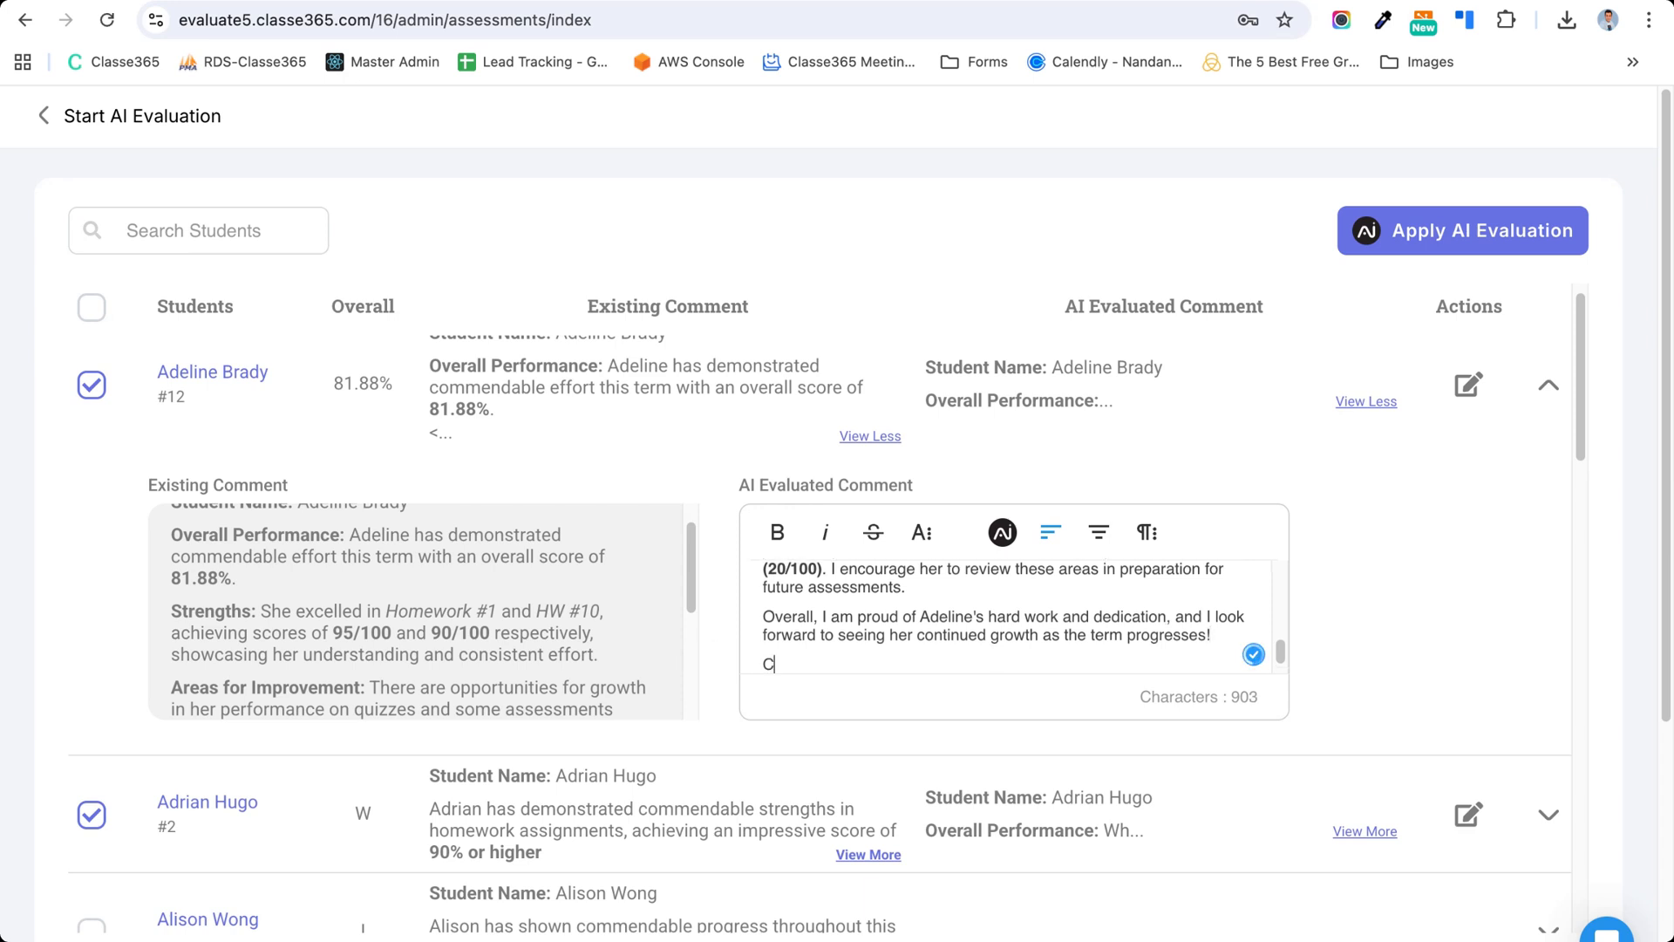
{"action": "type", "text": "We"}
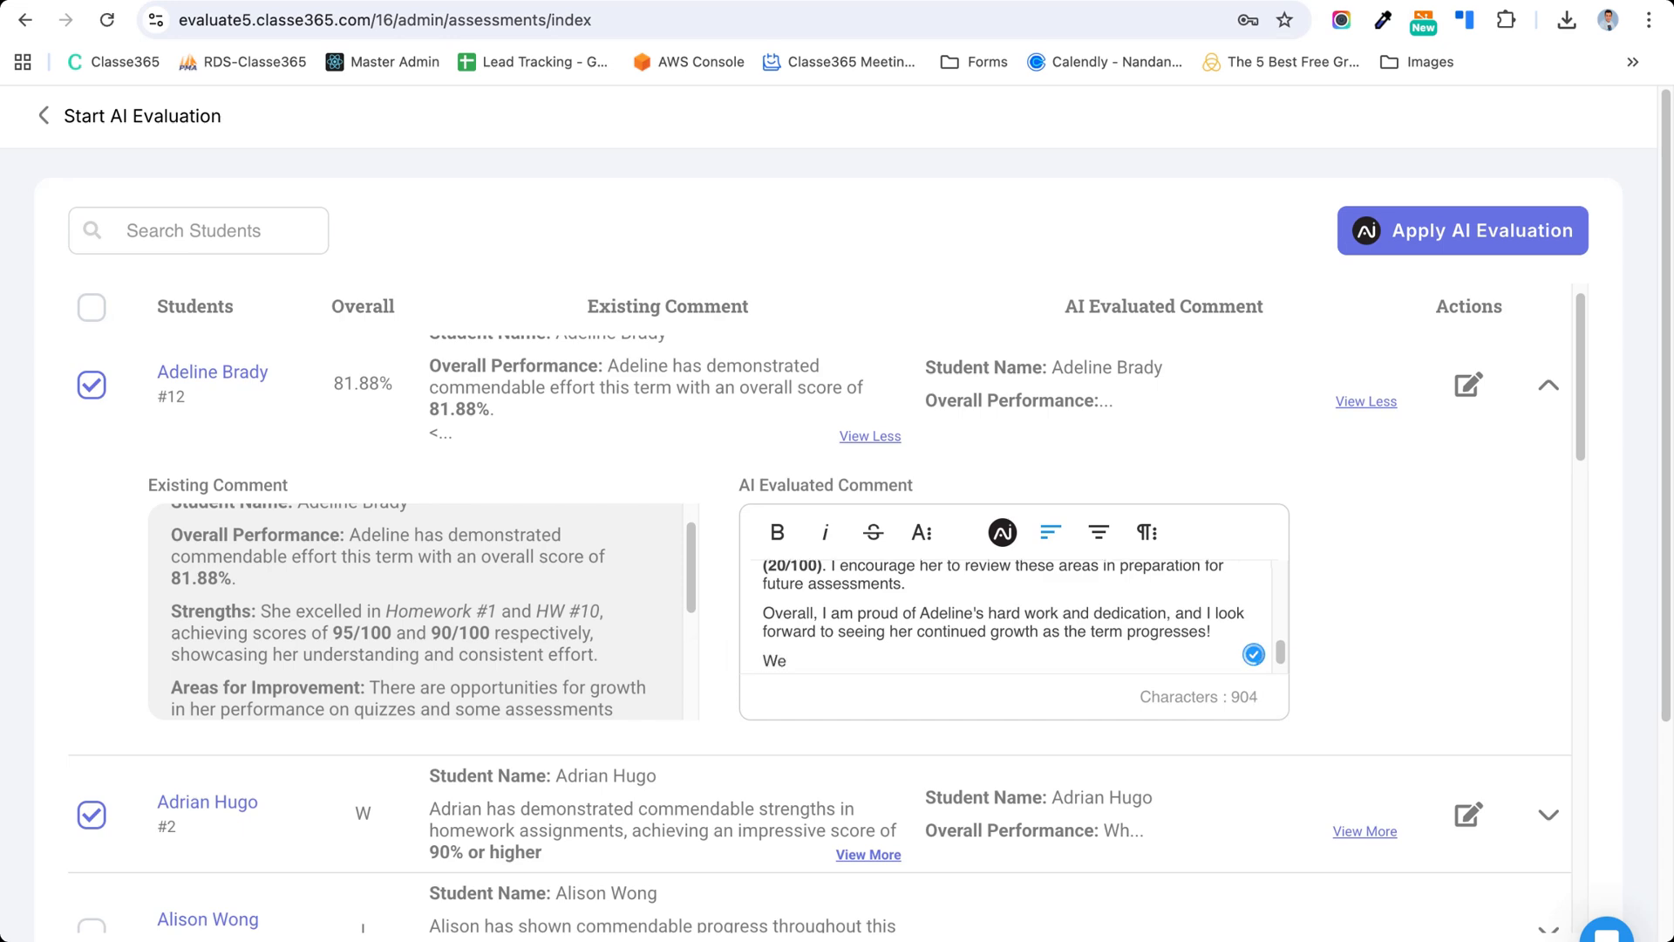
{"action": "type", "text": "ll Ca"}
{"action": "key", "text": "BackSpace"}
{"action": "key", "text": "BackSpace"}
{"action": "type", "text": "Done"}
{"action": "left_click", "coordinate": [1484, 232]}
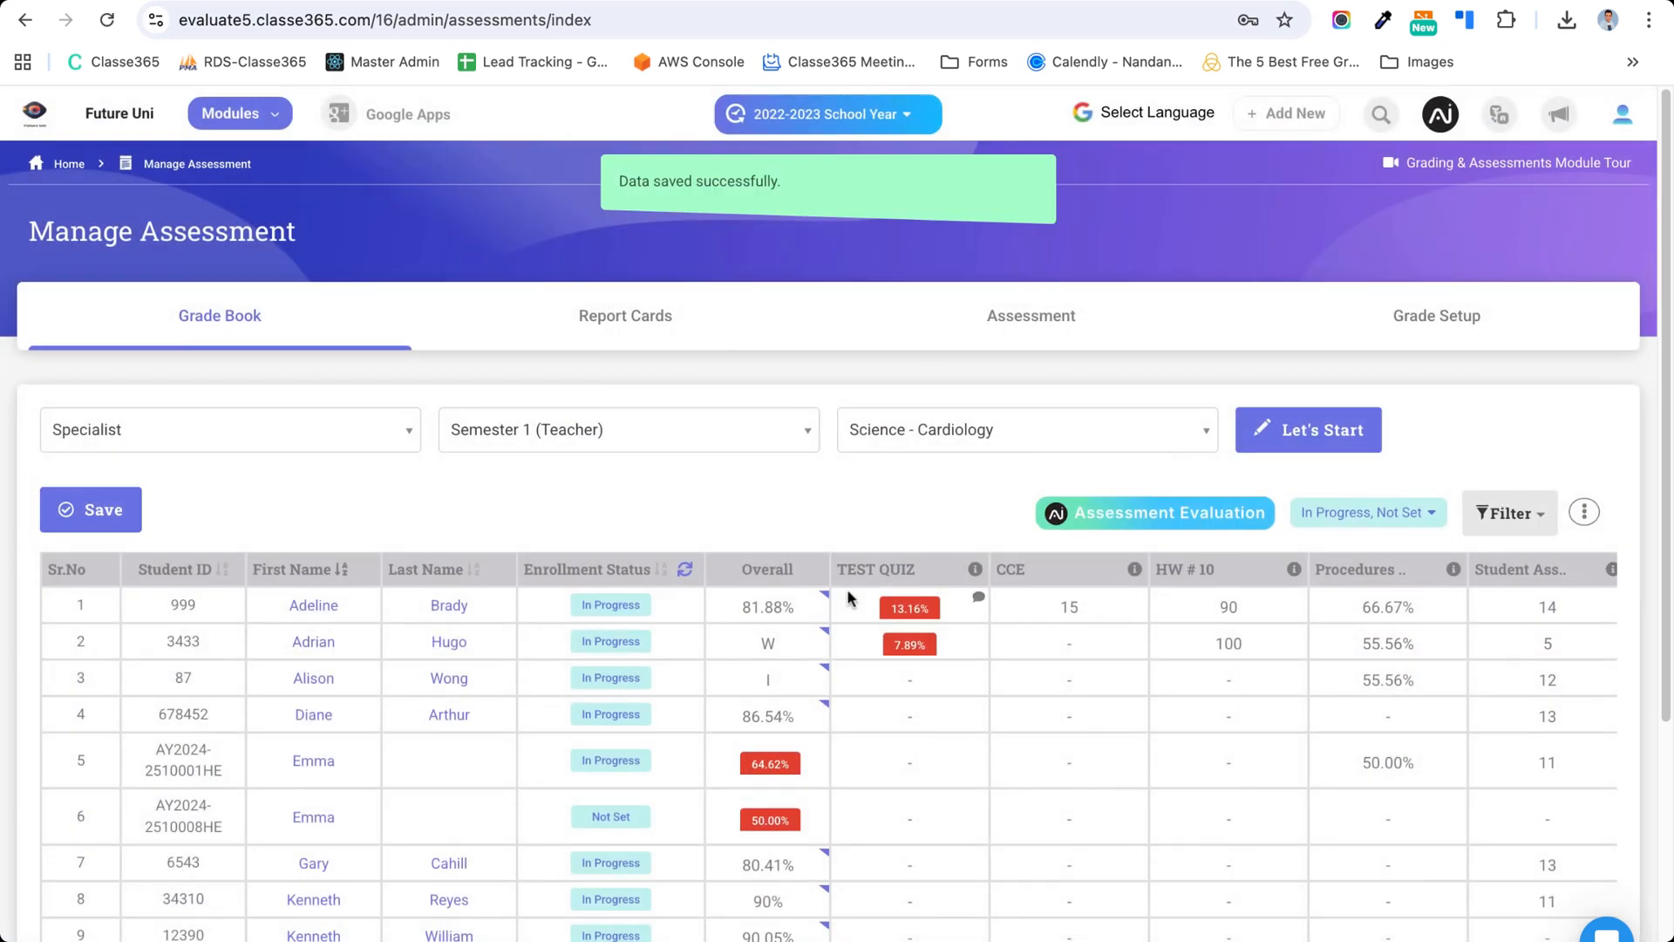
- Review the first student's overall grade comment to its end, save it, and save the grade book
{"action": "left_click", "coordinate": [817, 605]}
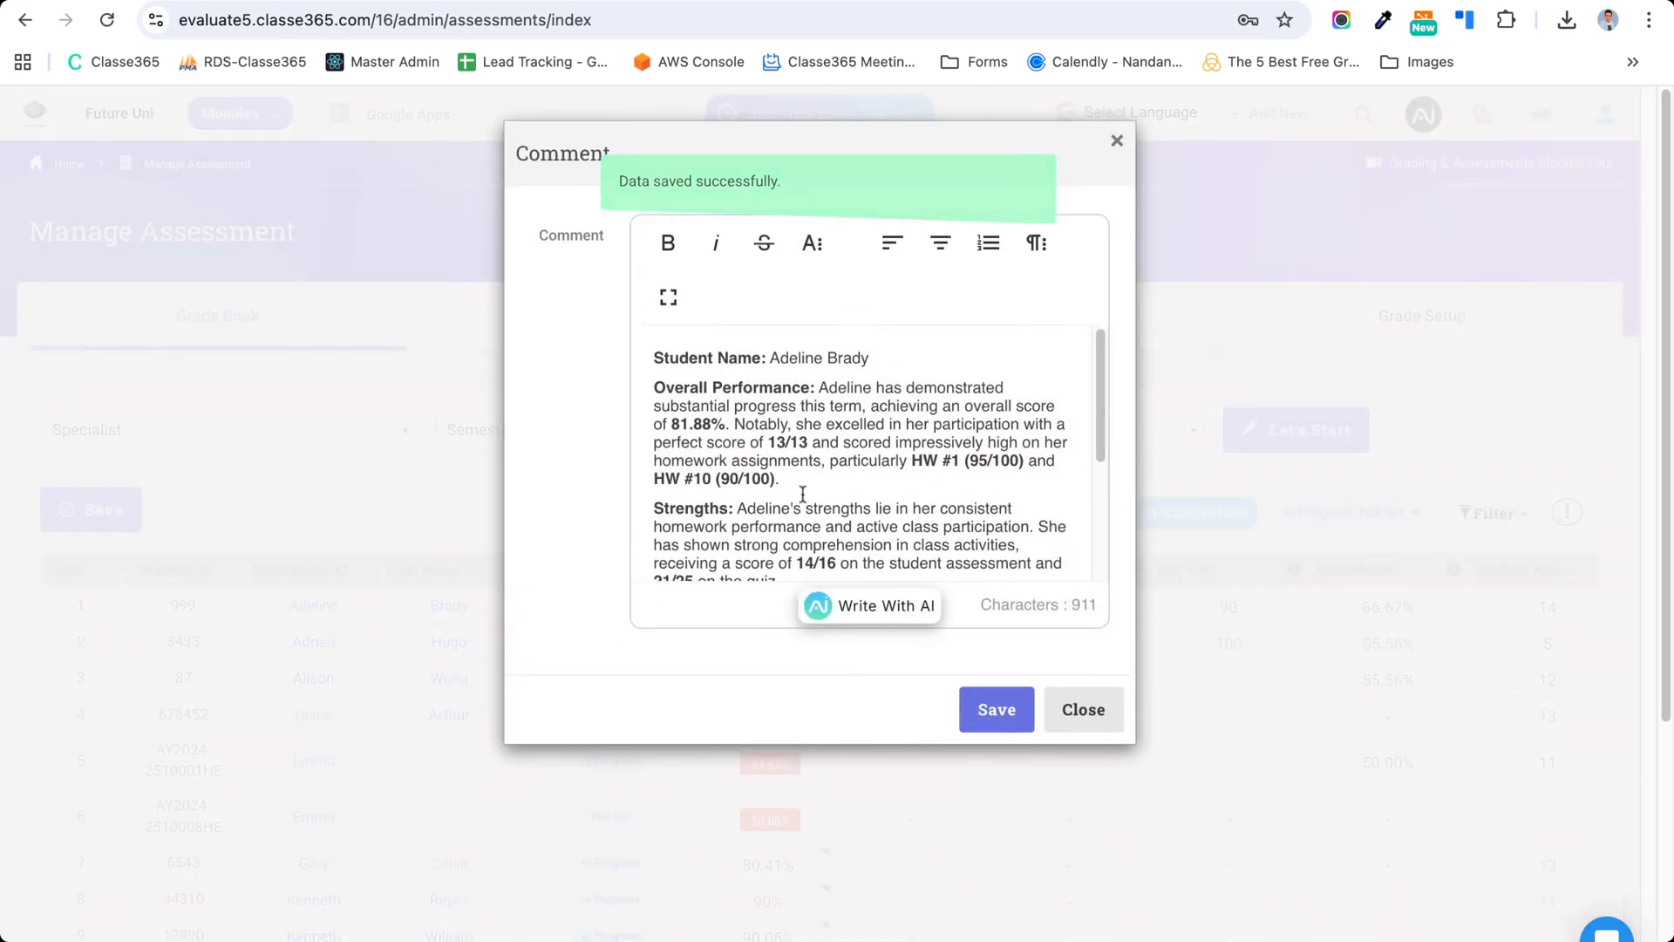
{"action": "scroll", "coordinate": [785, 523], "scroll_direction": "down", "scroll_amount": 5}
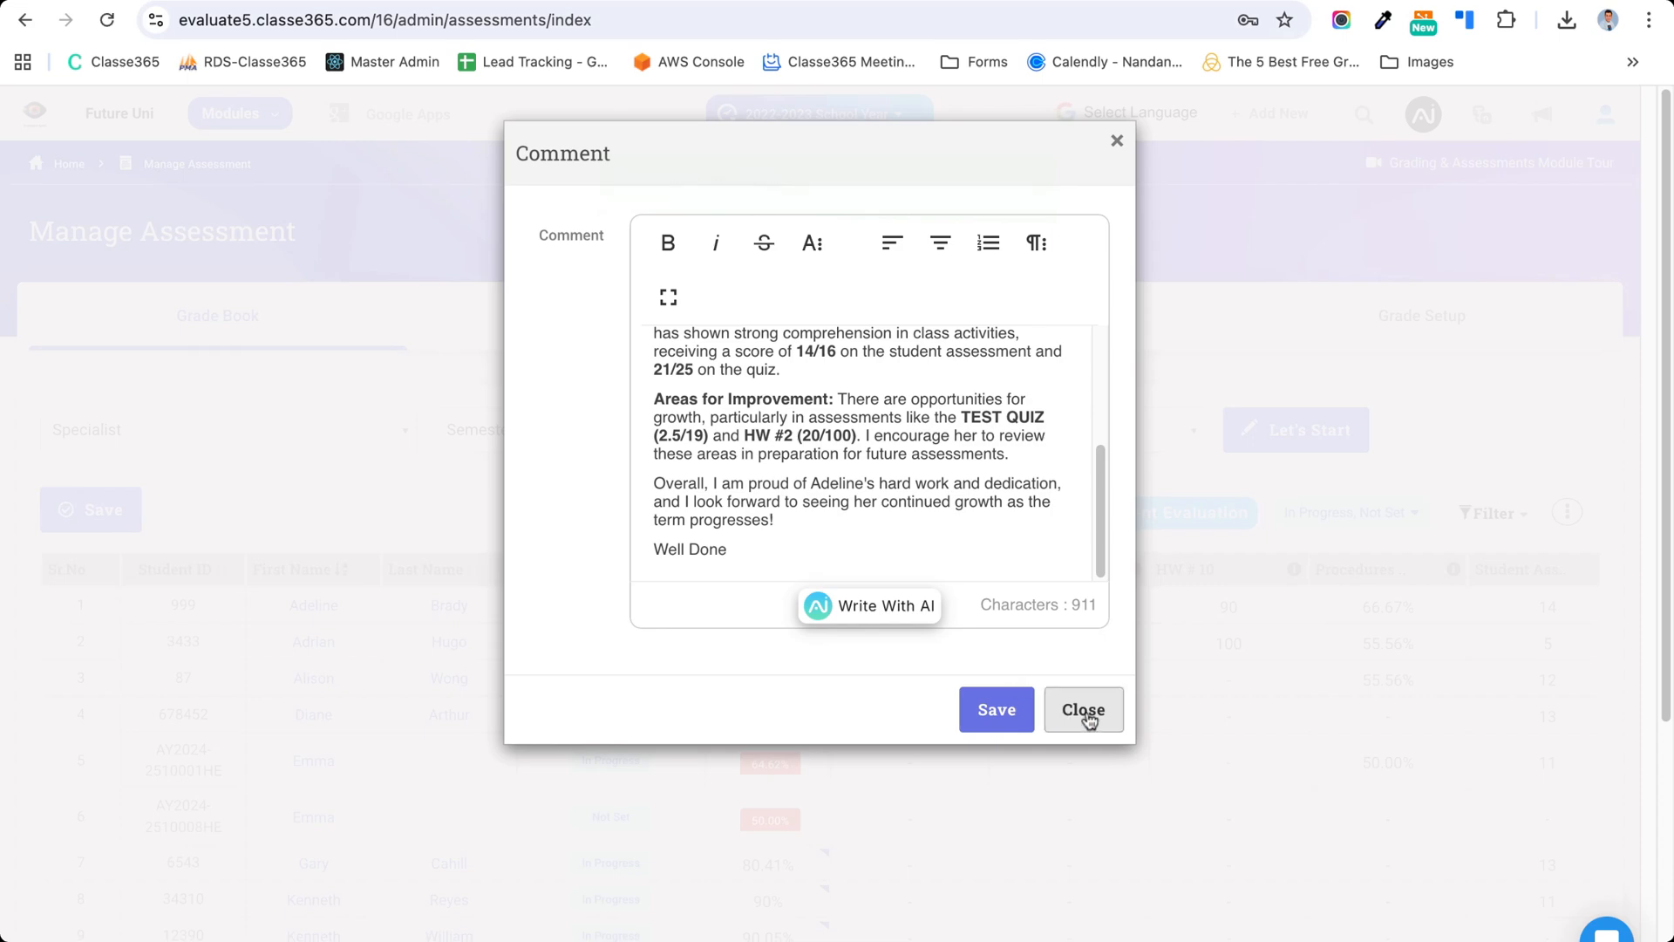
{"action": "left_click", "coordinate": [1009, 718]}
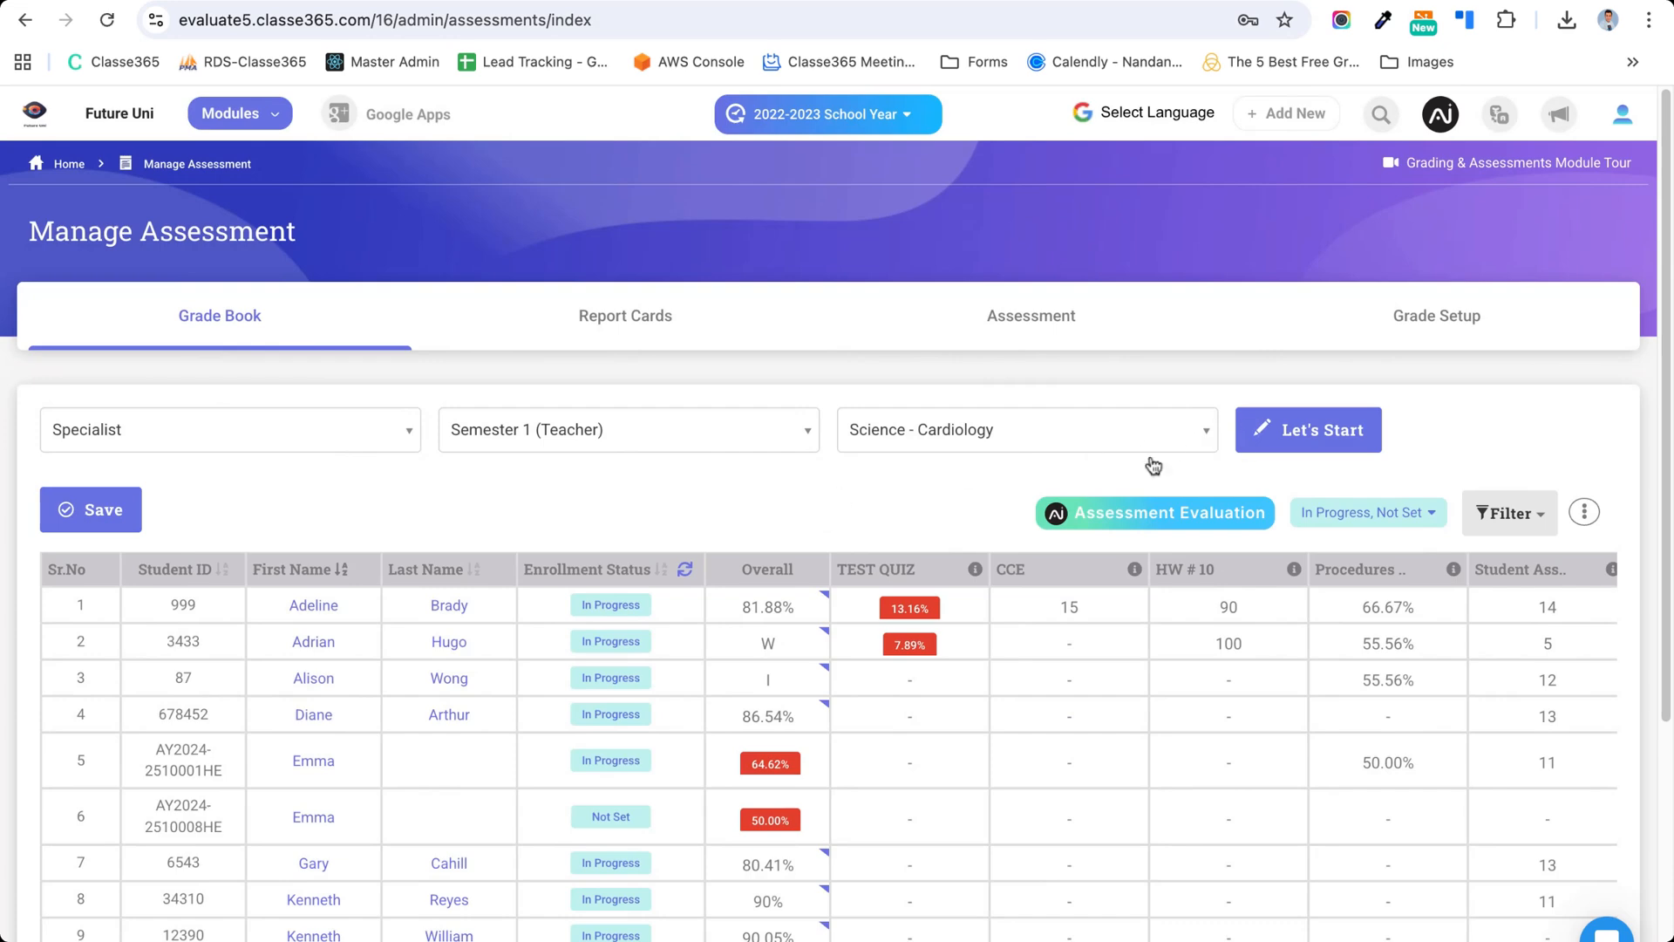
{"action": "left_click", "coordinate": [102, 518]}
- Open the first student's profile and review the consolidated report cards across the school years
{"action": "left_click", "coordinate": [318, 606]}
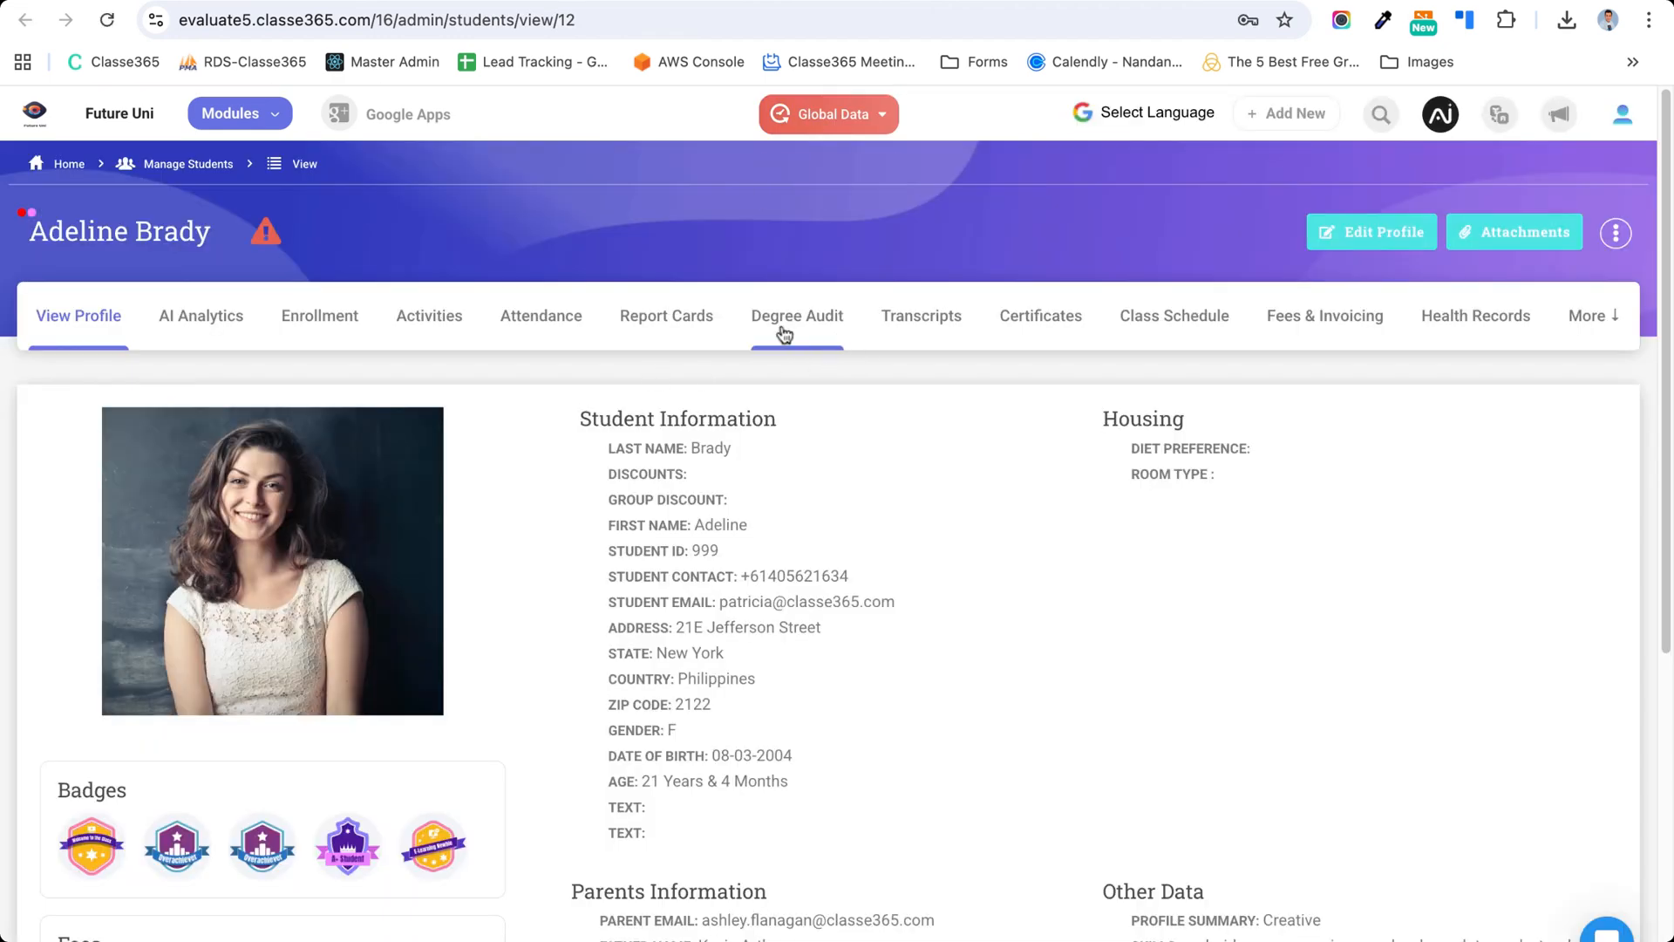
{"action": "left_click", "coordinate": [672, 338]}
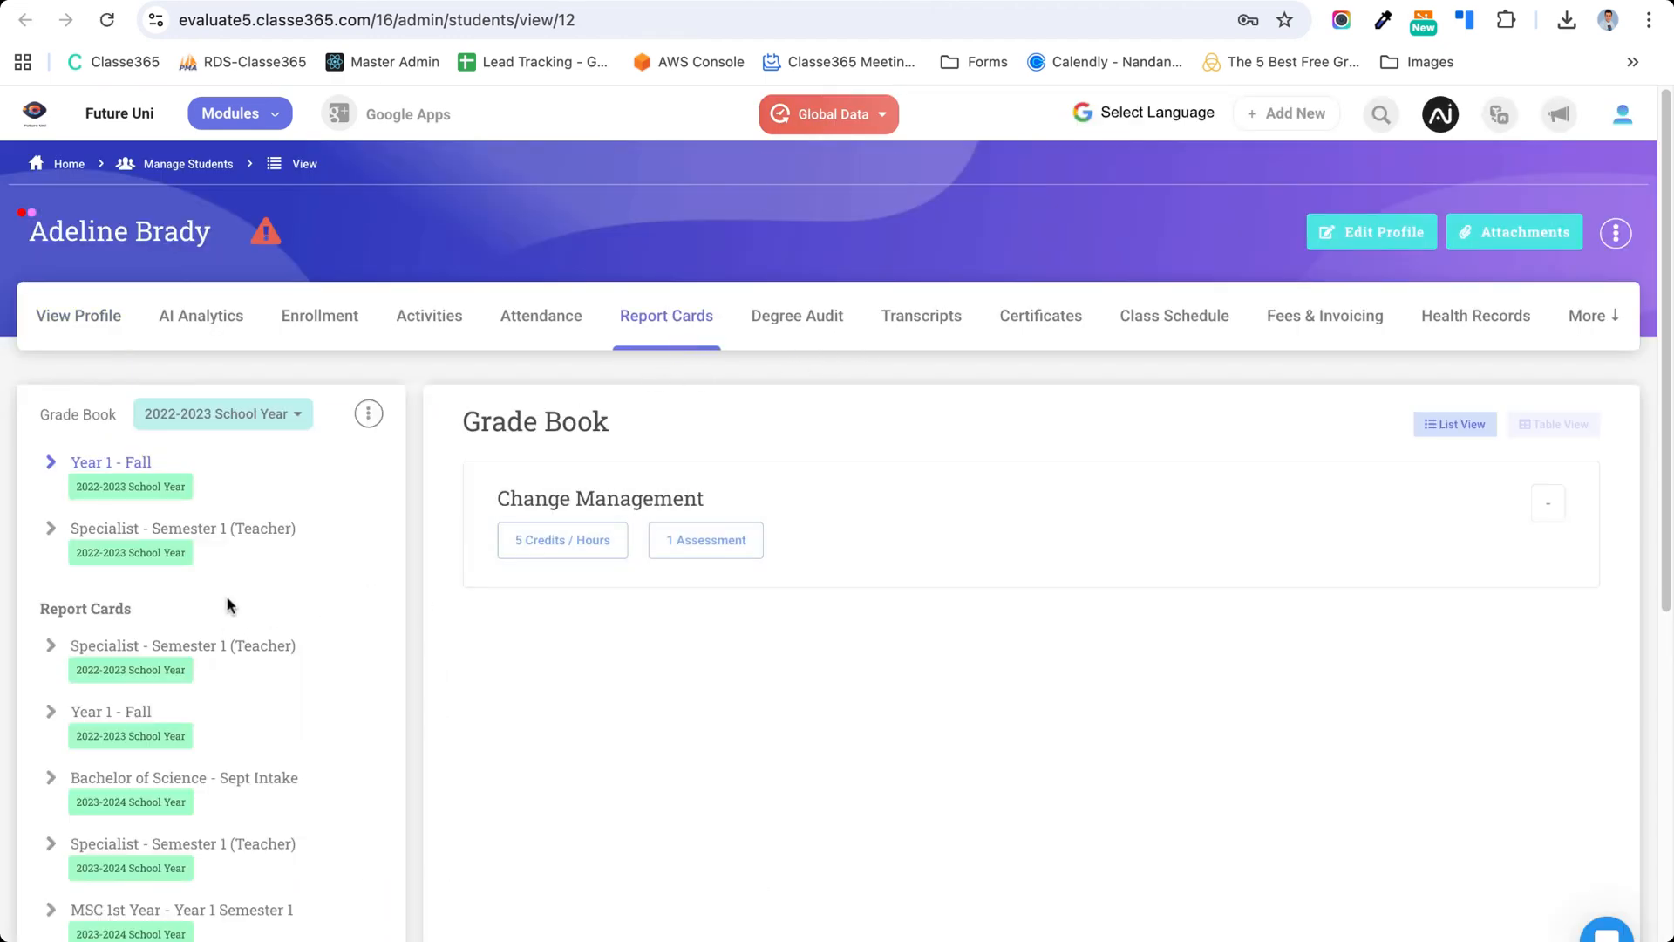
{"action": "scroll", "coordinate": [228, 605], "scroll_direction": "down", "scroll_amount": 6}
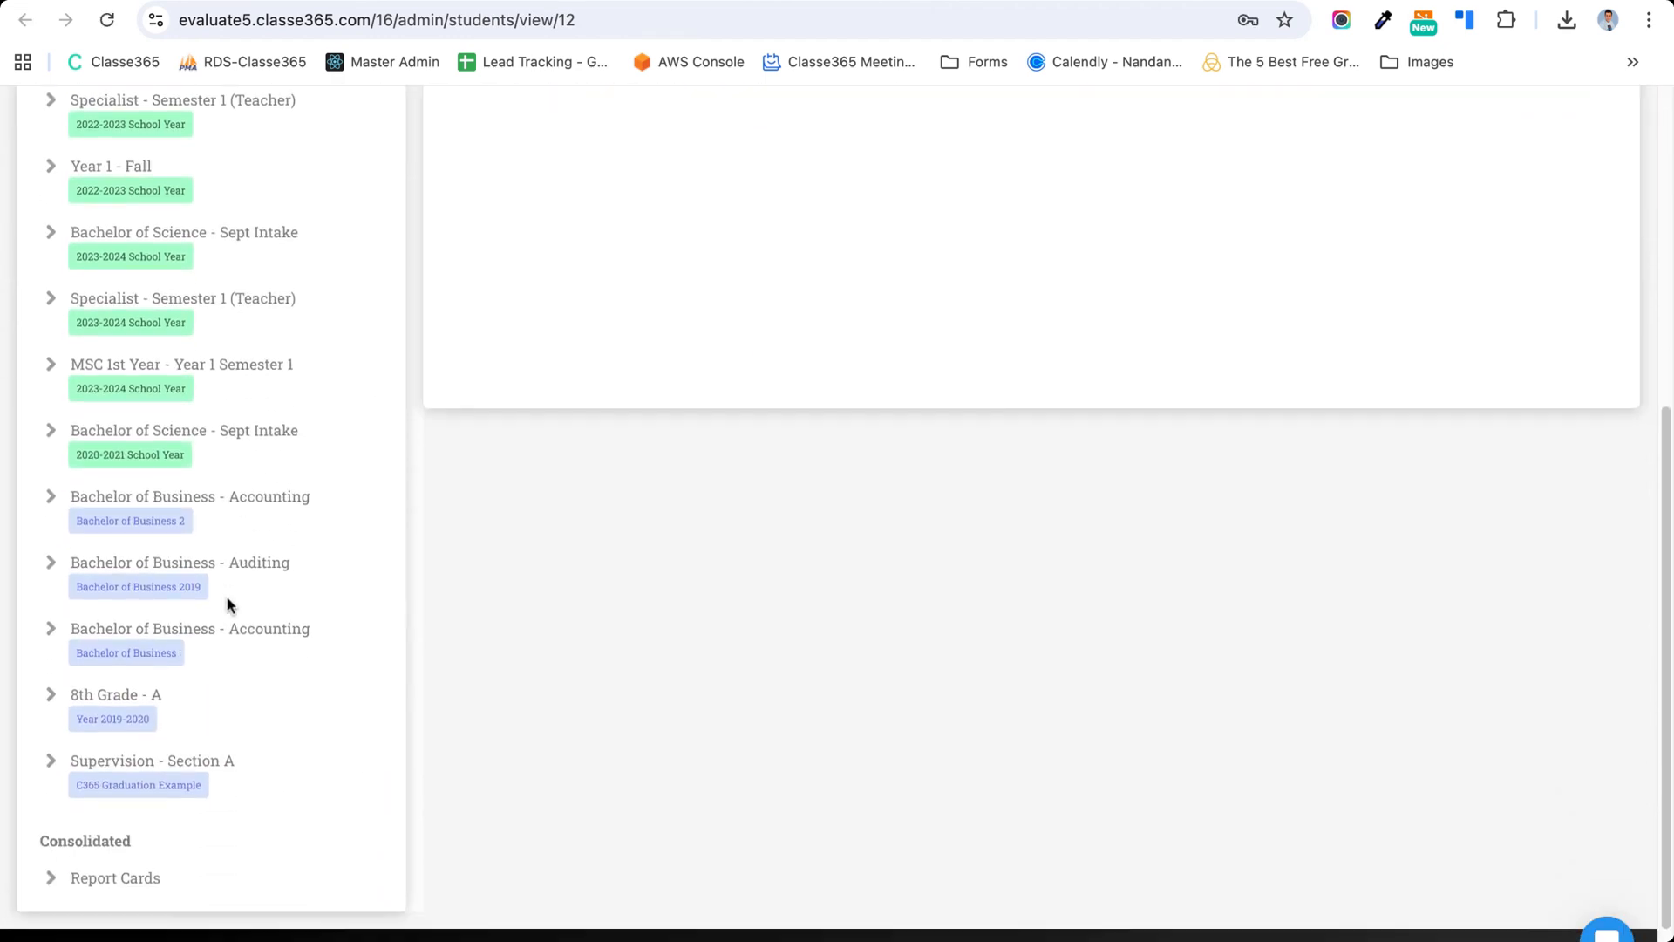
{"action": "left_click", "coordinate": [125, 888]}
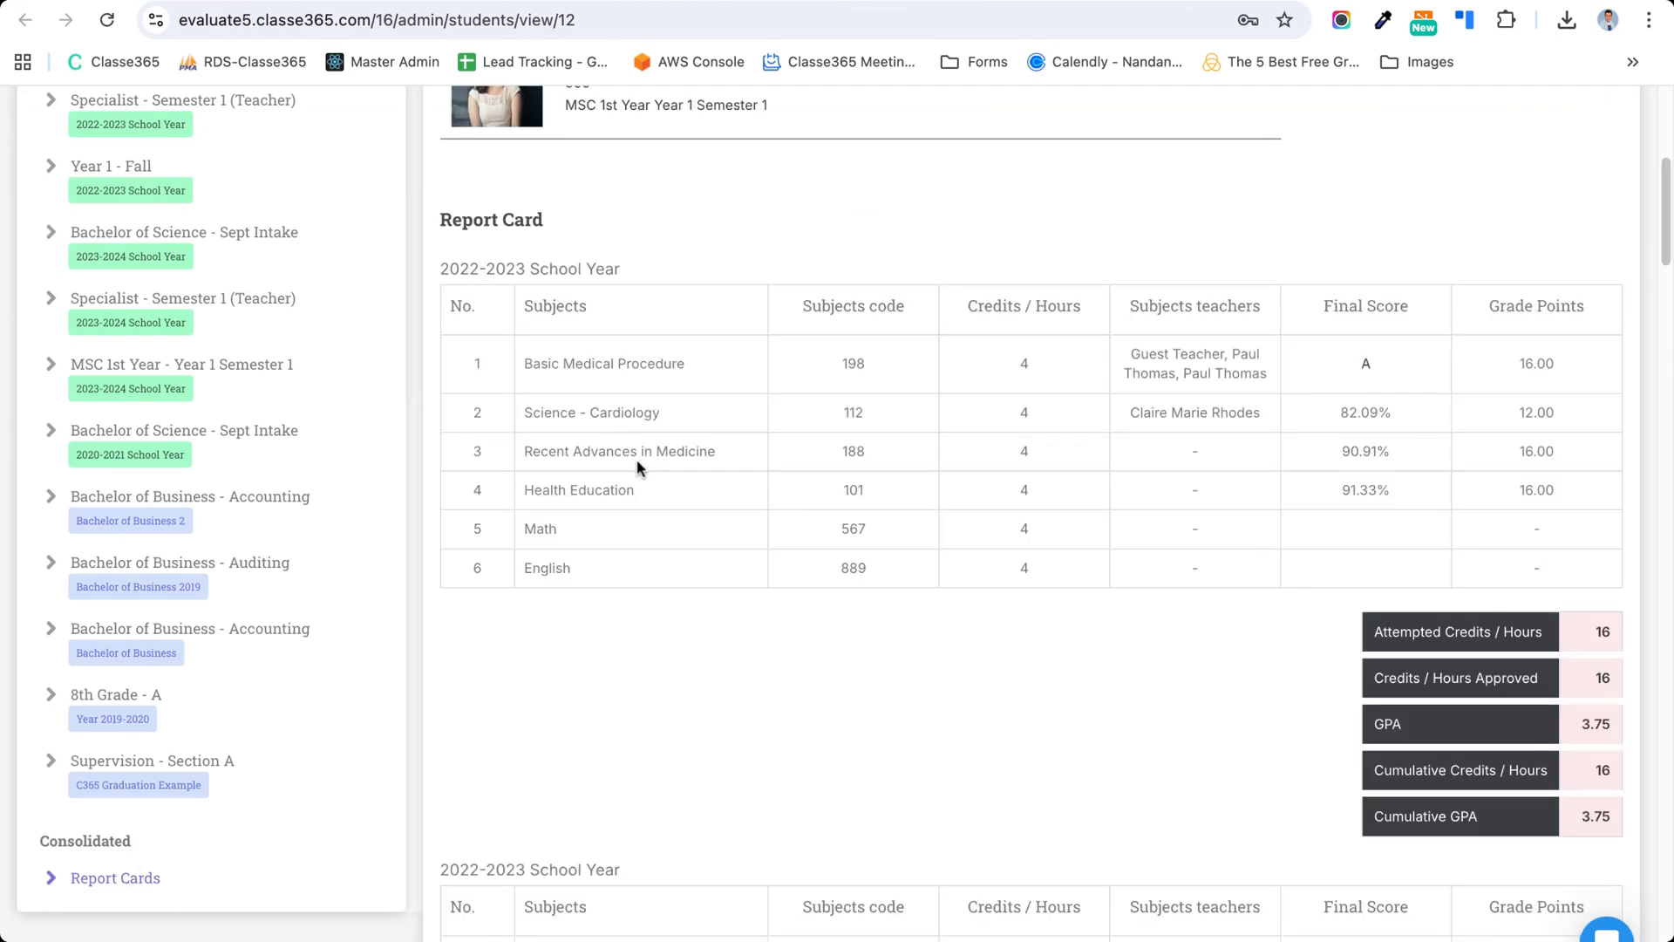
{"action": "scroll", "coordinate": [638, 457], "scroll_direction": "down", "scroll_amount": 20}
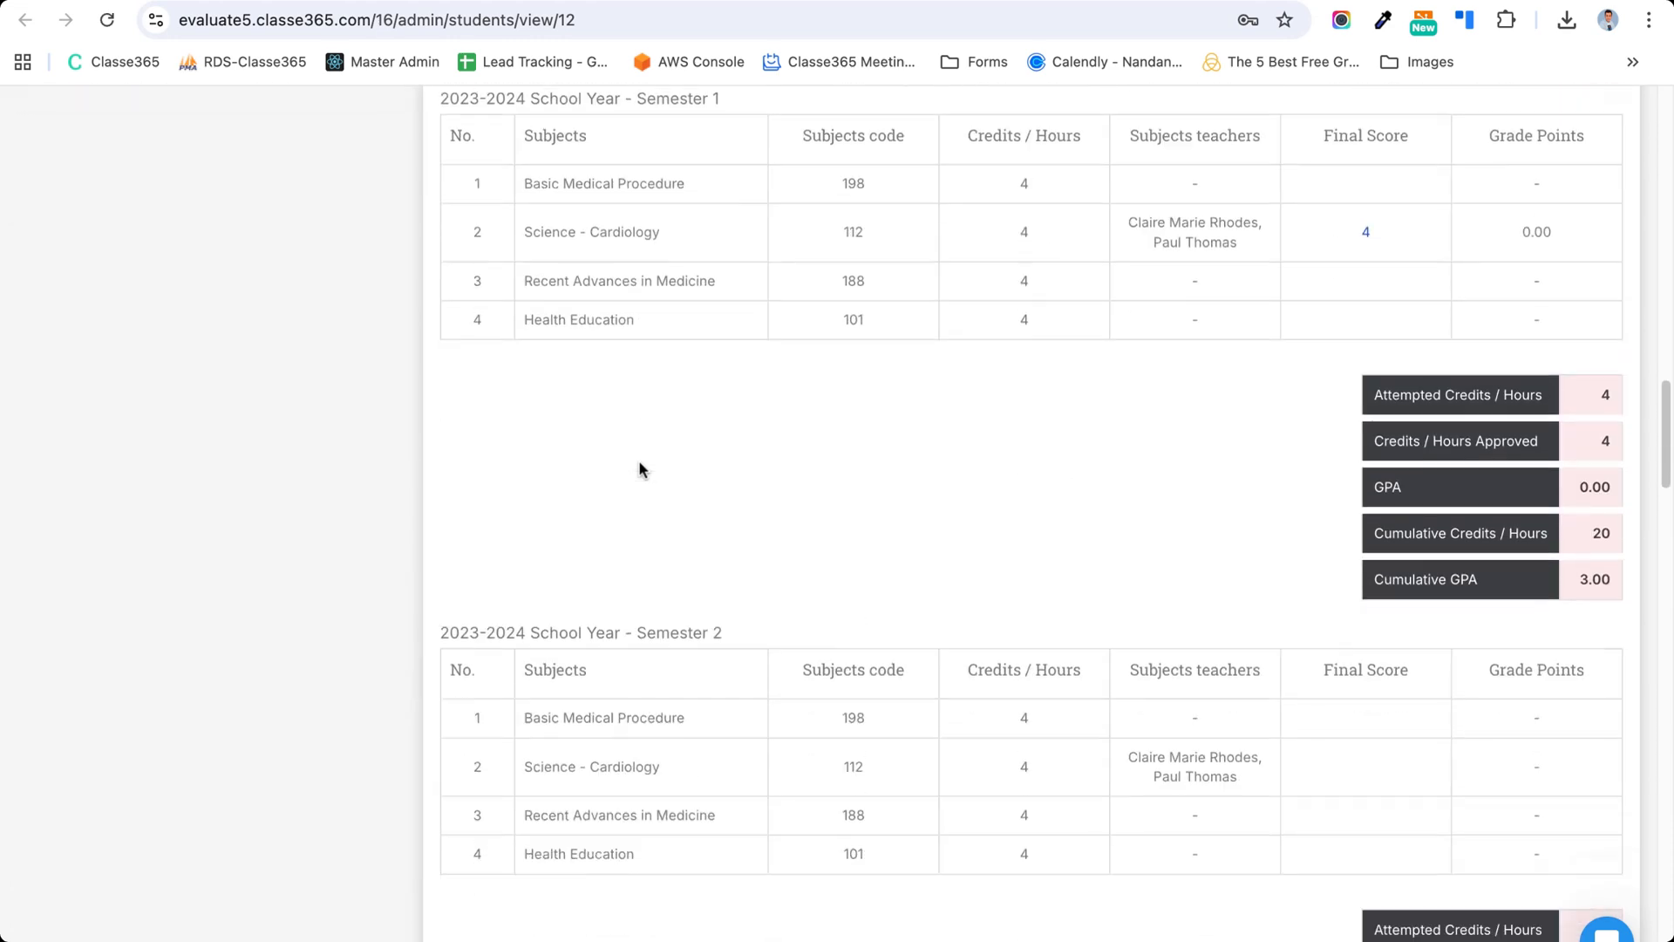
{"action": "scroll", "coordinate": [639, 467], "scroll_direction": "down", "scroll_amount": 20}
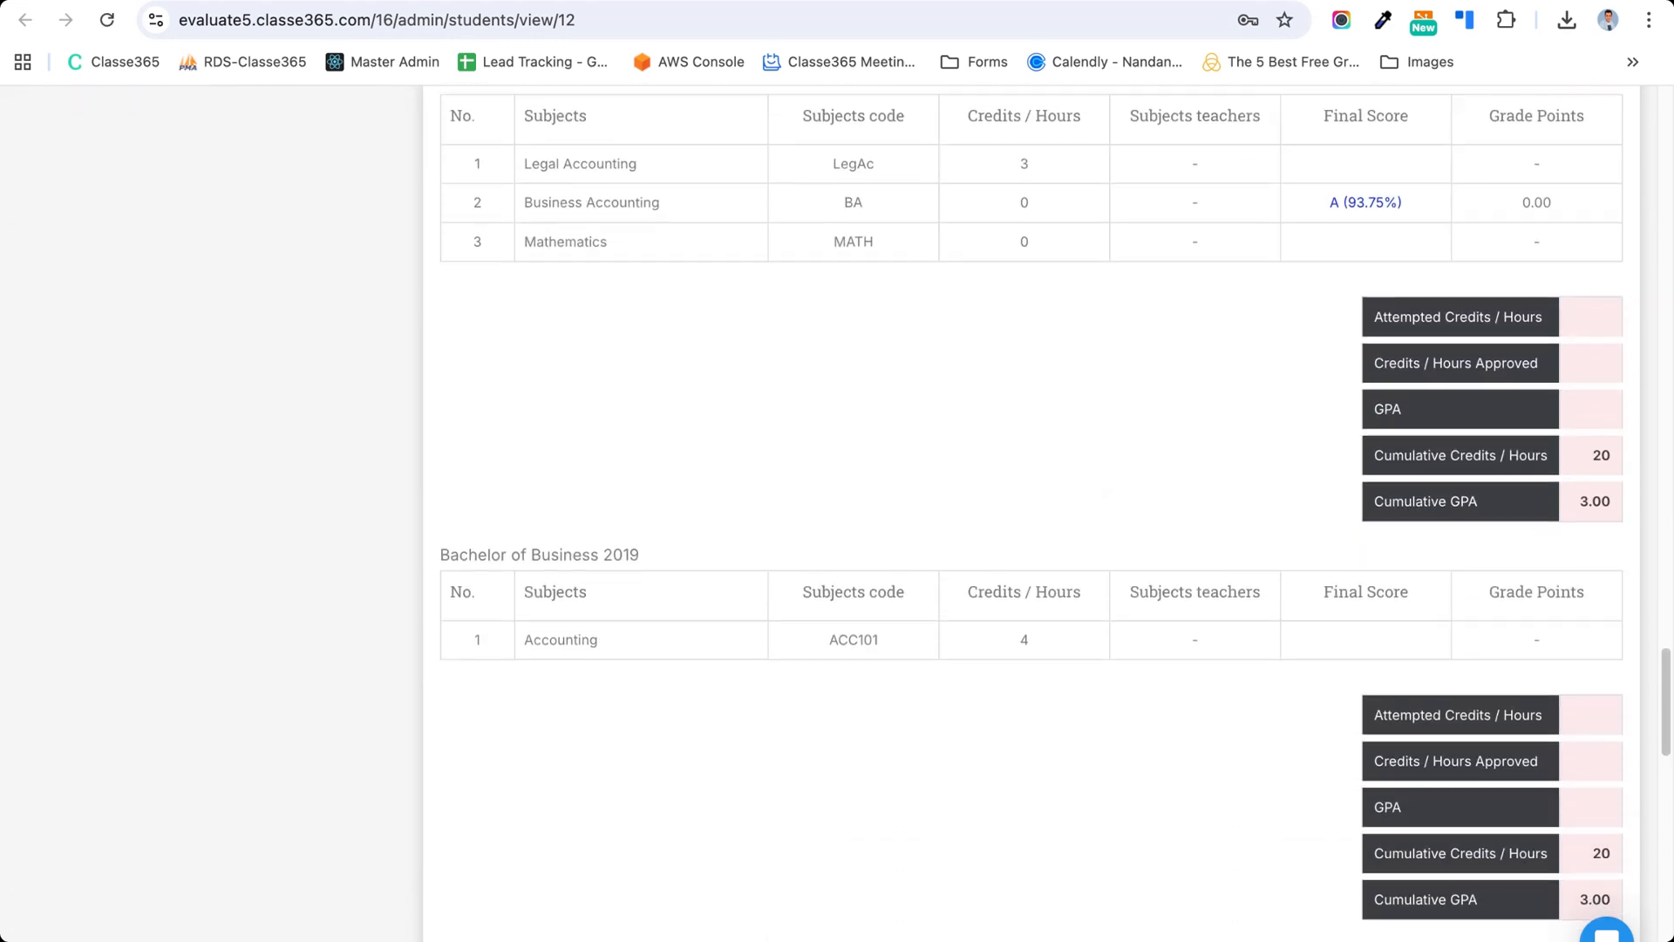
{"action": "scroll", "coordinate": [829, 513], "scroll_direction": "up", "scroll_amount": 20}
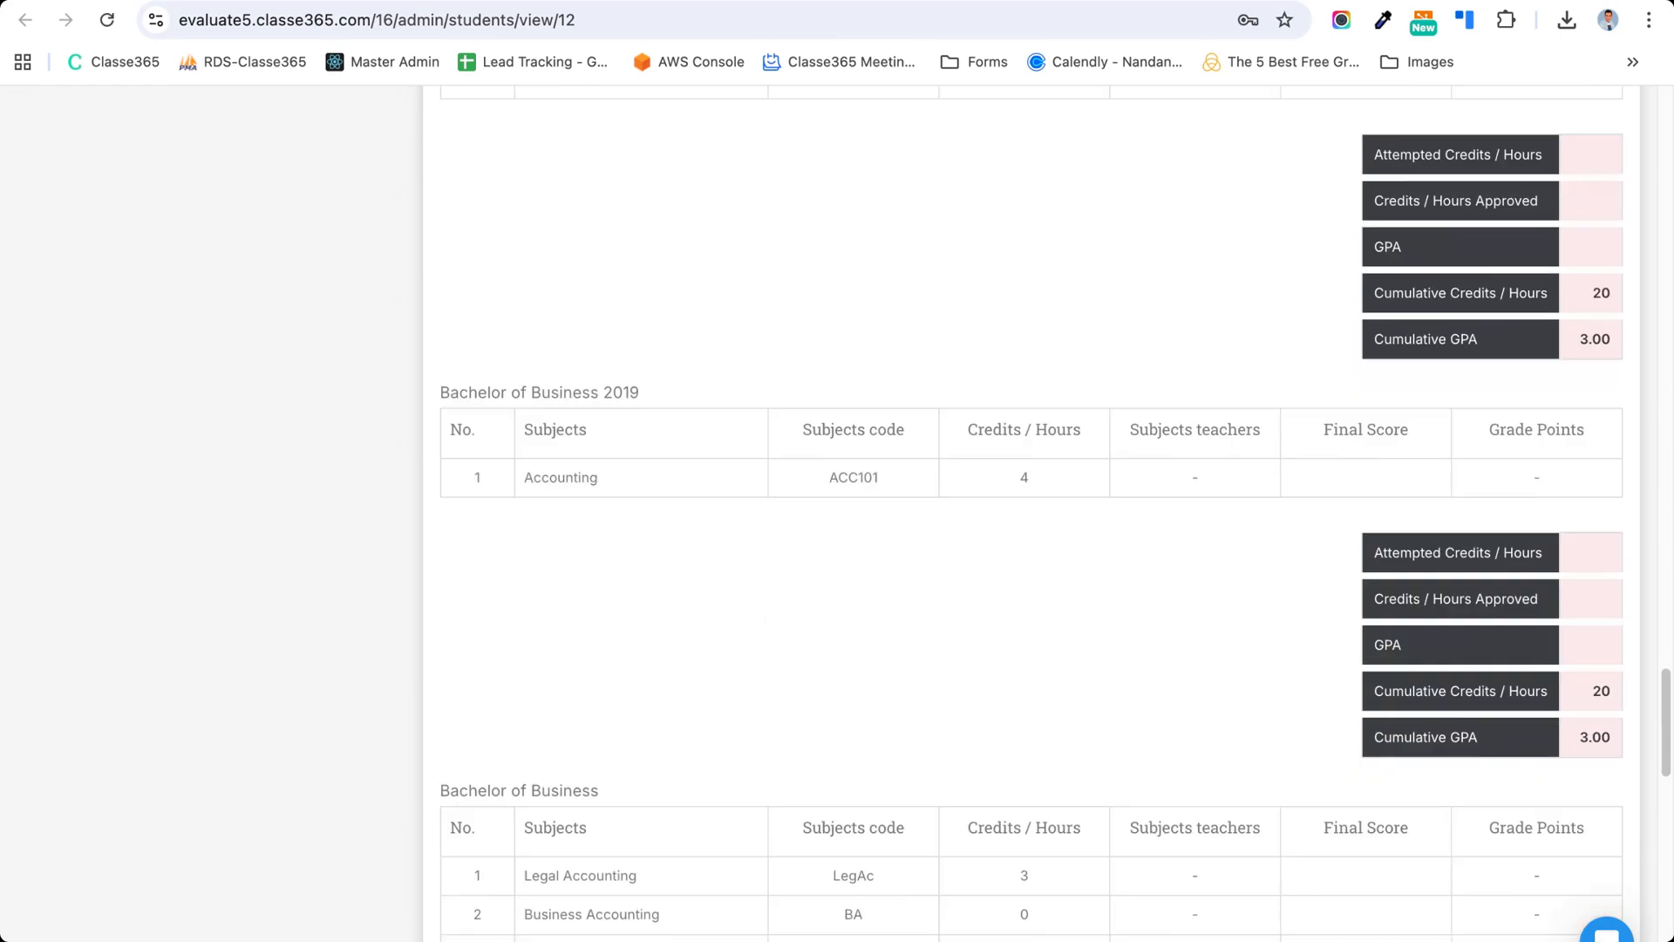
{"action": "scroll", "coordinate": [630, 431], "scroll_direction": "up", "scroll_amount": 20}
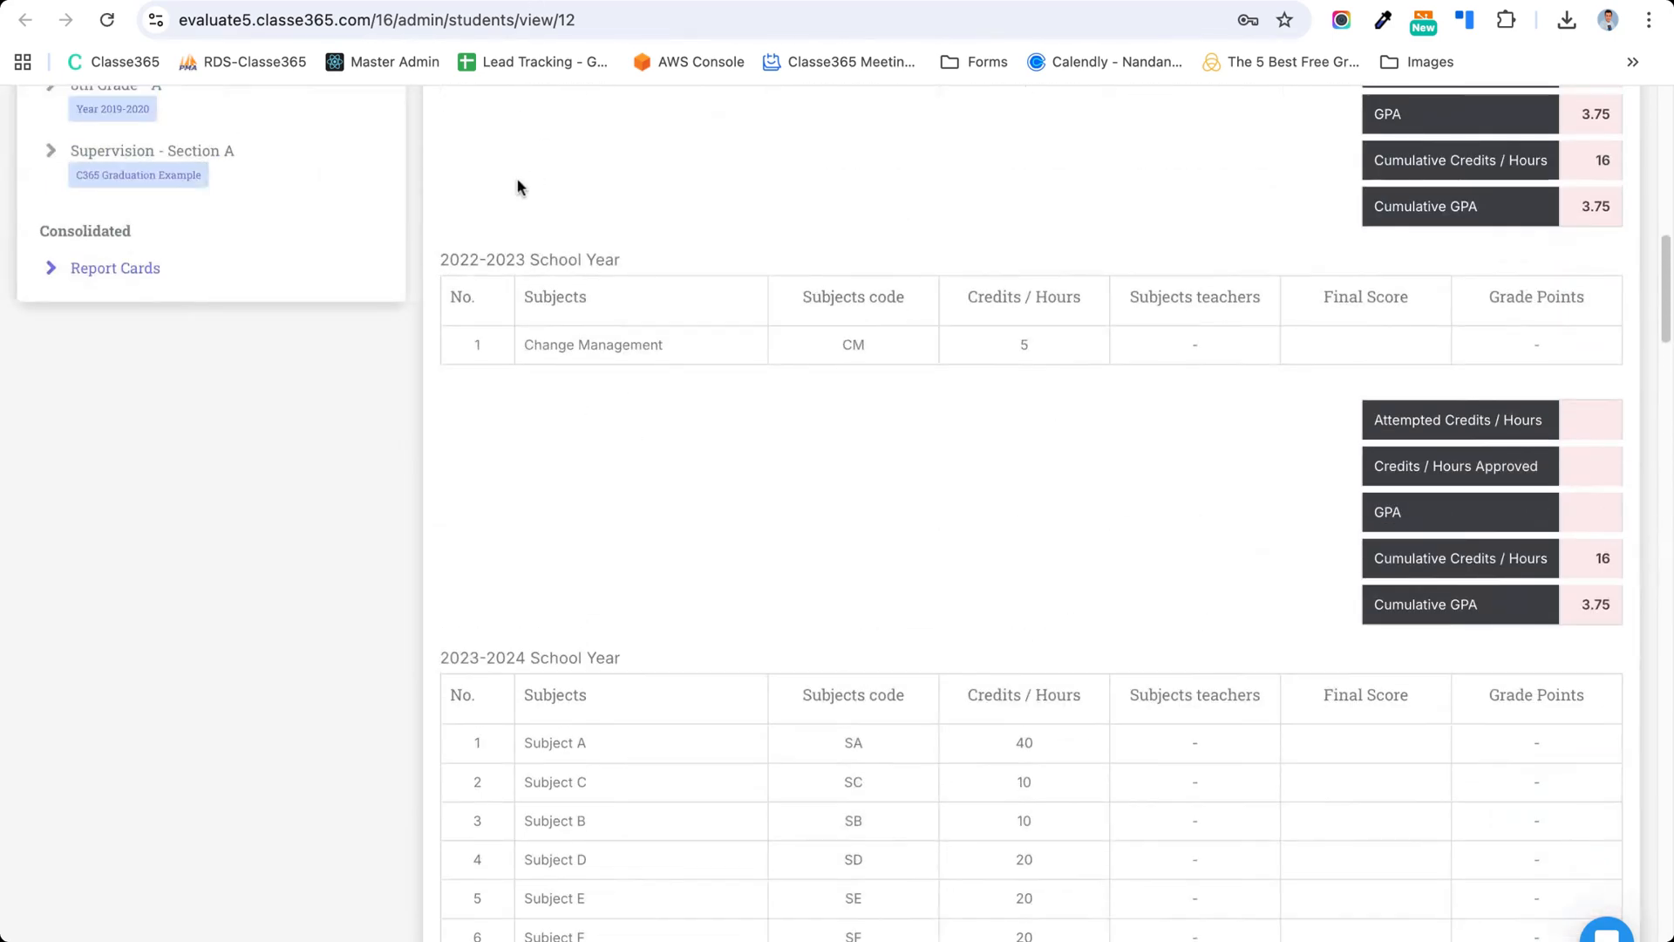
- Return to the Science - Cardiology grade book and look over the students' assessment scores across its columns
{"action": "left_click", "coordinate": [497, 2]}
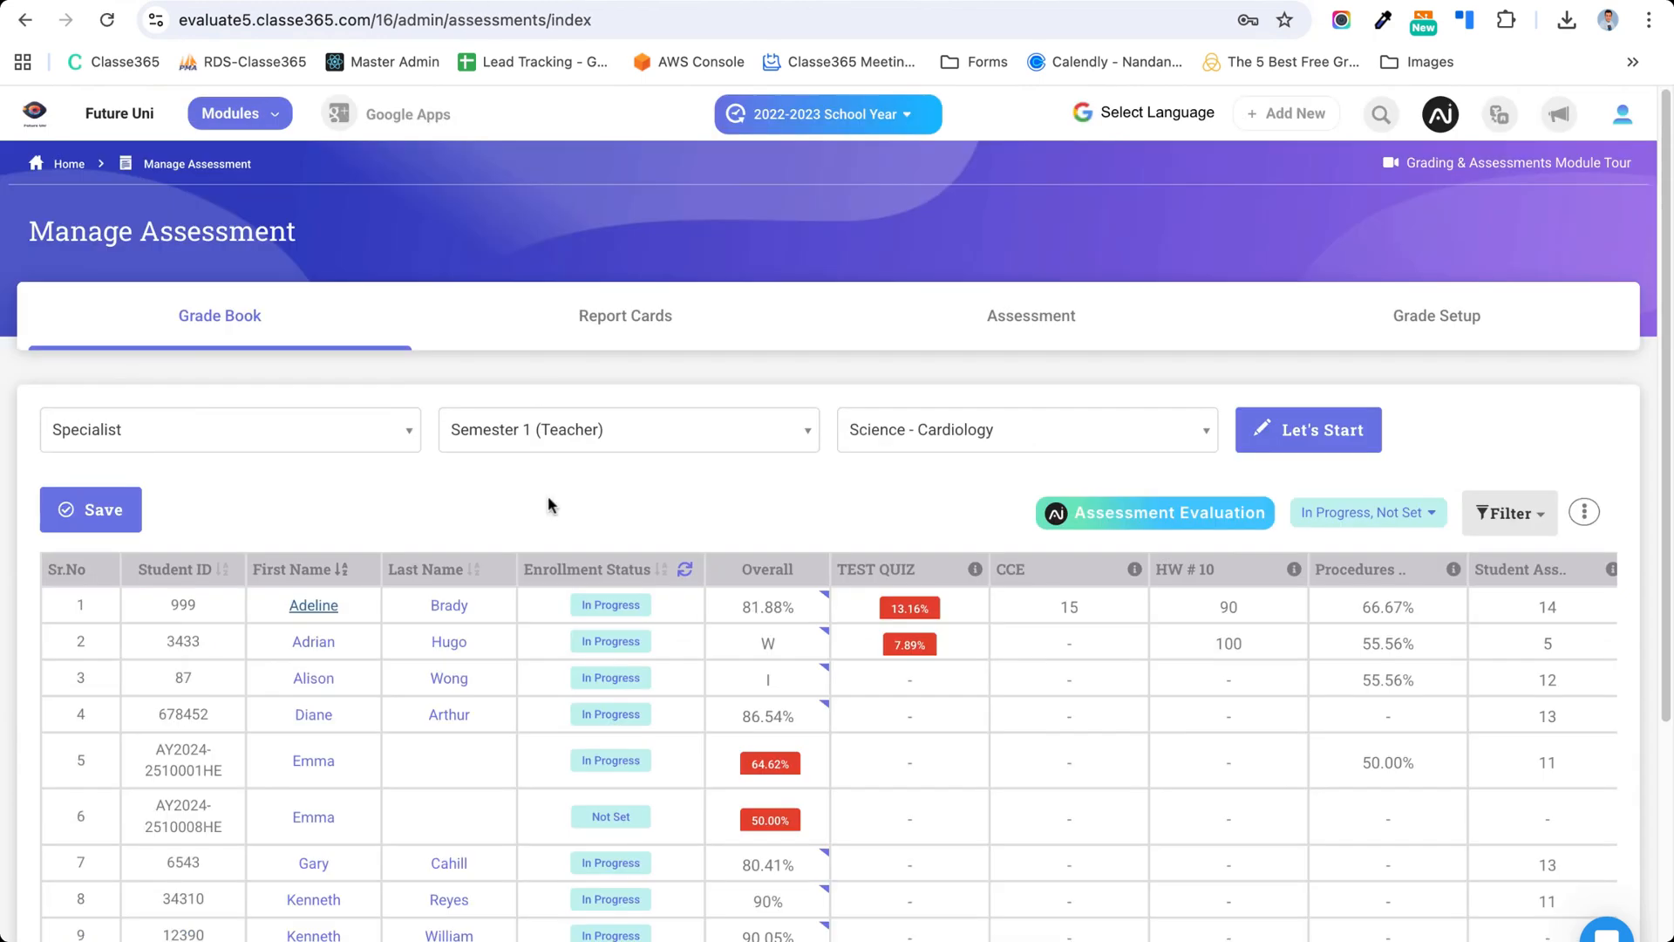
{"action": "scroll", "coordinate": [563, 520], "scroll_direction": "down", "scroll_amount": 5}
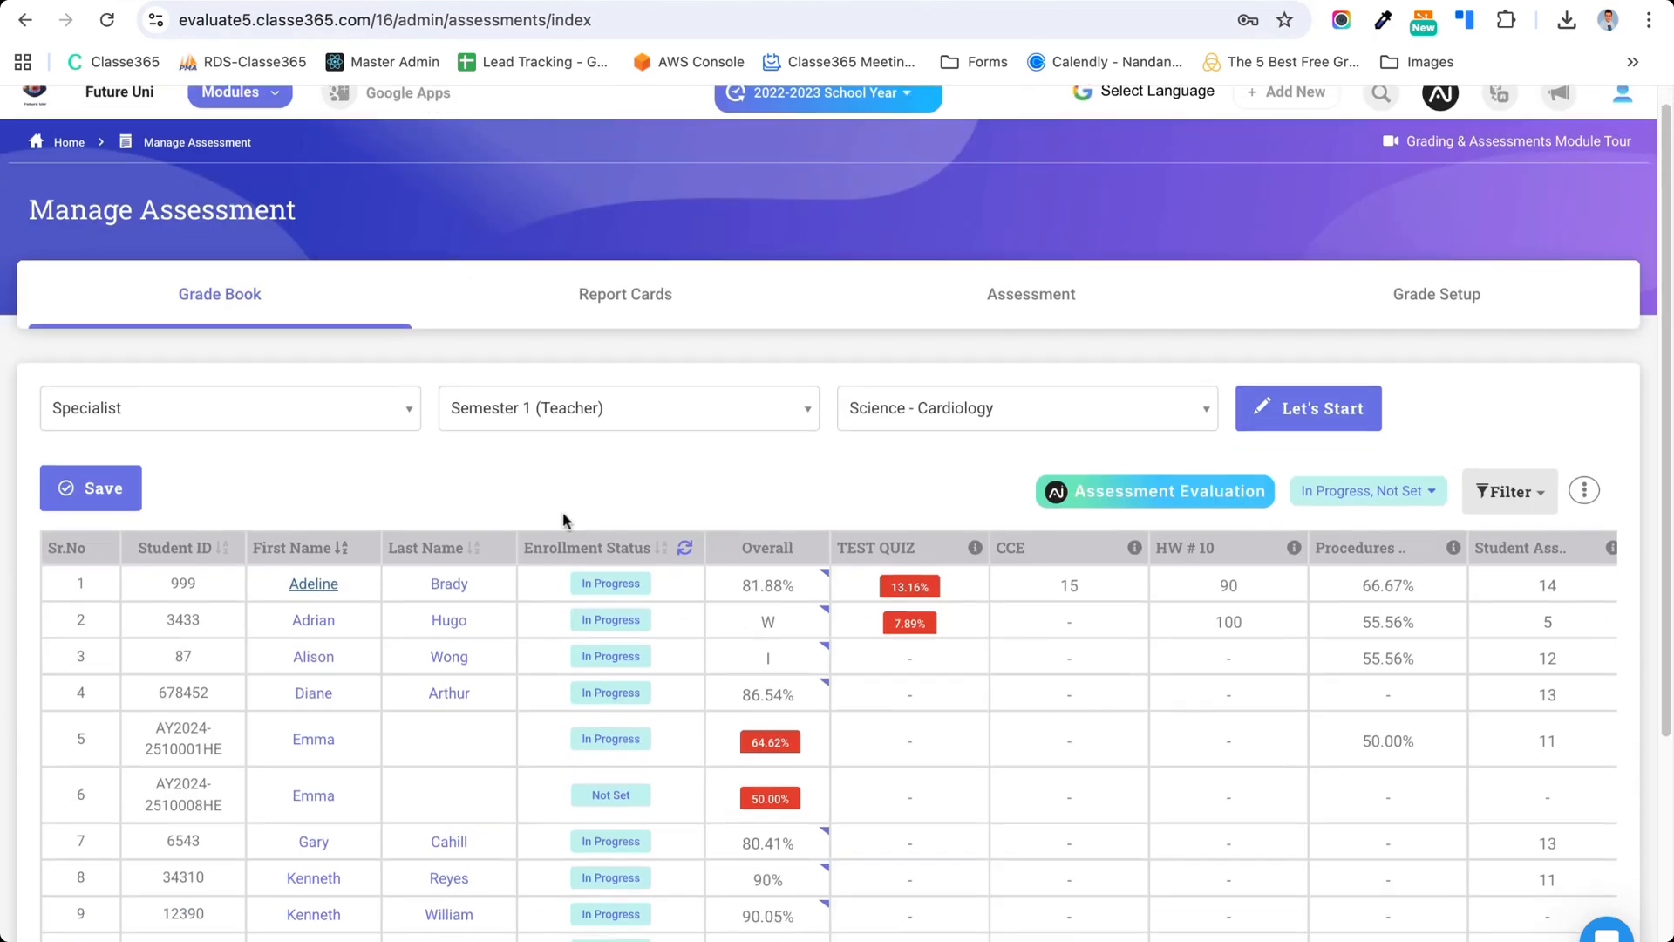
{"action": "scroll", "coordinate": [828, 567], "scroll_direction": "right", "scroll_amount": 5}
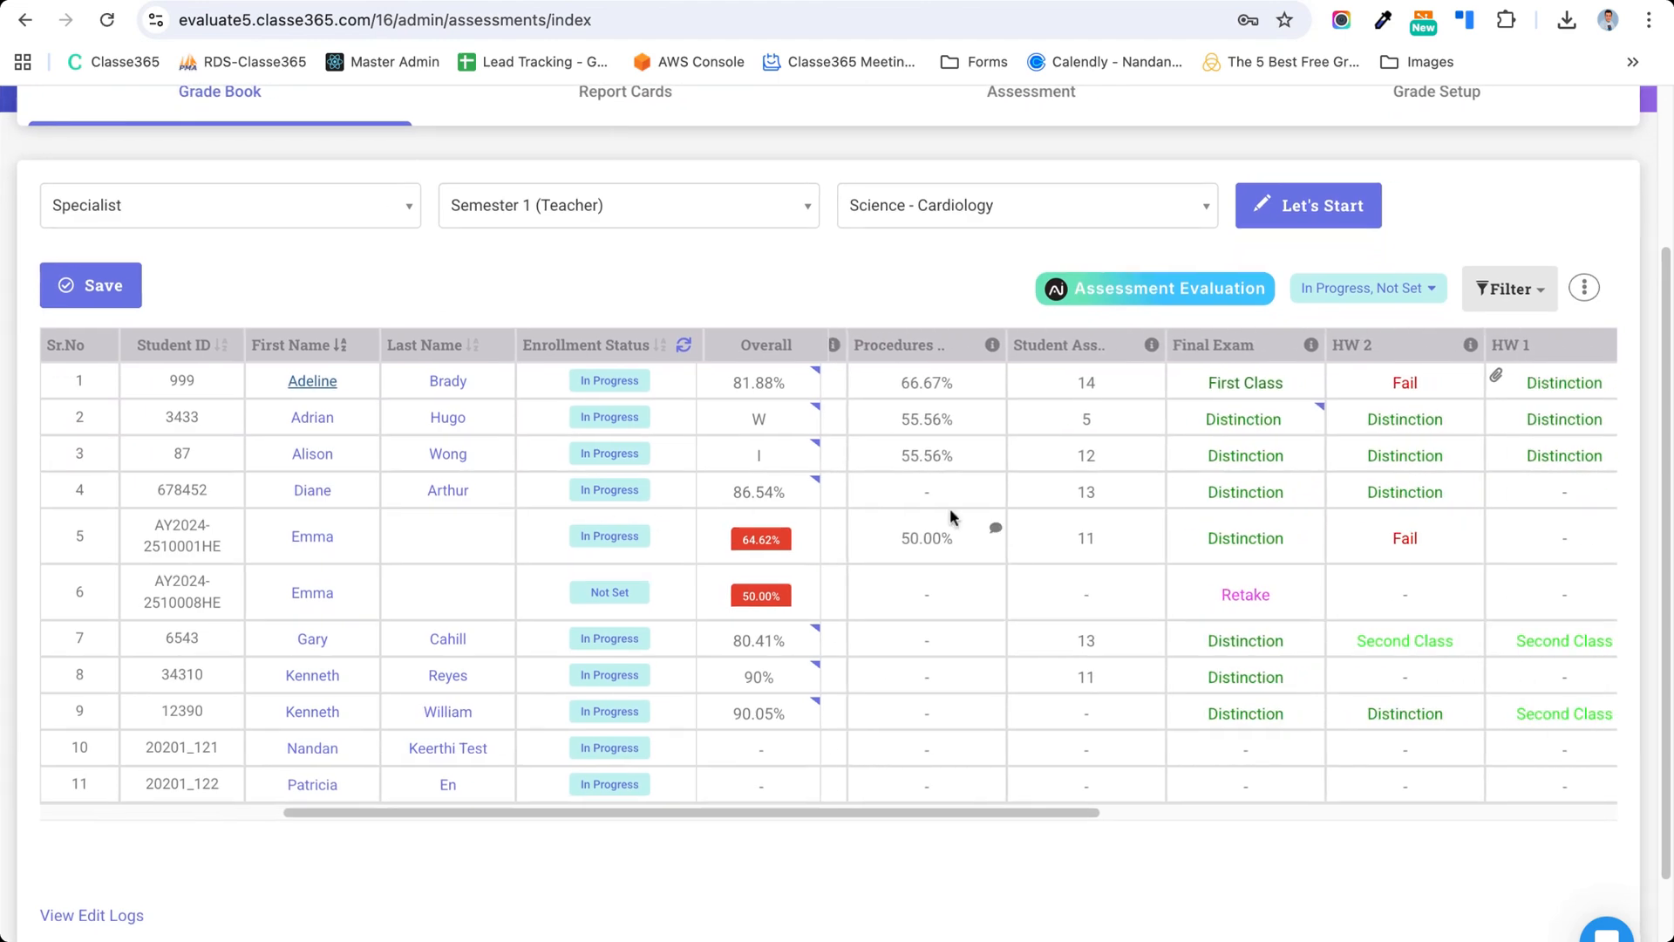
{"action": "scroll", "coordinate": [1021, 515], "scroll_direction": "left", "scroll_amount": 5}
{"action": "scroll", "coordinate": [1022, 516], "scroll_direction": "up", "scroll_amount": 5}
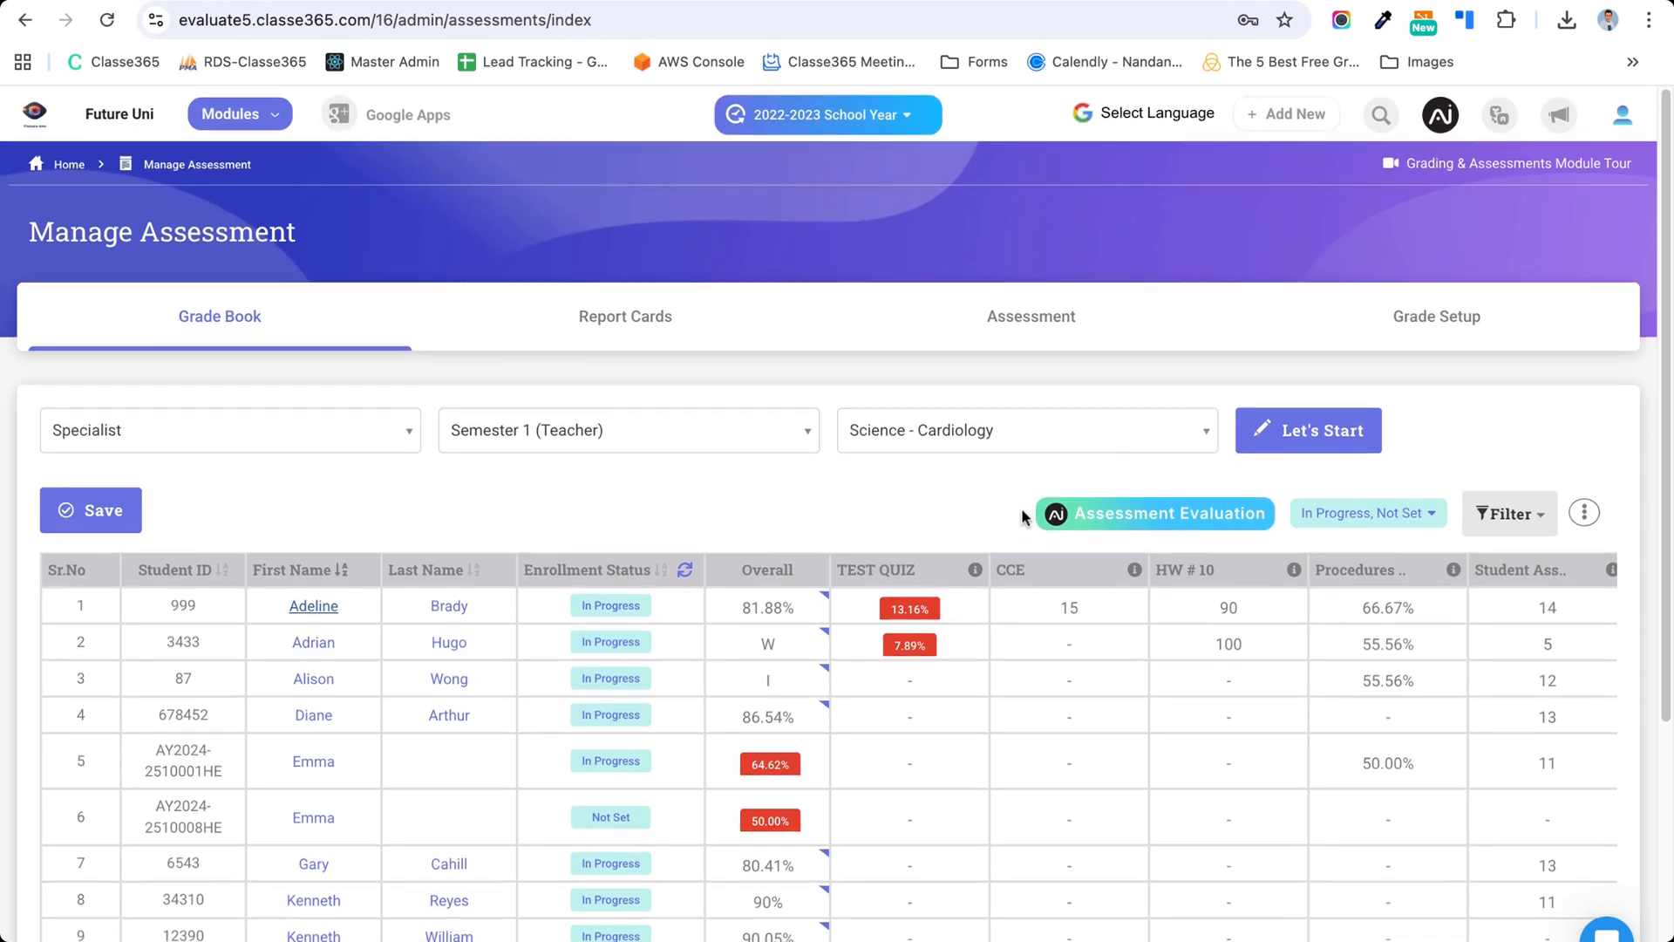